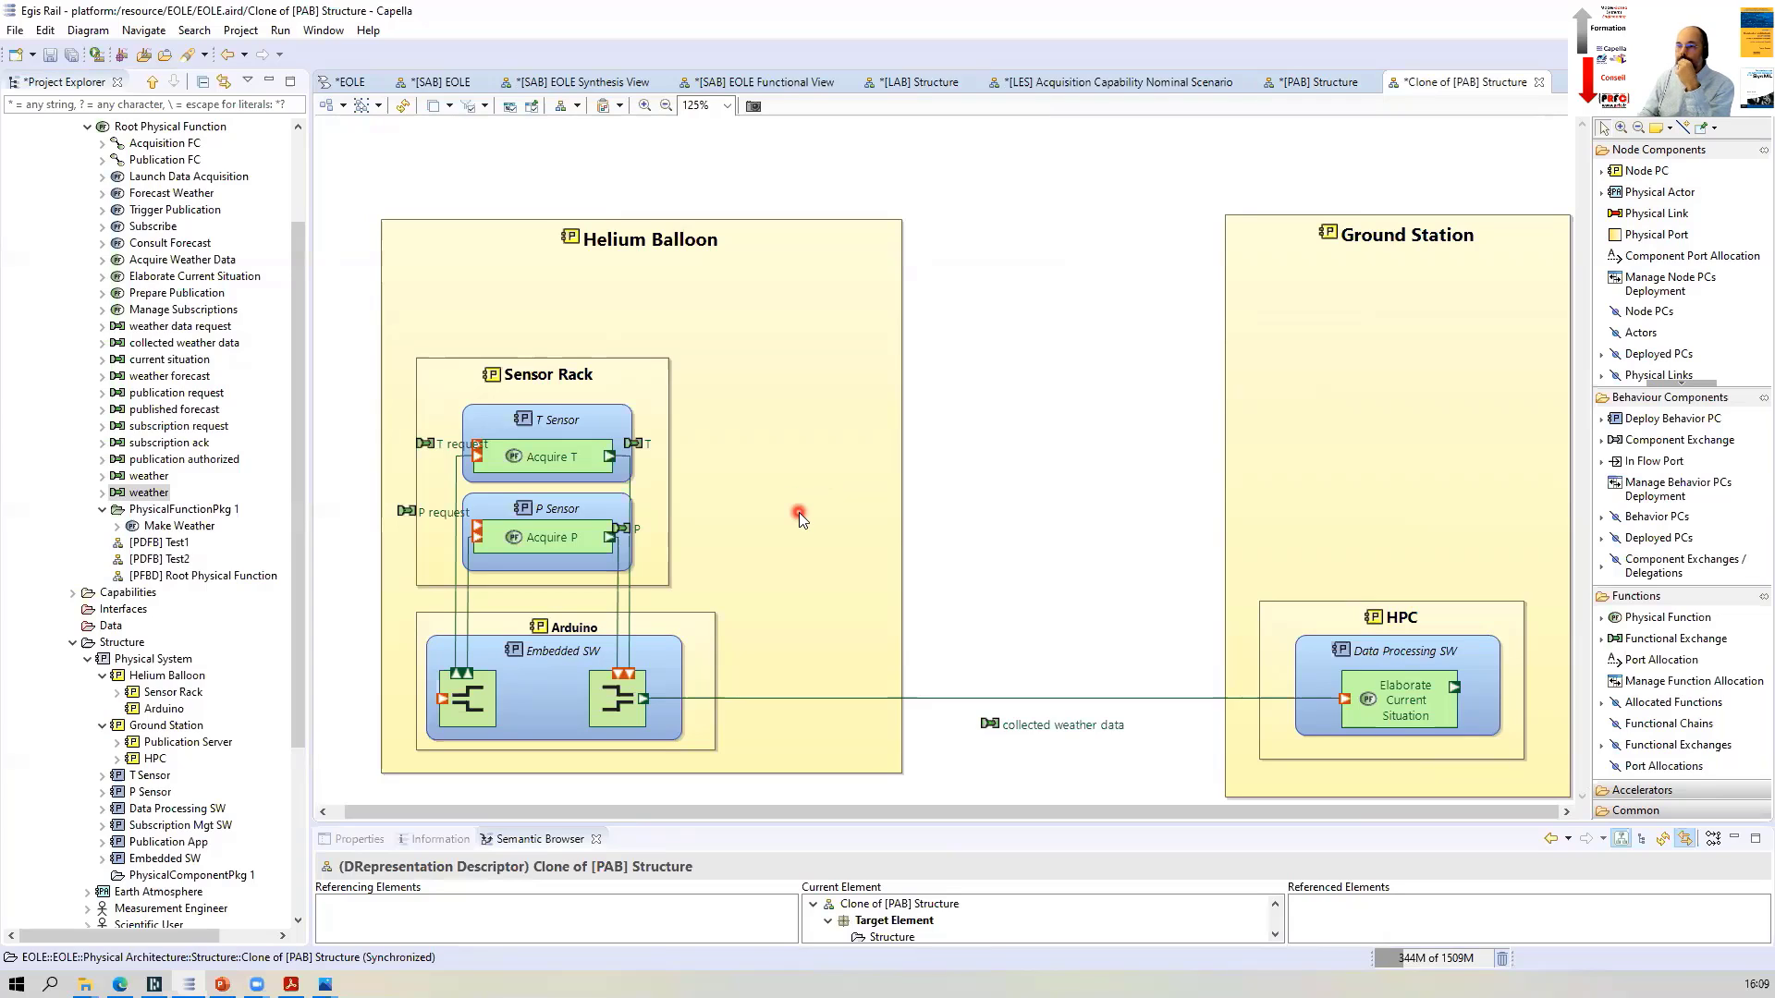
Collapse the EOLE project and open the activity explorer for WeatherLib.aird in the WeatherLib project
{"action": "left_click_drag", "start_coordinate": [296, 283], "coordinate": [317, 166]}
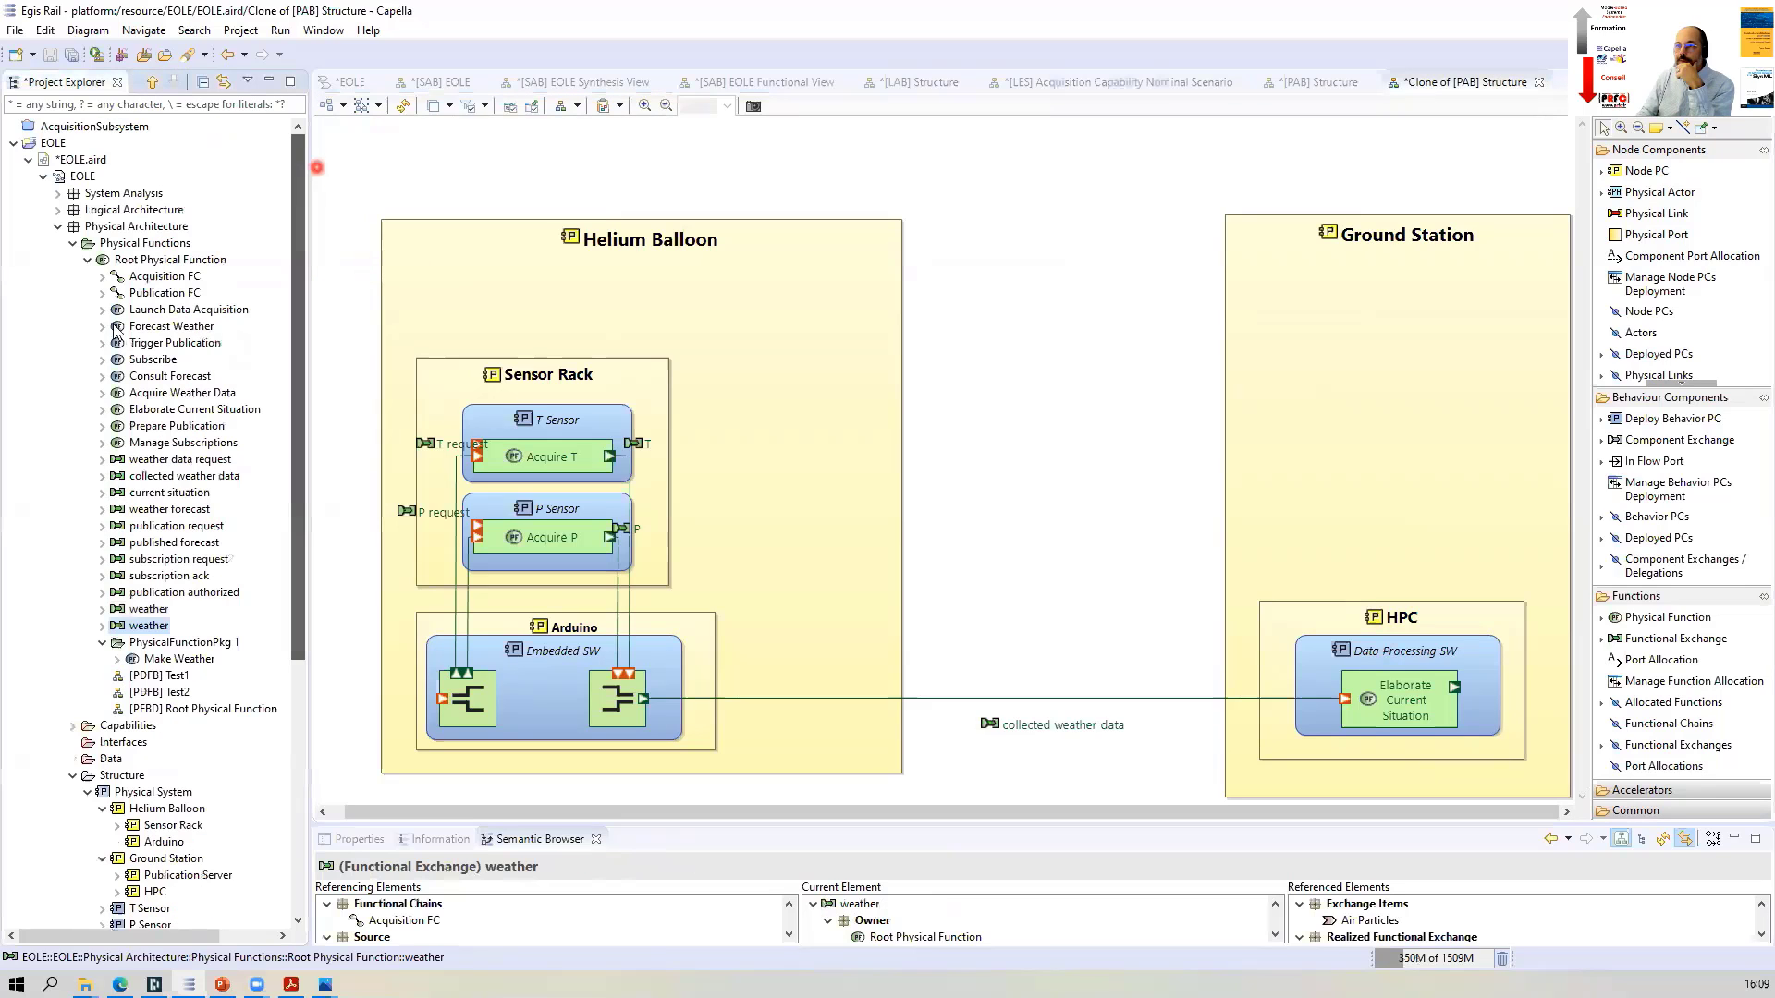
{"action": "left_click", "coordinate": [13, 144]}
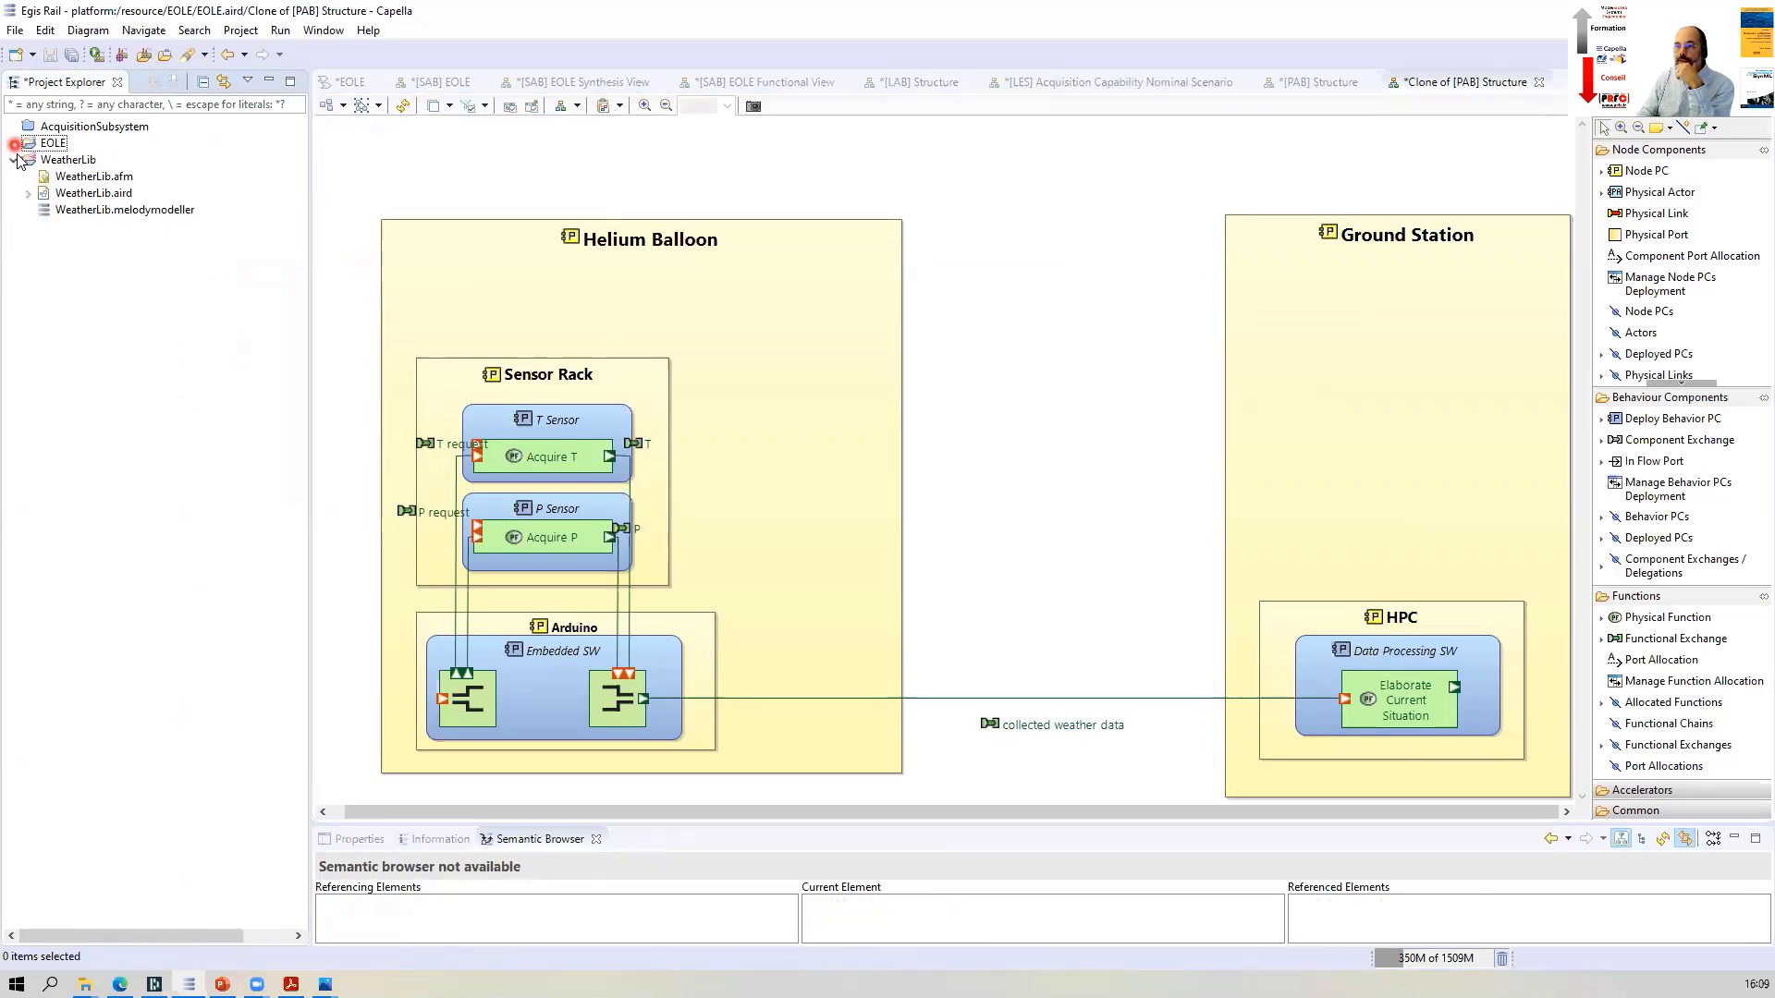
{"action": "left_click", "coordinate": [81, 194]}
{"action": "right_click", "coordinate": [82, 196]}
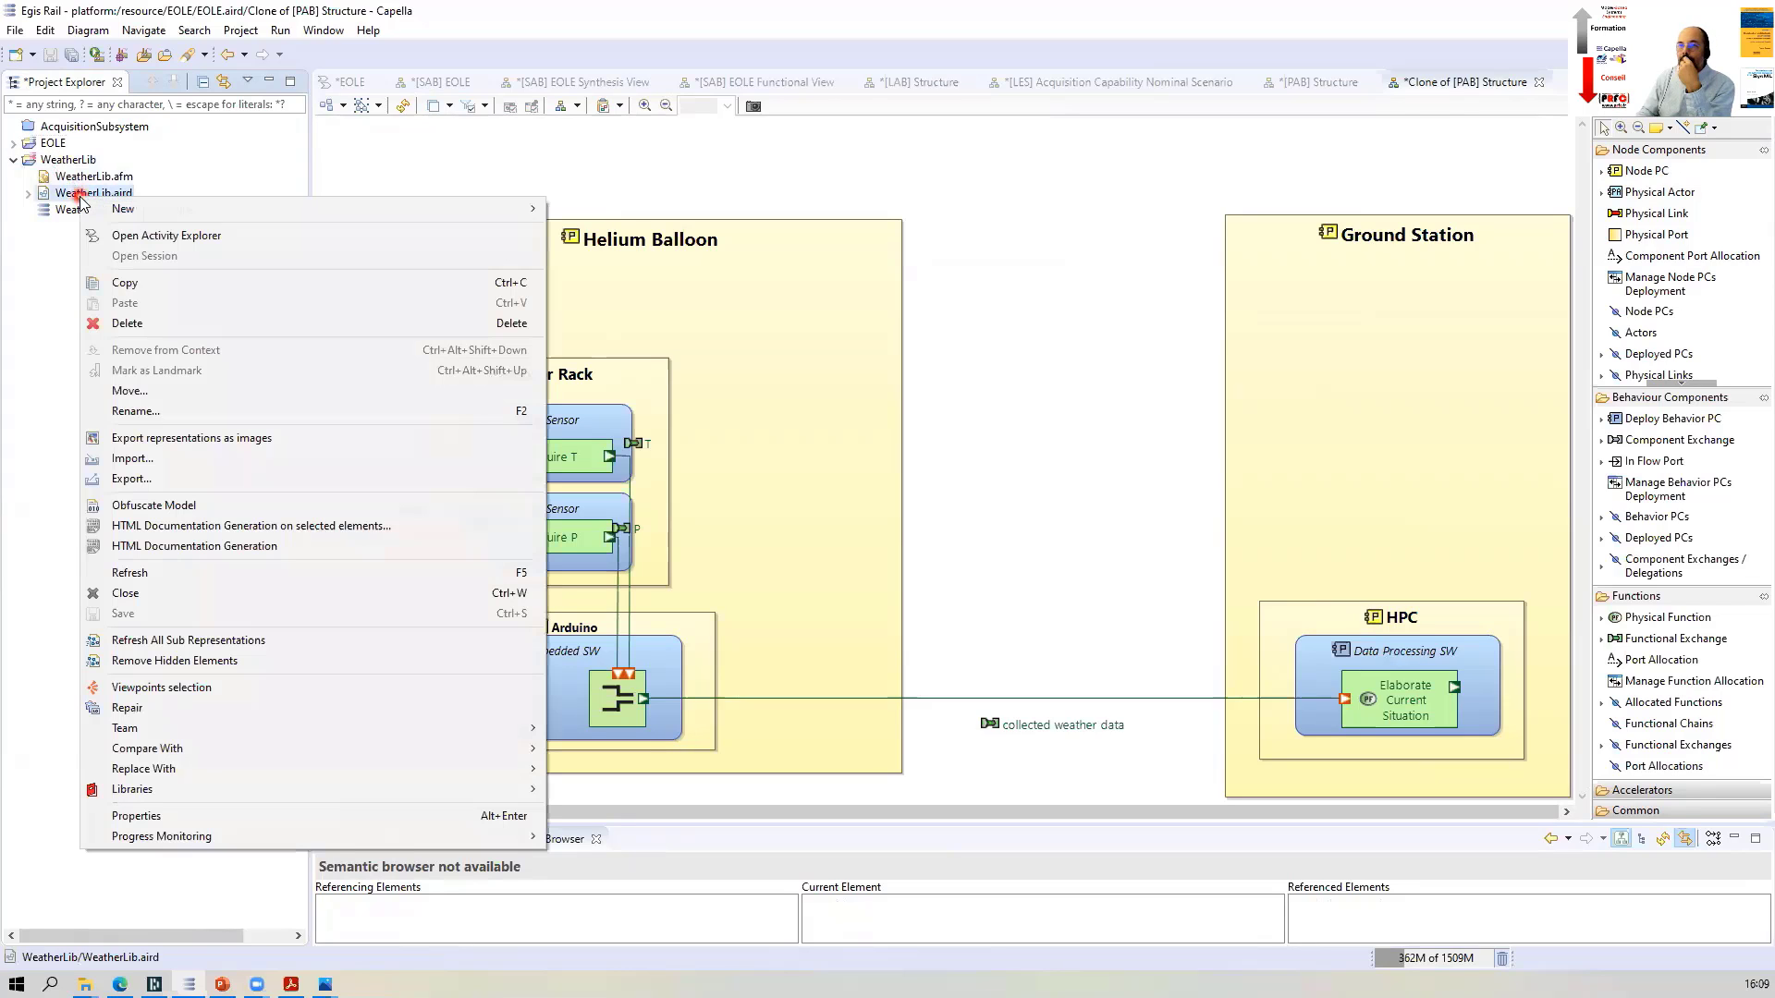
{"action": "left_click", "coordinate": [160, 236]}
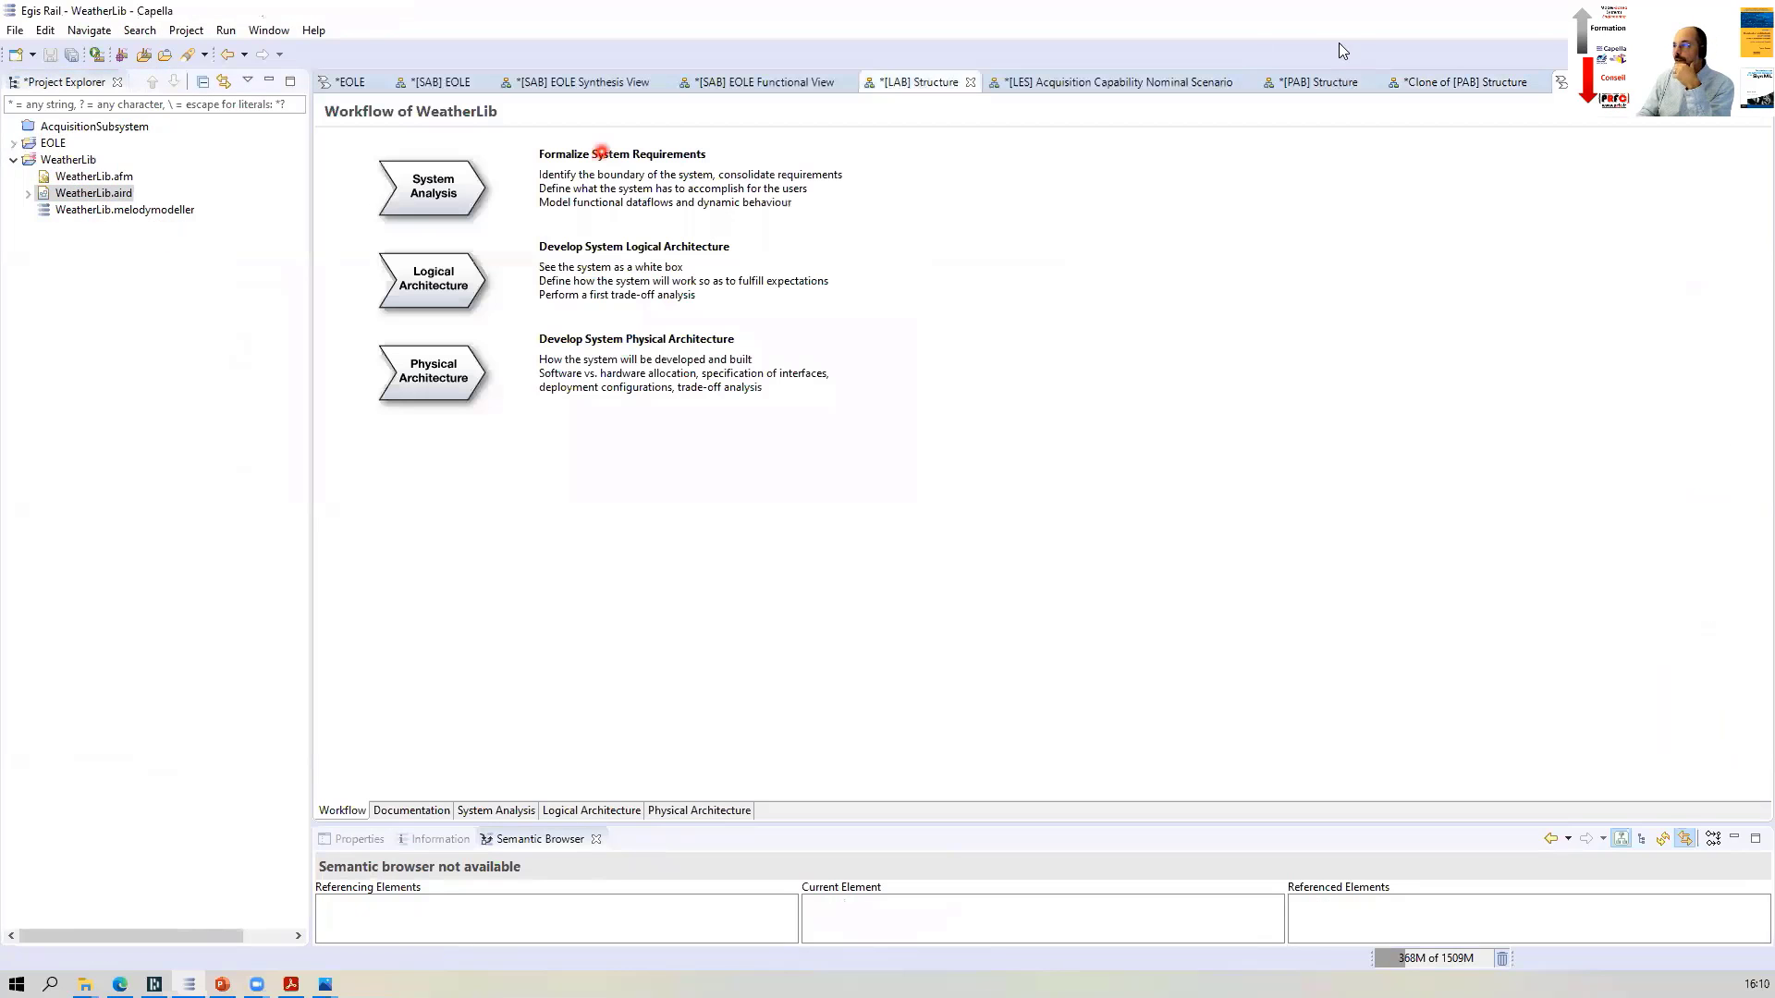
Create a new Physical Architecture diagram in WeatherLib's Physical Architecture level, named [PAB] VHF ER
{"action": "left_click", "coordinate": [432, 371]}
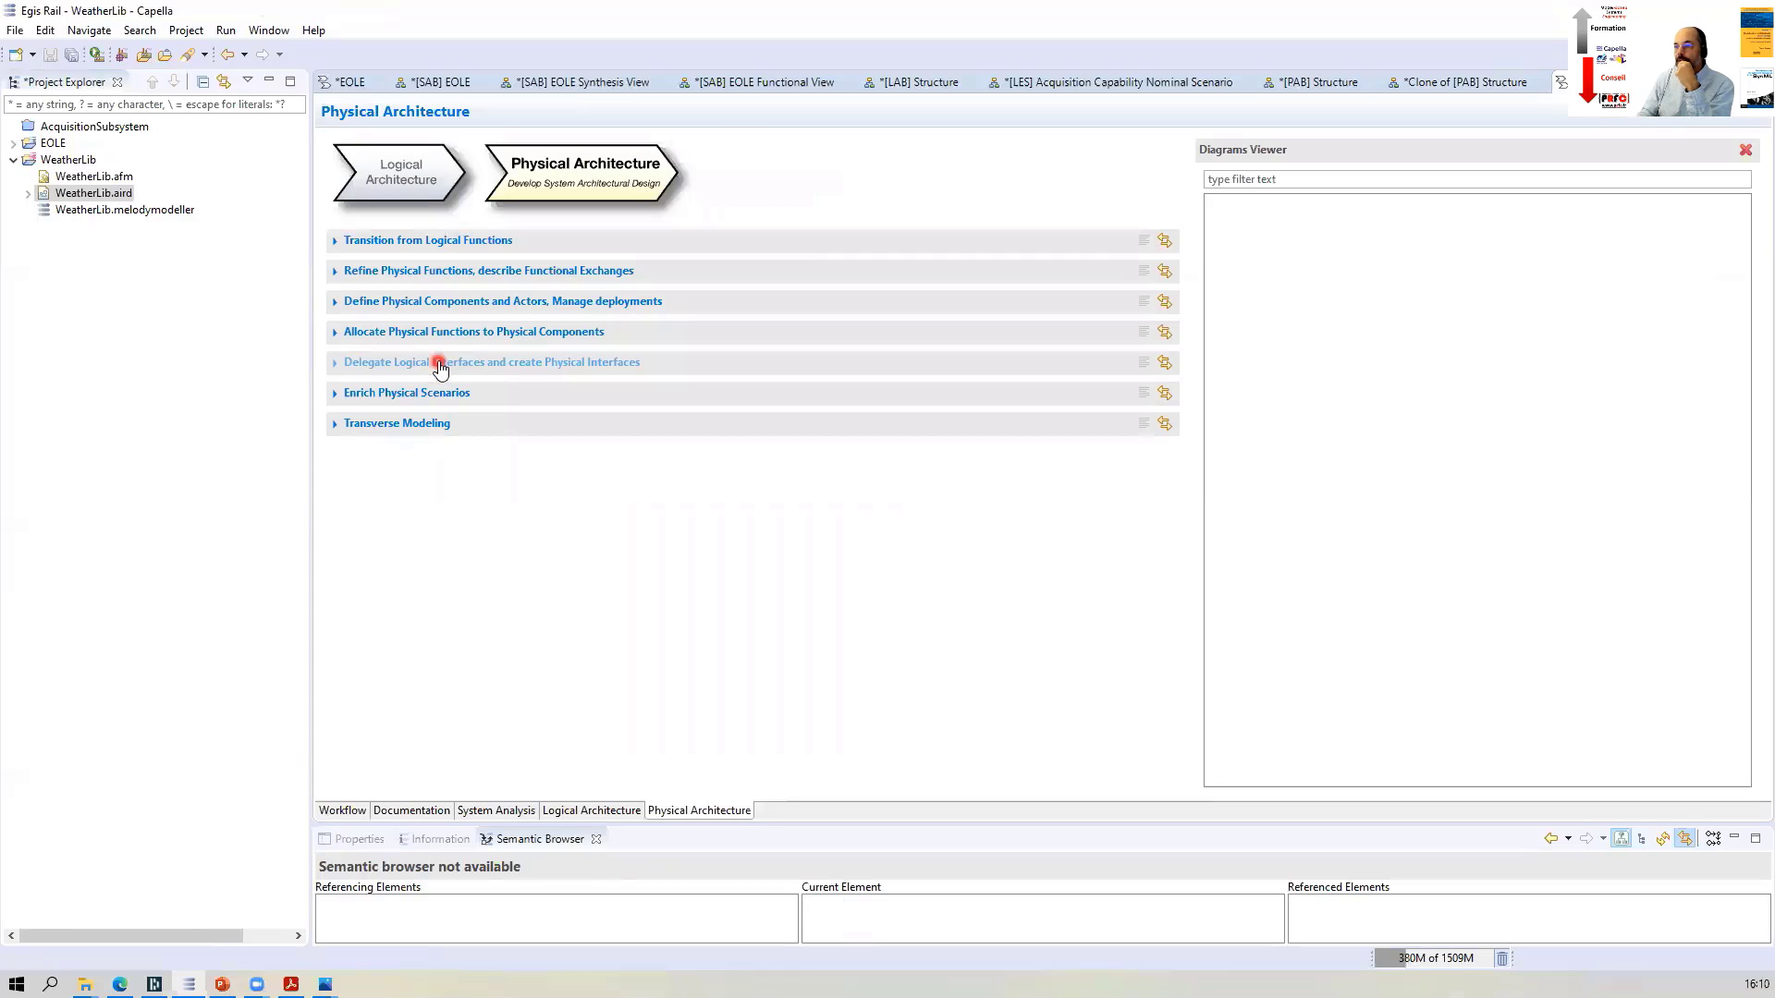
{"action": "left_click", "coordinate": [453, 297]}
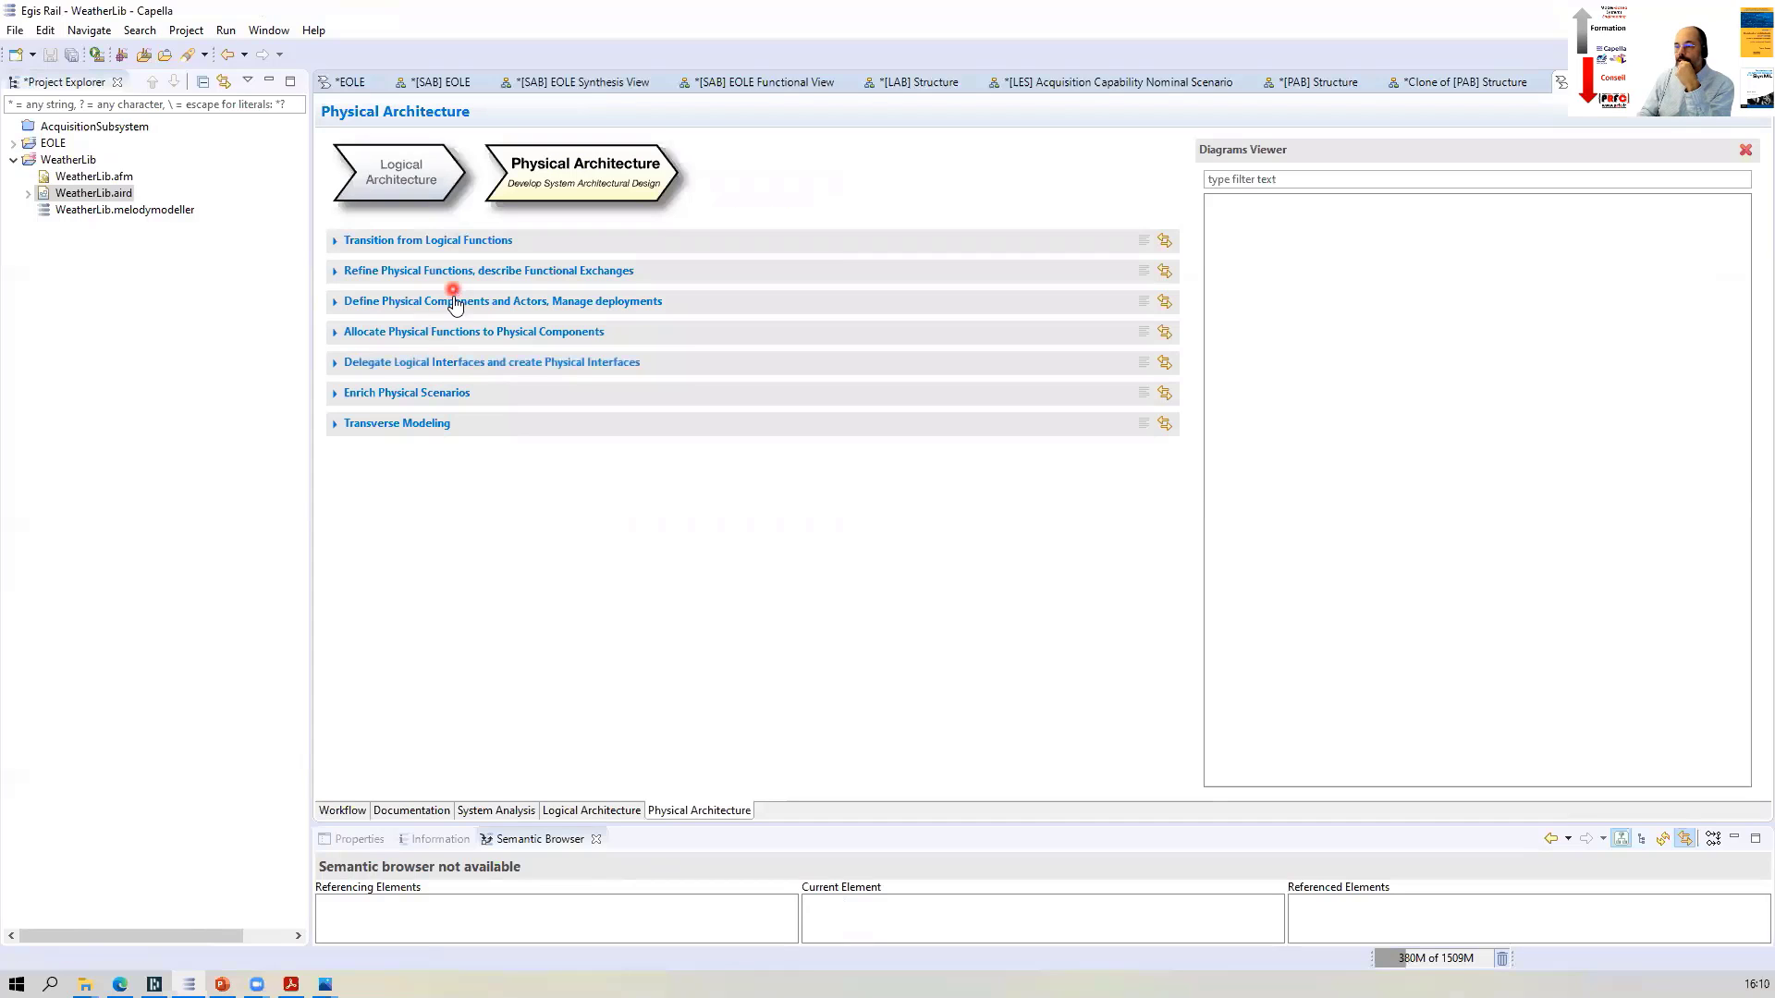
{"action": "left_click", "coordinate": [408, 331]}
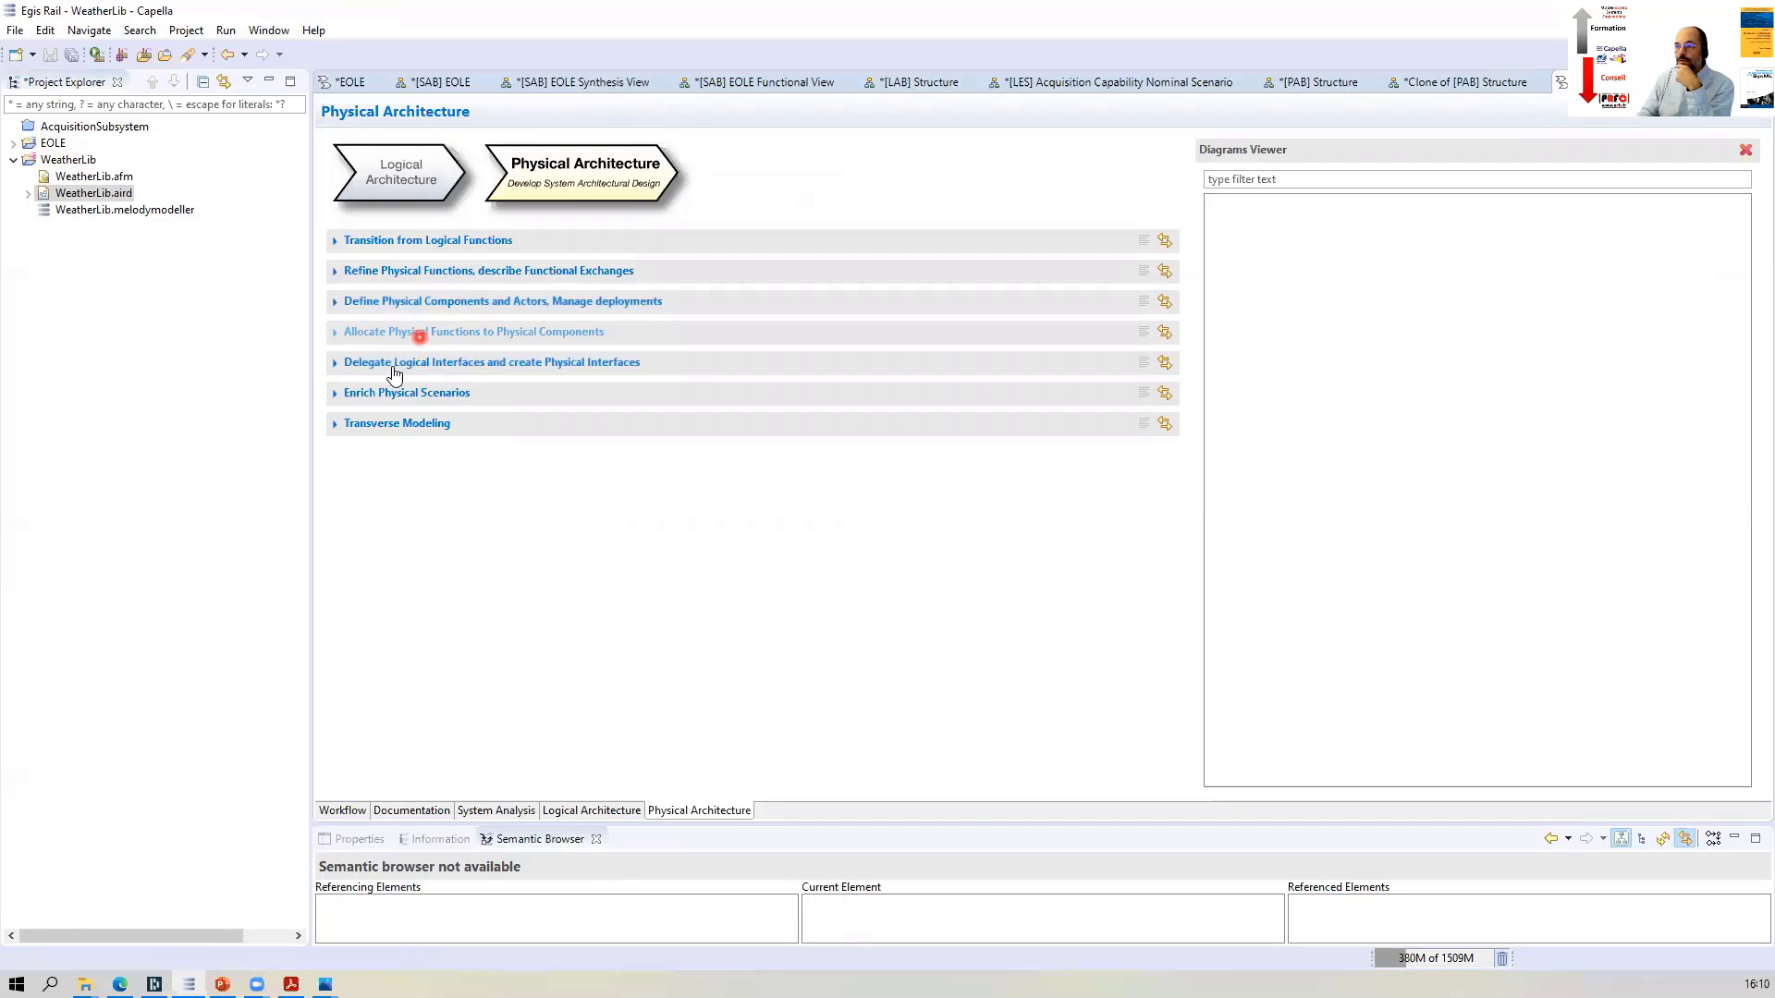
{"action": "left_click", "coordinate": [336, 331]}
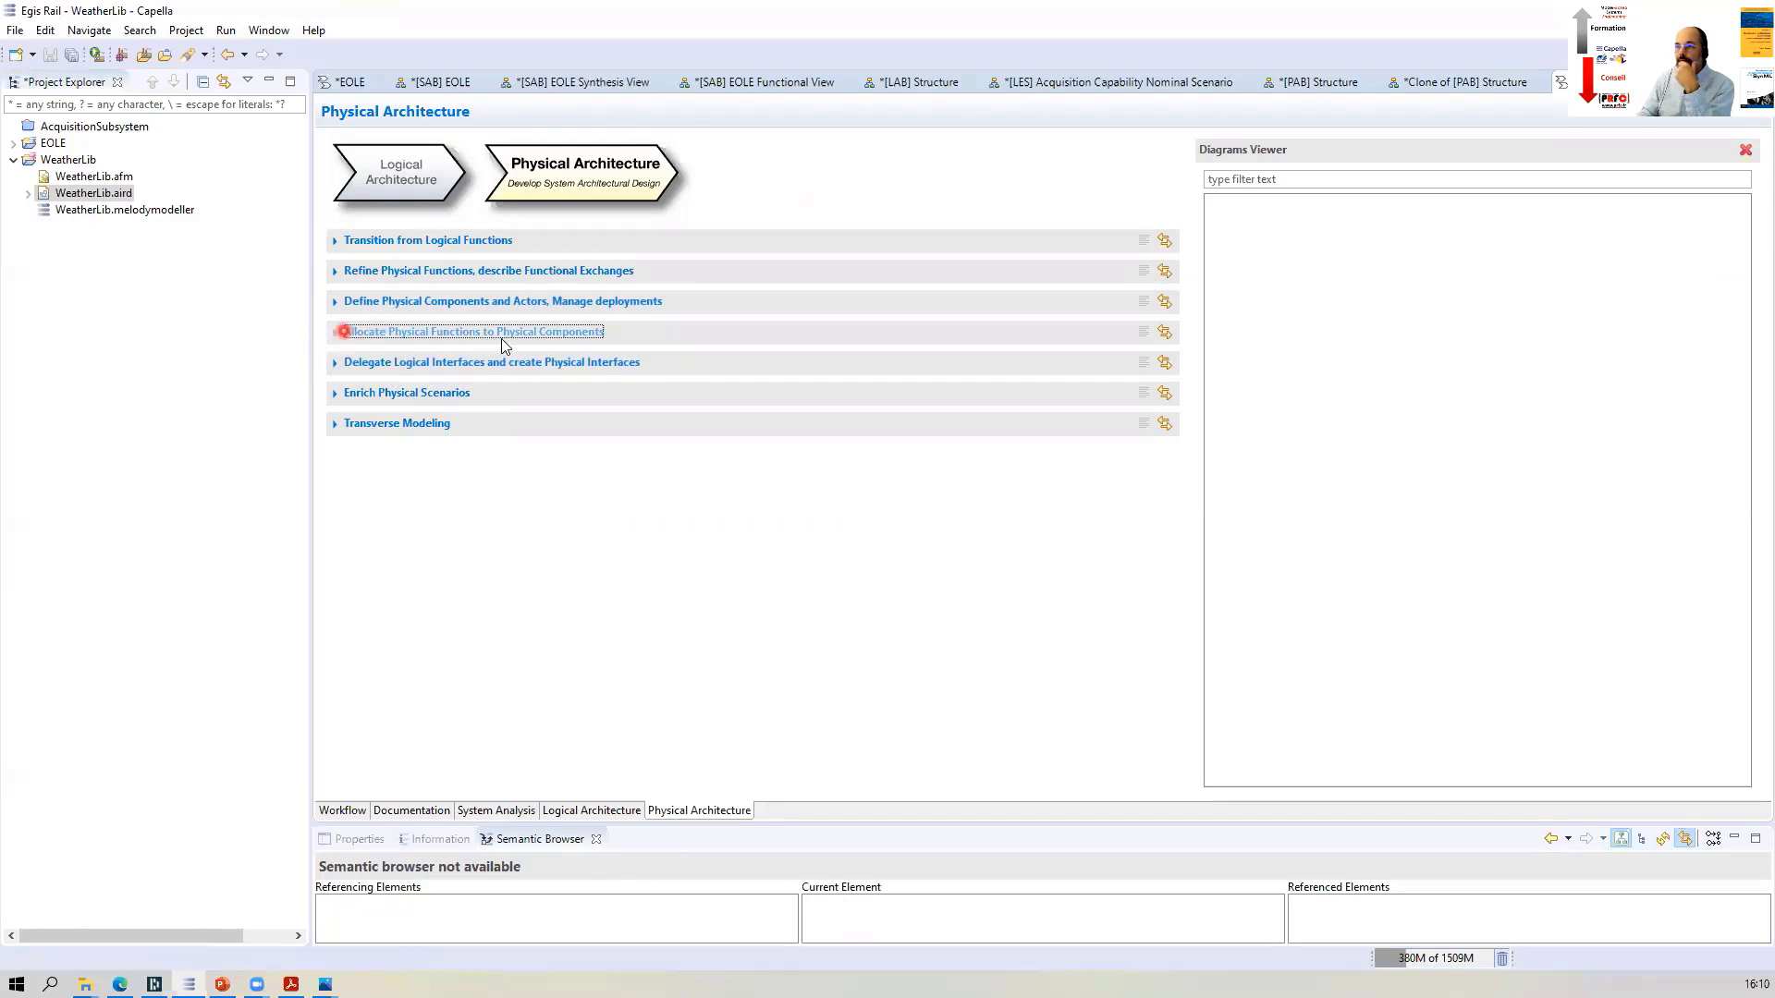
{"action": "left_click", "coordinate": [522, 376]}
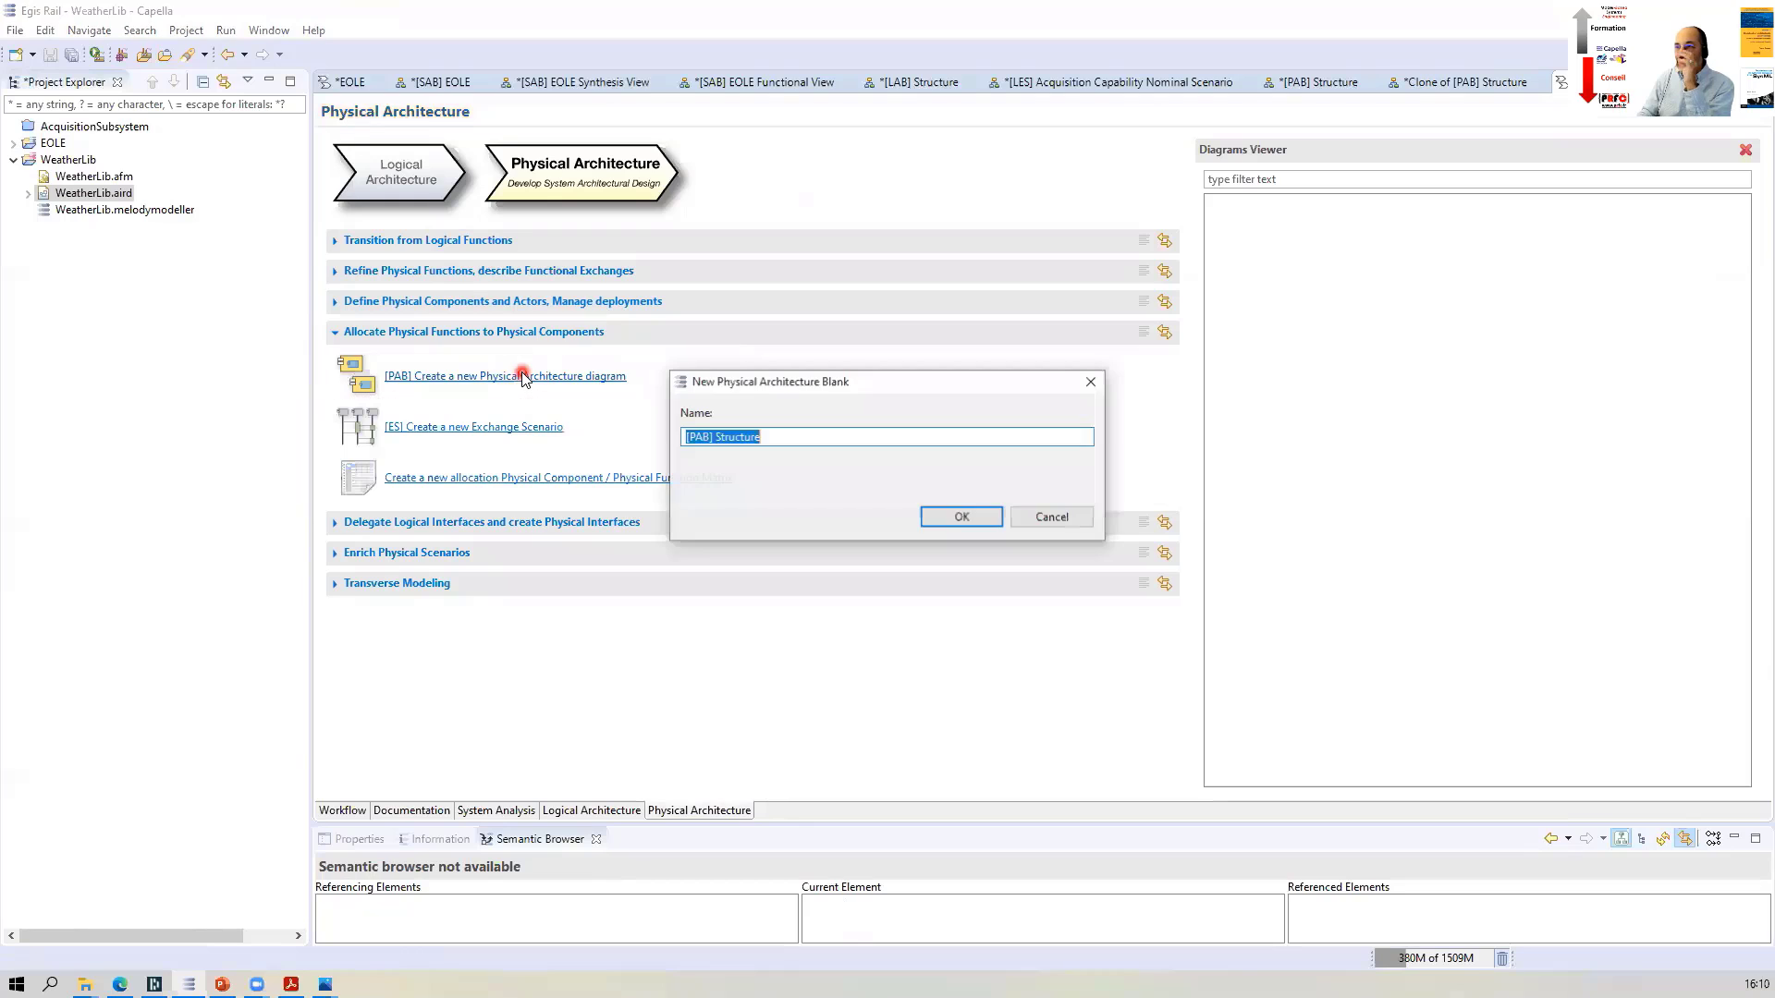
{"action": "double_click", "coordinate": [753, 438]}
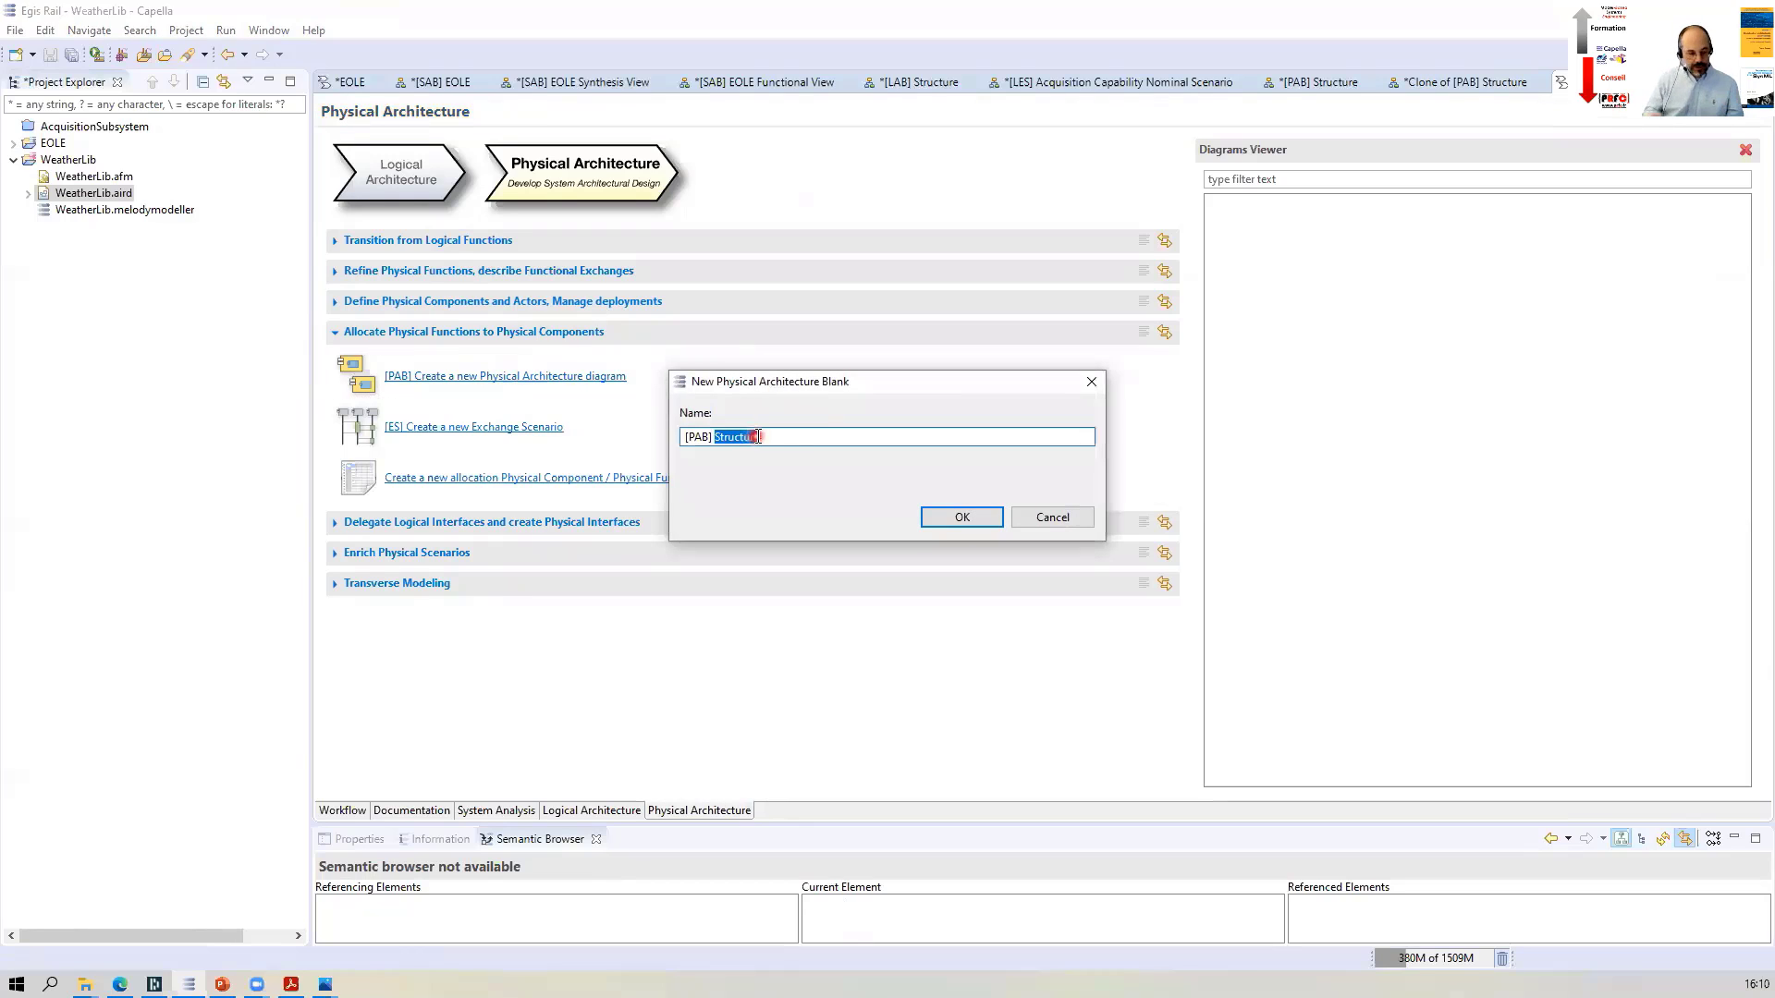
{"action": "type", "text": "VHF"}
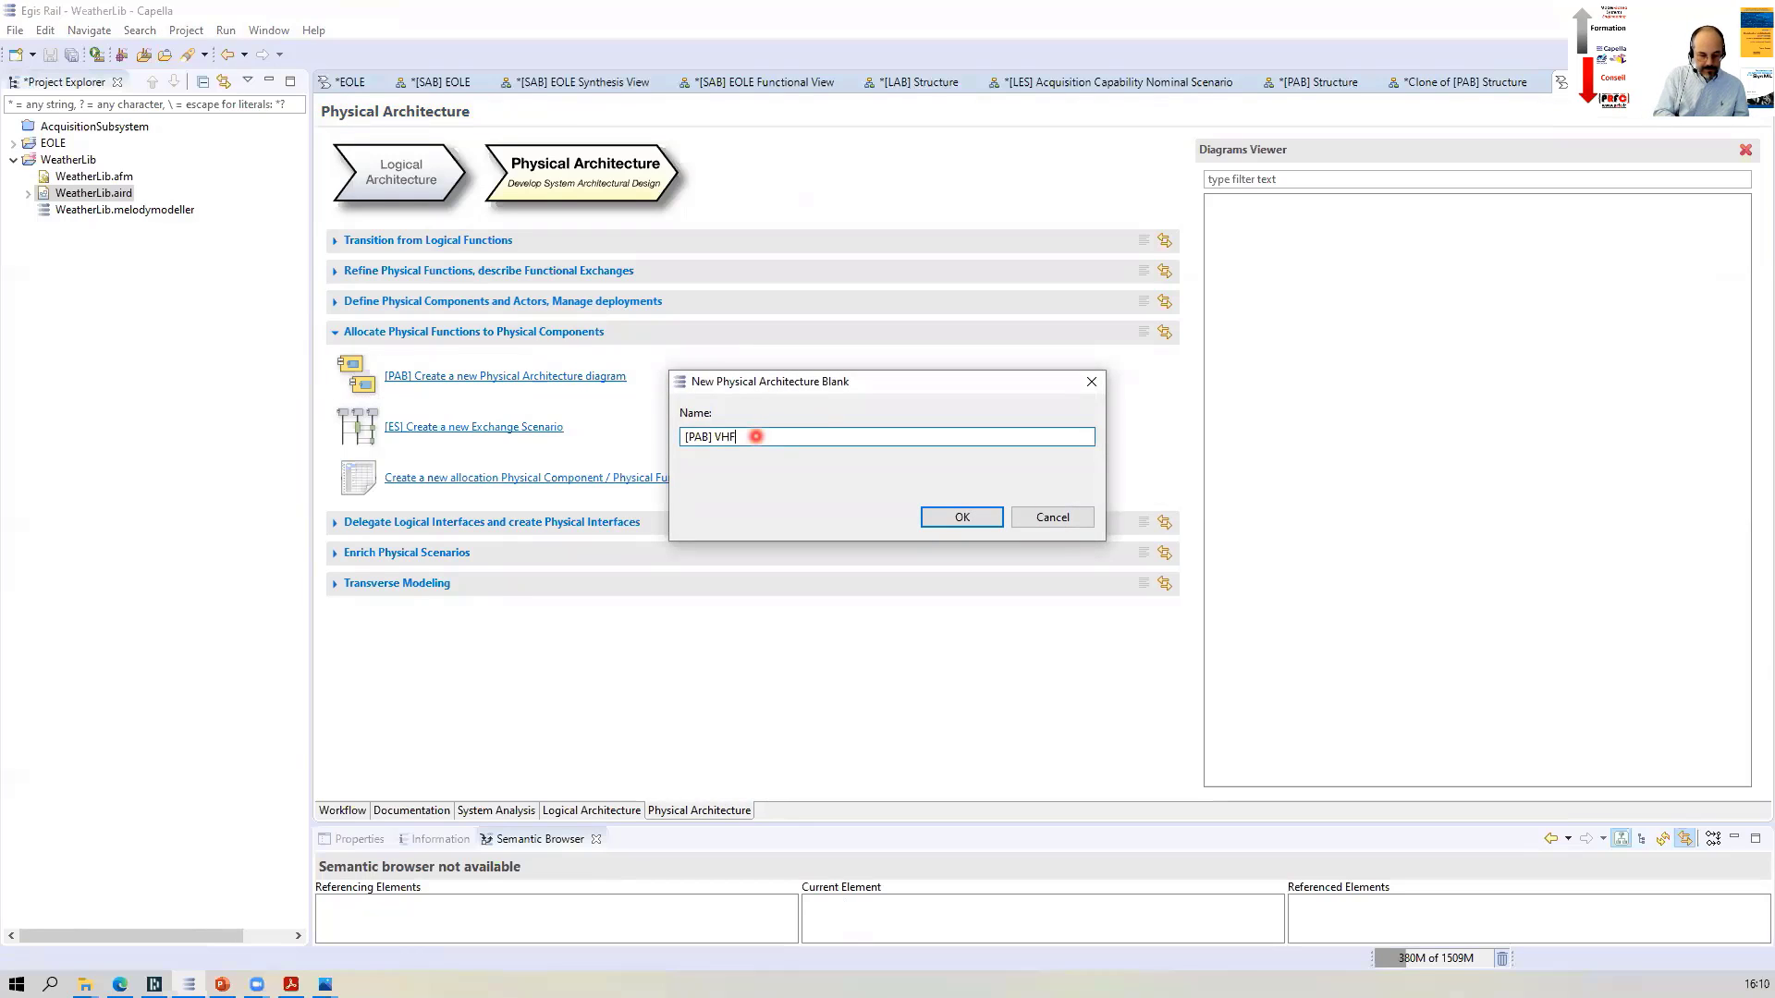
{"action": "type", "text": " ER"}
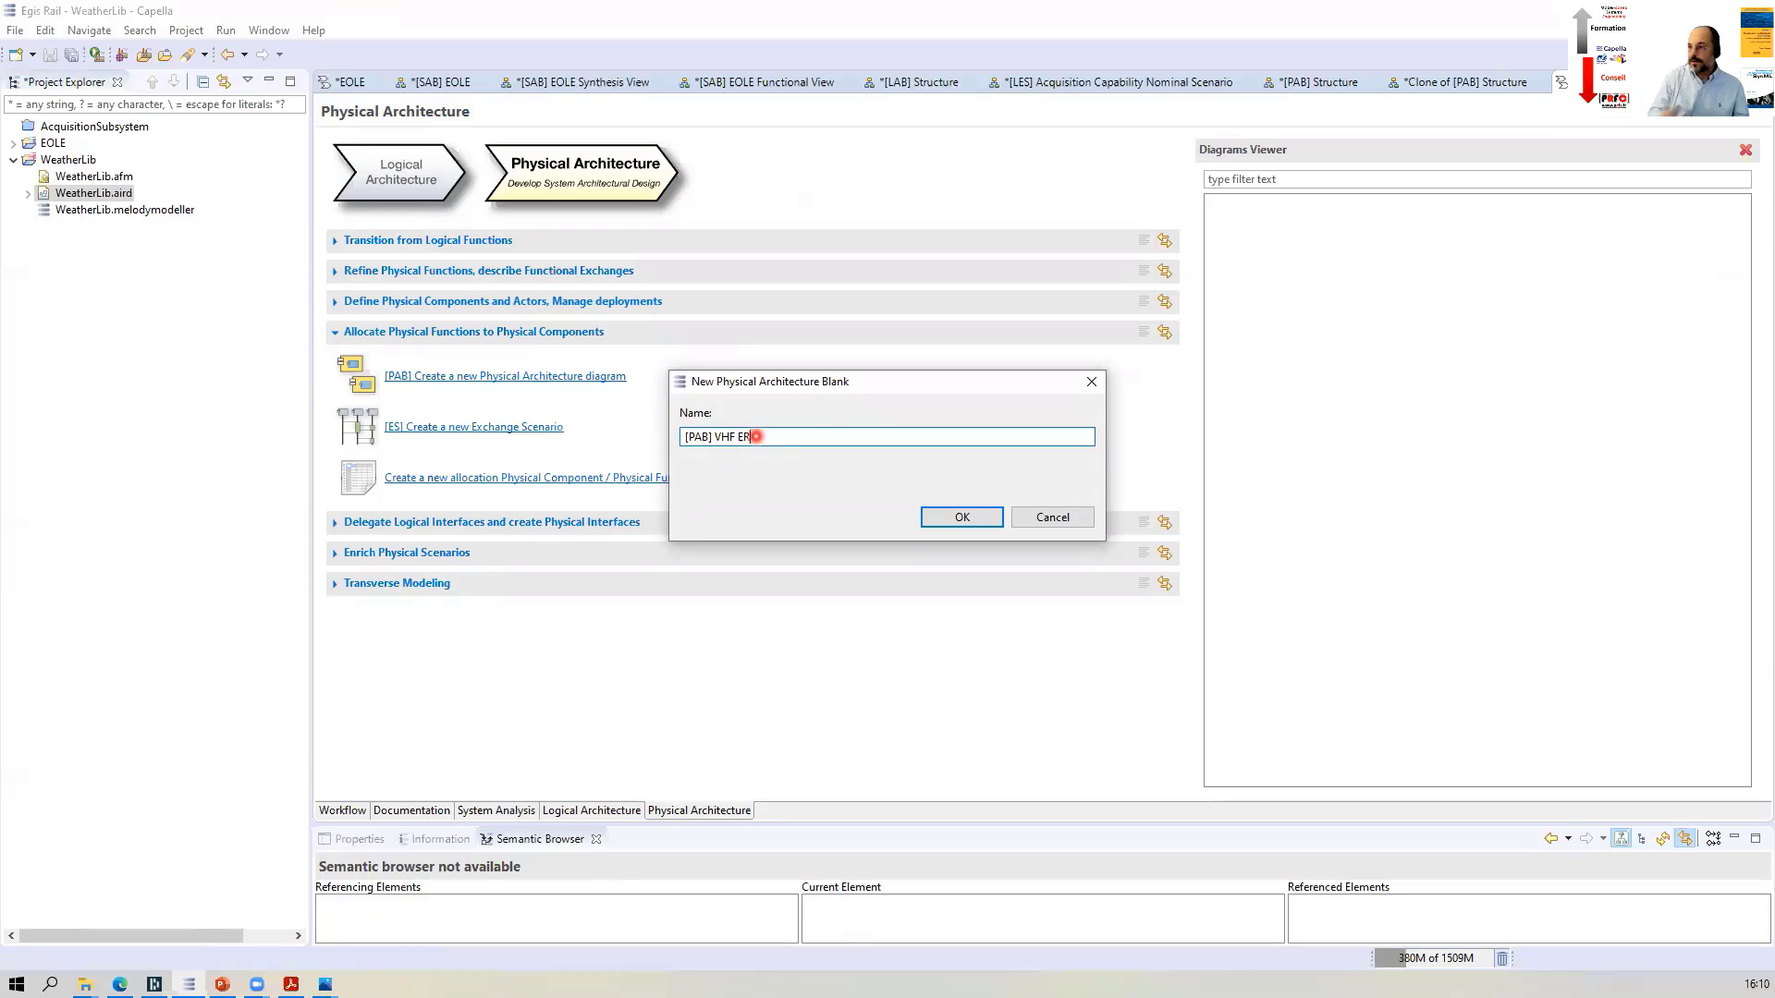
{"action": "left_click", "coordinate": [962, 517]}
Add a Node PC to the empty diagram and name it VHF E/R
{"action": "left_click", "coordinate": [1646, 171]}
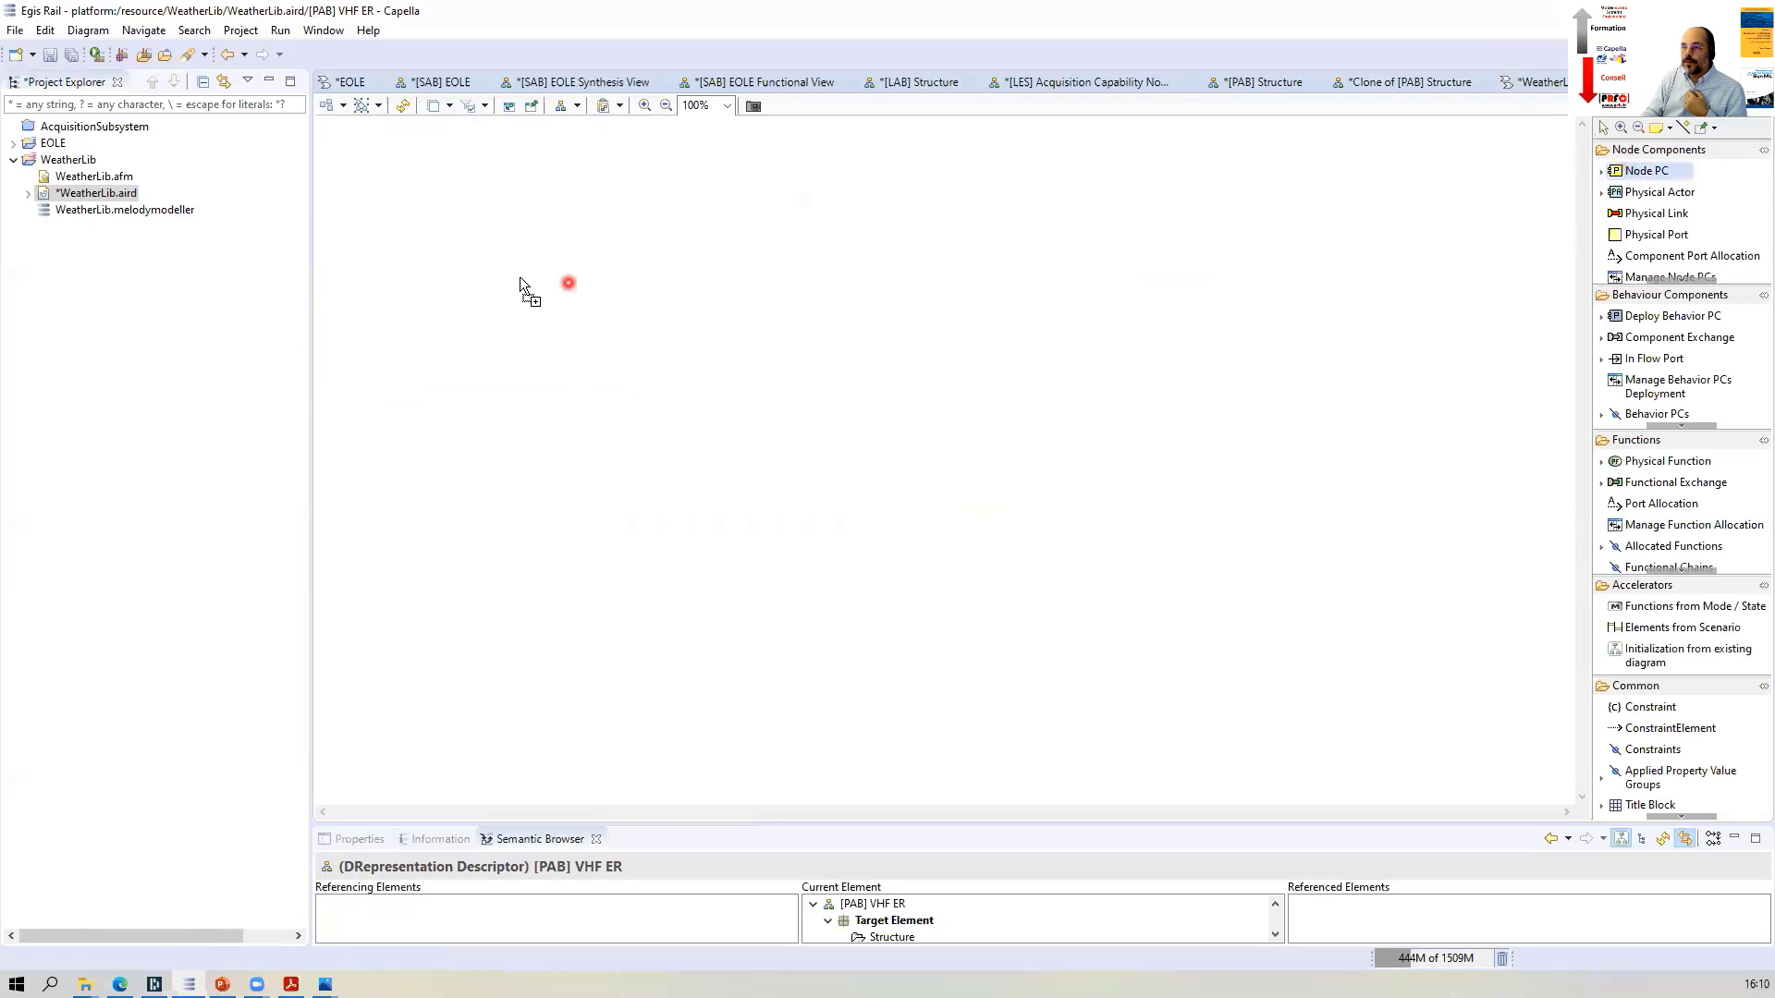
{"action": "left_click_drag", "start_coordinate": [643, 391], "coordinate": [758, 494]}
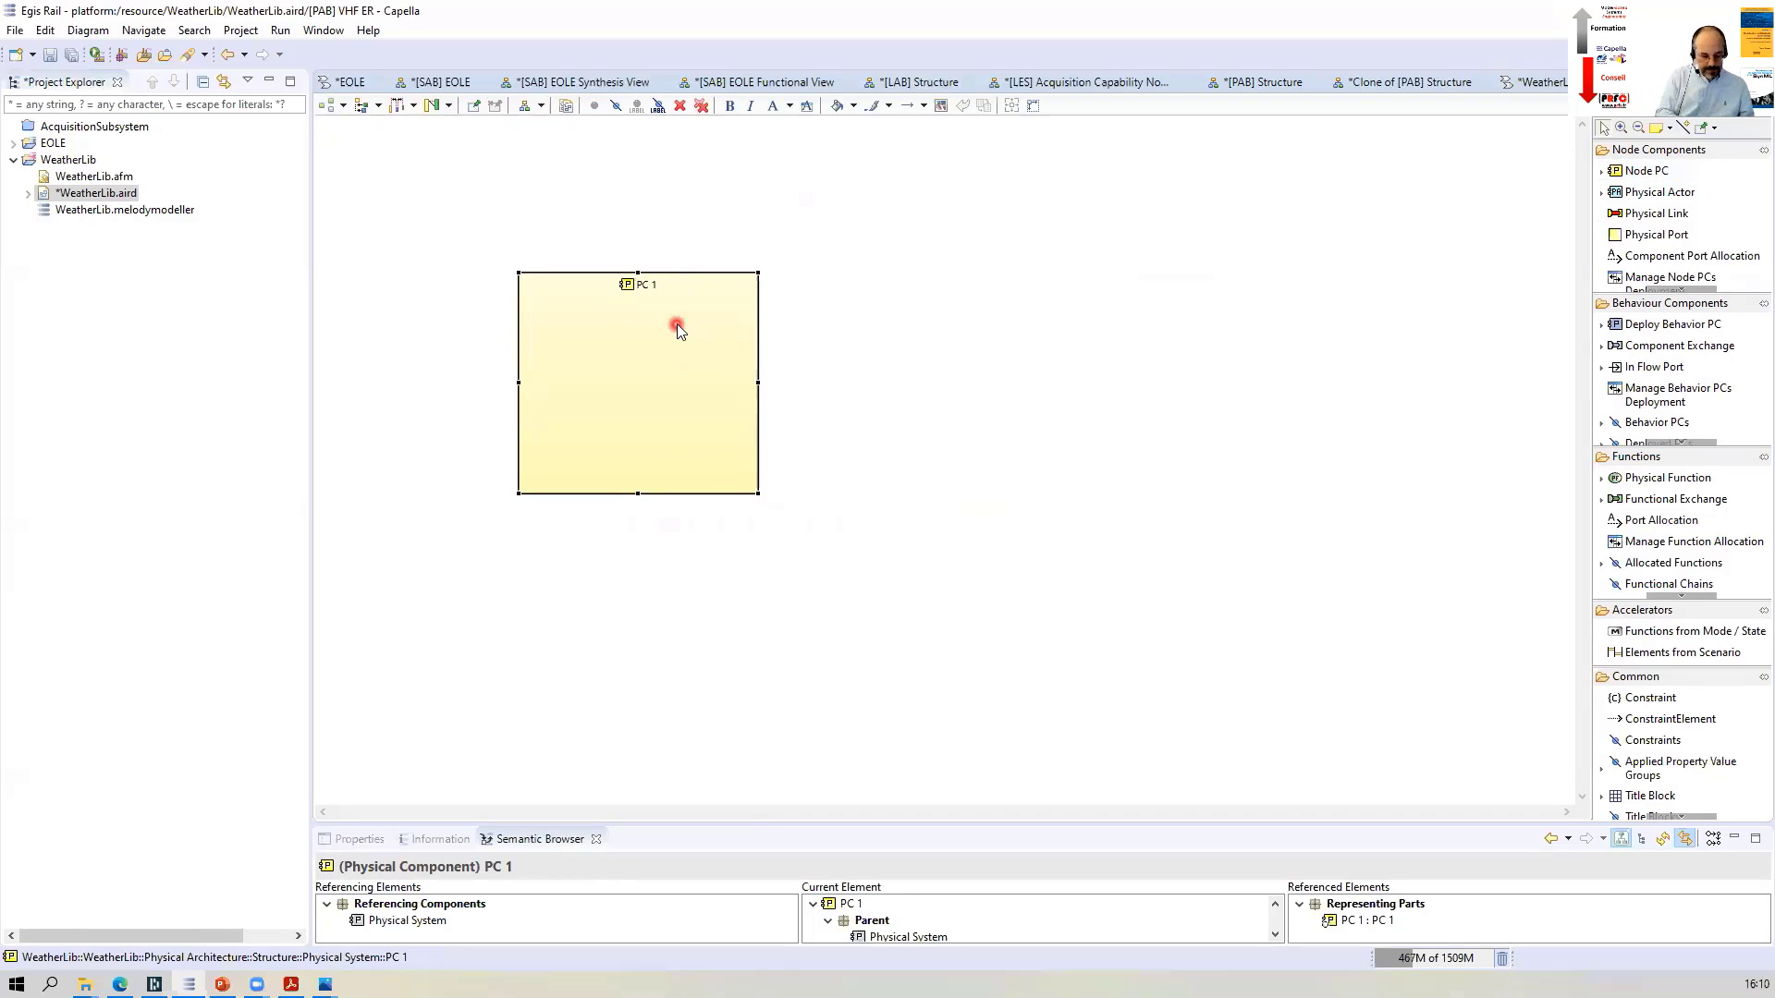
{"action": "type", "text": "VHF "}
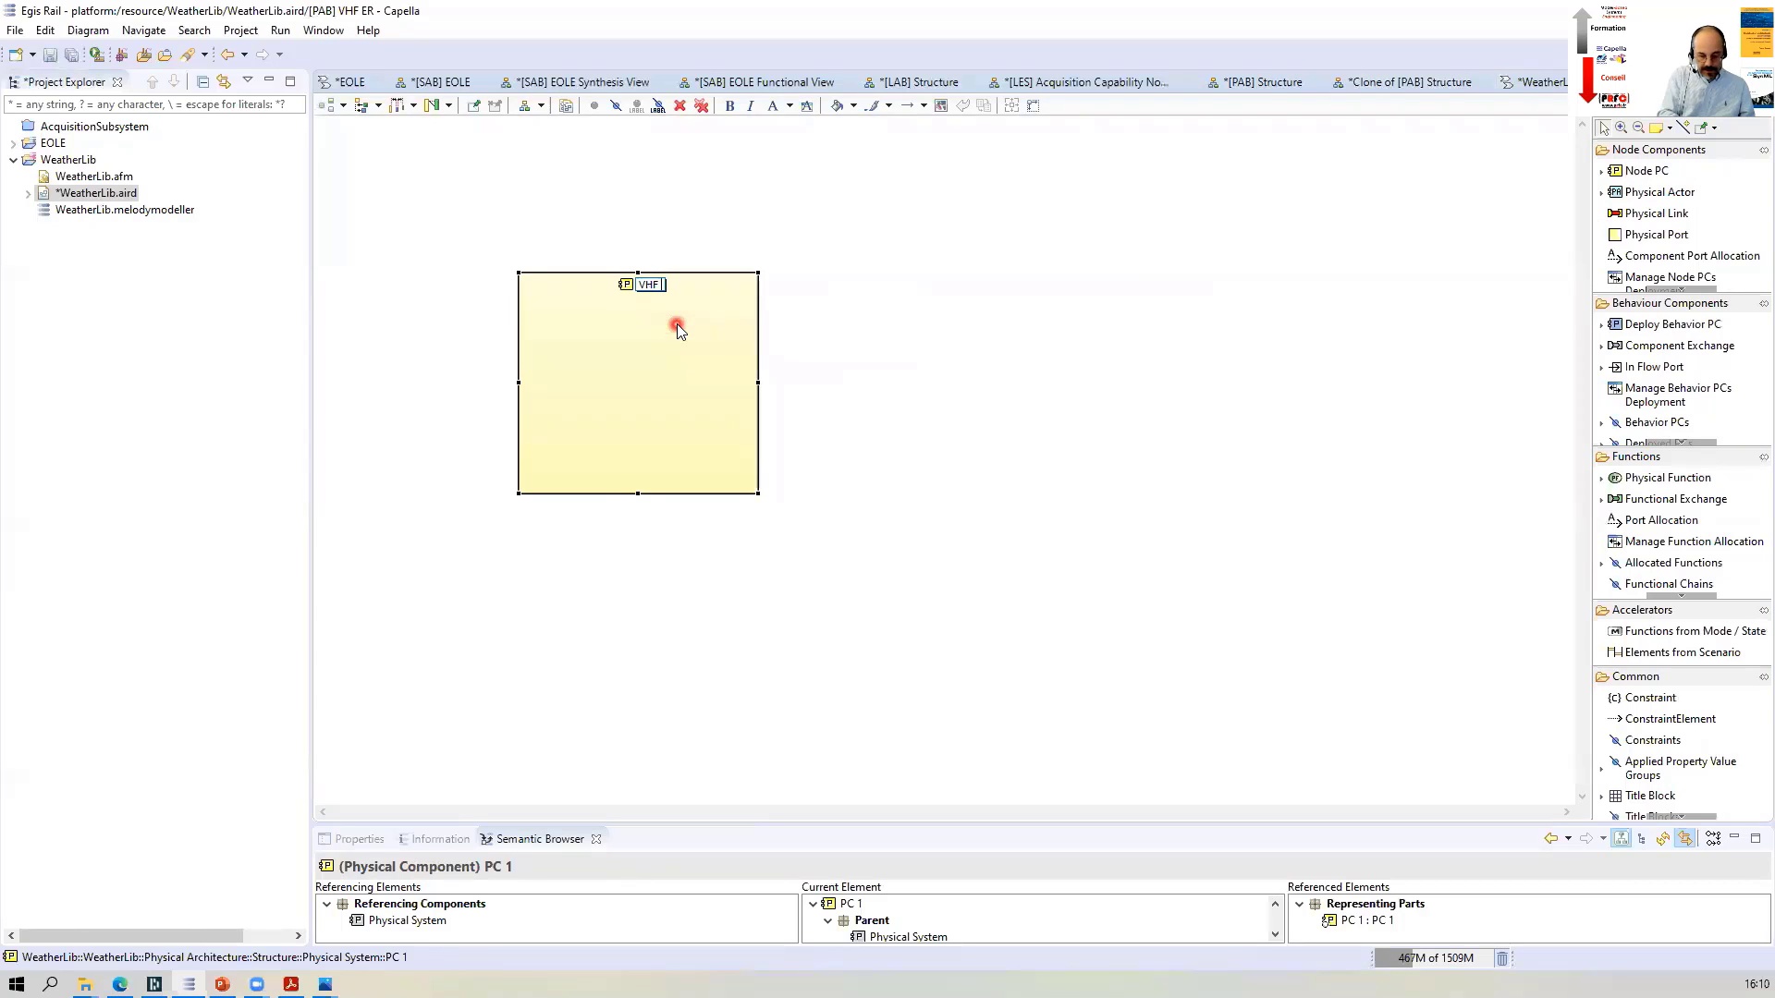
{"action": "type", "text": "E/R"}
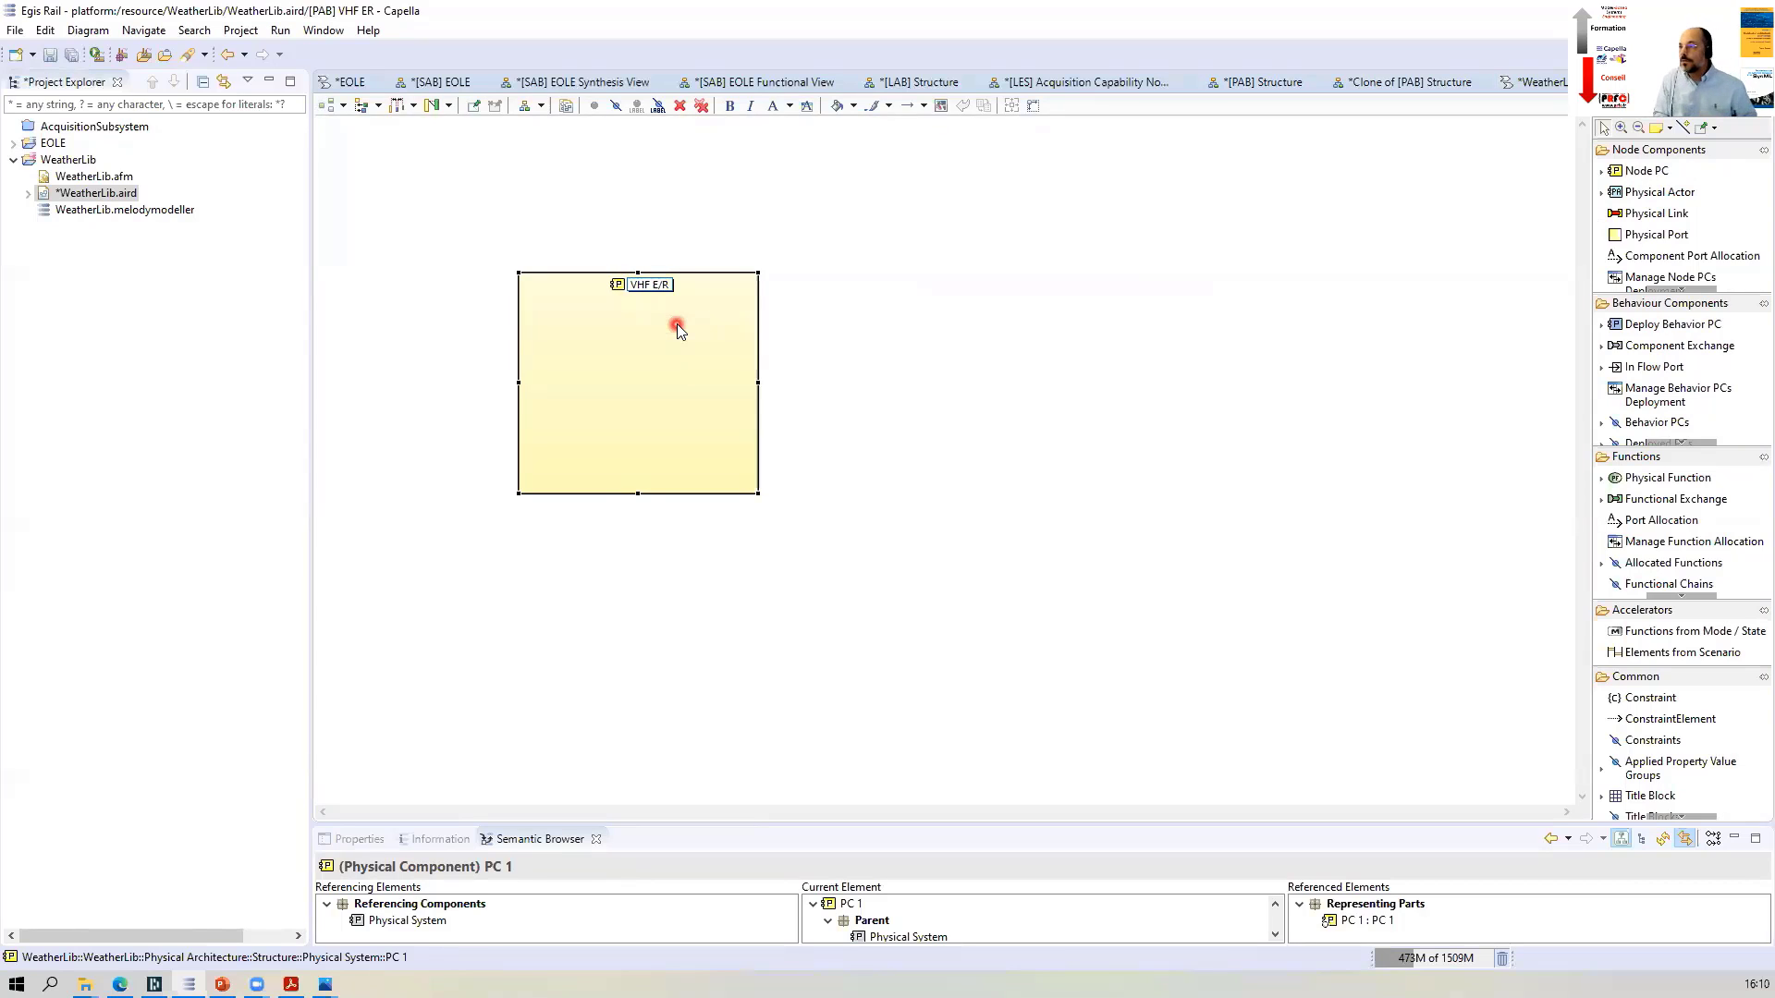
{"action": "key", "text": "Return"}
{"action": "left_click", "coordinate": [695, 177]}
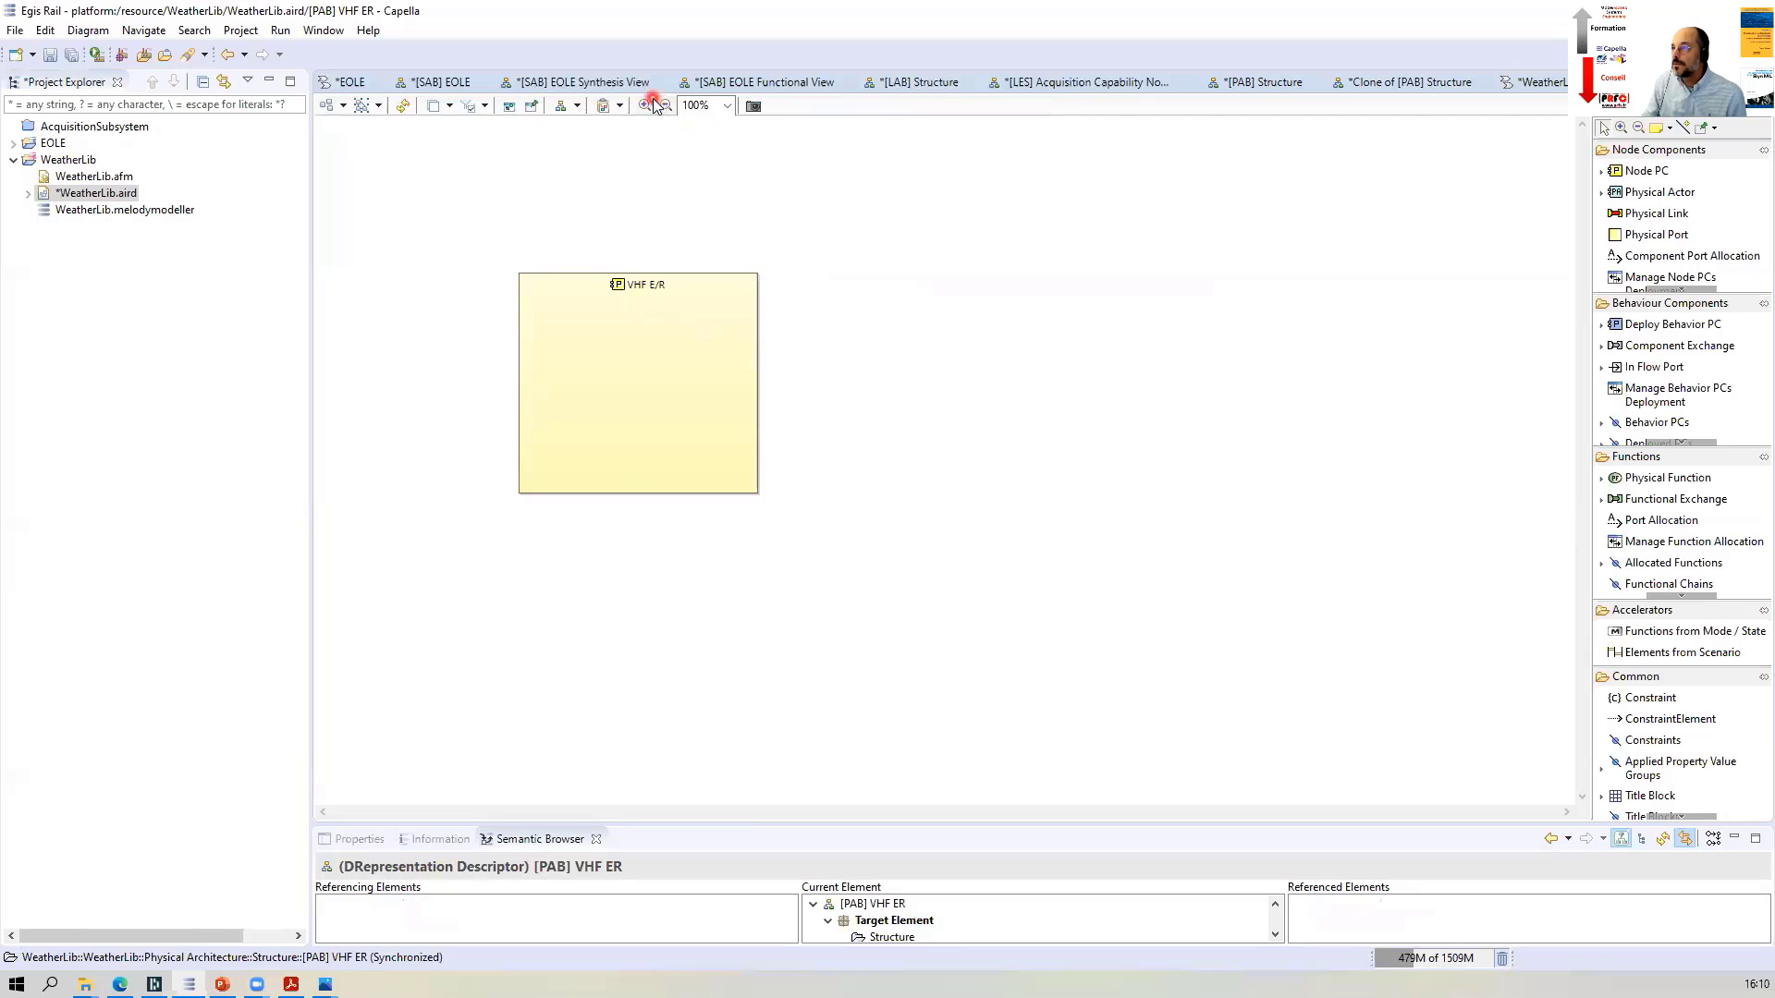
Deploy a Behavior PC named VHF Emitter in the upper part of the VHF E/R node
{"action": "left_click", "coordinate": [650, 103]}
{"action": "left_click", "coordinate": [650, 103]}
{"action": "left_click", "coordinate": [730, 392]}
{"action": "left_click", "coordinate": [1703, 326]}
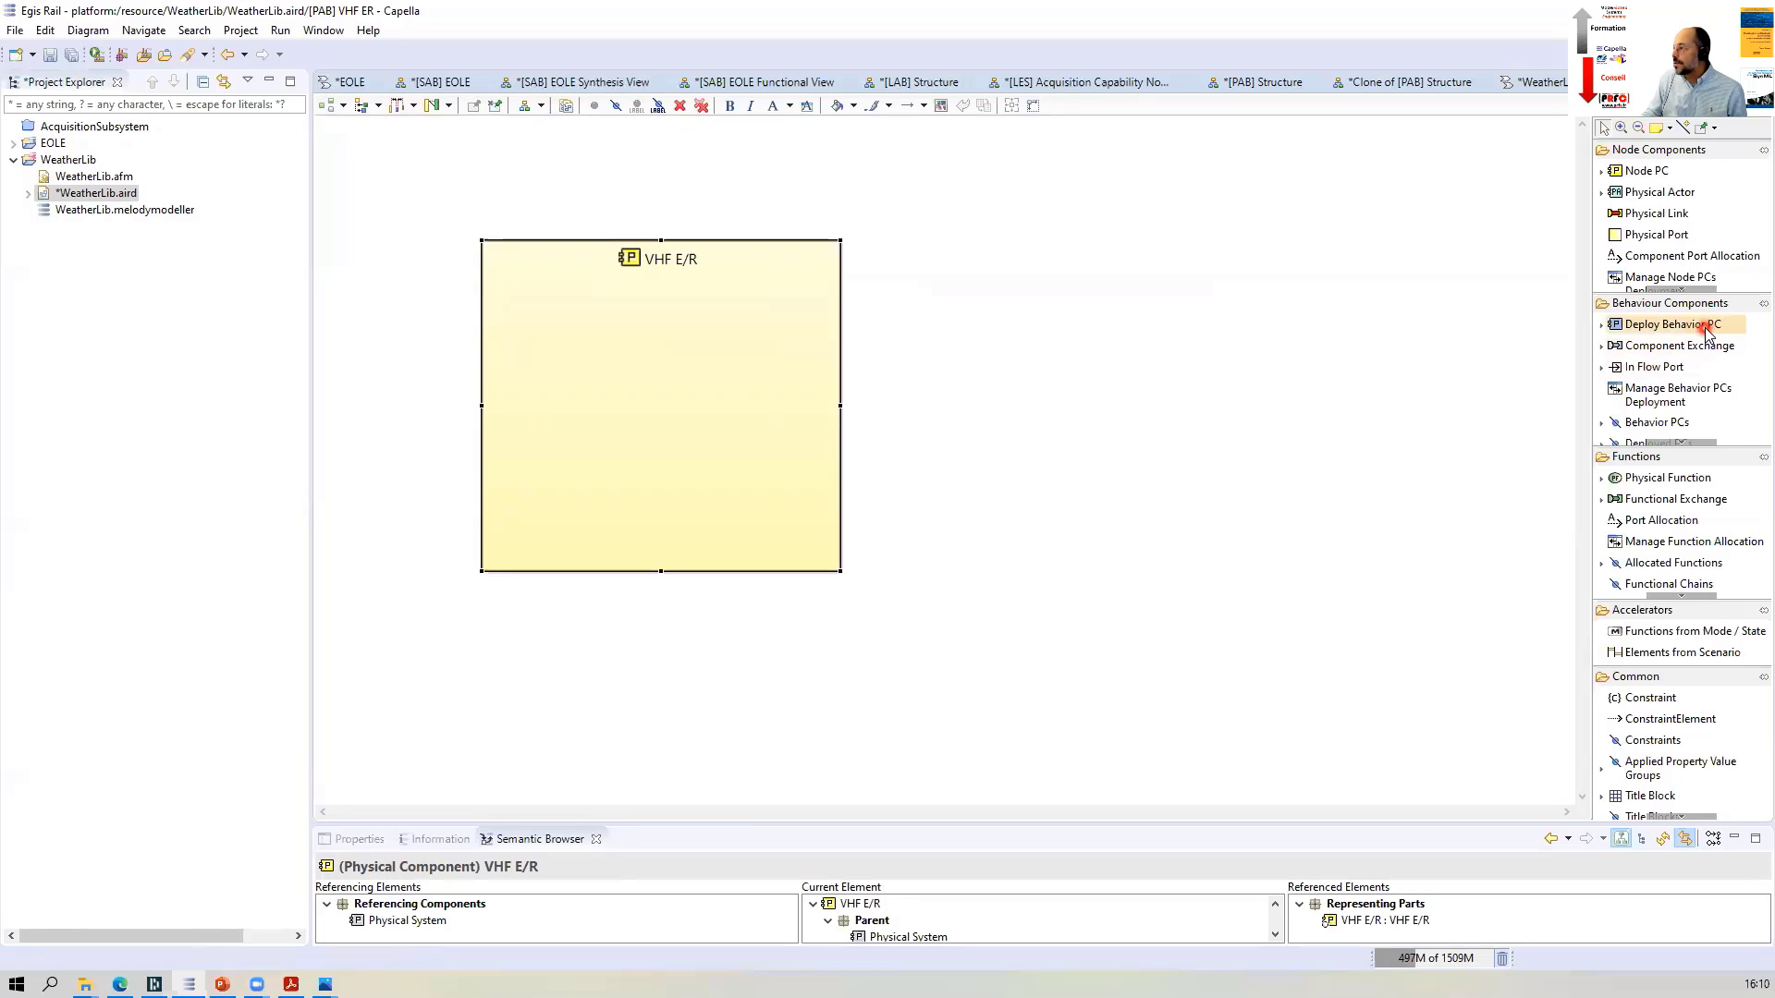
{"action": "left_click_drag", "start_coordinate": [551, 310], "coordinate": [758, 394]}
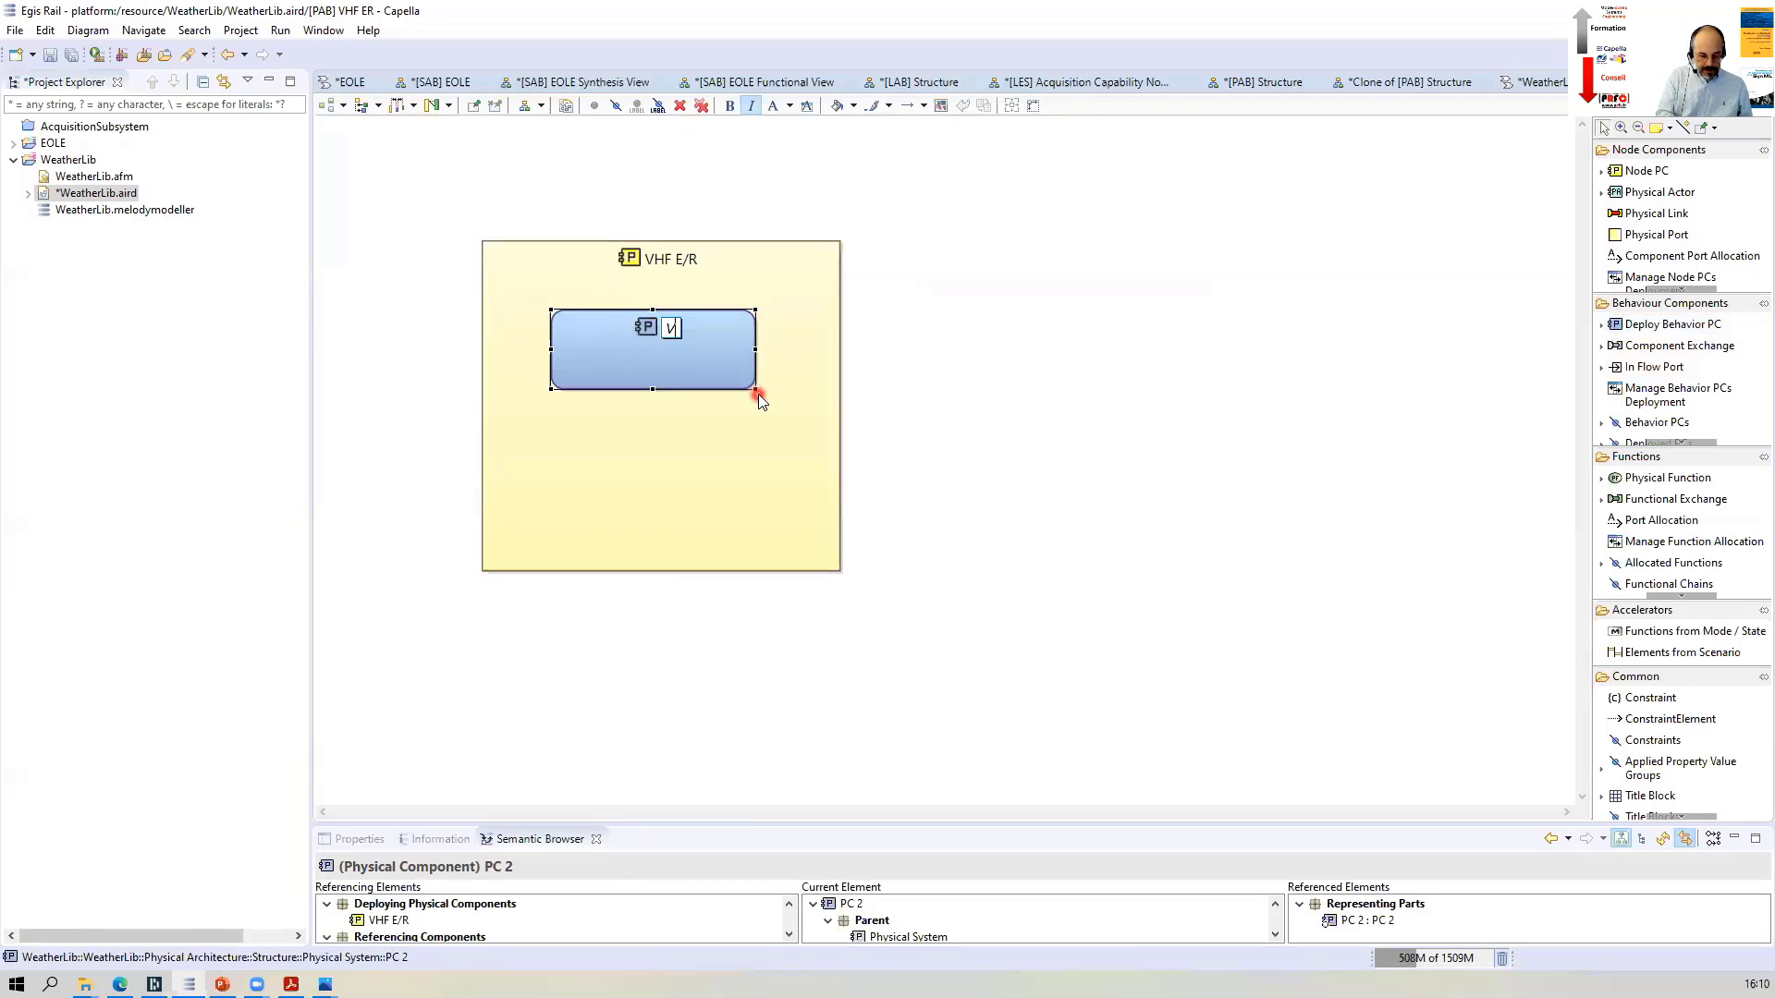
{"action": "type", "text": "VHF Em"}
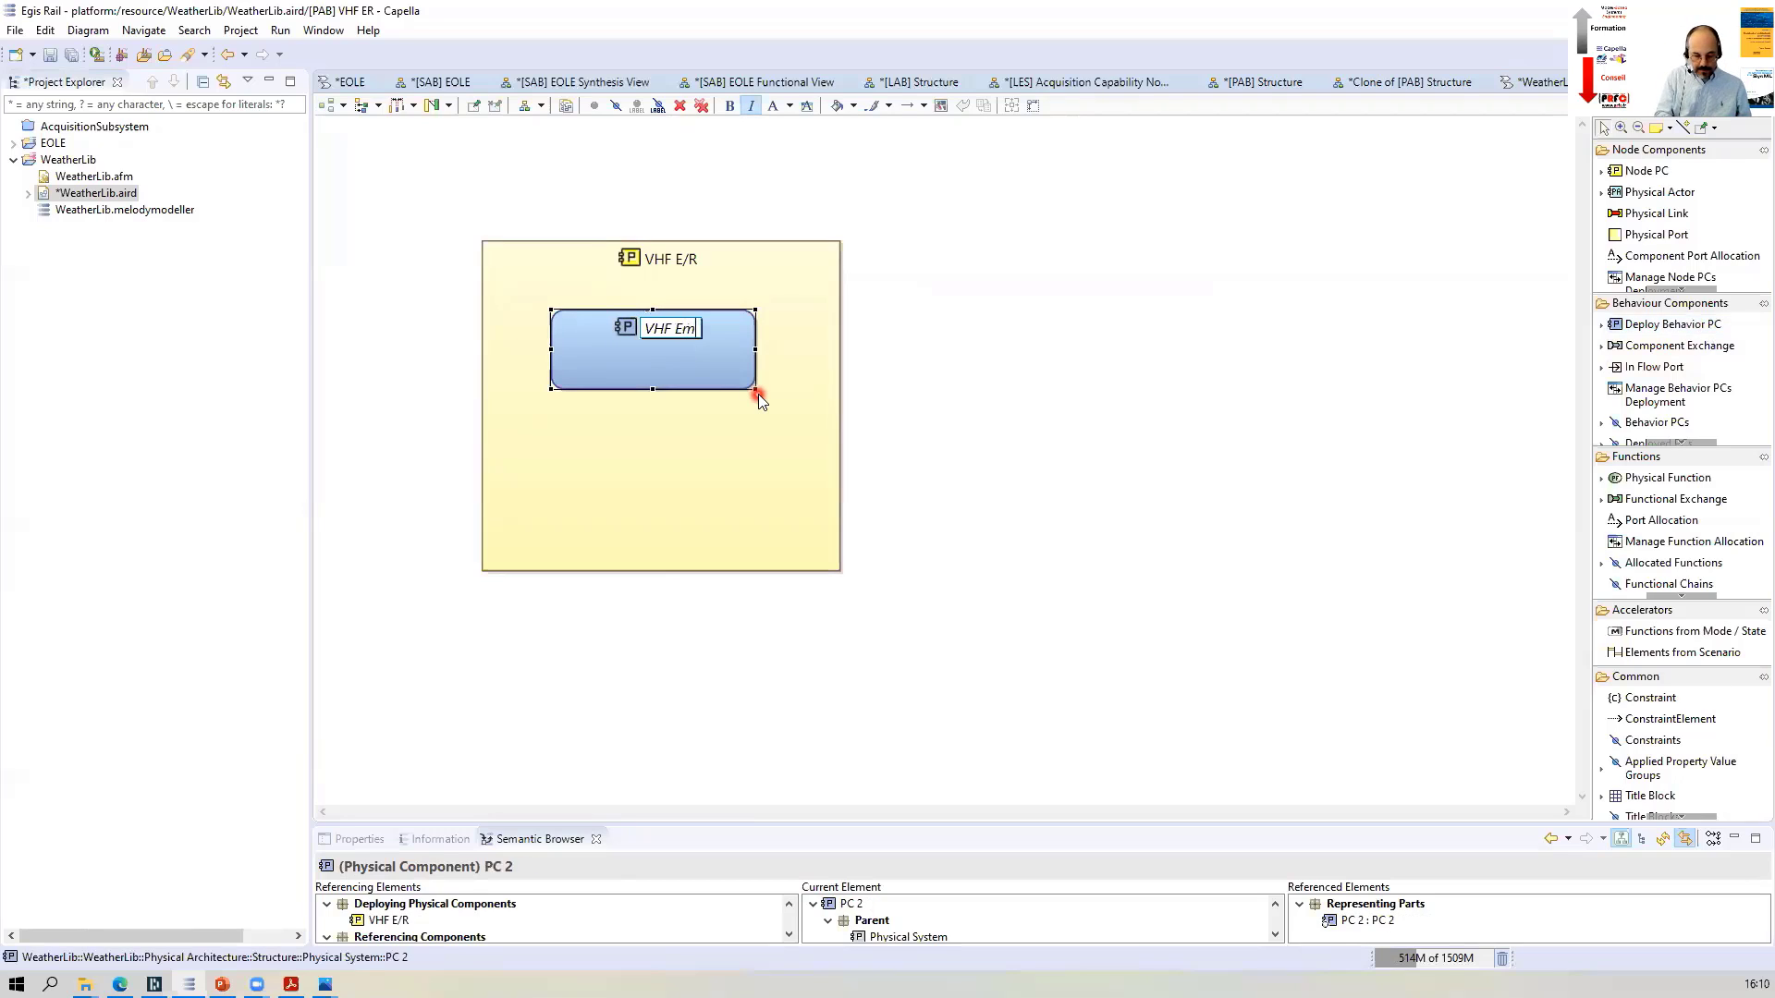
{"action": "type", "text": "itter"}
Deploy a second Behavior PC named VHF Receiver inside VHF E/R, below VHF Emitter
{"action": "left_click", "coordinate": [1672, 325]}
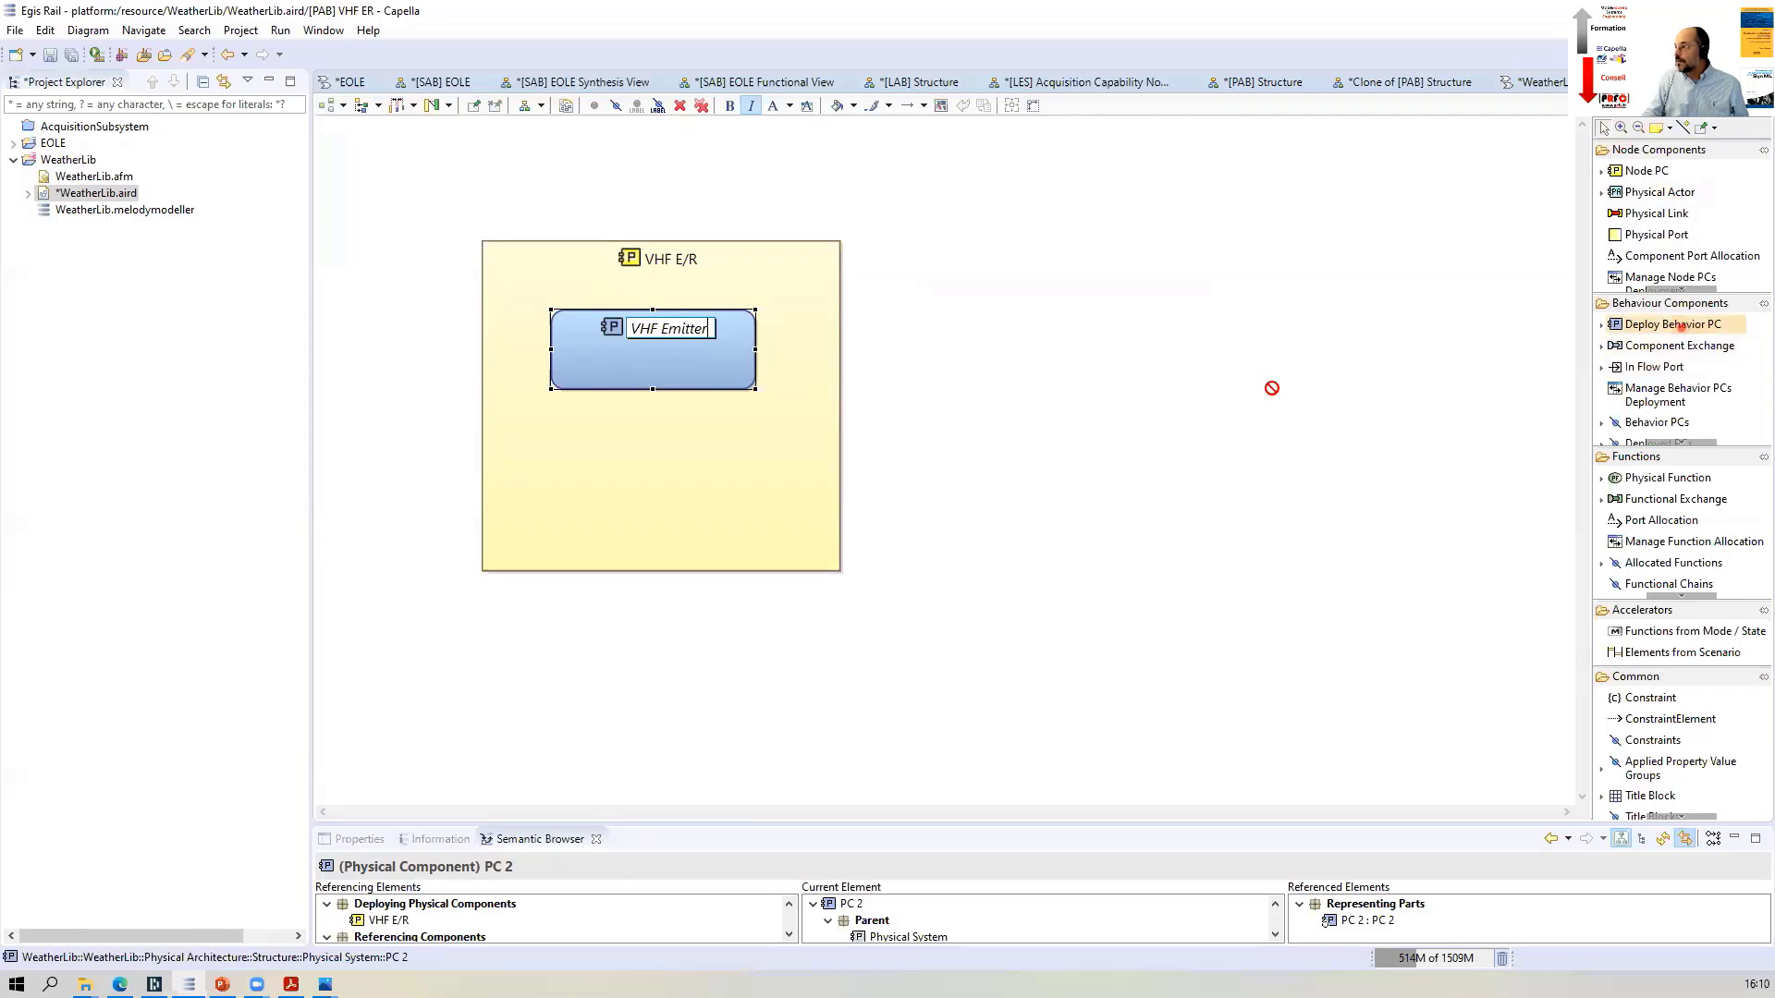
{"action": "left_click_drag", "start_coordinate": [551, 435], "coordinate": [764, 514]}
{"action": "type", "text": "V"}
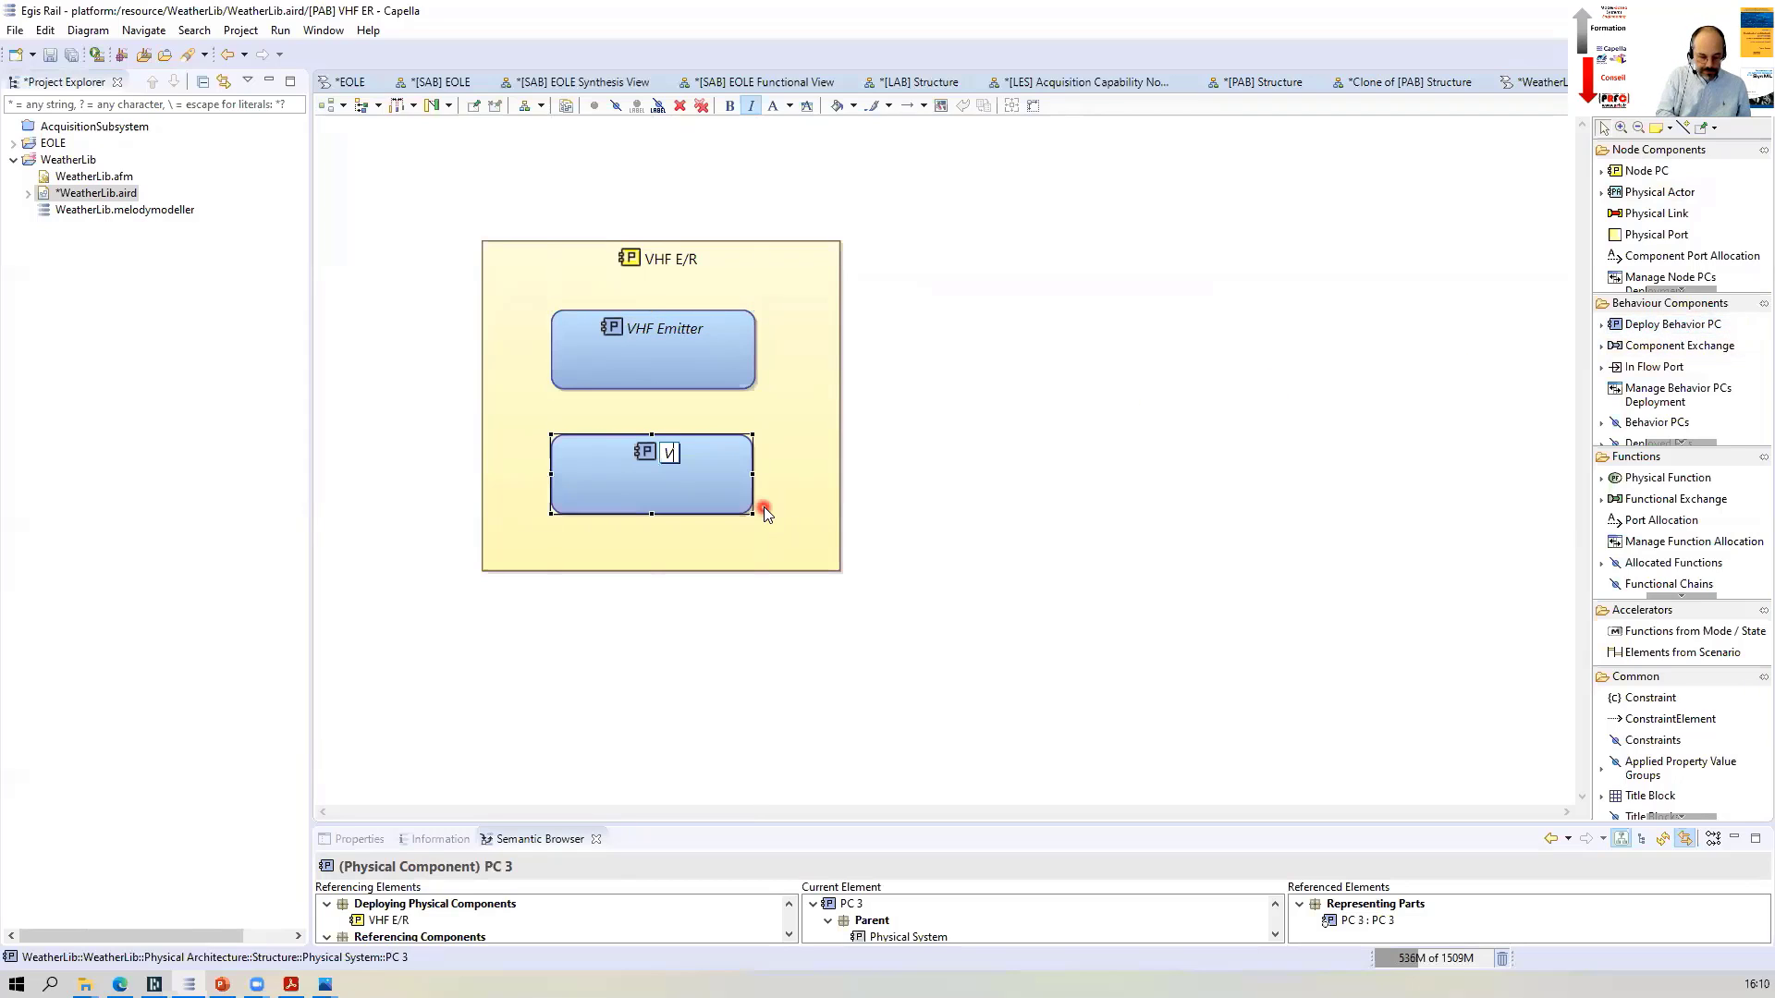
{"action": "type", "text": "HF Receiver"}
{"action": "key", "text": "Return"}
Narrow the VHF E/R node slightly by moving its right edge inward
{"action": "left_click", "coordinate": [801, 354]}
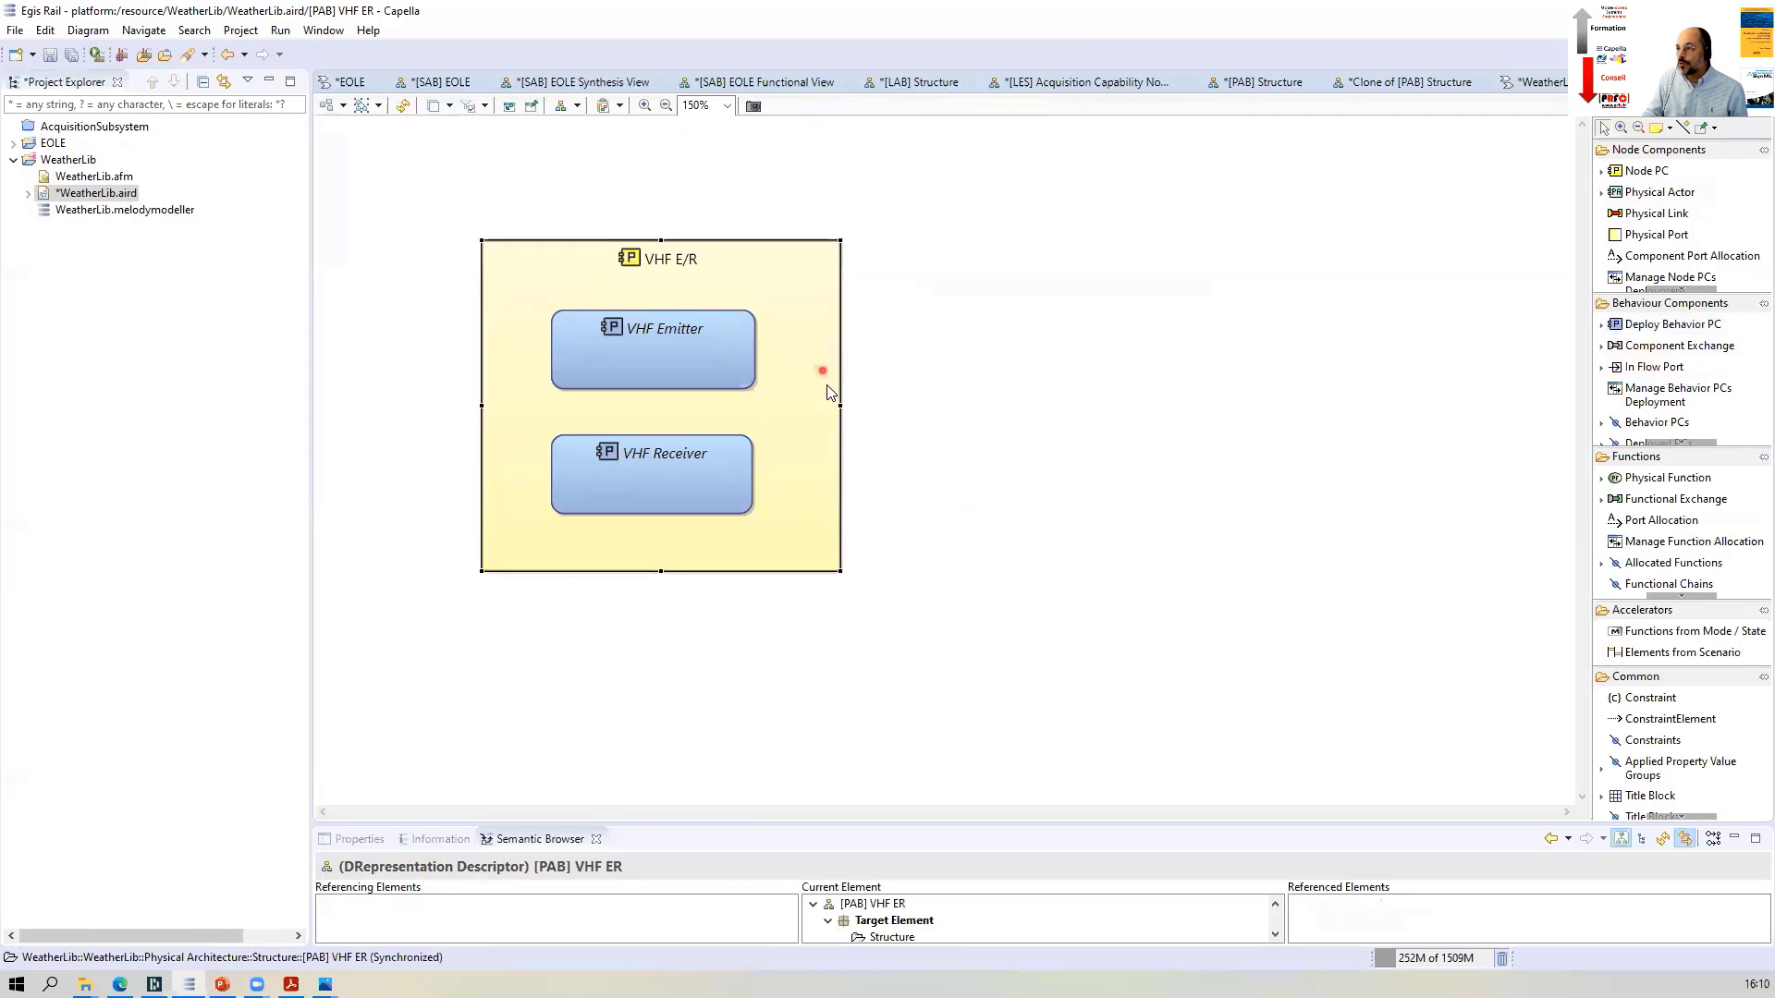
{"action": "left_click_drag", "start_coordinate": [841, 405], "coordinate": [829, 405]}
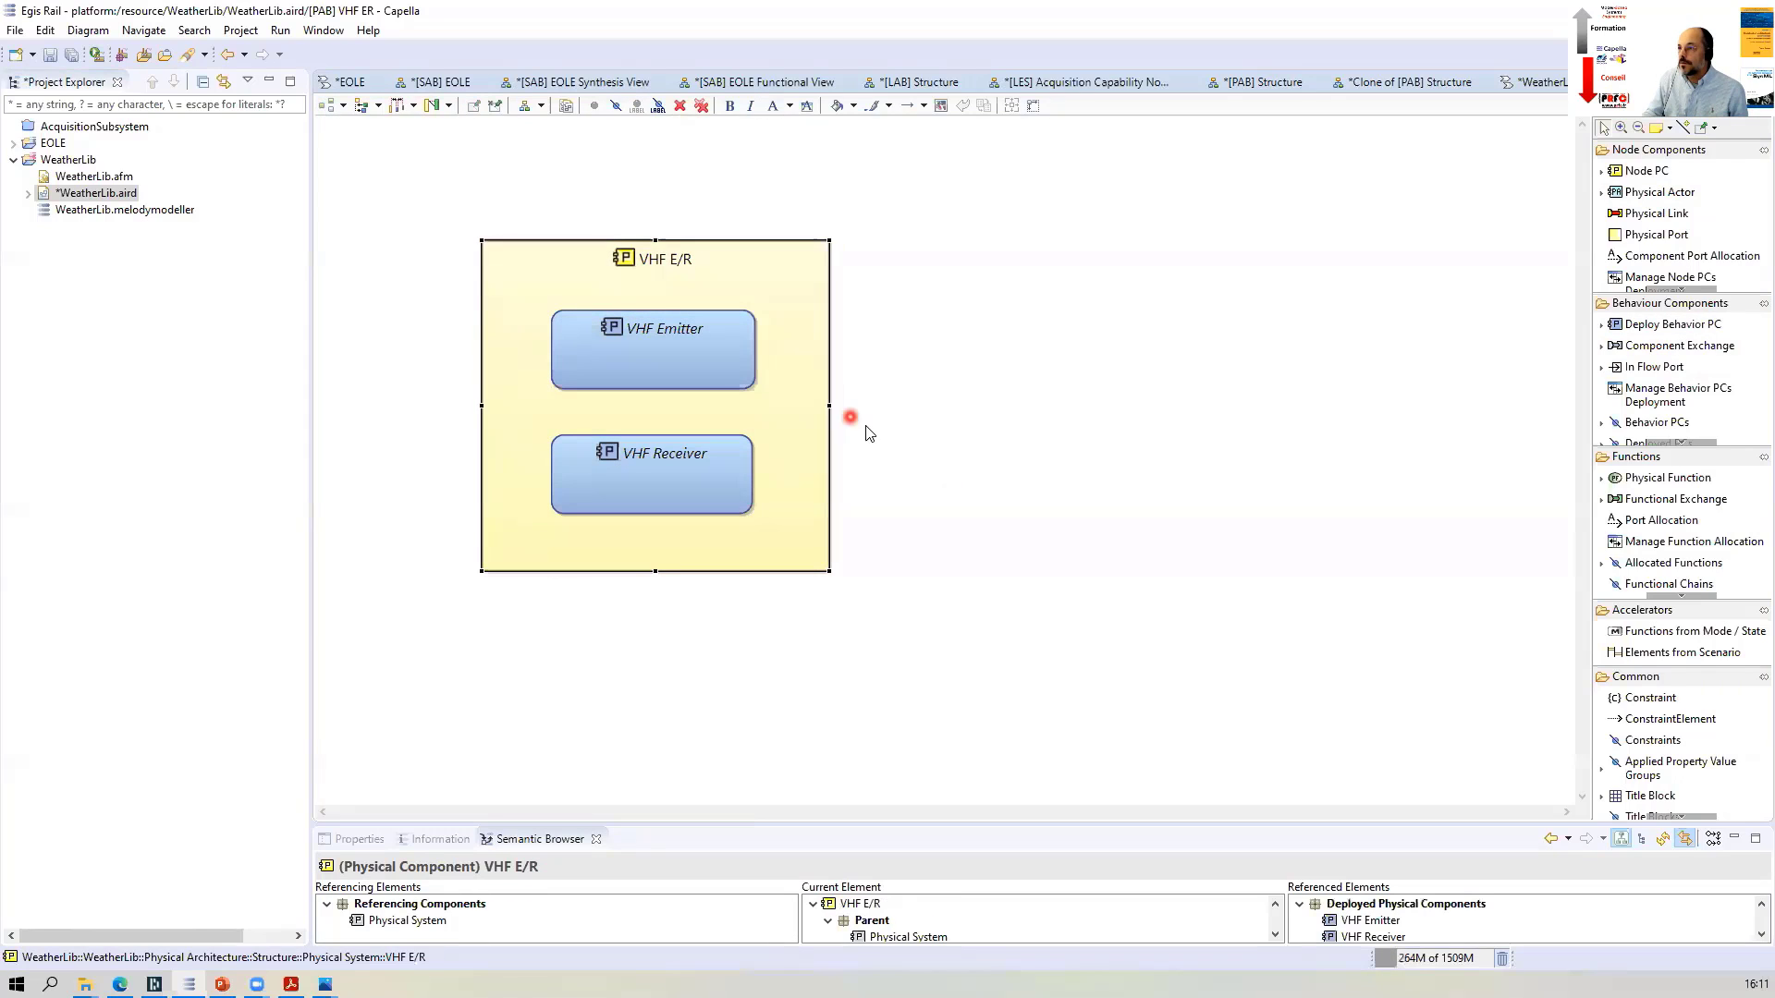
{"action": "left_click", "coordinate": [869, 429]}
Add a physical port to VHF E/R on its left edge beside VHF Emitter and name it USB Port
{"action": "left_click", "coordinate": [1629, 237]}
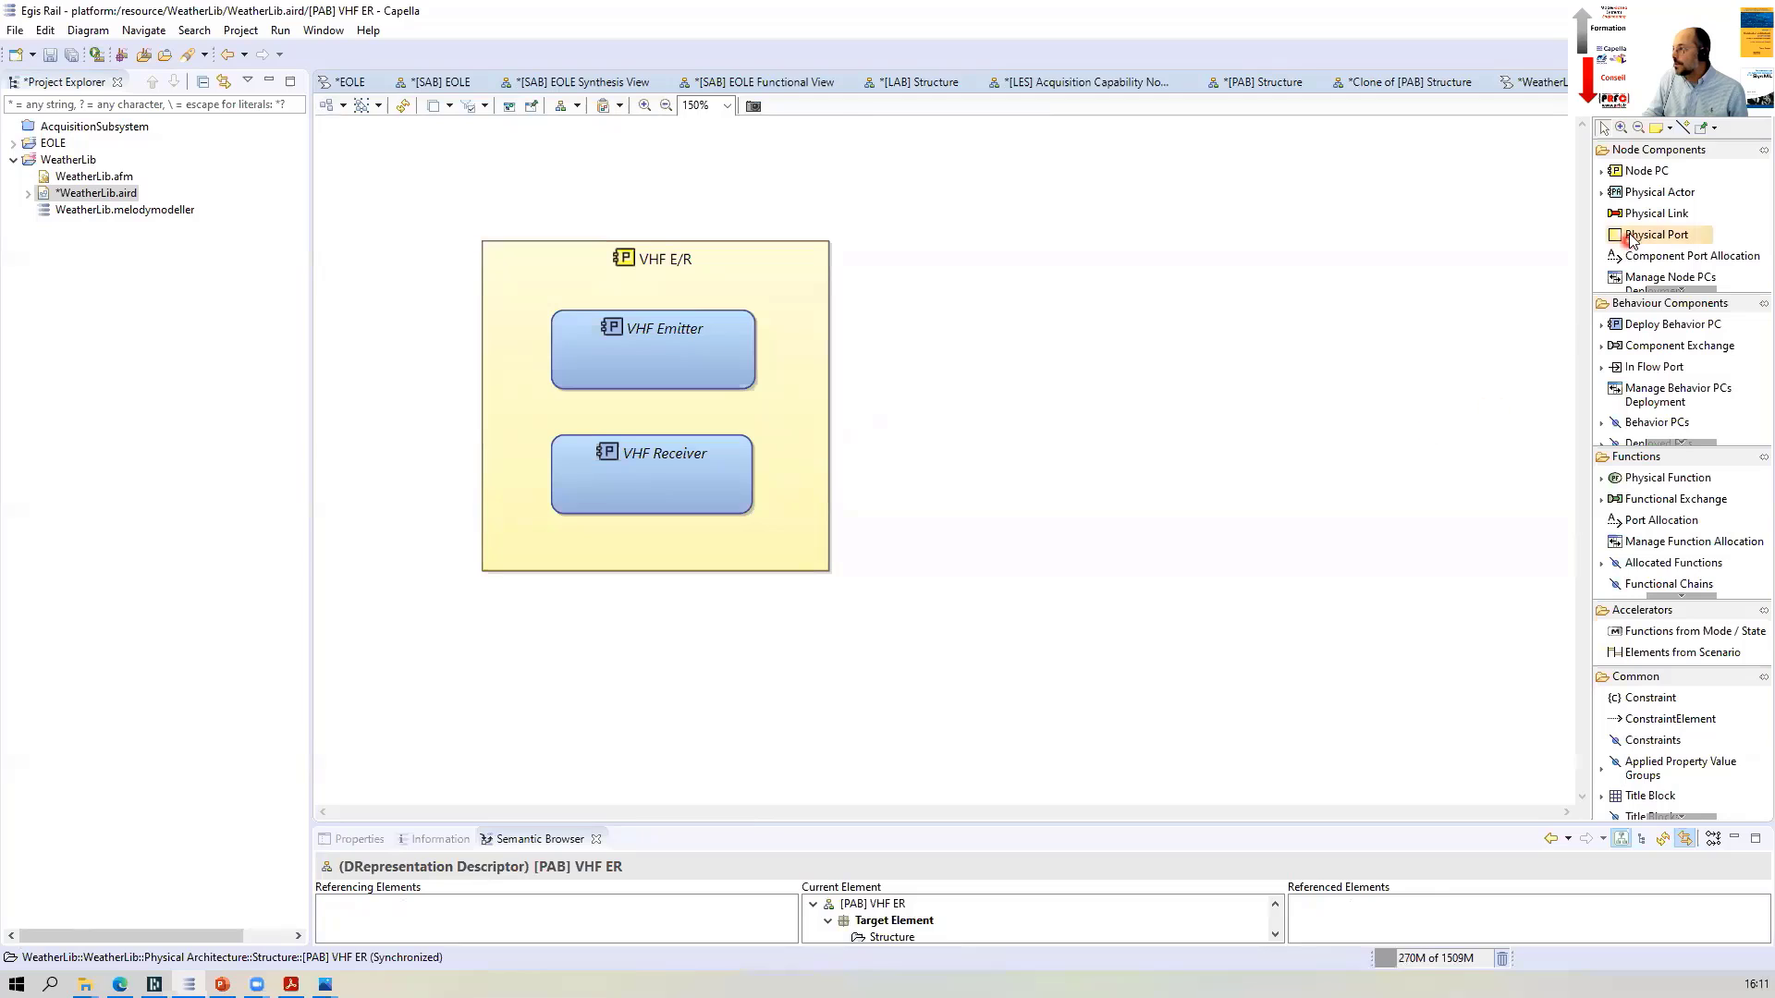
{"action": "left_click", "coordinate": [829, 374]}
{"action": "left_click", "coordinate": [437, 771]}
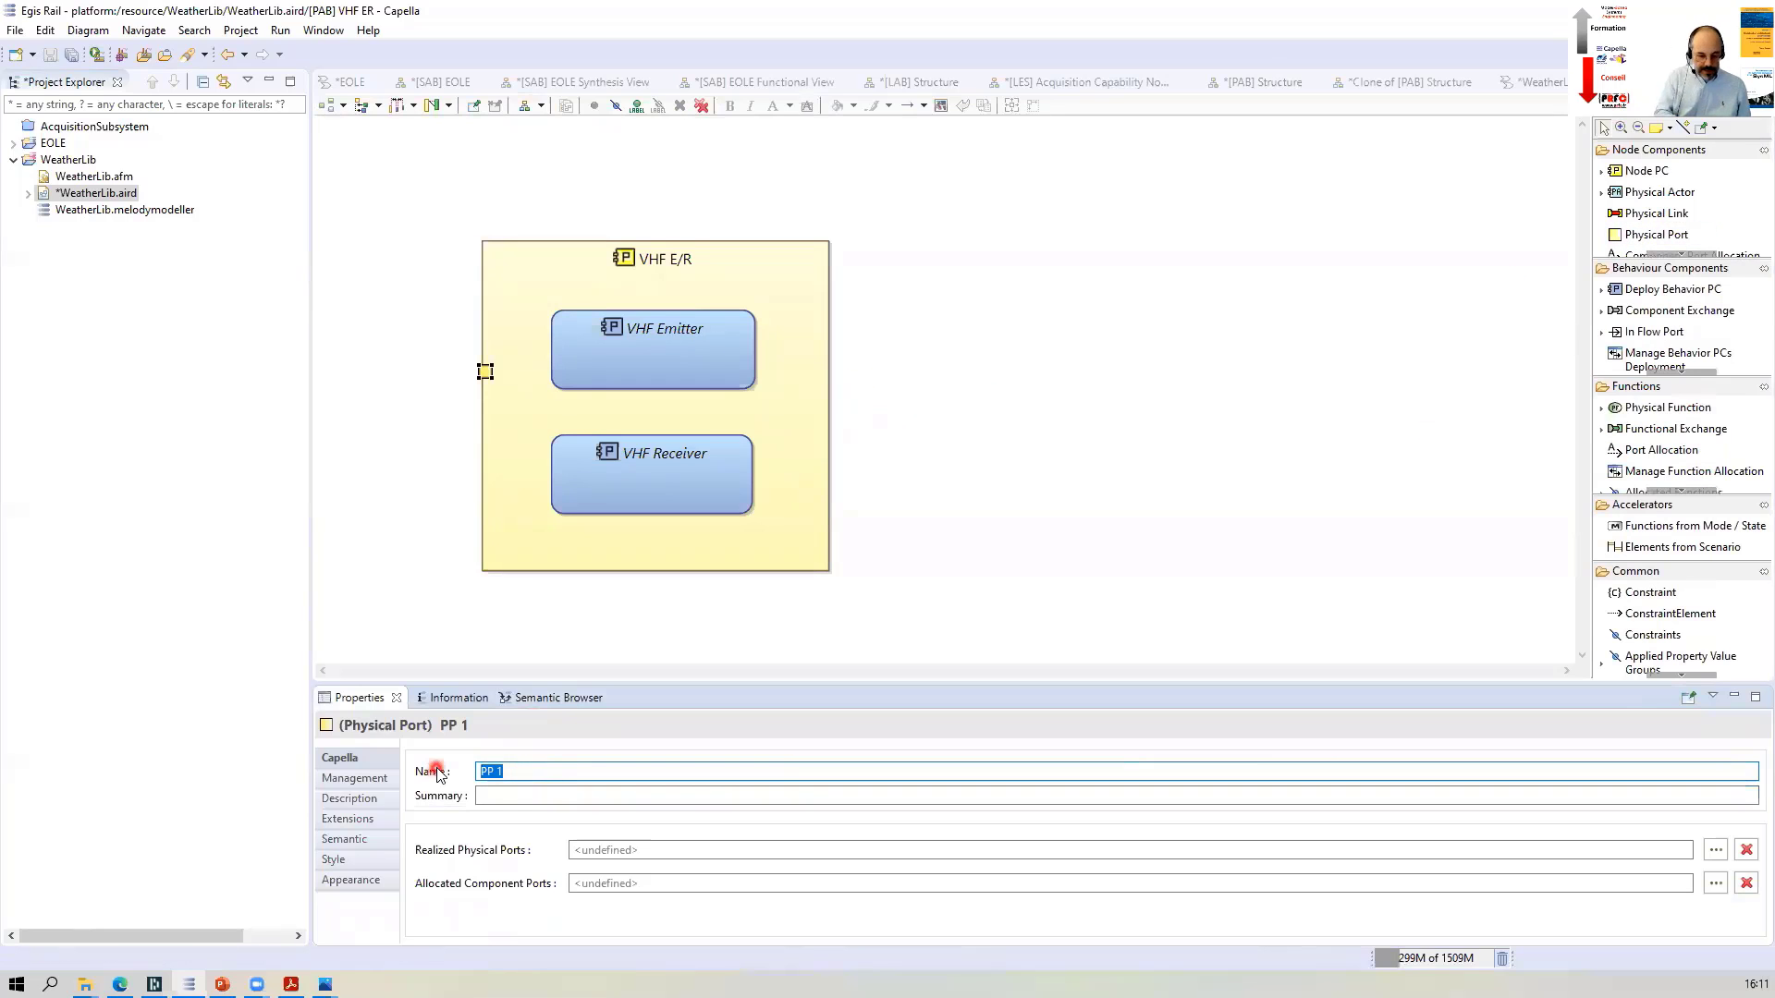
{"action": "type", "text": "USB"}
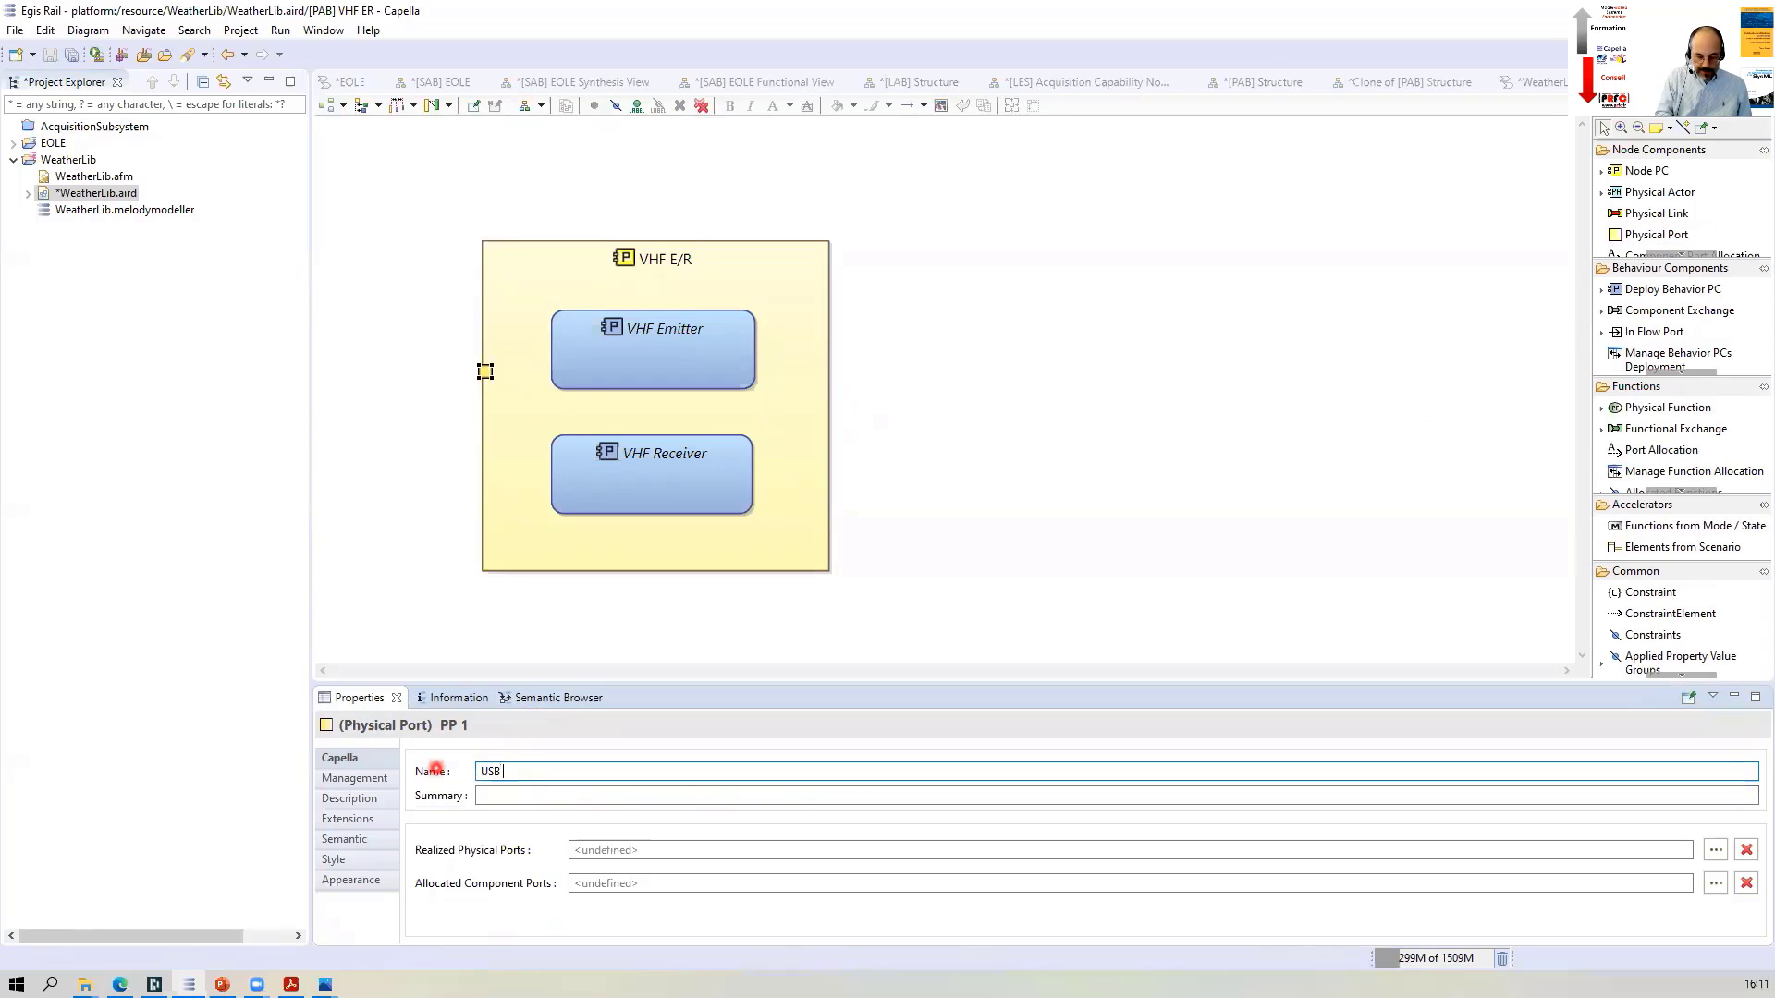
{"action": "type", "text": " Port"}
Add a physical port on the right edge of VHF E/R and name it VHF Port
{"action": "left_click", "coordinate": [1654, 235]}
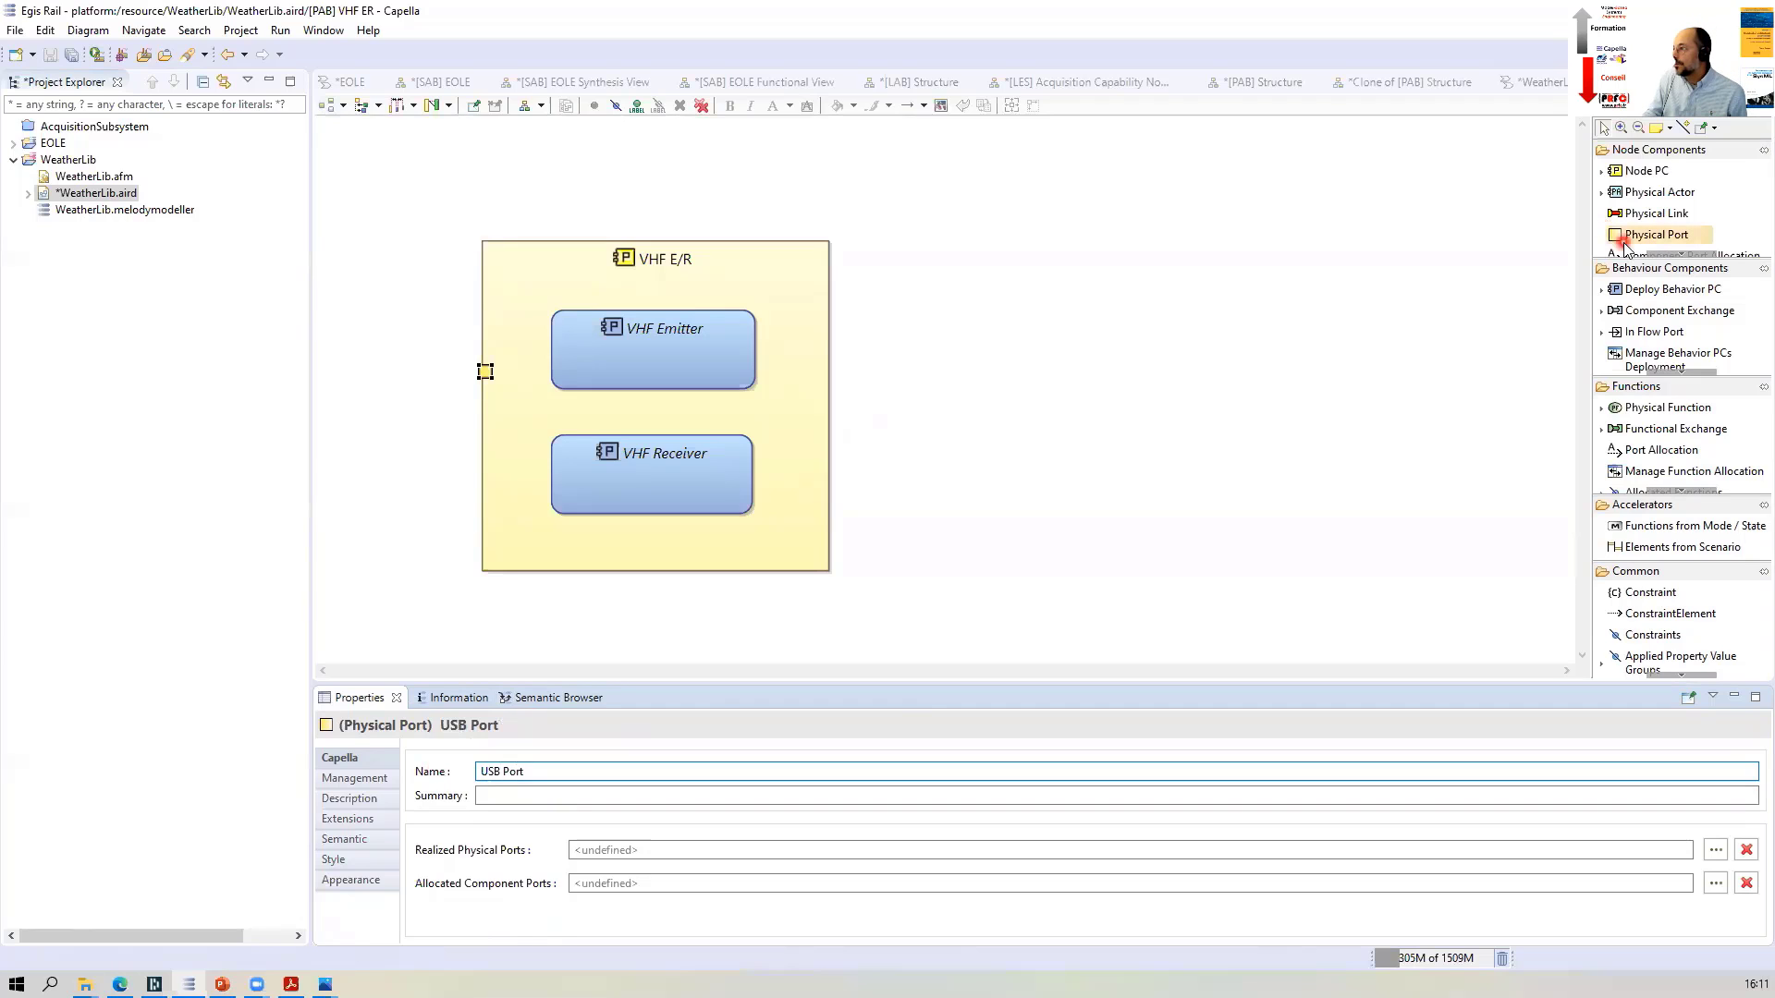
{"action": "left_click", "coordinate": [820, 370]}
{"action": "triple_click", "coordinate": [490, 770]}
{"action": "type", "text": "VHF Port"}
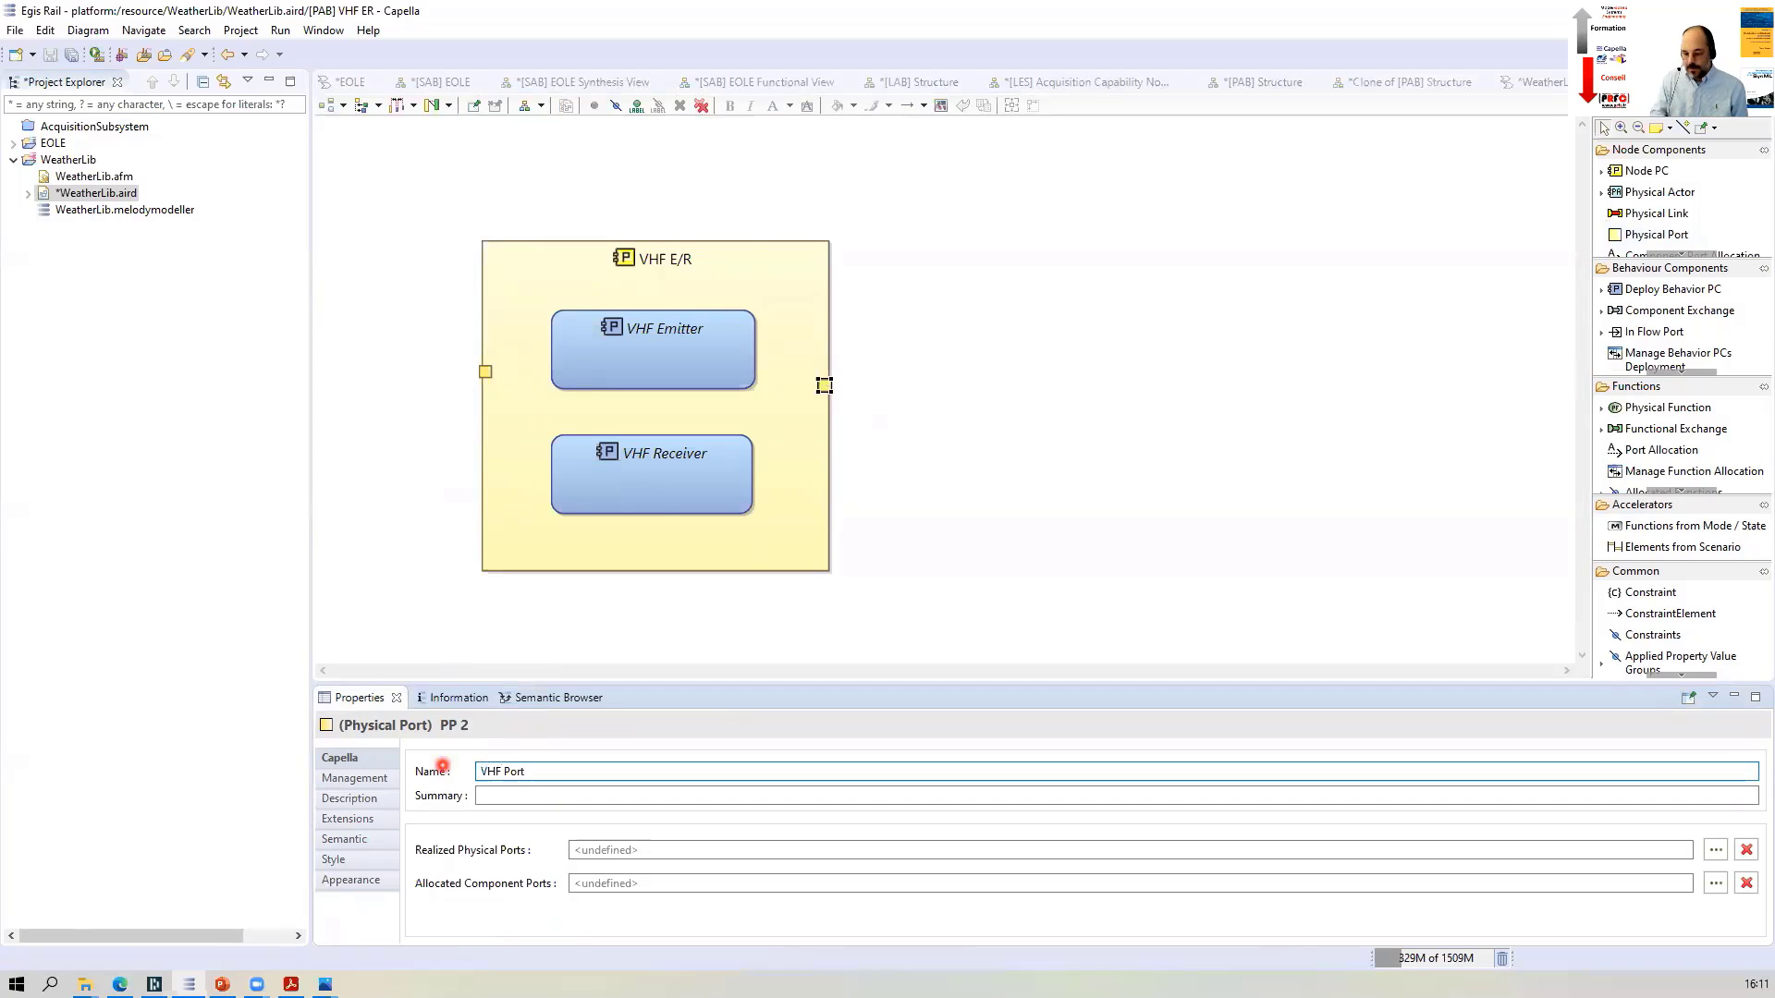
{"action": "key", "text": "Return"}
Add a physical port on the left edge of VHF E/R beside VHF Receiver and name it ethernet Port
{"action": "left_click", "coordinate": [1655, 235]}
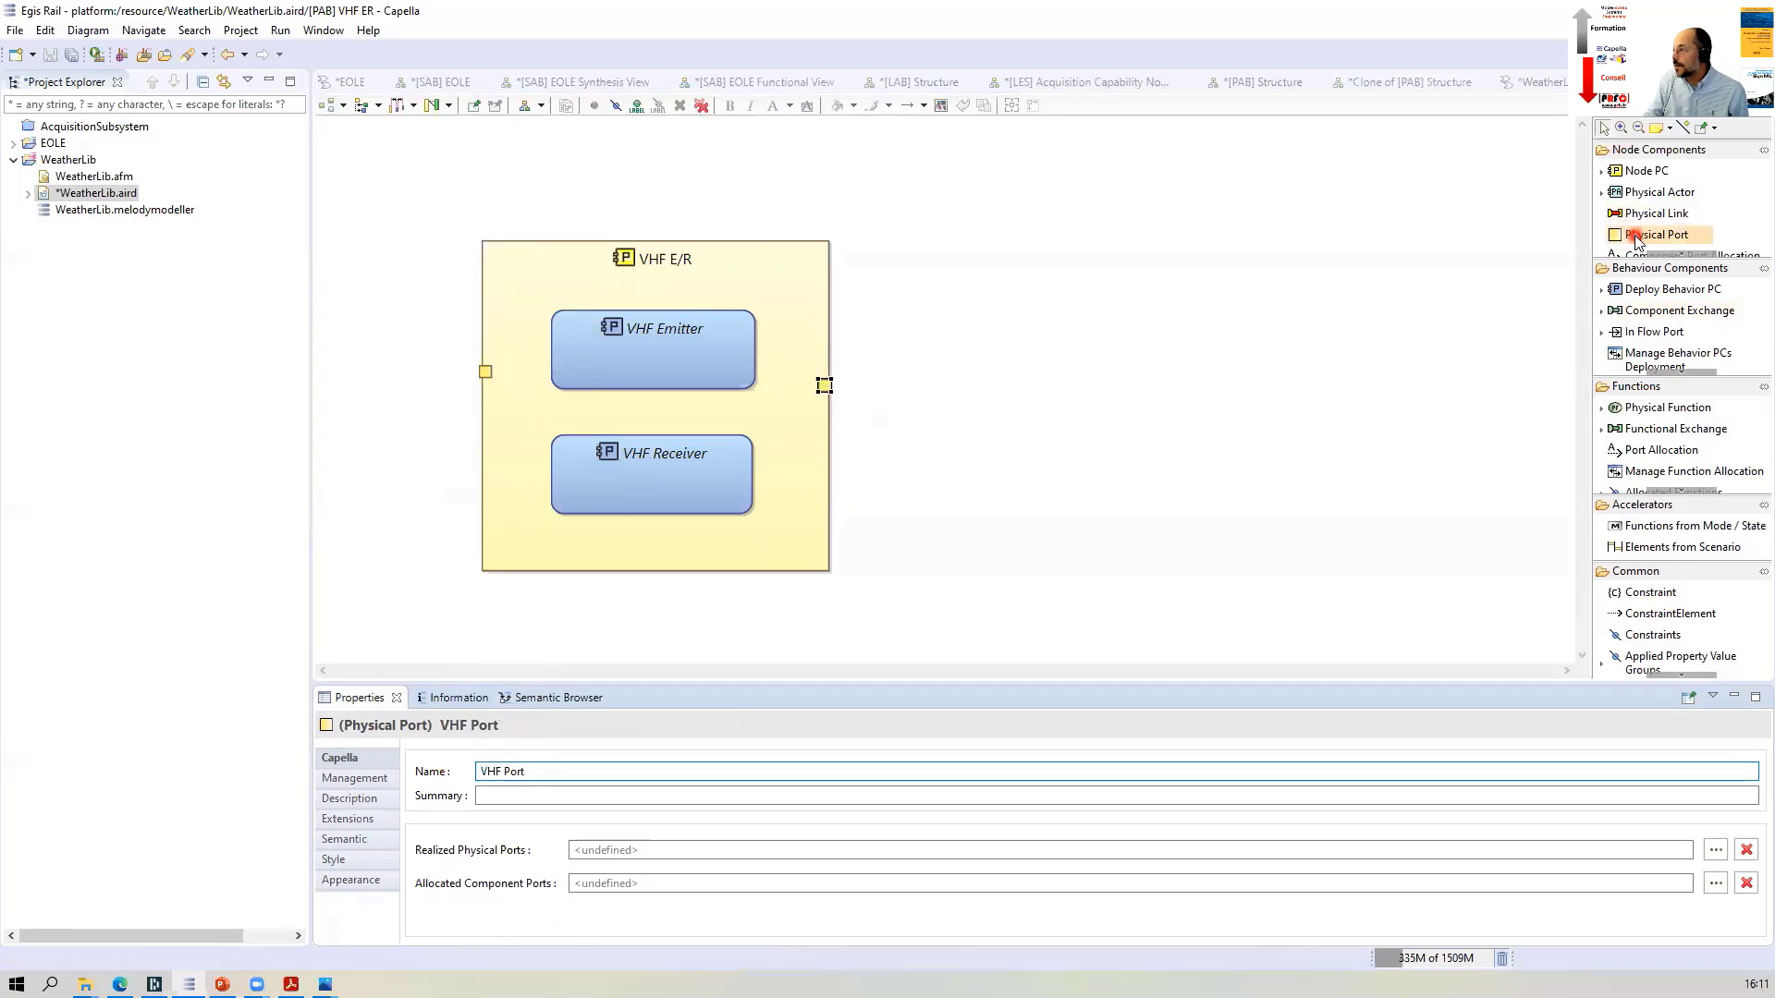
{"action": "left_click", "coordinate": [487, 491]}
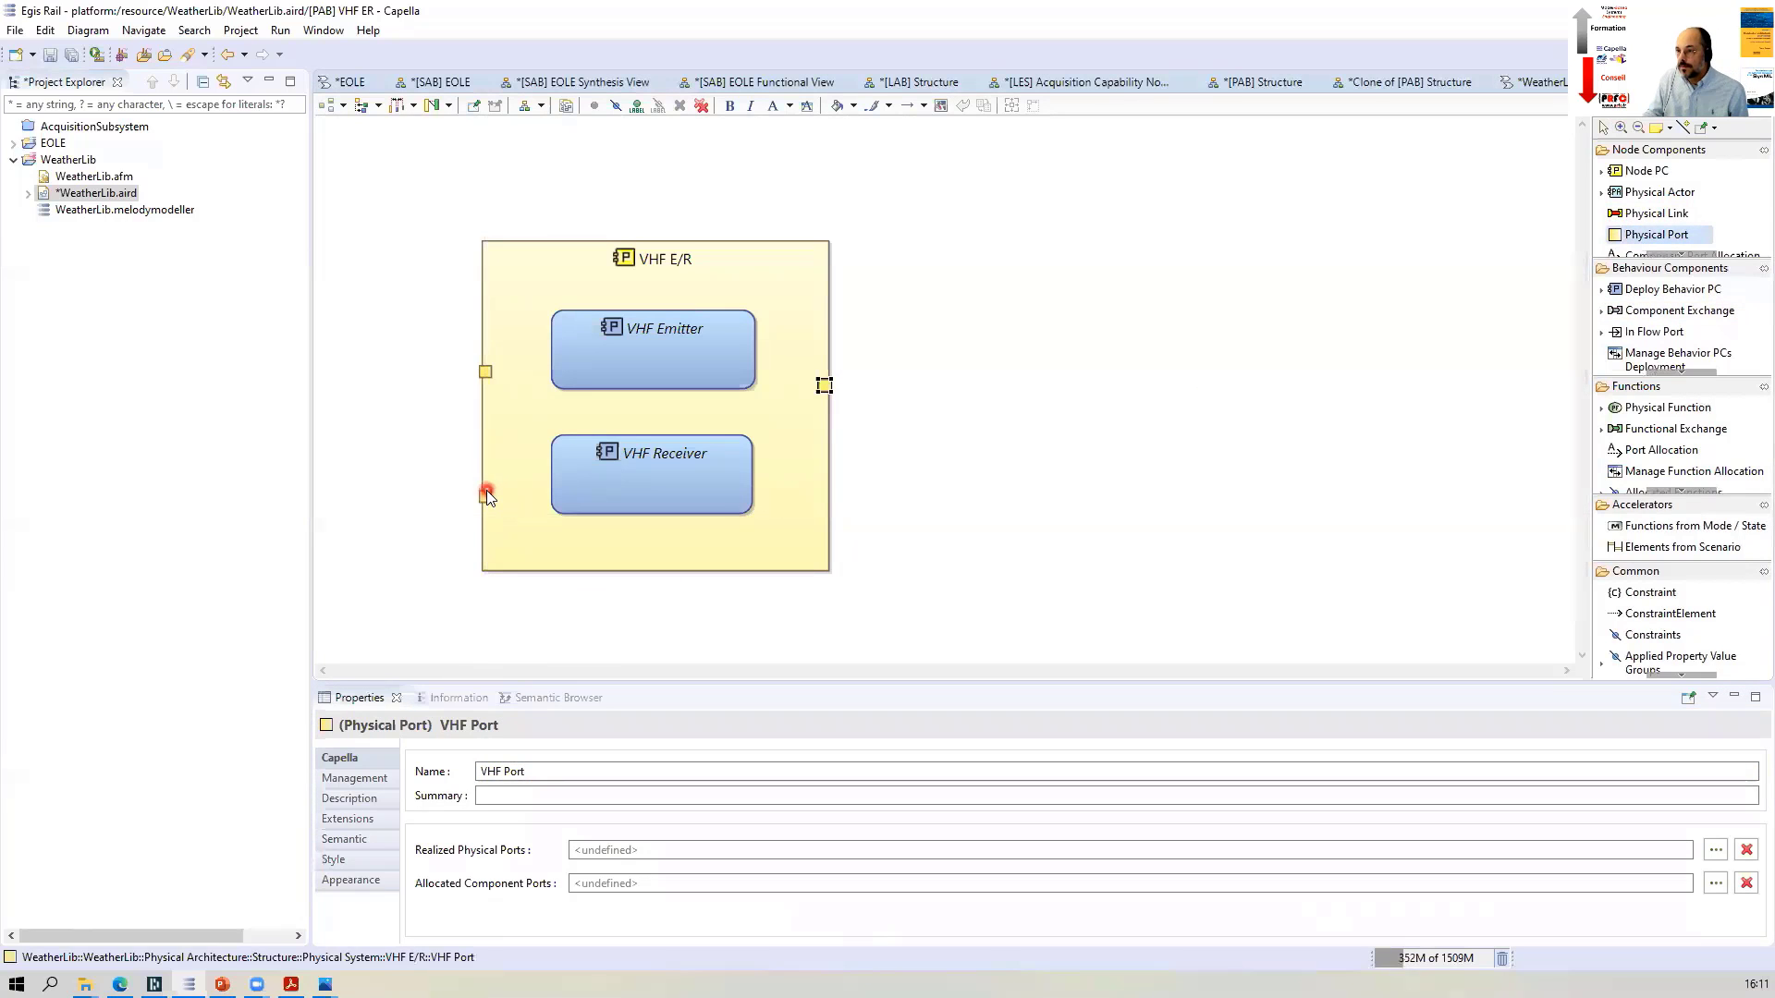
{"action": "left_click_drag", "start_coordinate": [507, 771], "coordinate": [427, 769]}
{"action": "type", "text": "ethernet Port"}
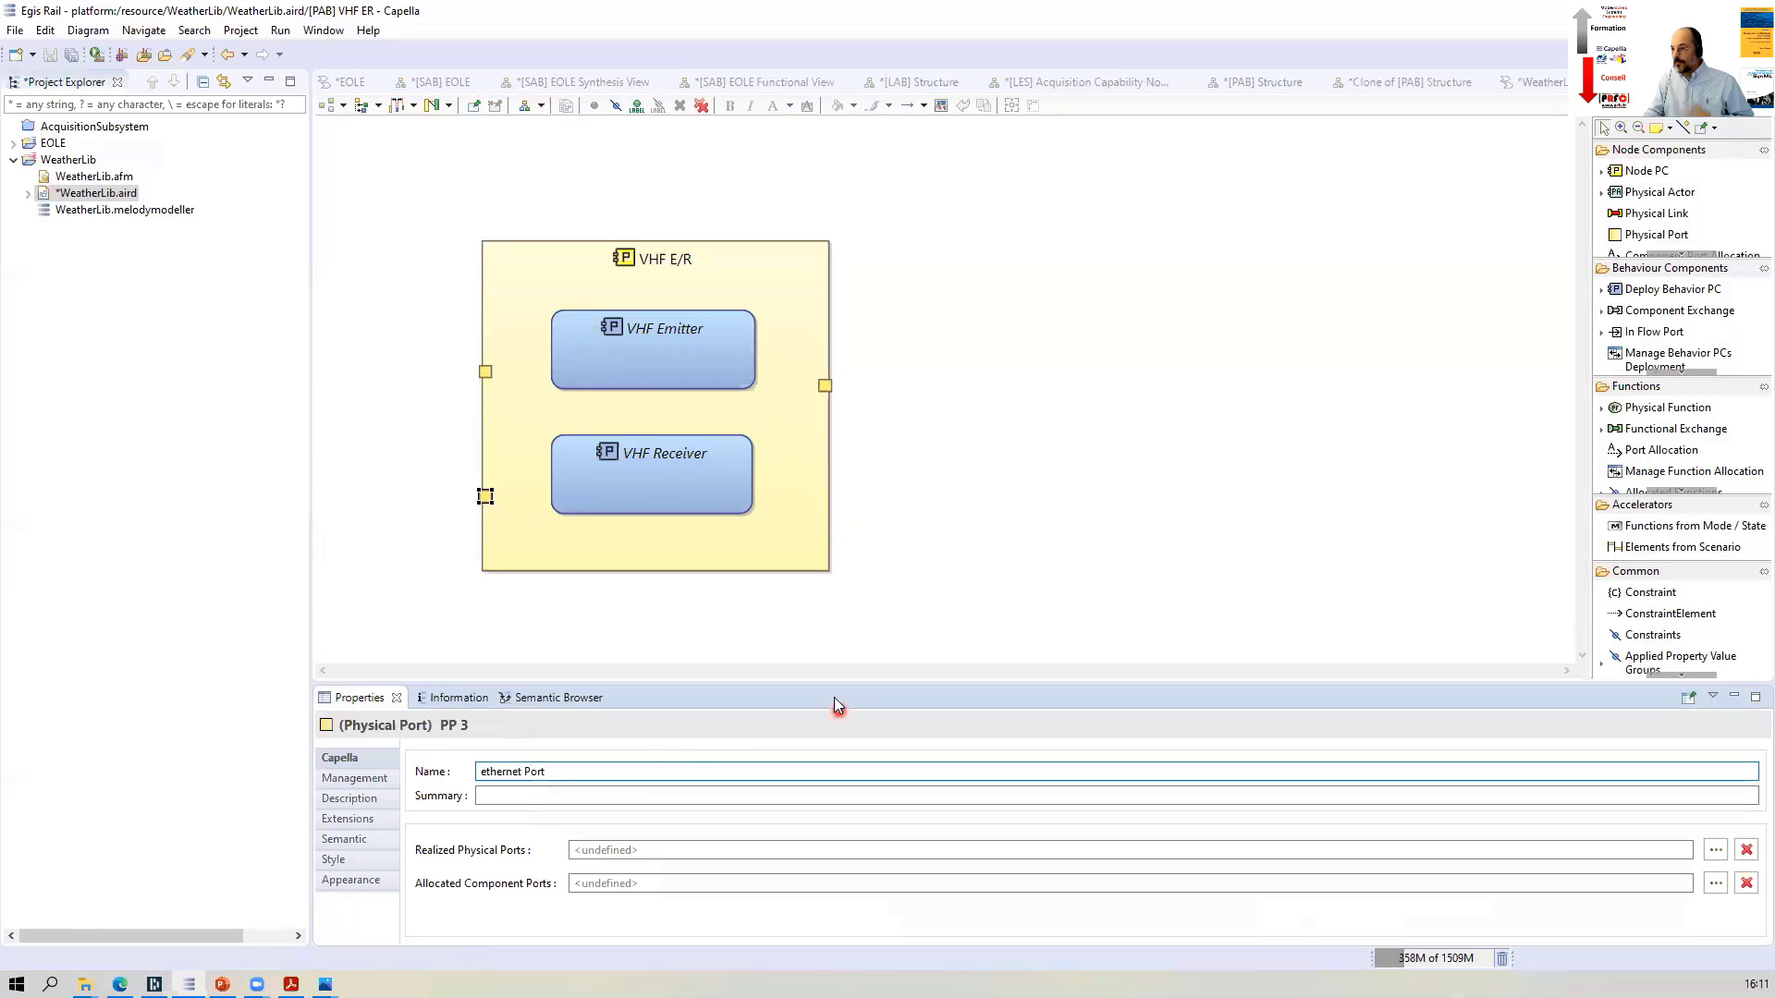
{"action": "key", "text": "Return"}
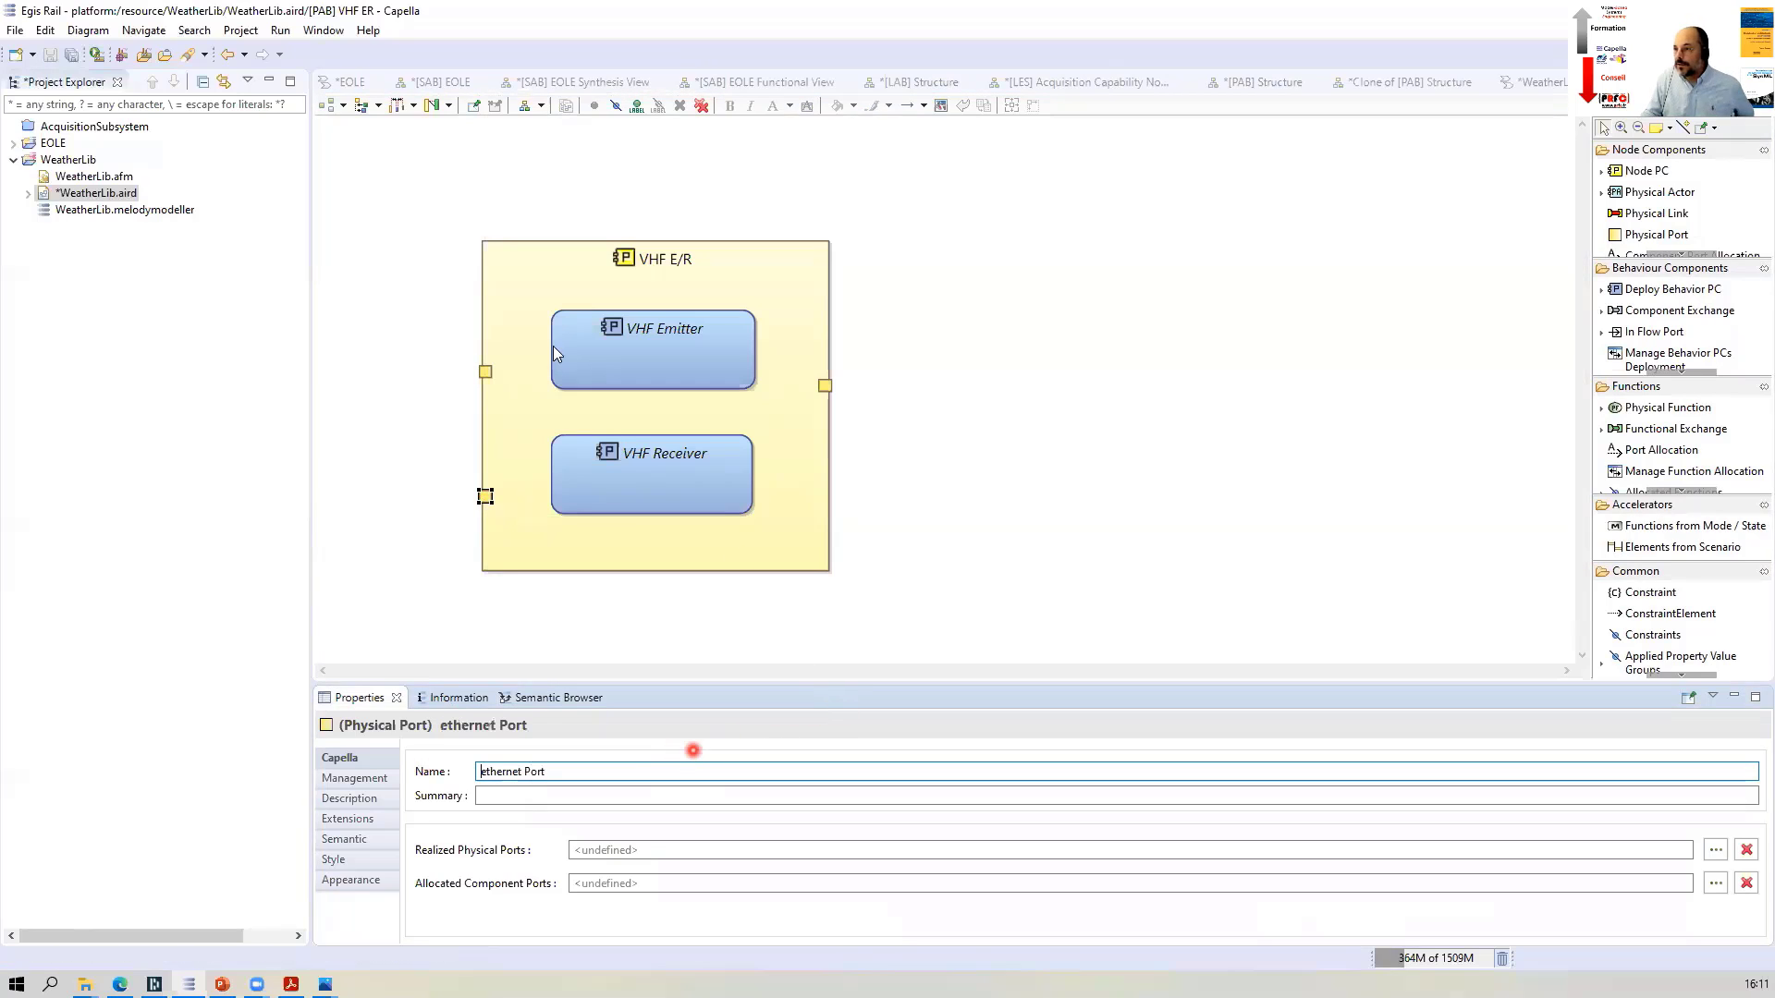
Show the name labels of all three physical ports on VHF E/R
{"action": "left_click", "coordinate": [484, 373], "text": "ctrl"}
{"action": "left_click", "coordinate": [823, 384], "text": "ctrl"}
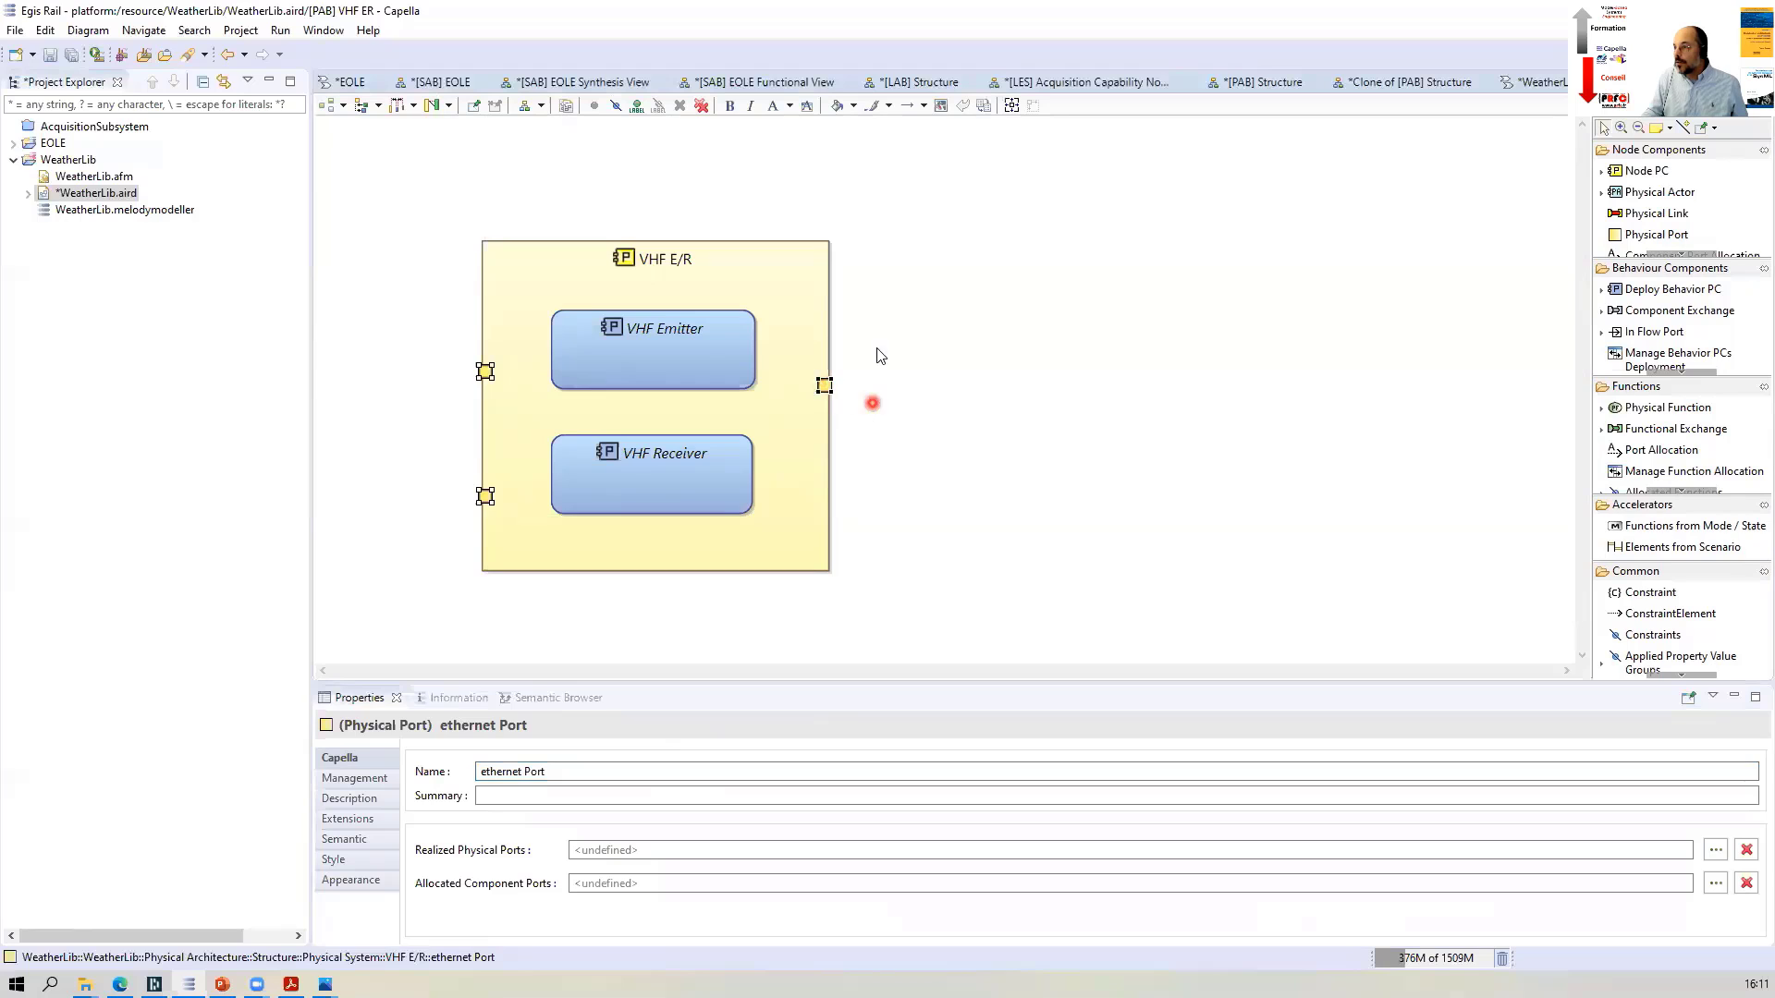
{"action": "left_click", "coordinate": [637, 107]}
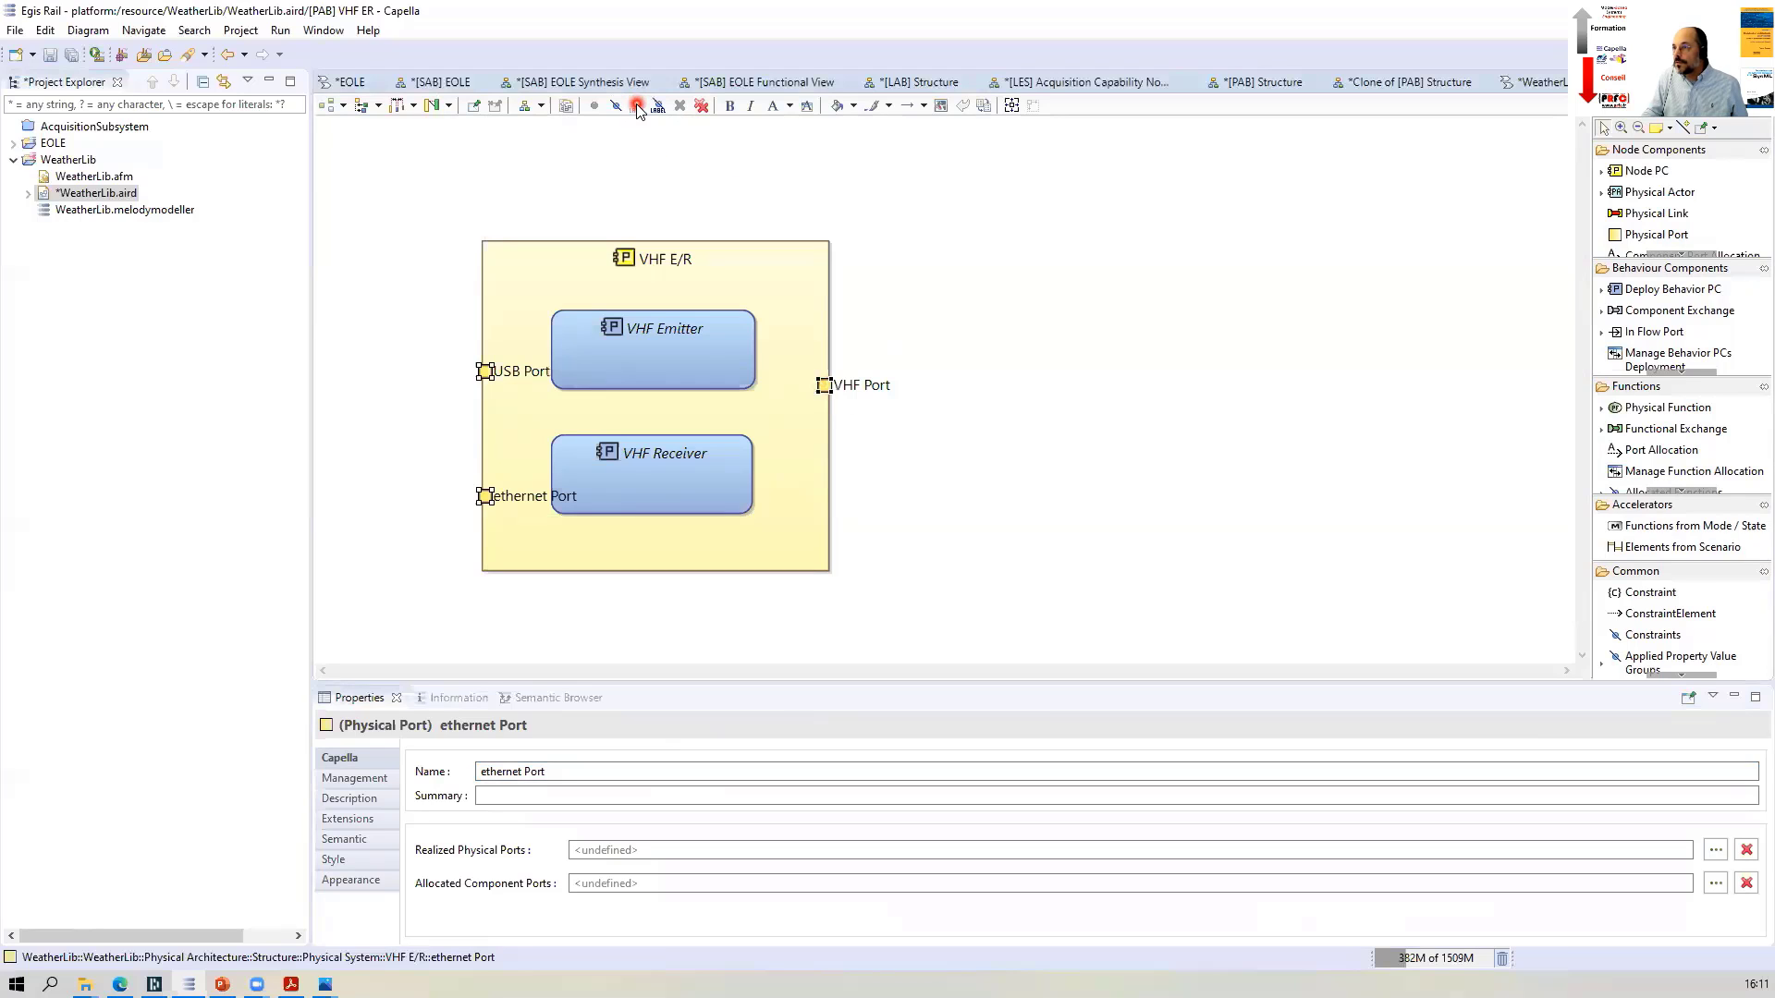
Move the ethernet Port and USB Port labels outside VHF E/R, to the left of their ports
{"action": "left_click", "coordinate": [920, 346]}
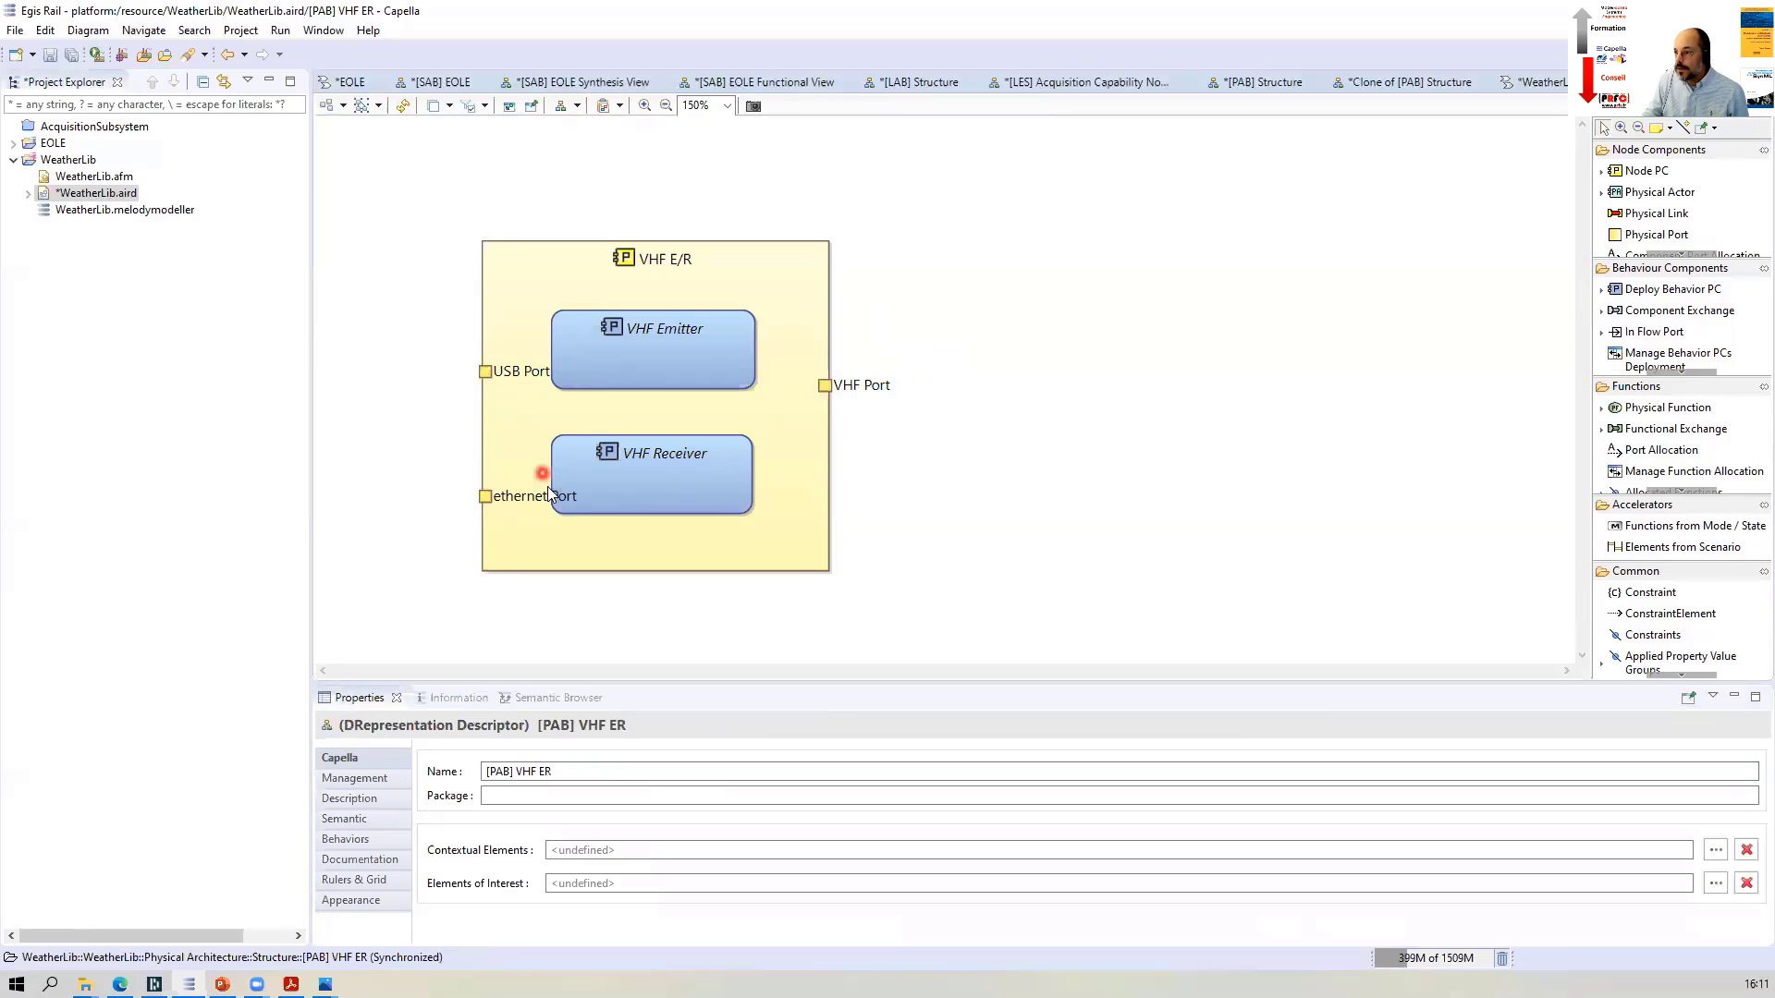
{"action": "left_click_drag", "start_coordinate": [547, 493], "coordinate": [423, 500]}
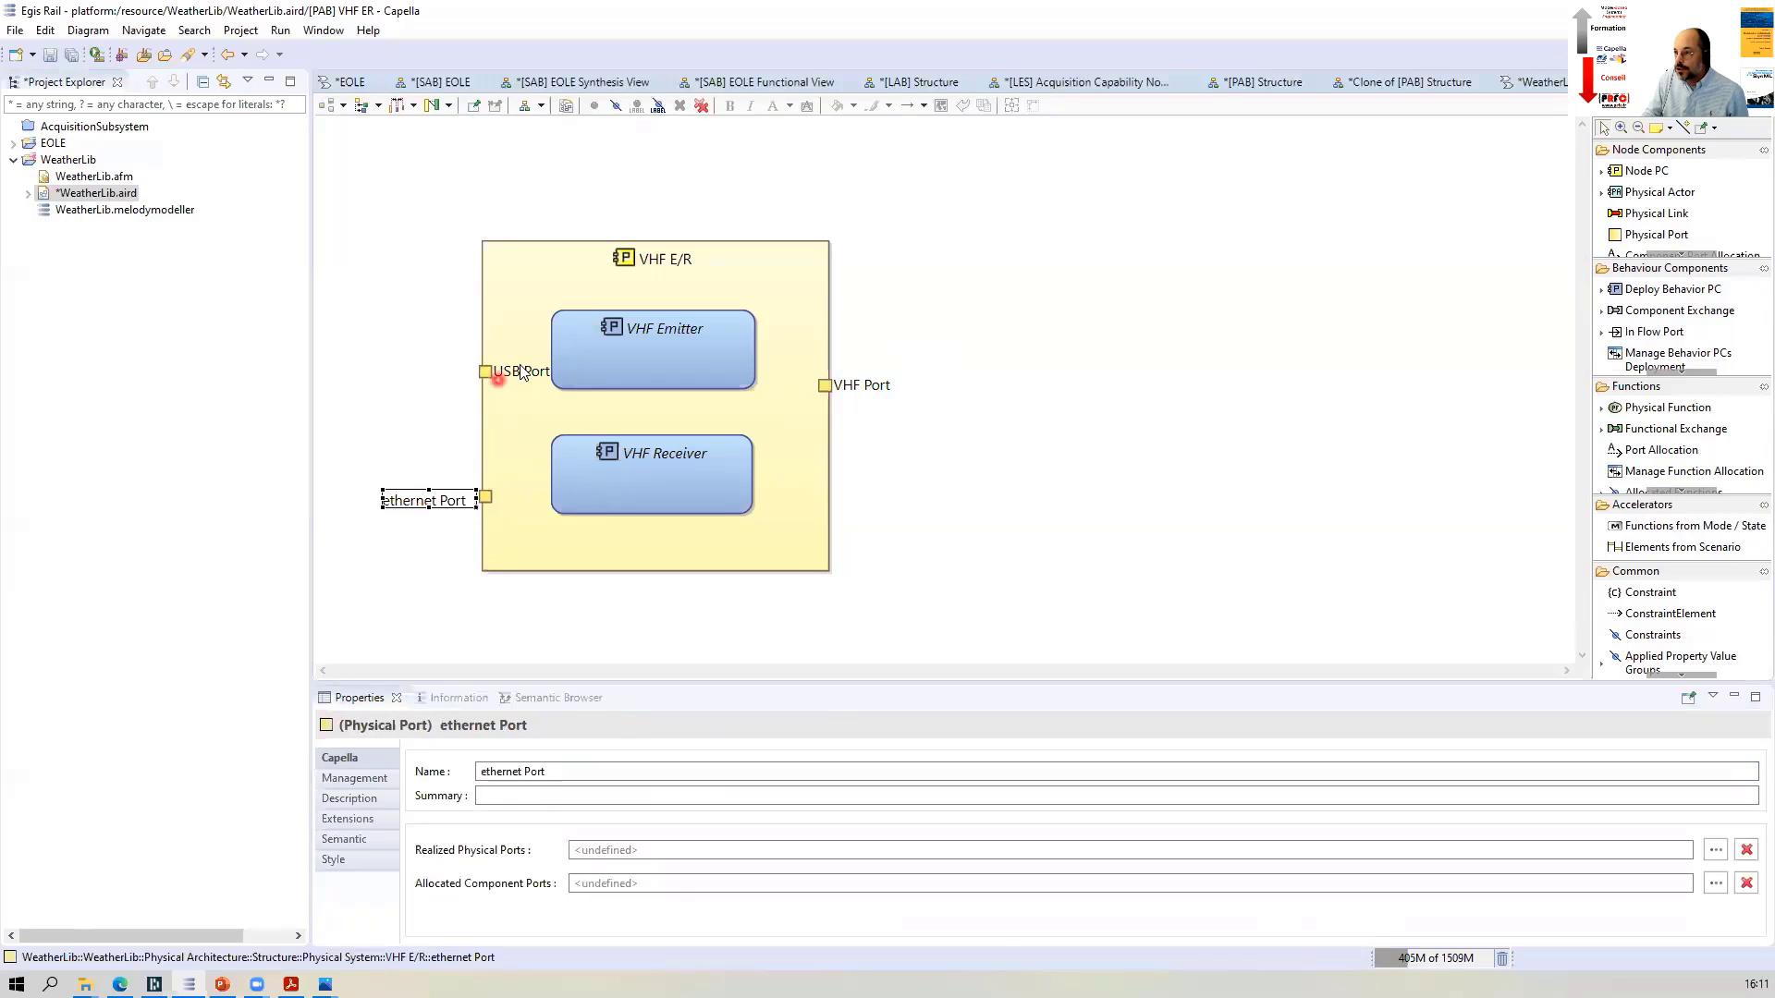
{"action": "left_click_drag", "start_coordinate": [520, 372], "coordinate": [444, 376]}
{"action": "left_click", "coordinate": [996, 452]}
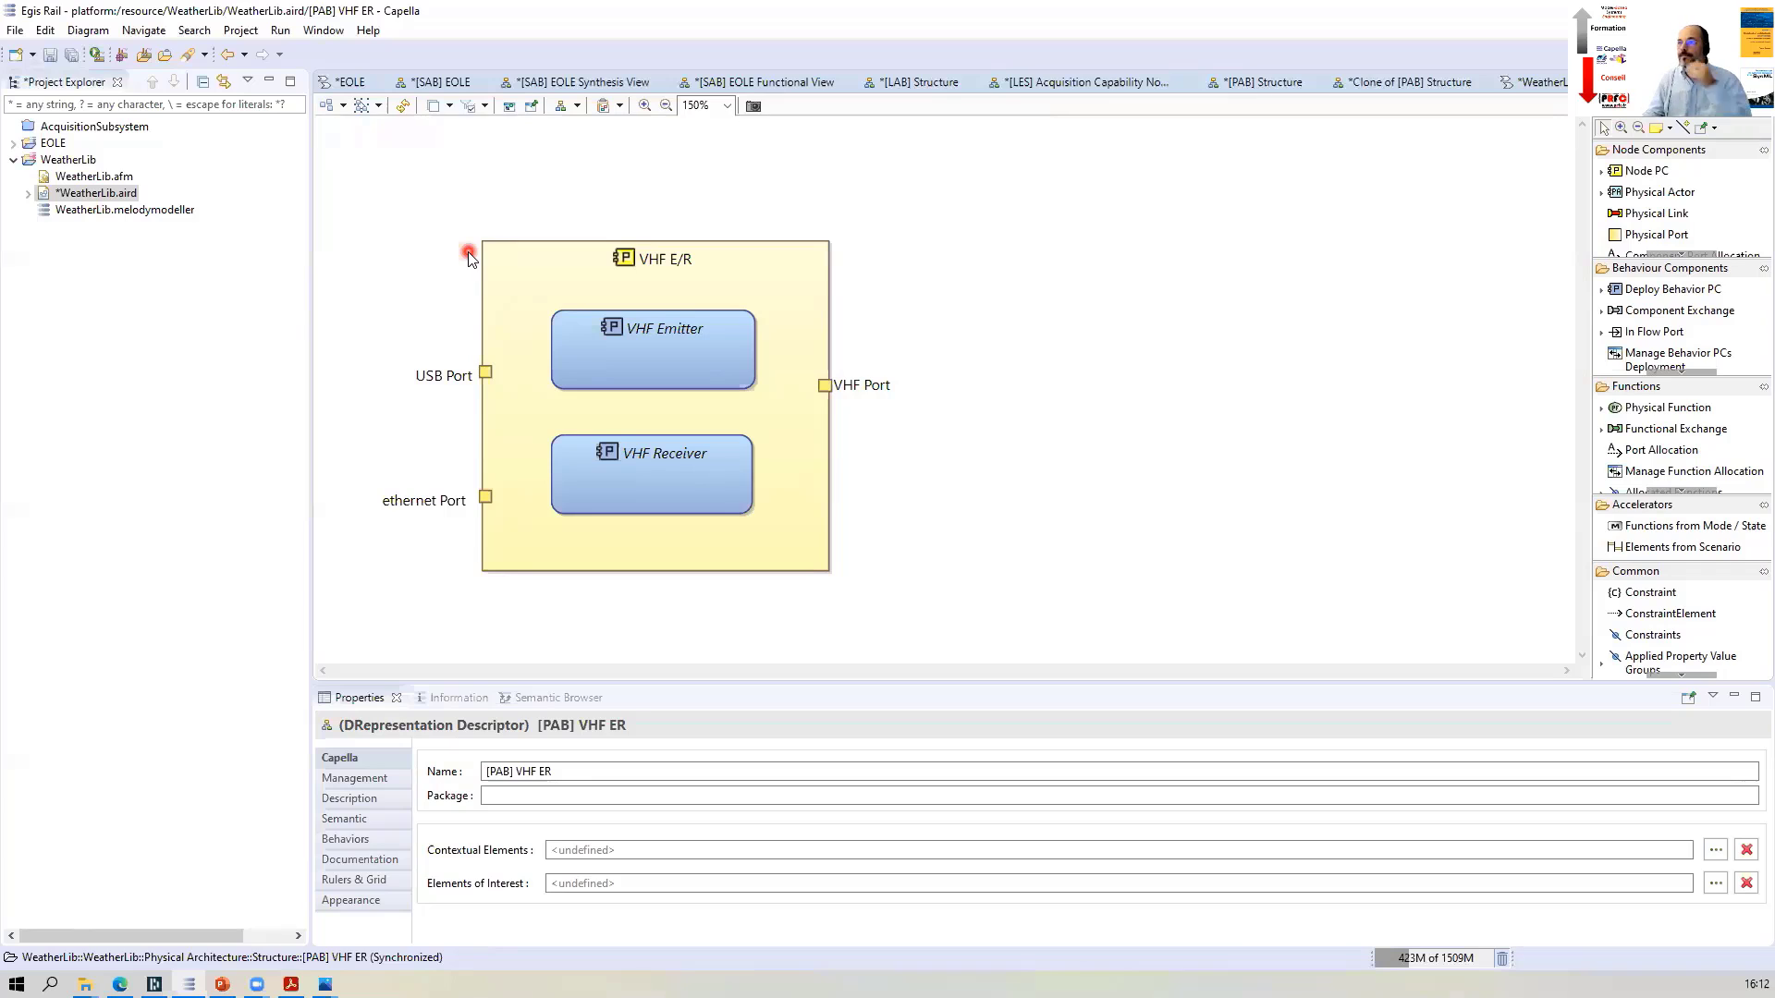
Start creating a REC from all elements of the VHF E/R diagram and name it VHF E/R
{"action": "left_click_drag", "start_coordinate": [351, 217], "coordinate": [944, 616]}
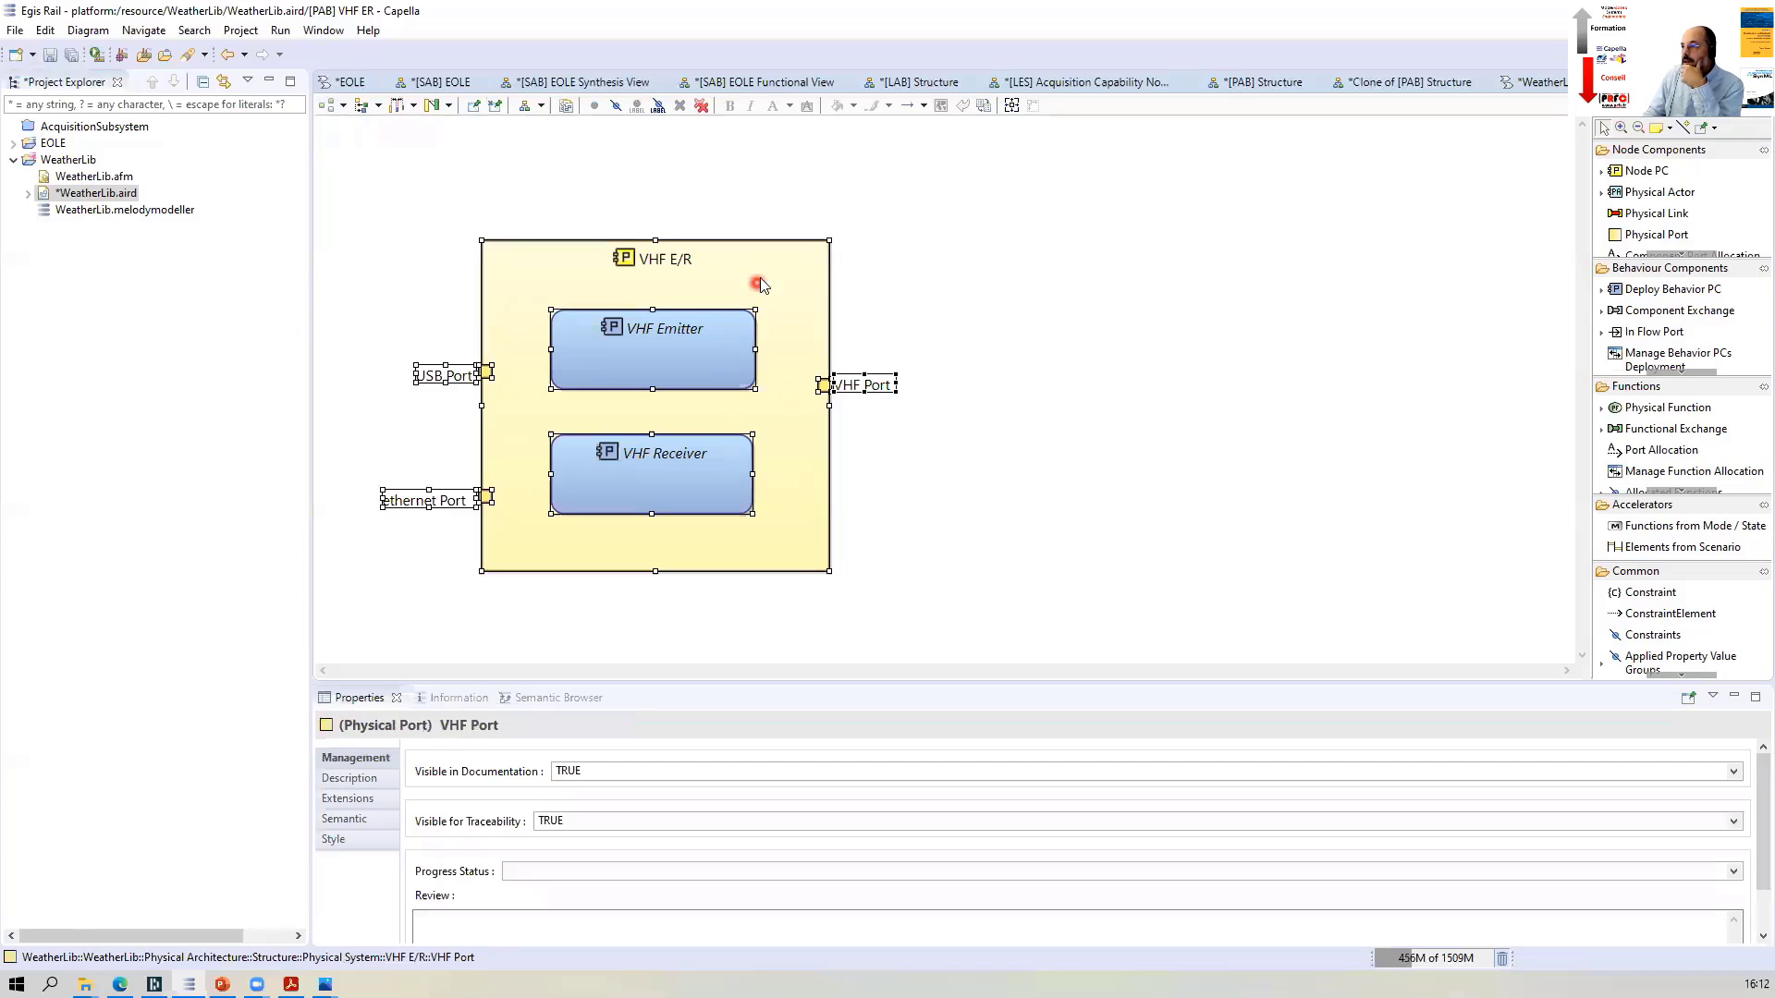
{"action": "right_click", "coordinate": [764, 279]}
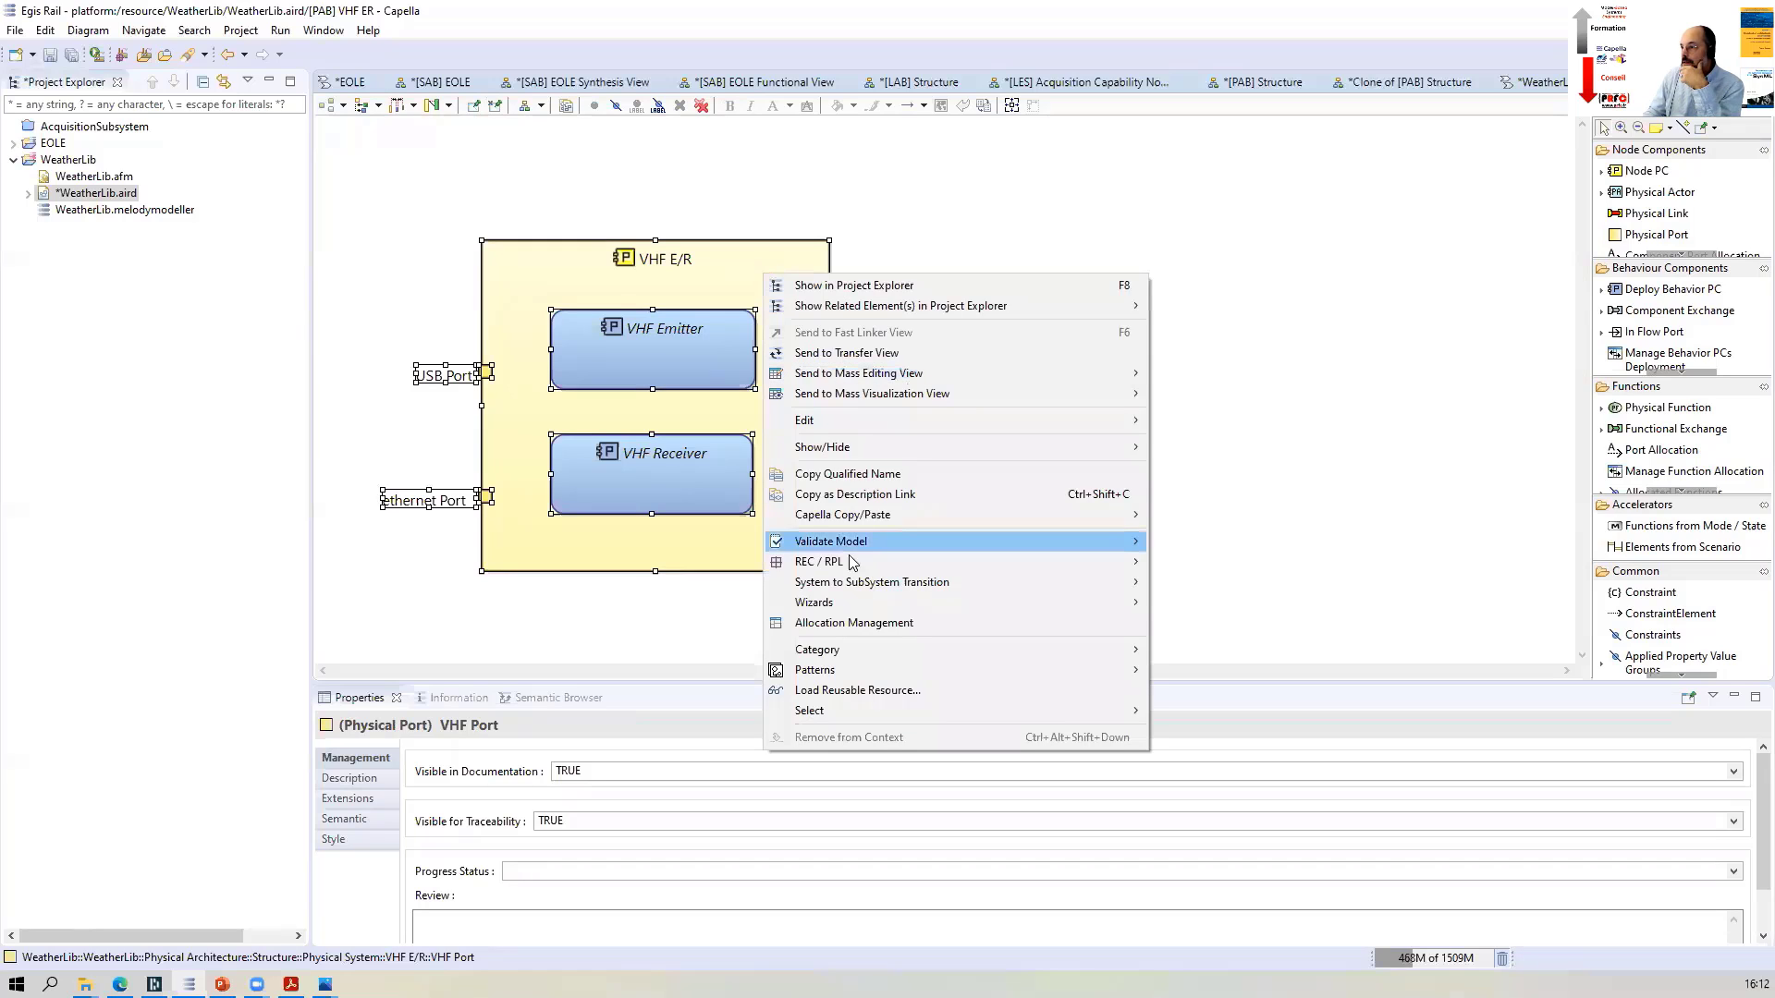
{"action": "mouse_move", "coordinate": [852, 562]}
{"action": "mouse_move", "coordinate": [1202, 562]}
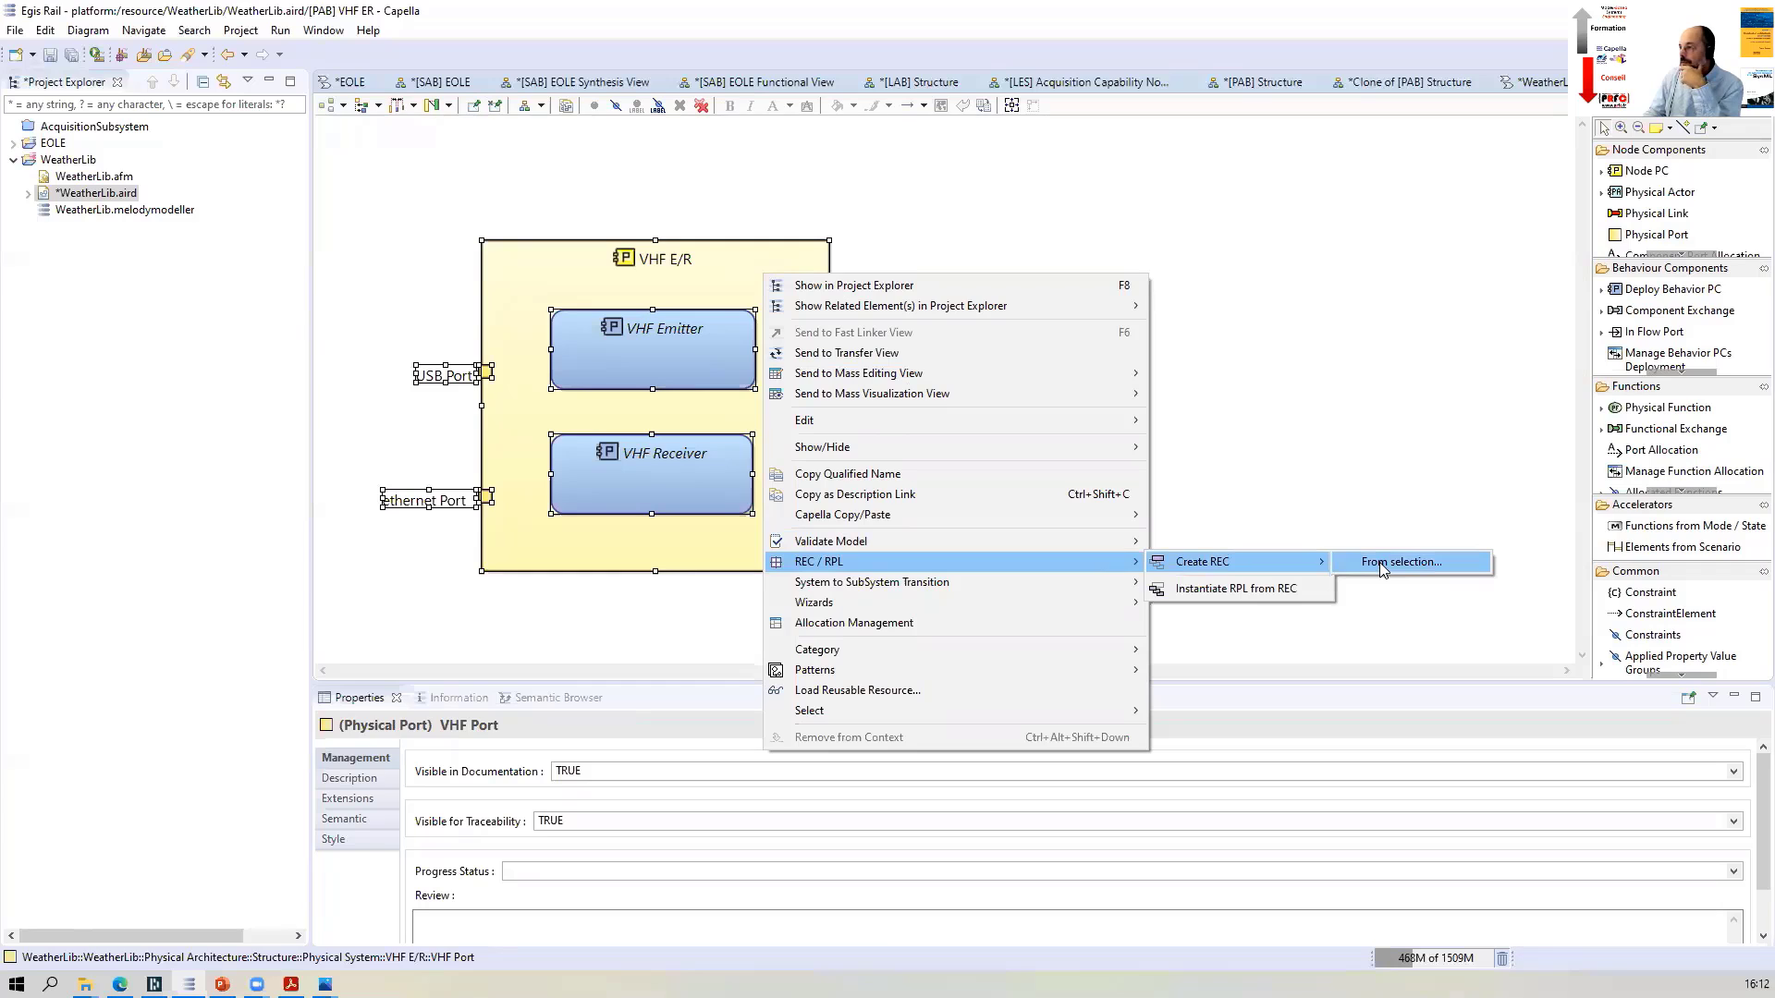
{"action": "left_click", "coordinate": [1384, 565]}
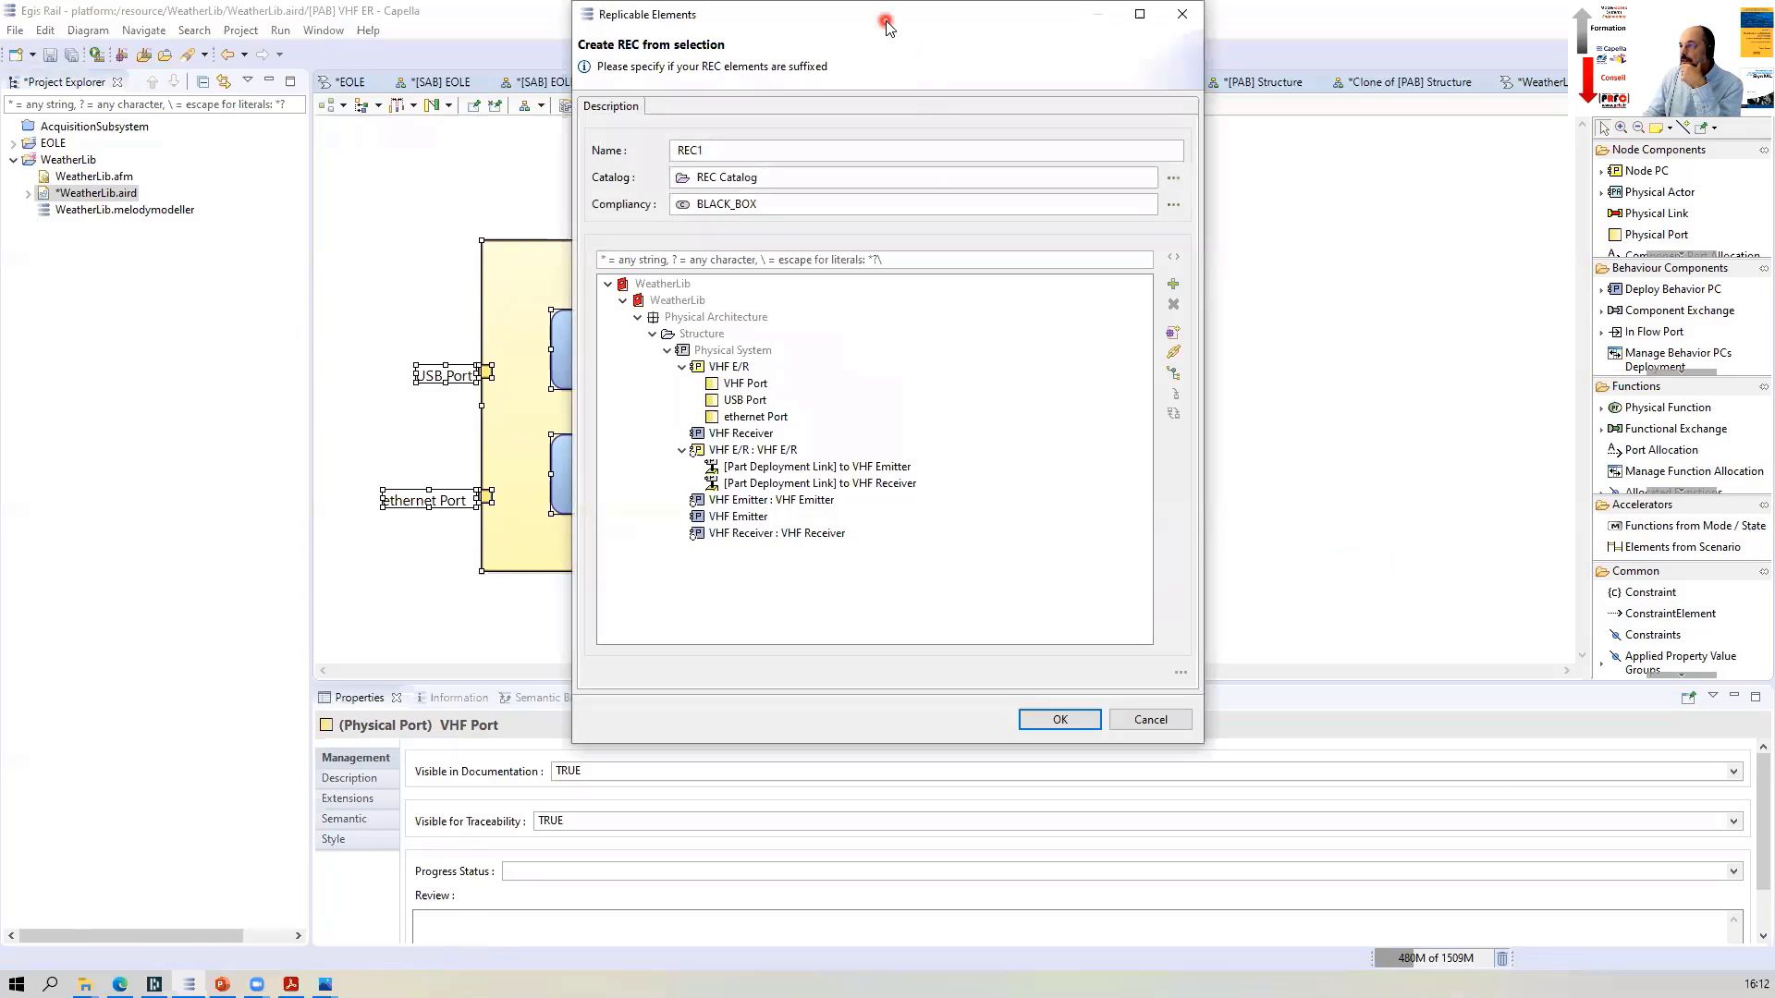
{"action": "left_click_drag", "start_coordinate": [886, 25], "coordinate": [1131, 103]}
{"action": "left_click_drag", "start_coordinate": [1007, 227], "coordinate": [909, 222]}
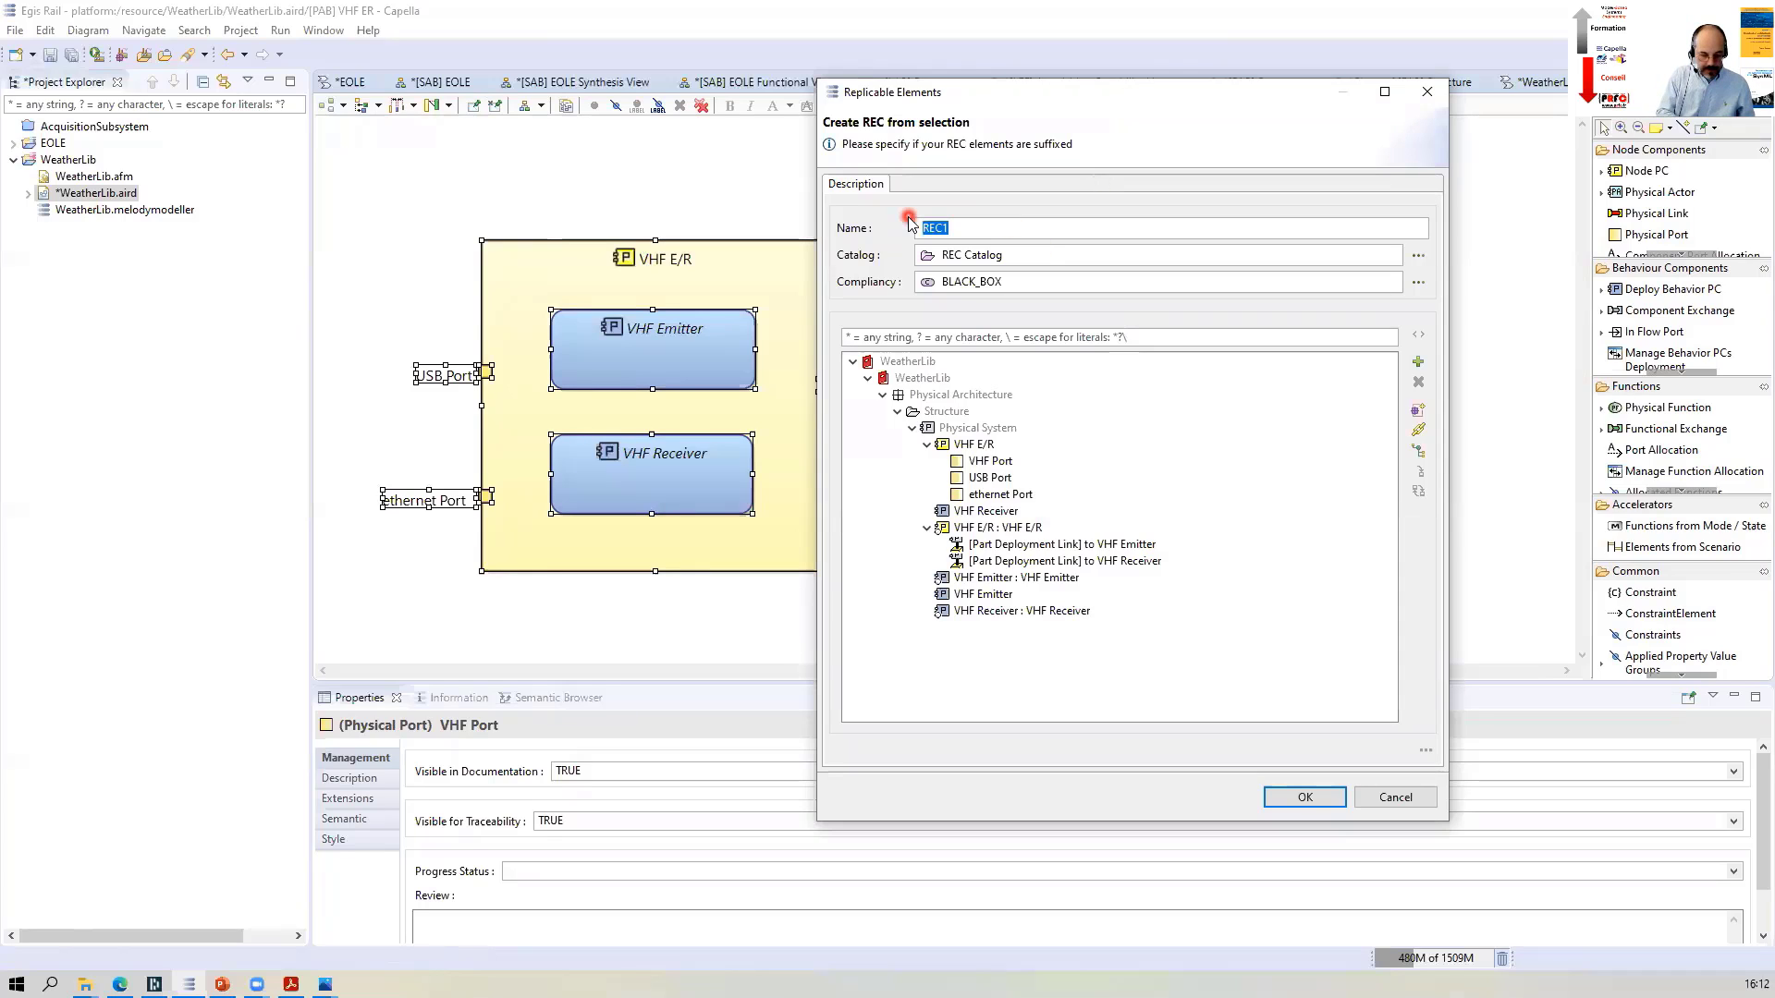
{"action": "type", "text": "VHF E/R"}
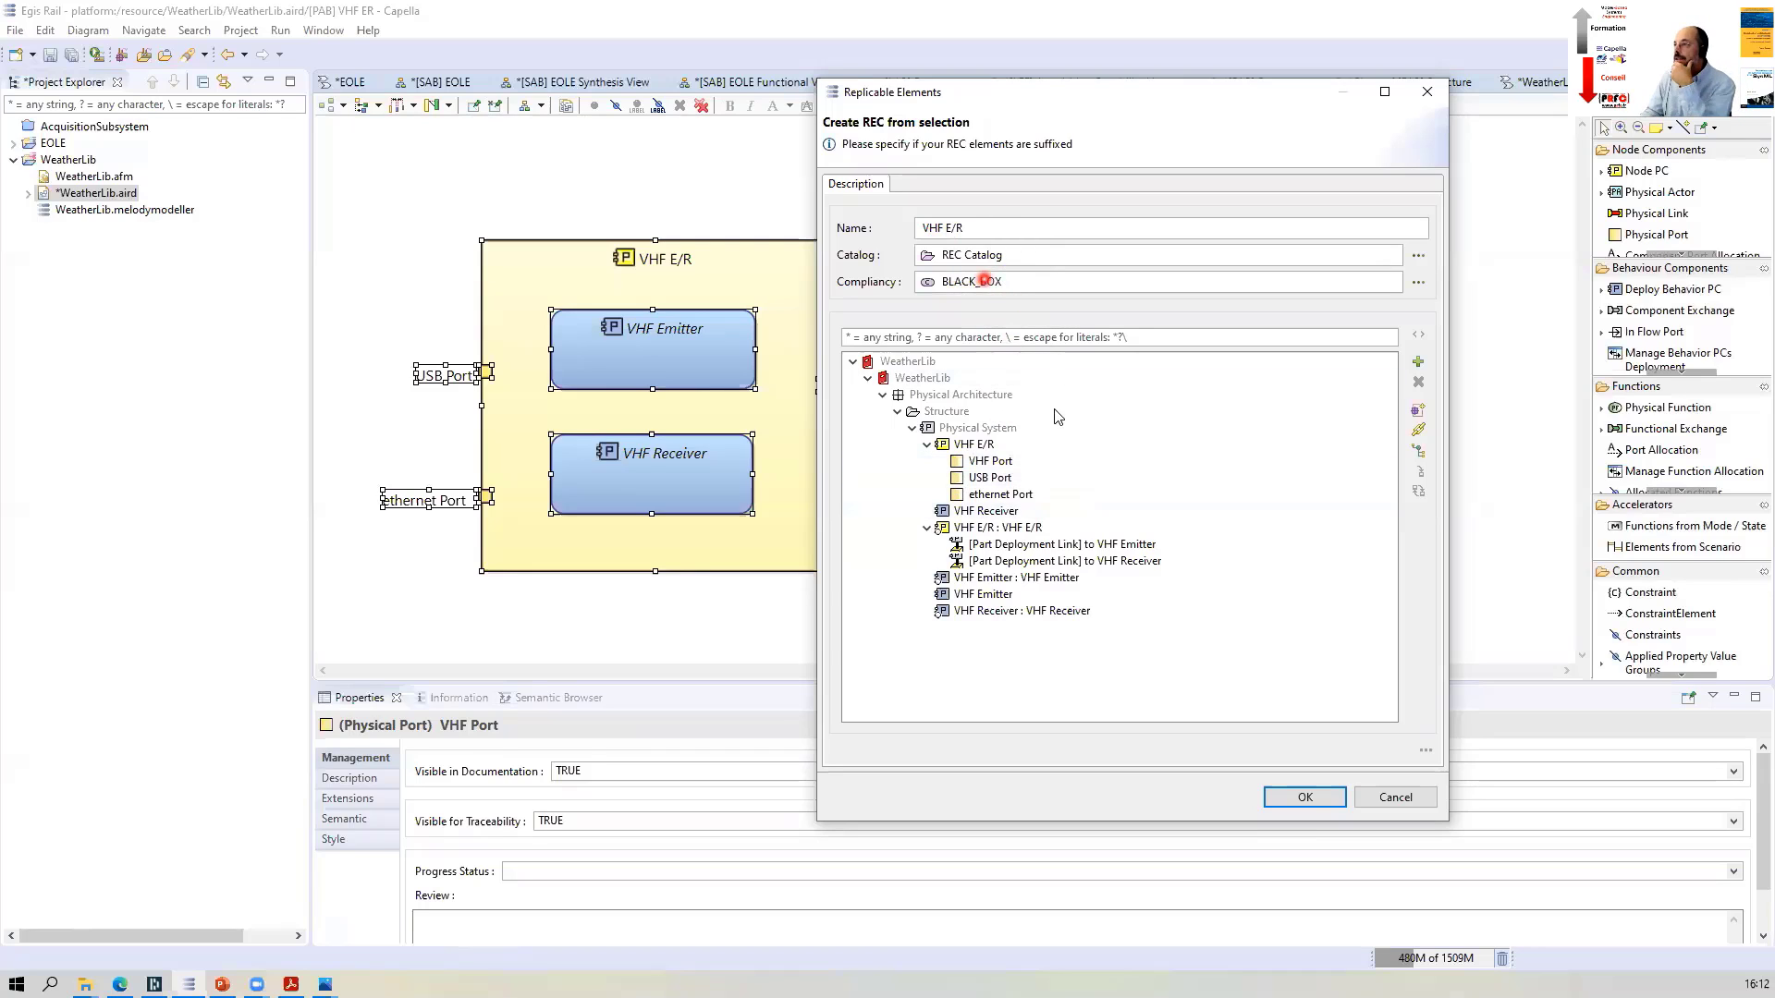
Mark the VHF E/R, VHF Receiver and VHF Emitter components as suffixed and create the REC with BLACK_BOX compliancy
{"action": "left_click", "coordinate": [1036, 440]}
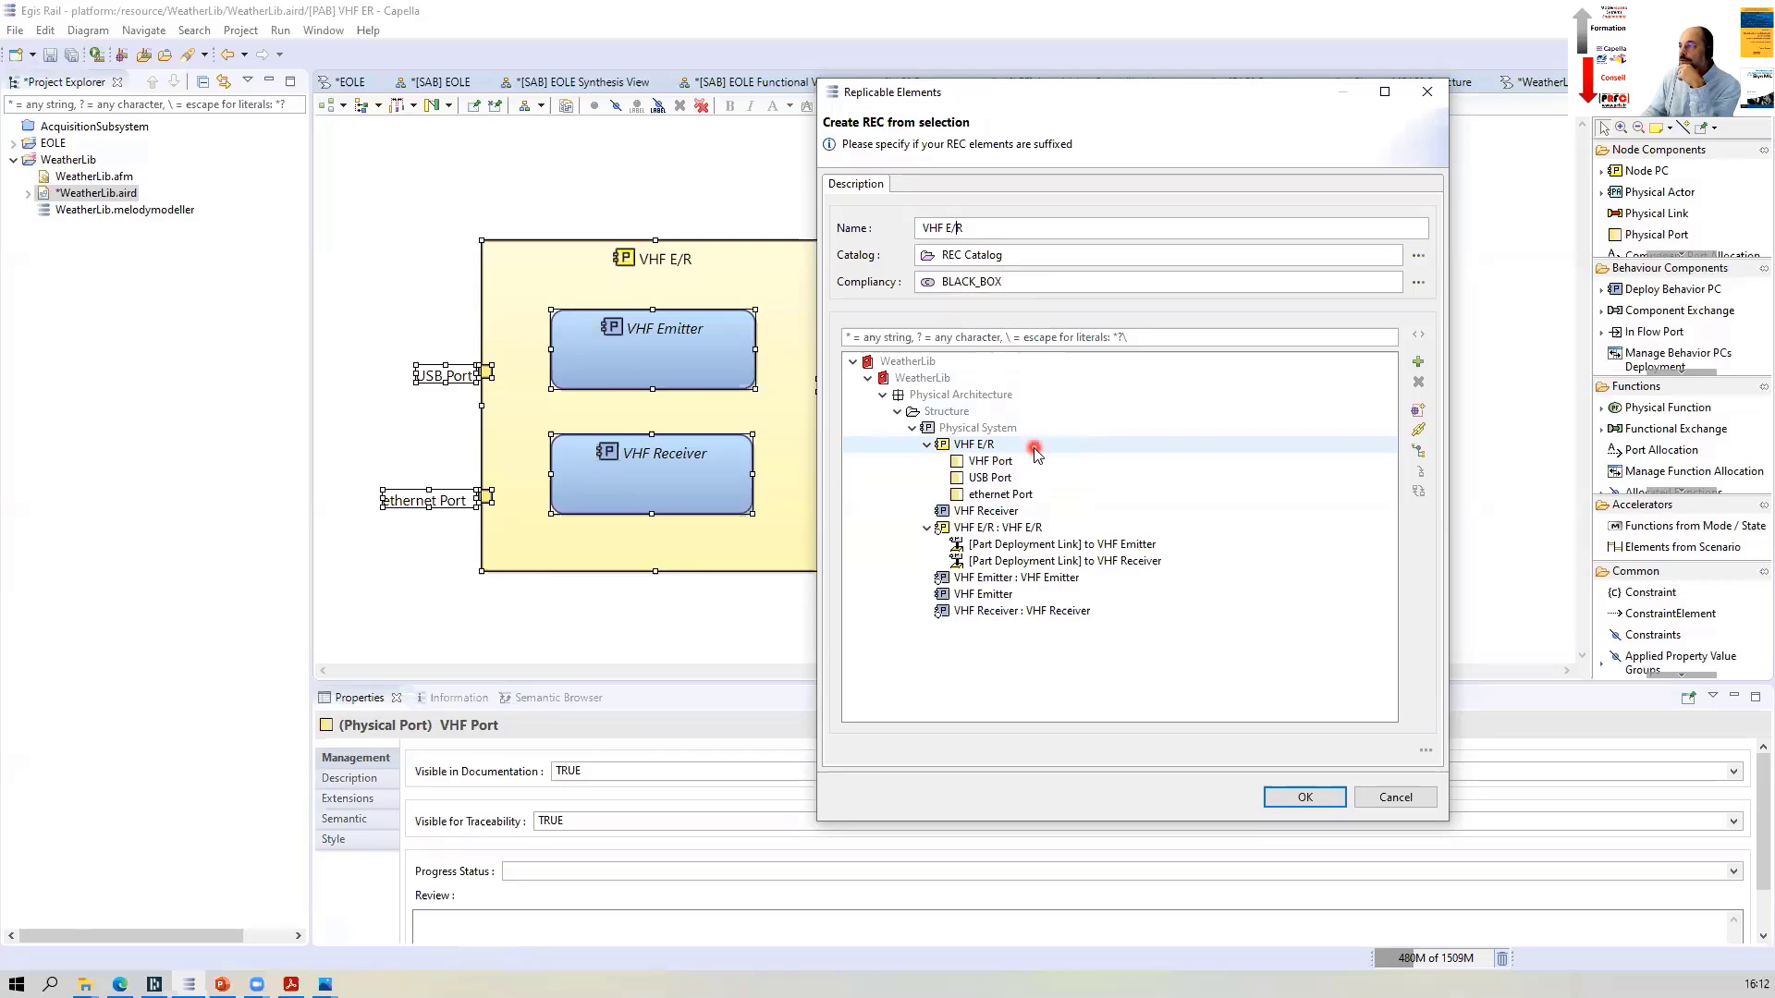
{"action": "left_click", "coordinate": [1020, 448]}
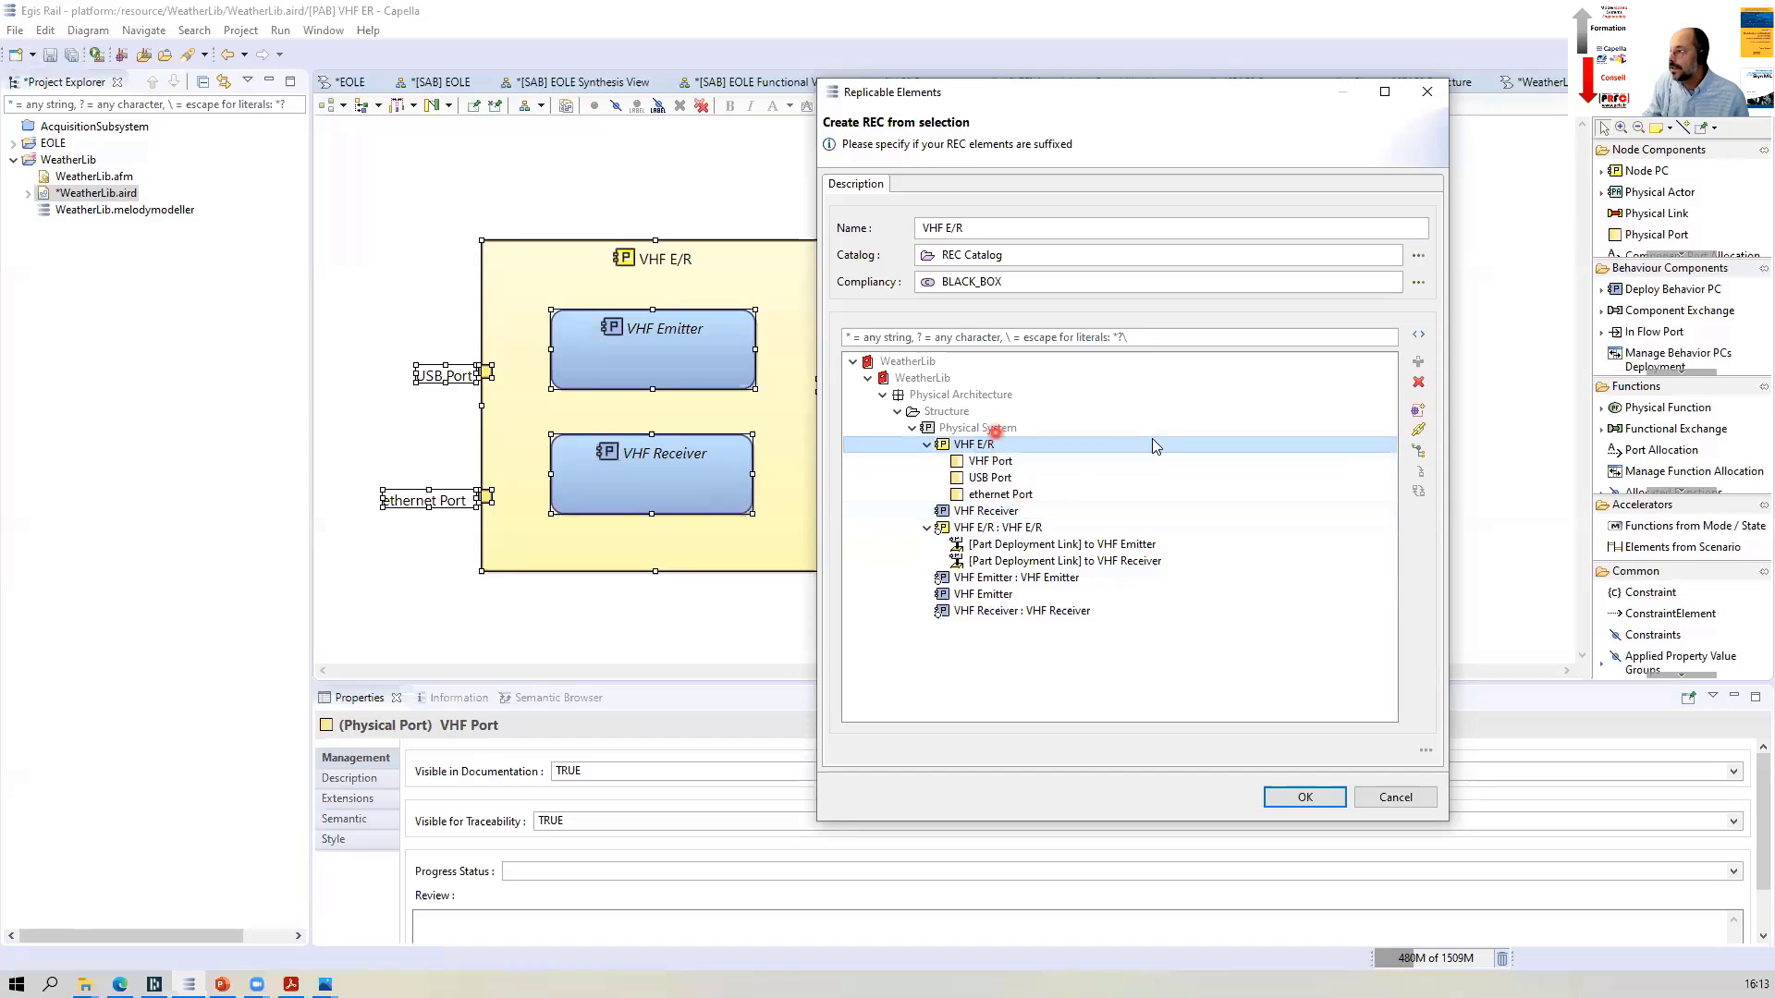
{"action": "left_click", "coordinate": [1419, 336]}
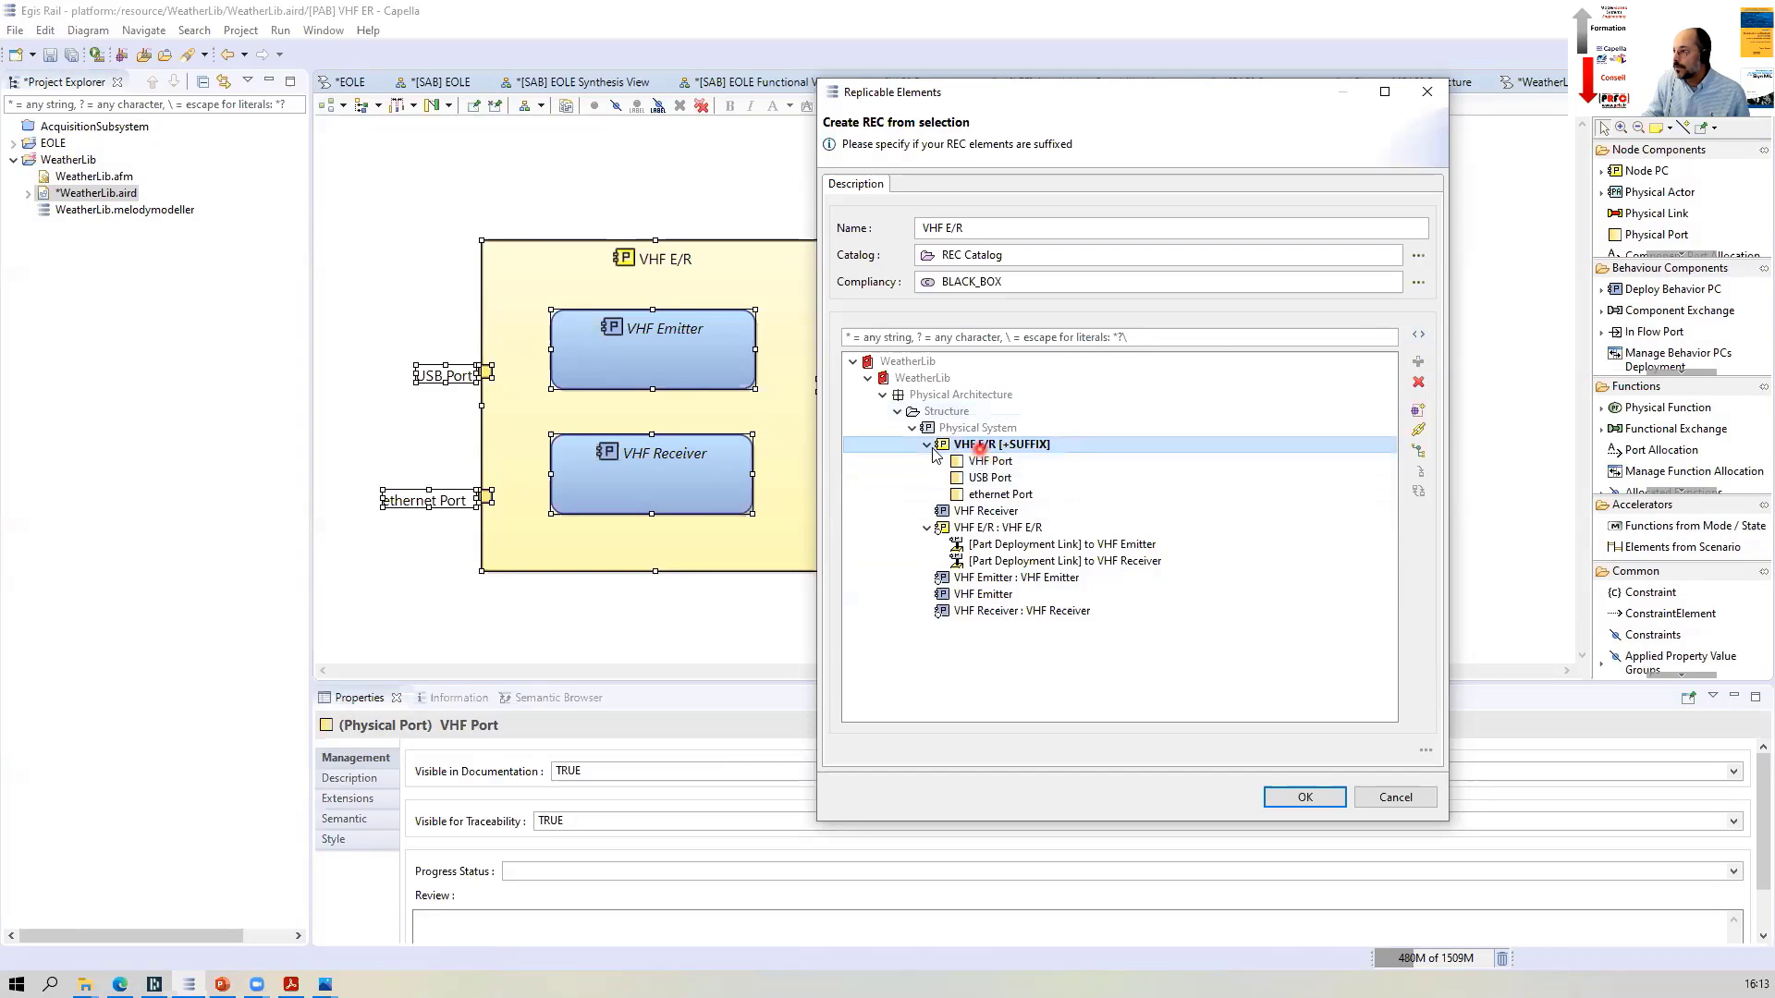
{"action": "left_click", "coordinate": [988, 459]}
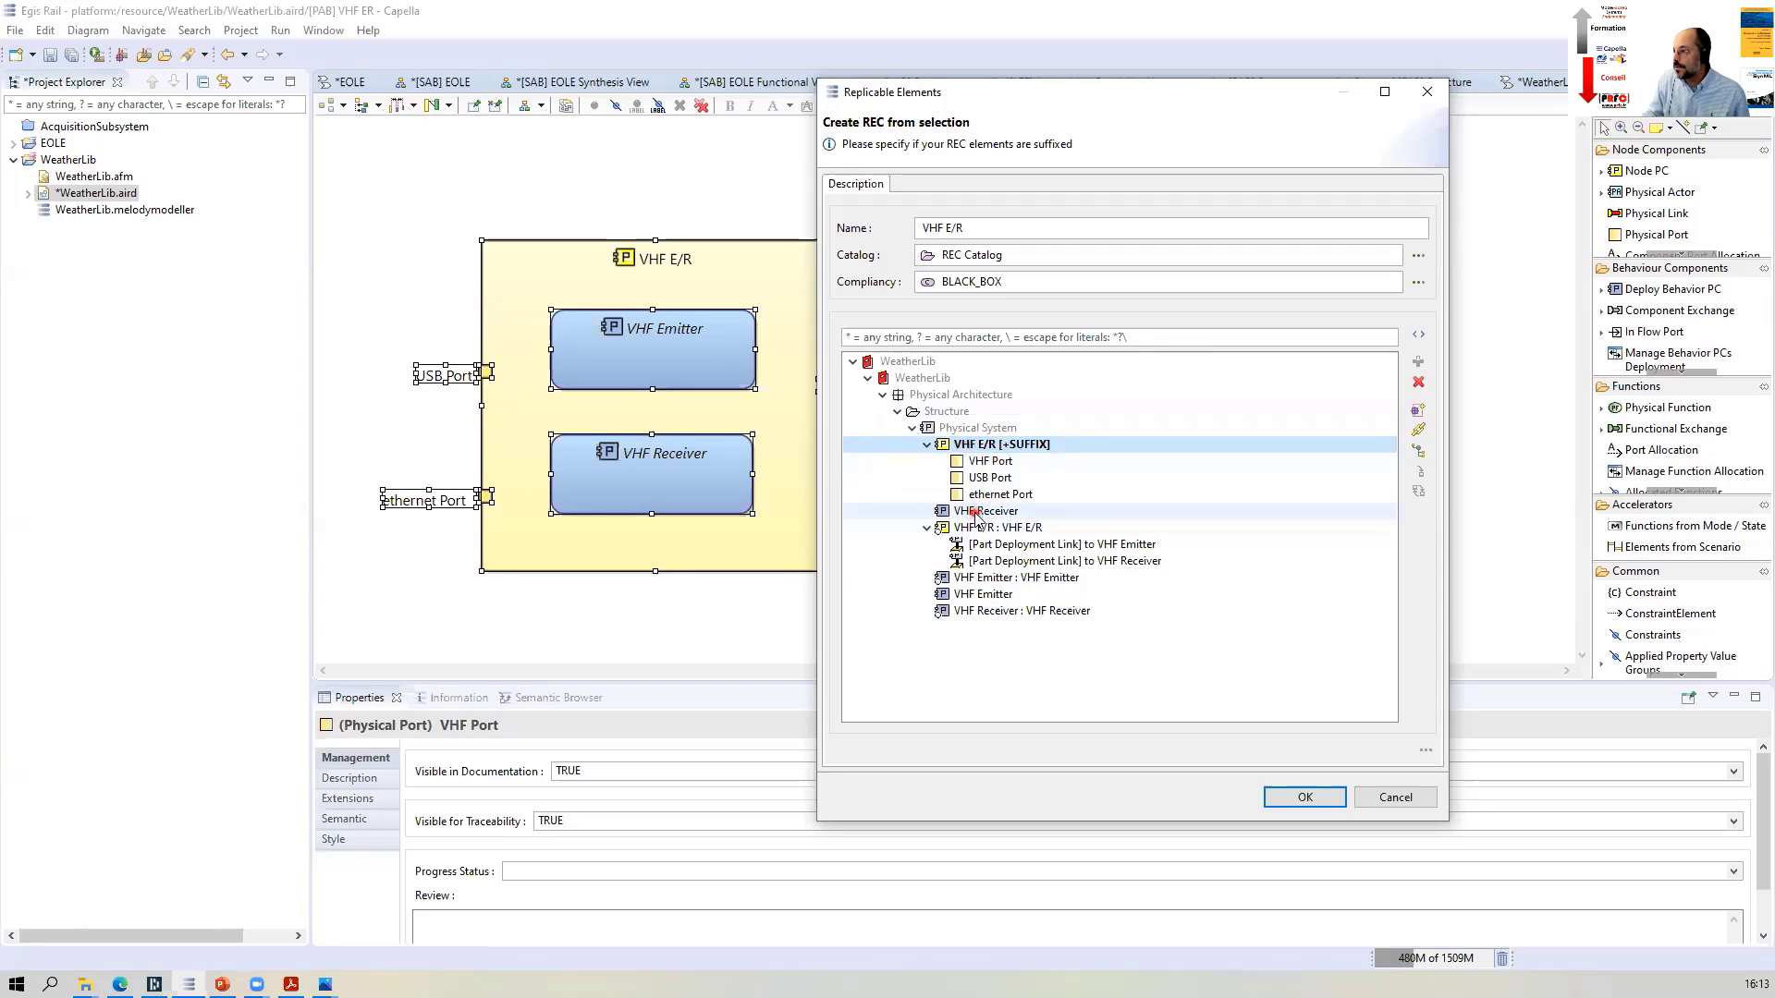
{"action": "left_click", "coordinate": [985, 510]}
{"action": "left_click", "coordinate": [1408, 362]}
{"action": "left_click", "coordinate": [1418, 335]}
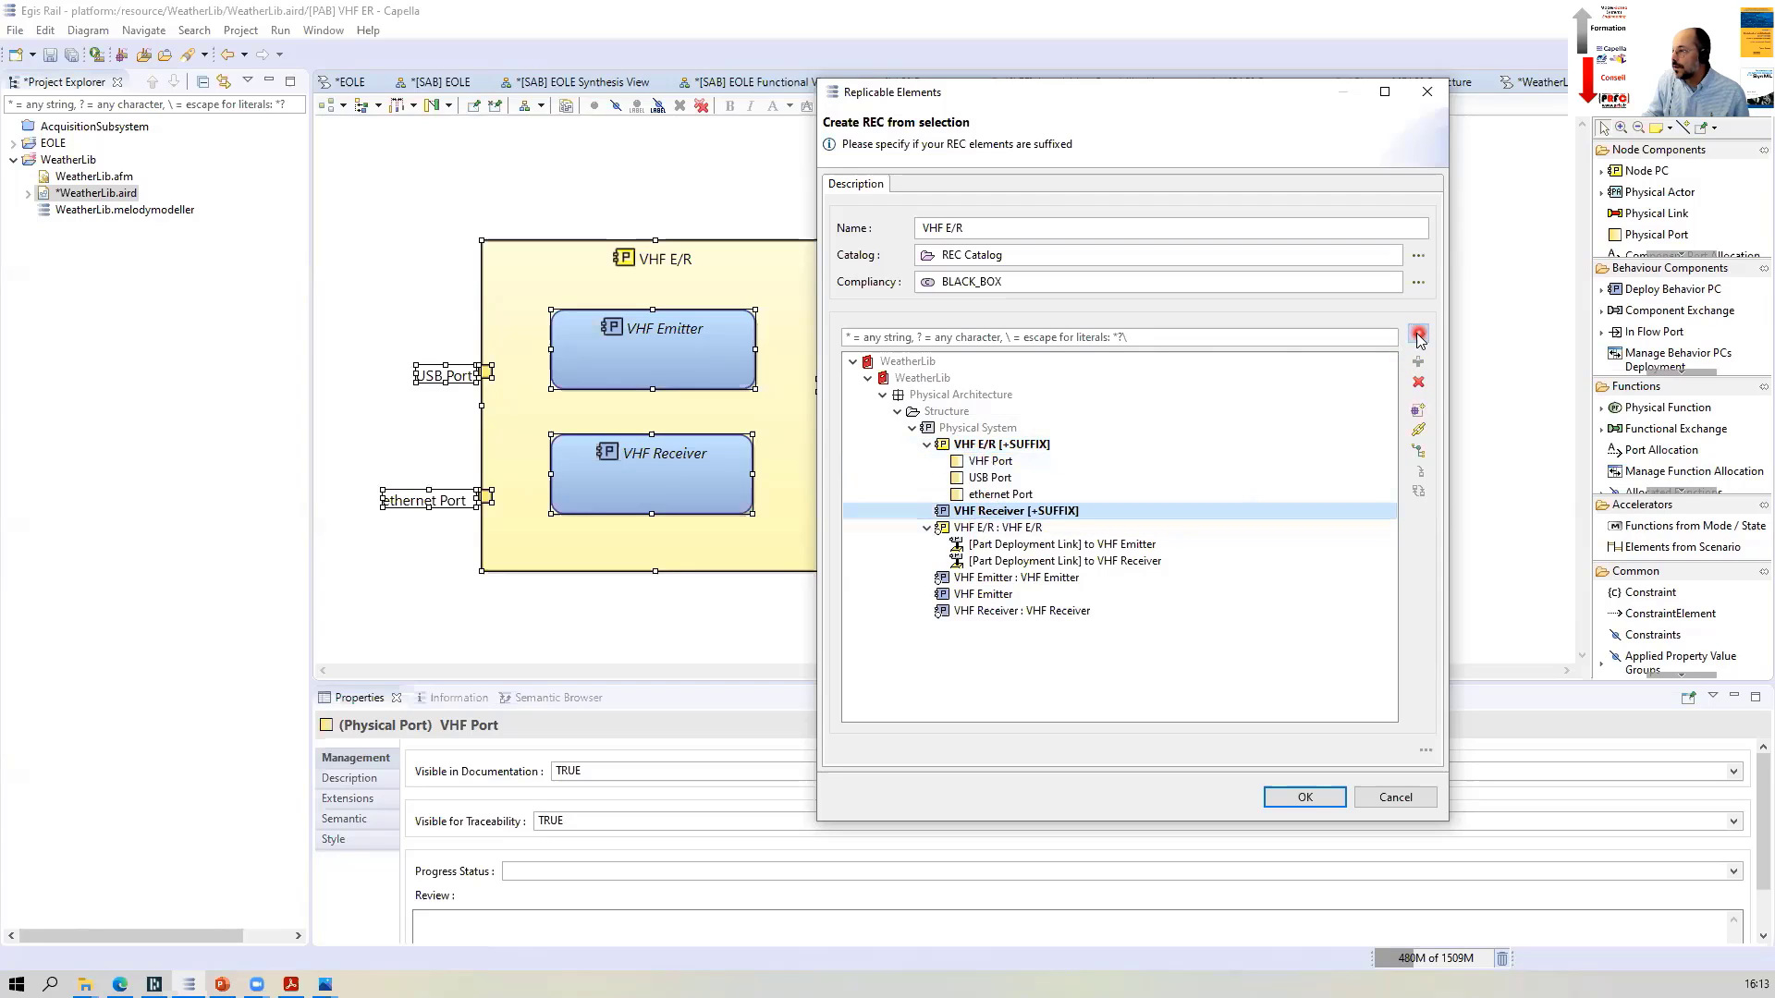
{"action": "left_click", "coordinate": [982, 579]}
{"action": "left_click", "coordinate": [995, 594]}
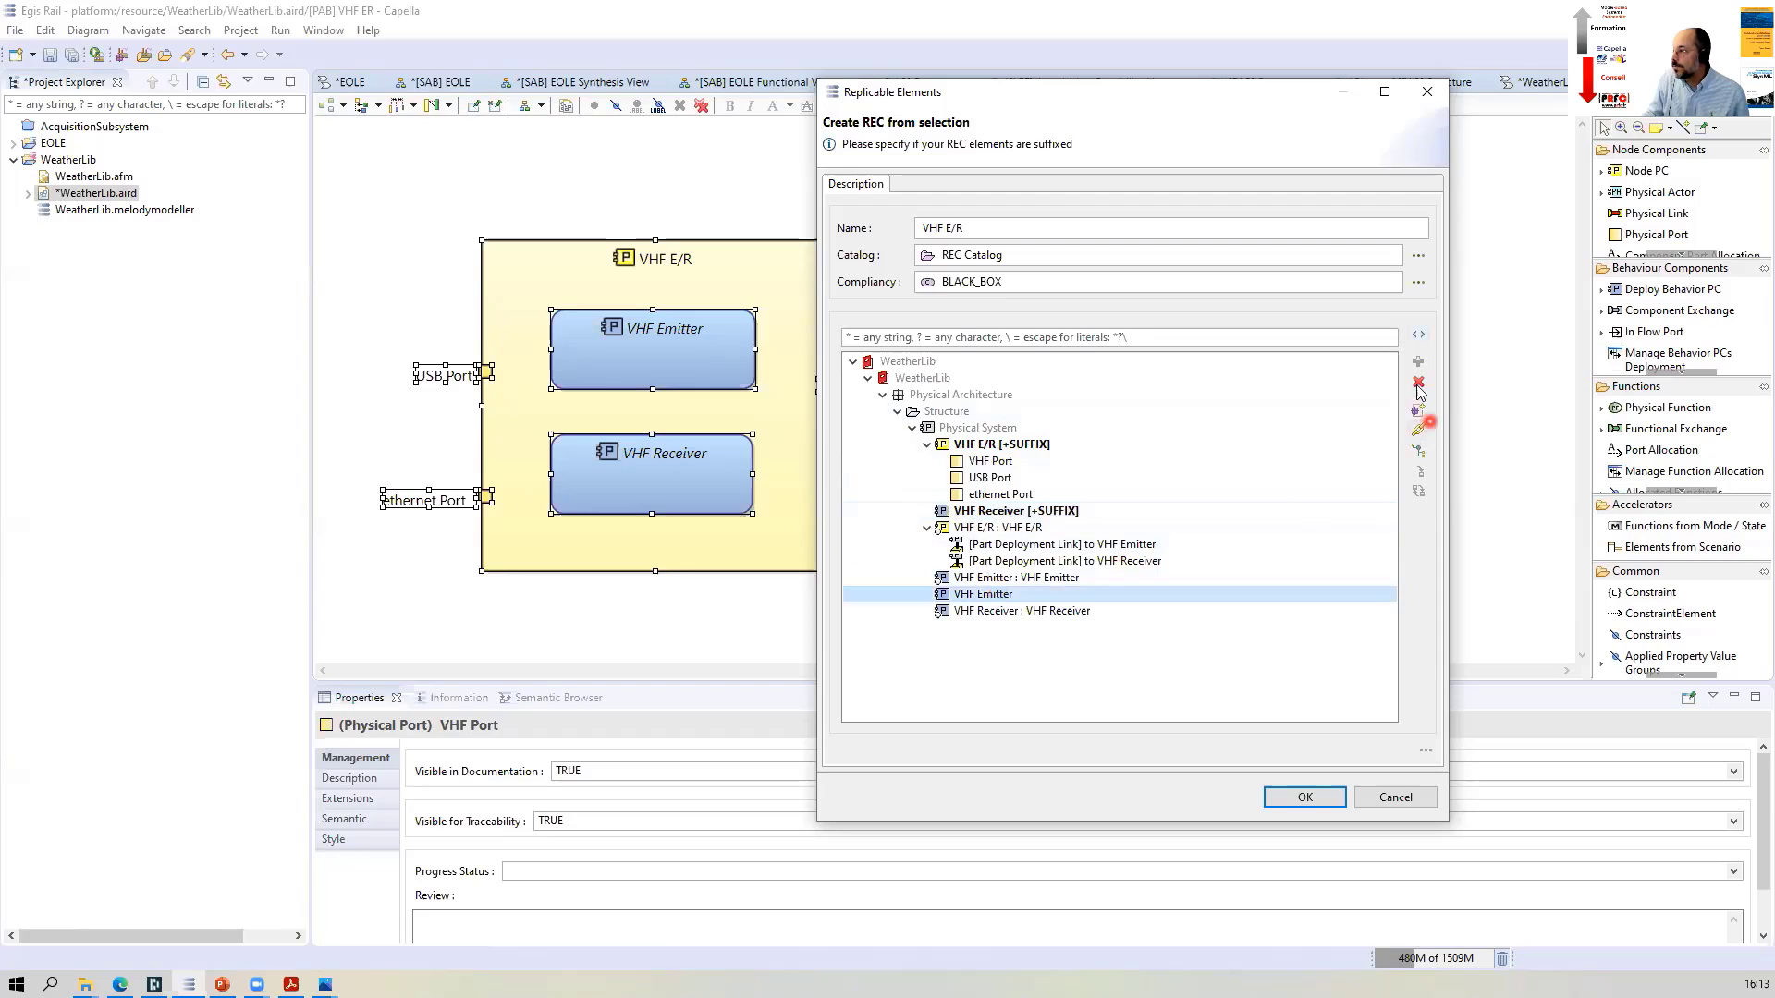
{"action": "left_click", "coordinate": [1418, 336]}
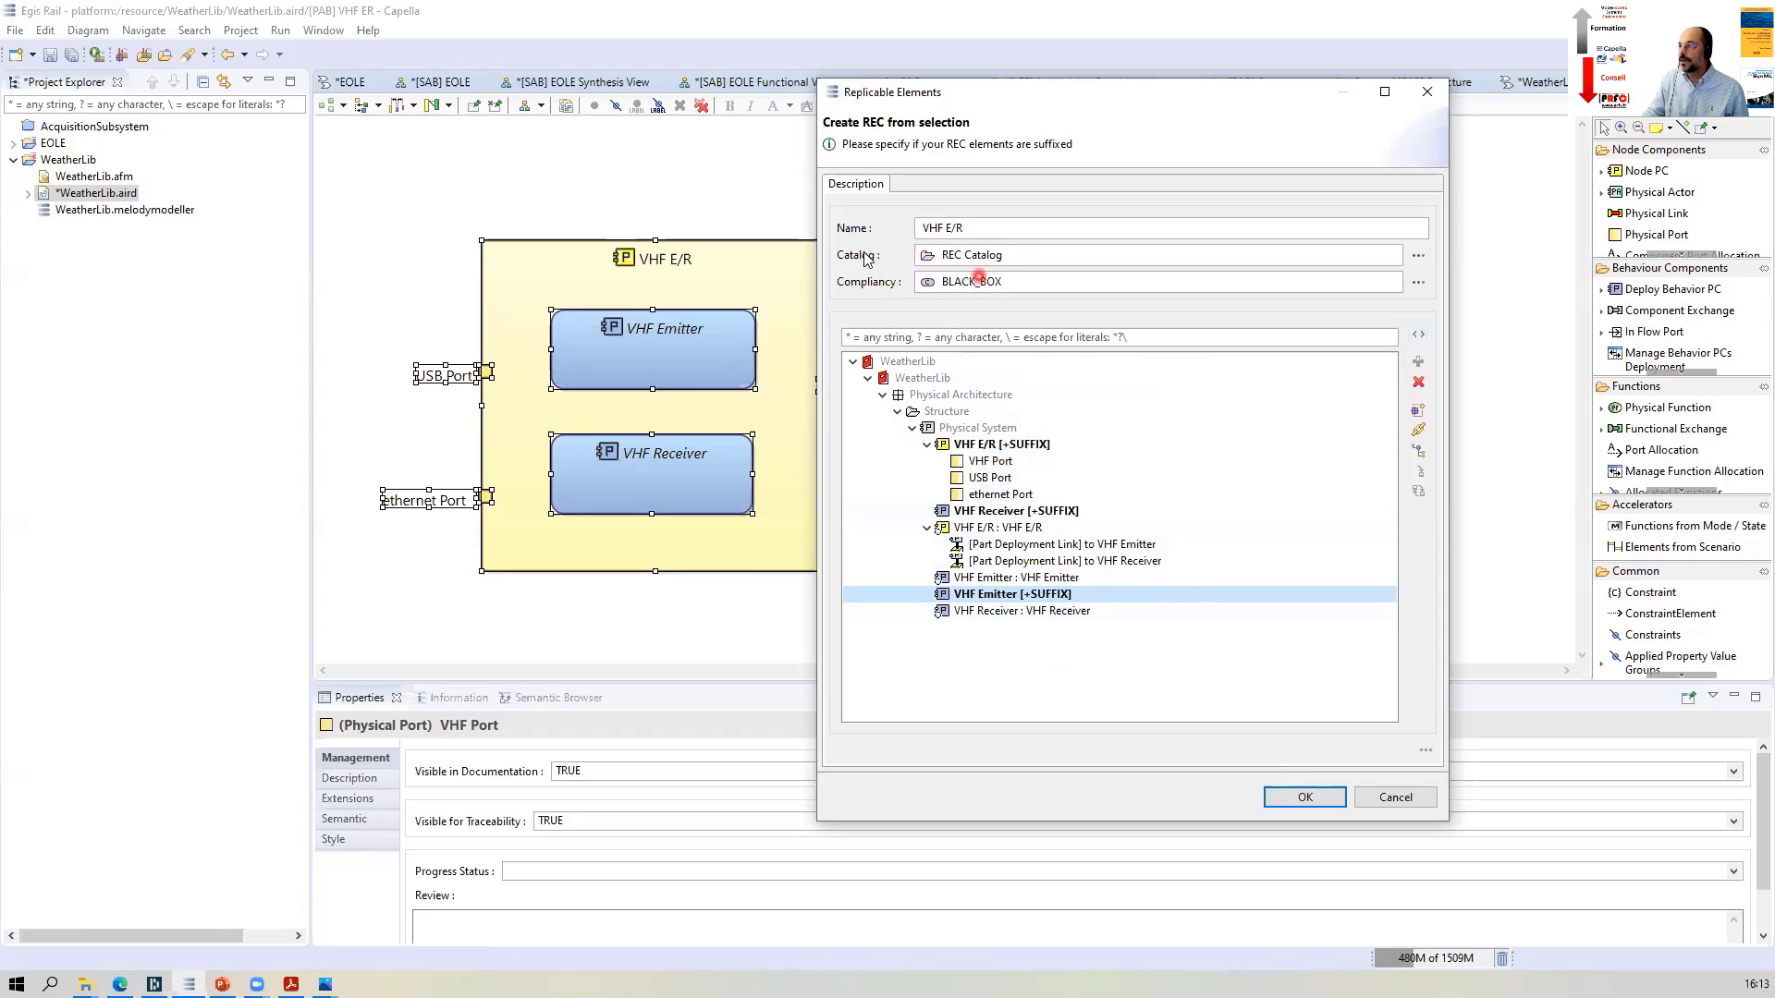
{"action": "left_click", "coordinate": [1303, 798]}
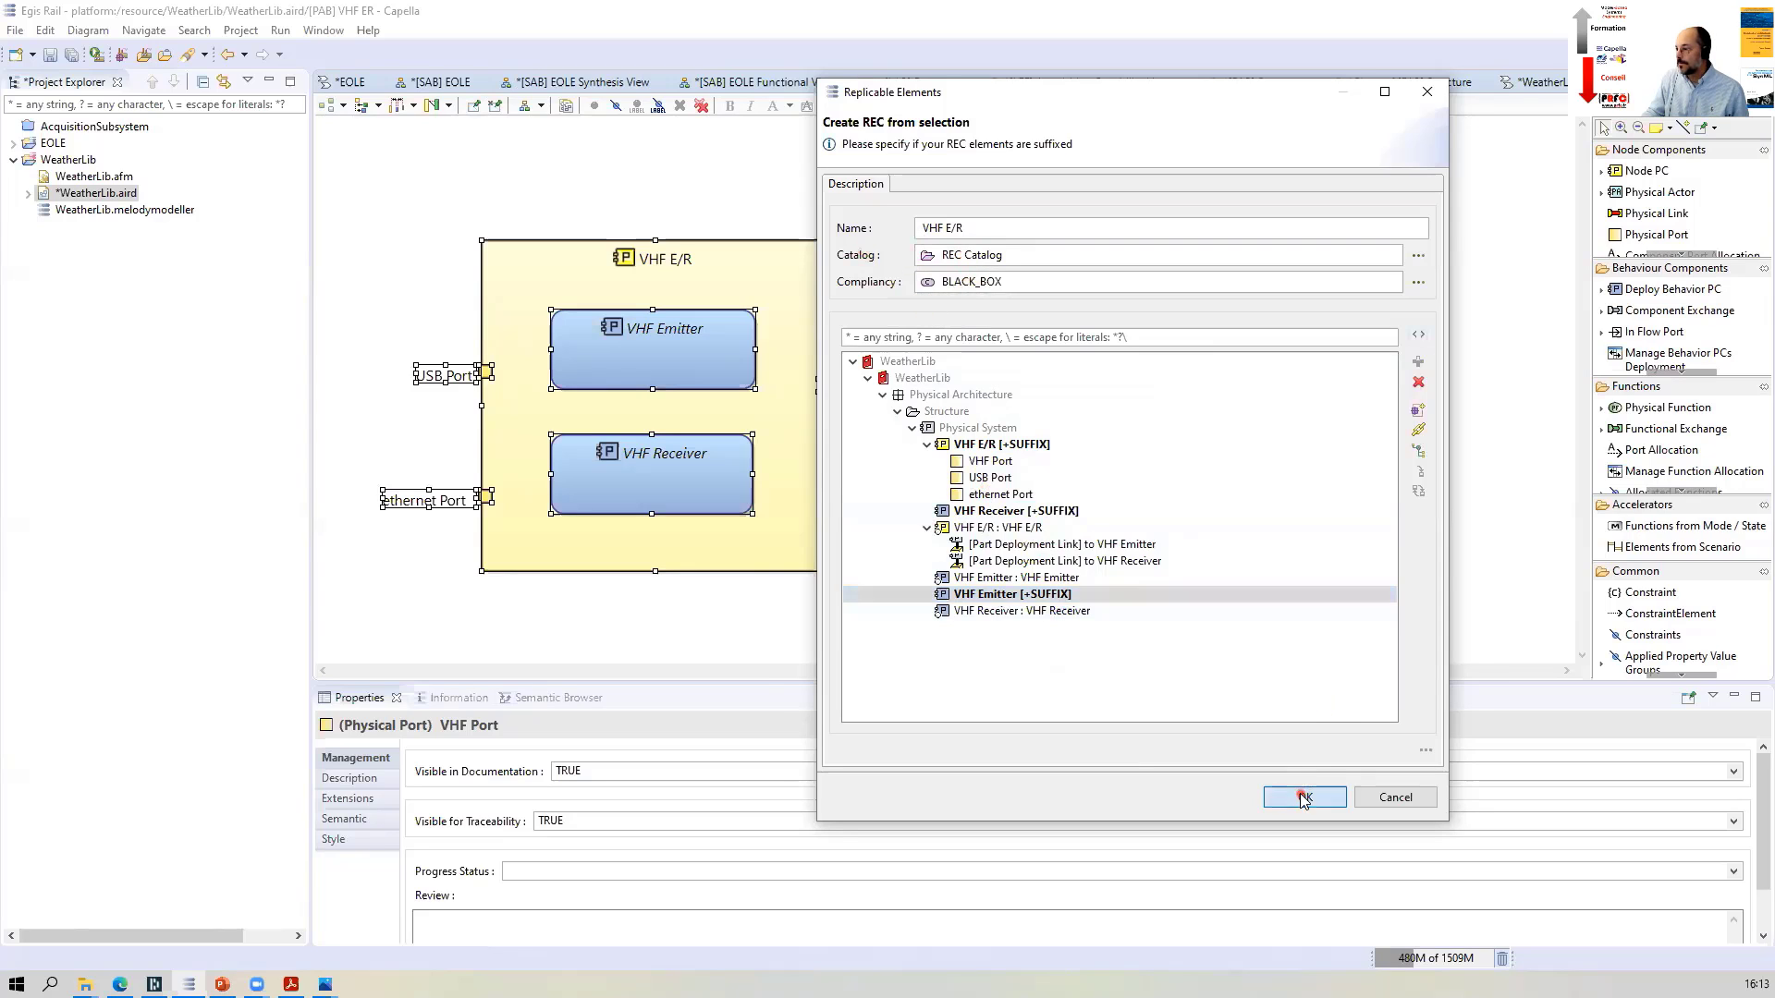
Examine the VHF E/R entry and its element links in the REC Catalog of WeatherLib
{"action": "left_click", "coordinate": [763, 266]}
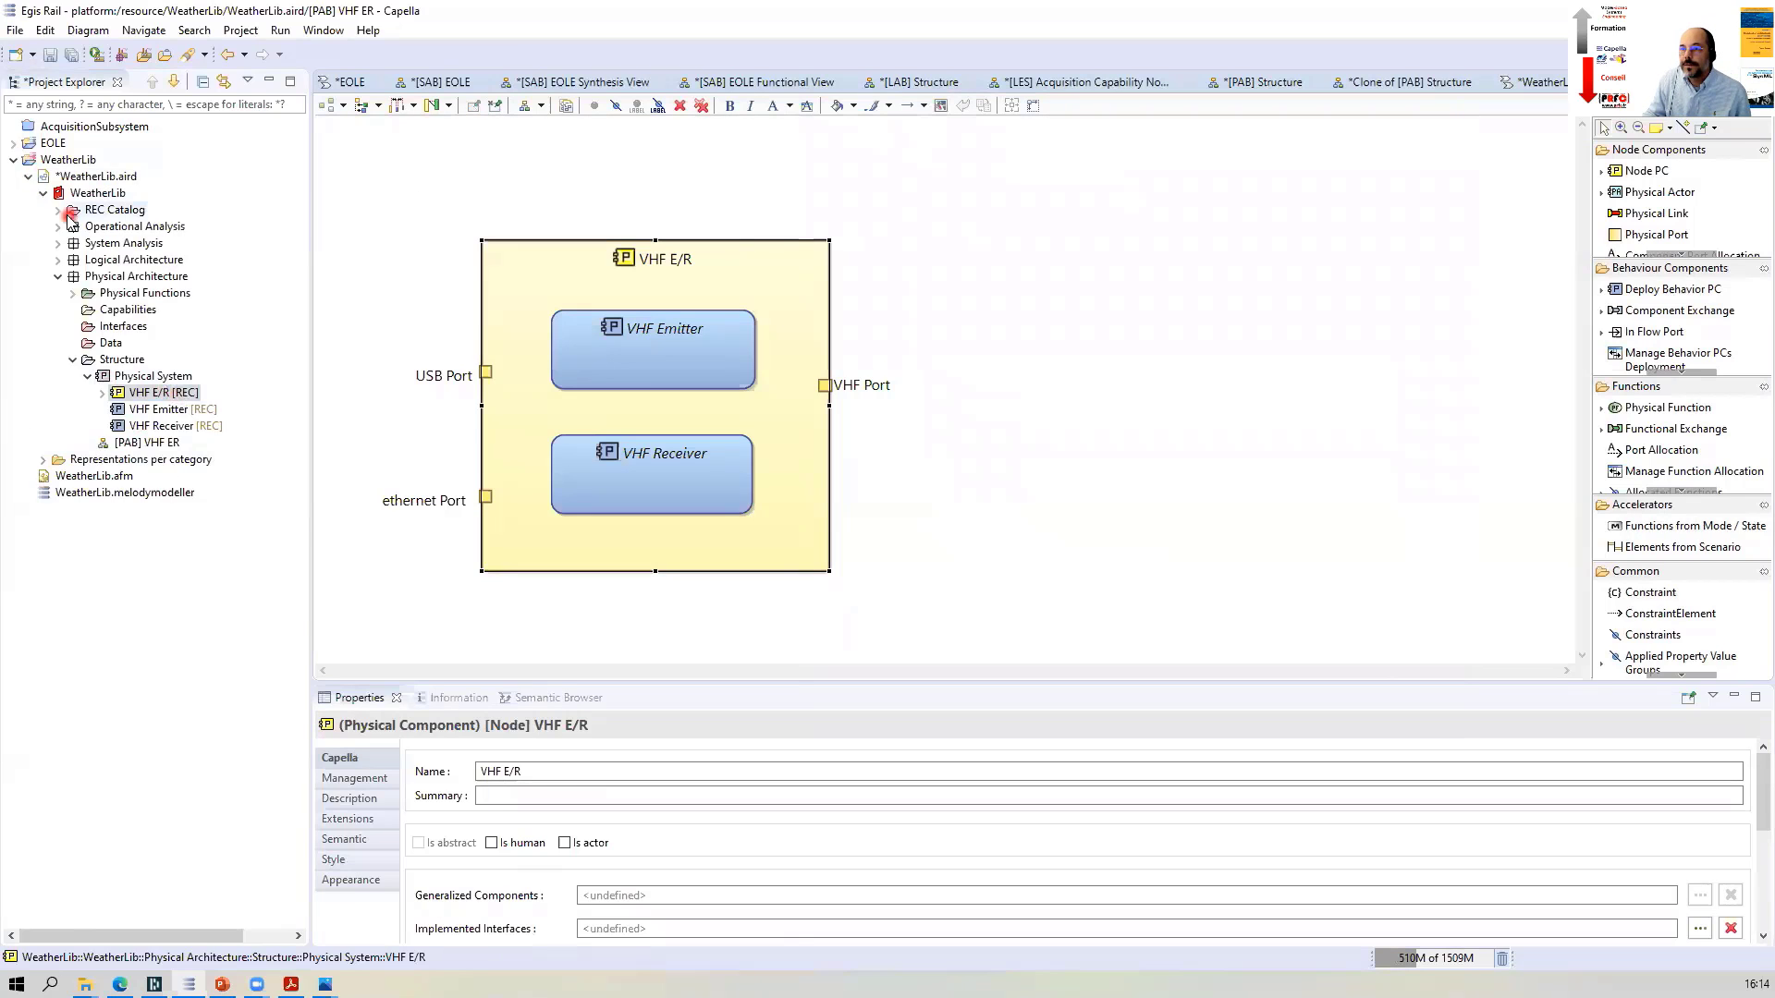
{"action": "left_click", "coordinate": [185, 393]}
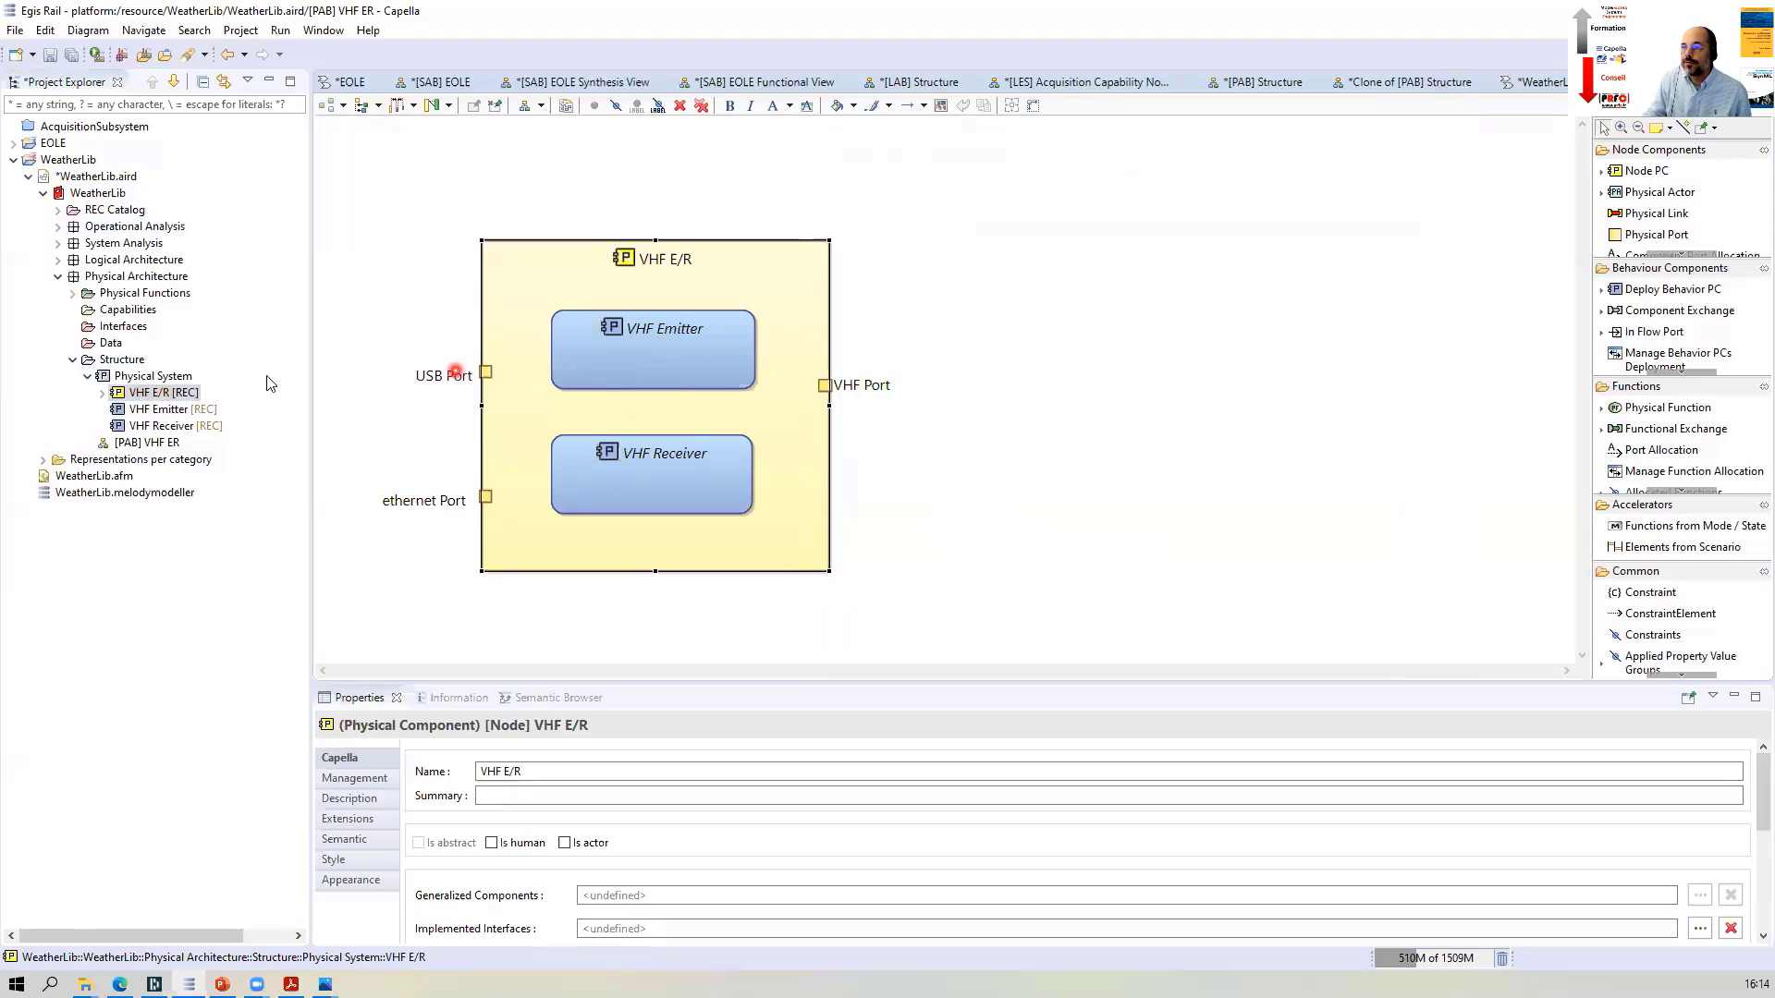
{"action": "left_click", "coordinate": [58, 209]}
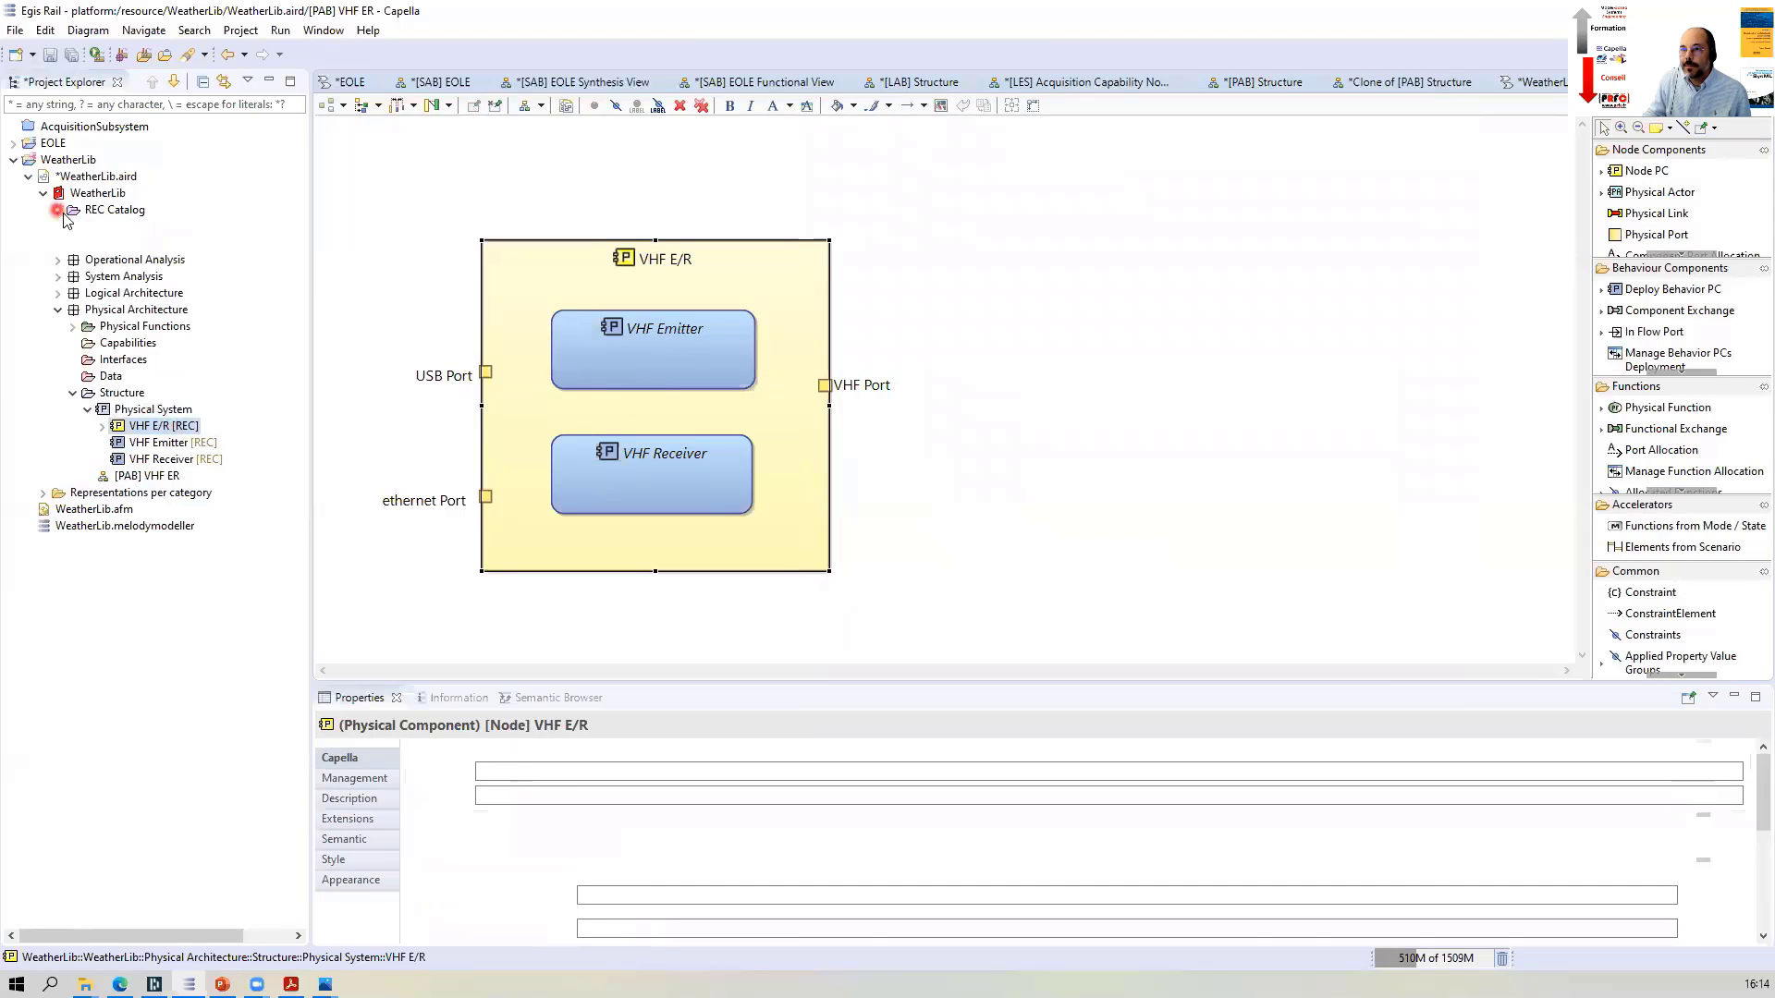
{"action": "left_click", "coordinate": [73, 227]}
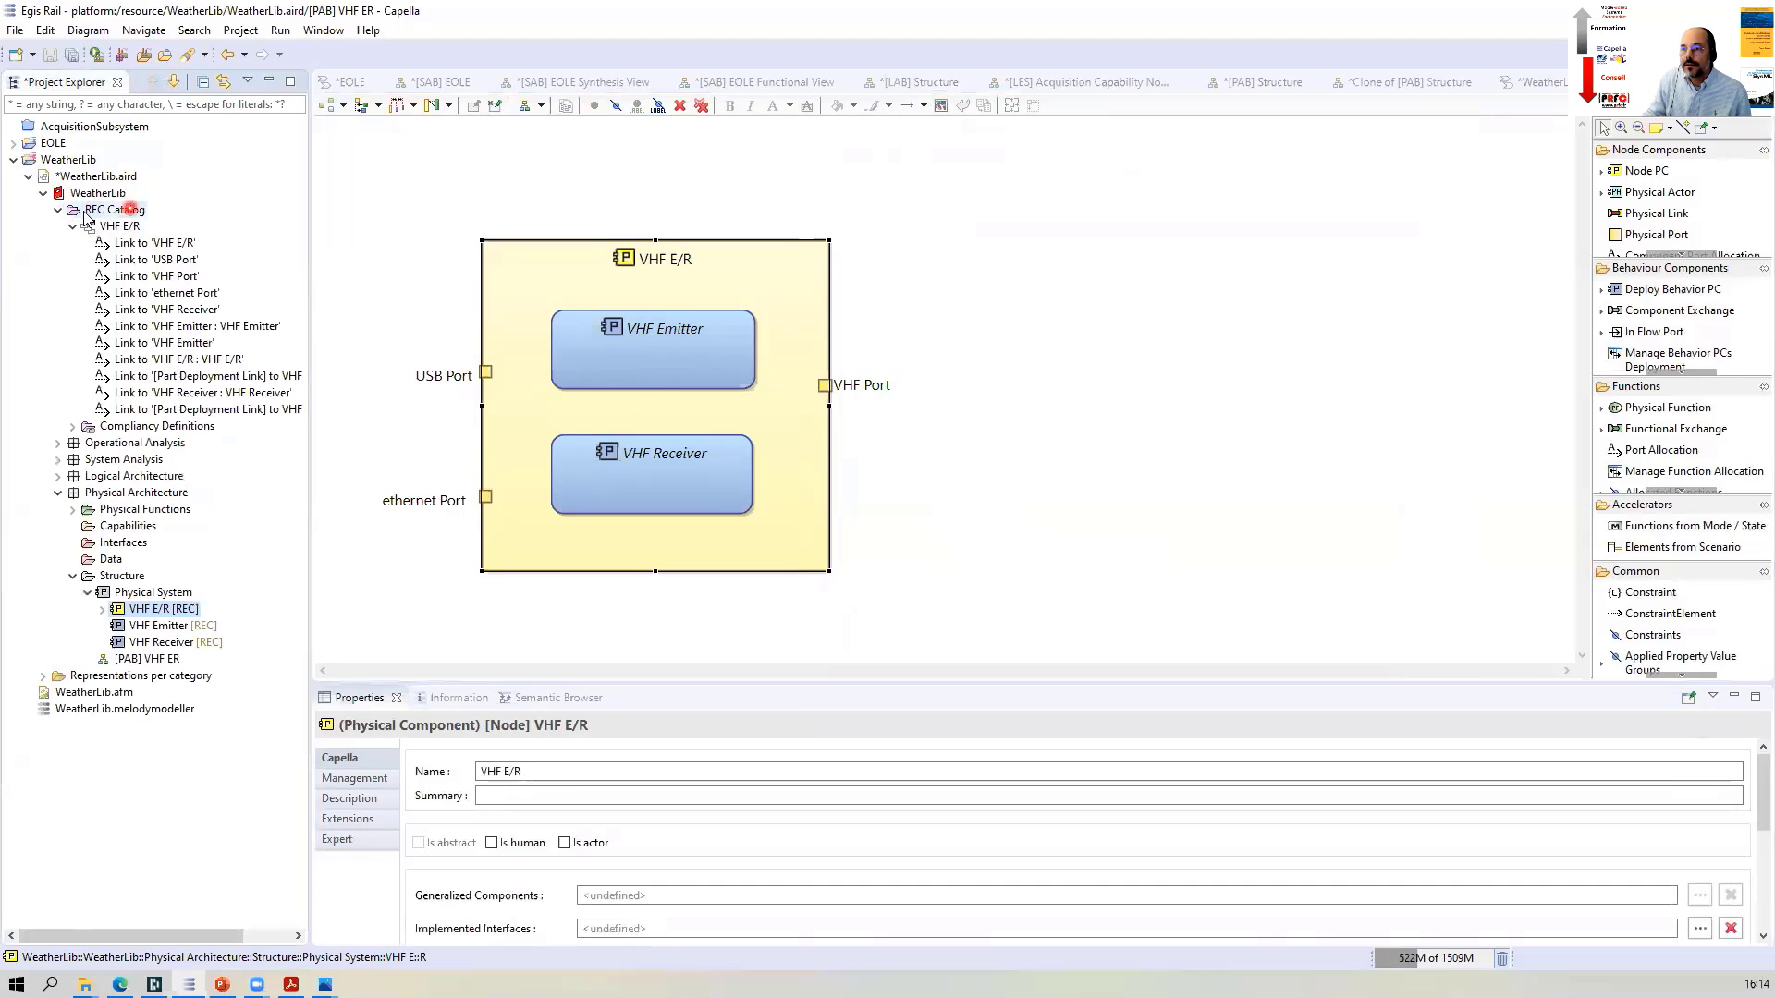
{"action": "left_click", "coordinate": [58, 210]}
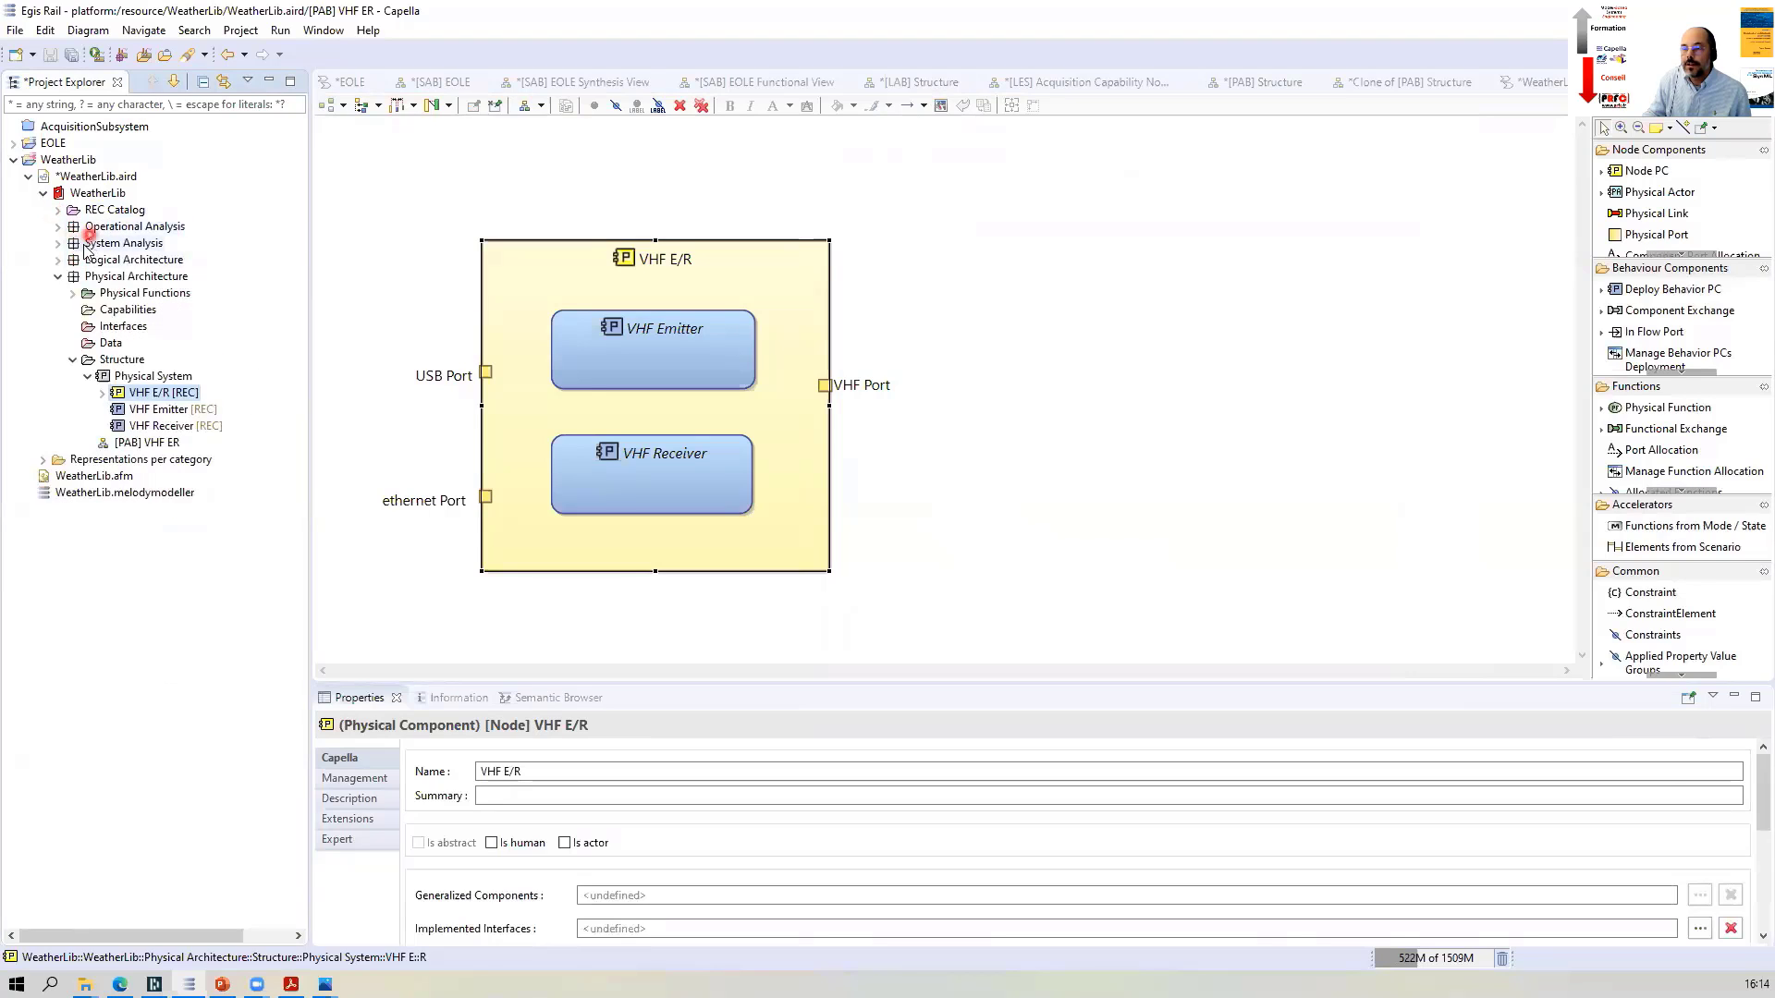
{"action": "left_click", "coordinate": [58, 210]}
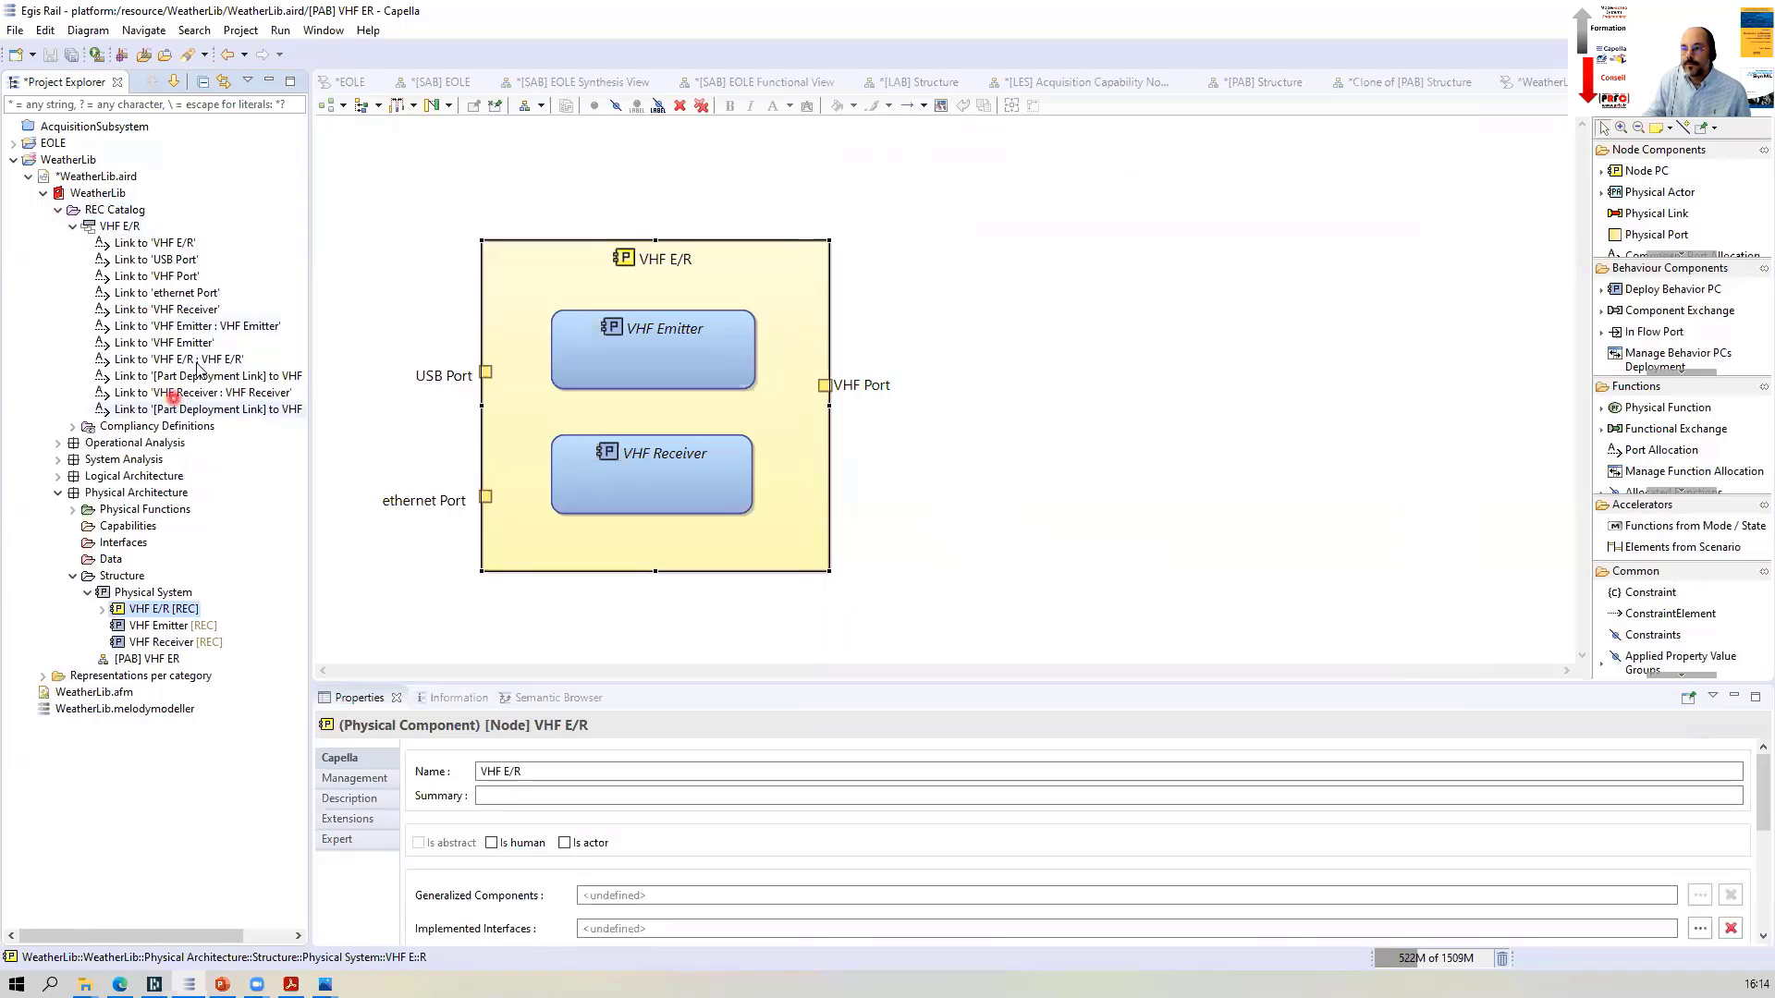
{"action": "left_click", "coordinate": [73, 226]}
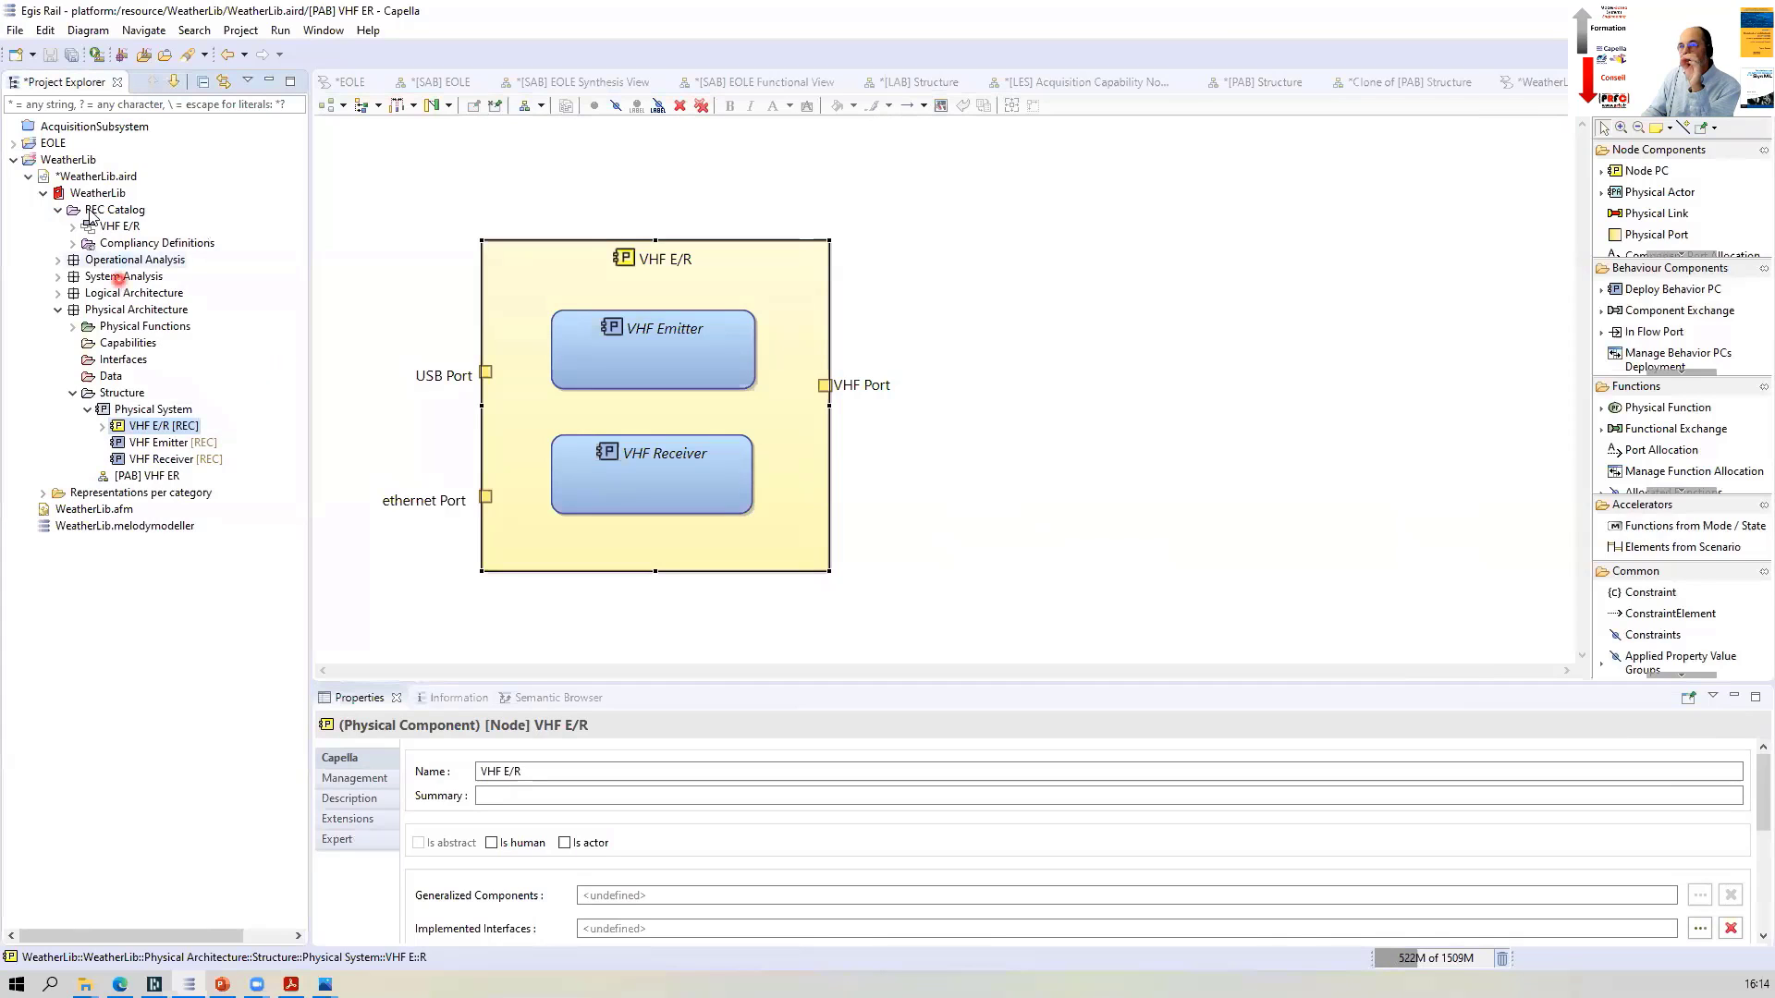
Save the WeatherLib model and collapse its project in the project tree
{"action": "left_click", "coordinate": [71, 55]}
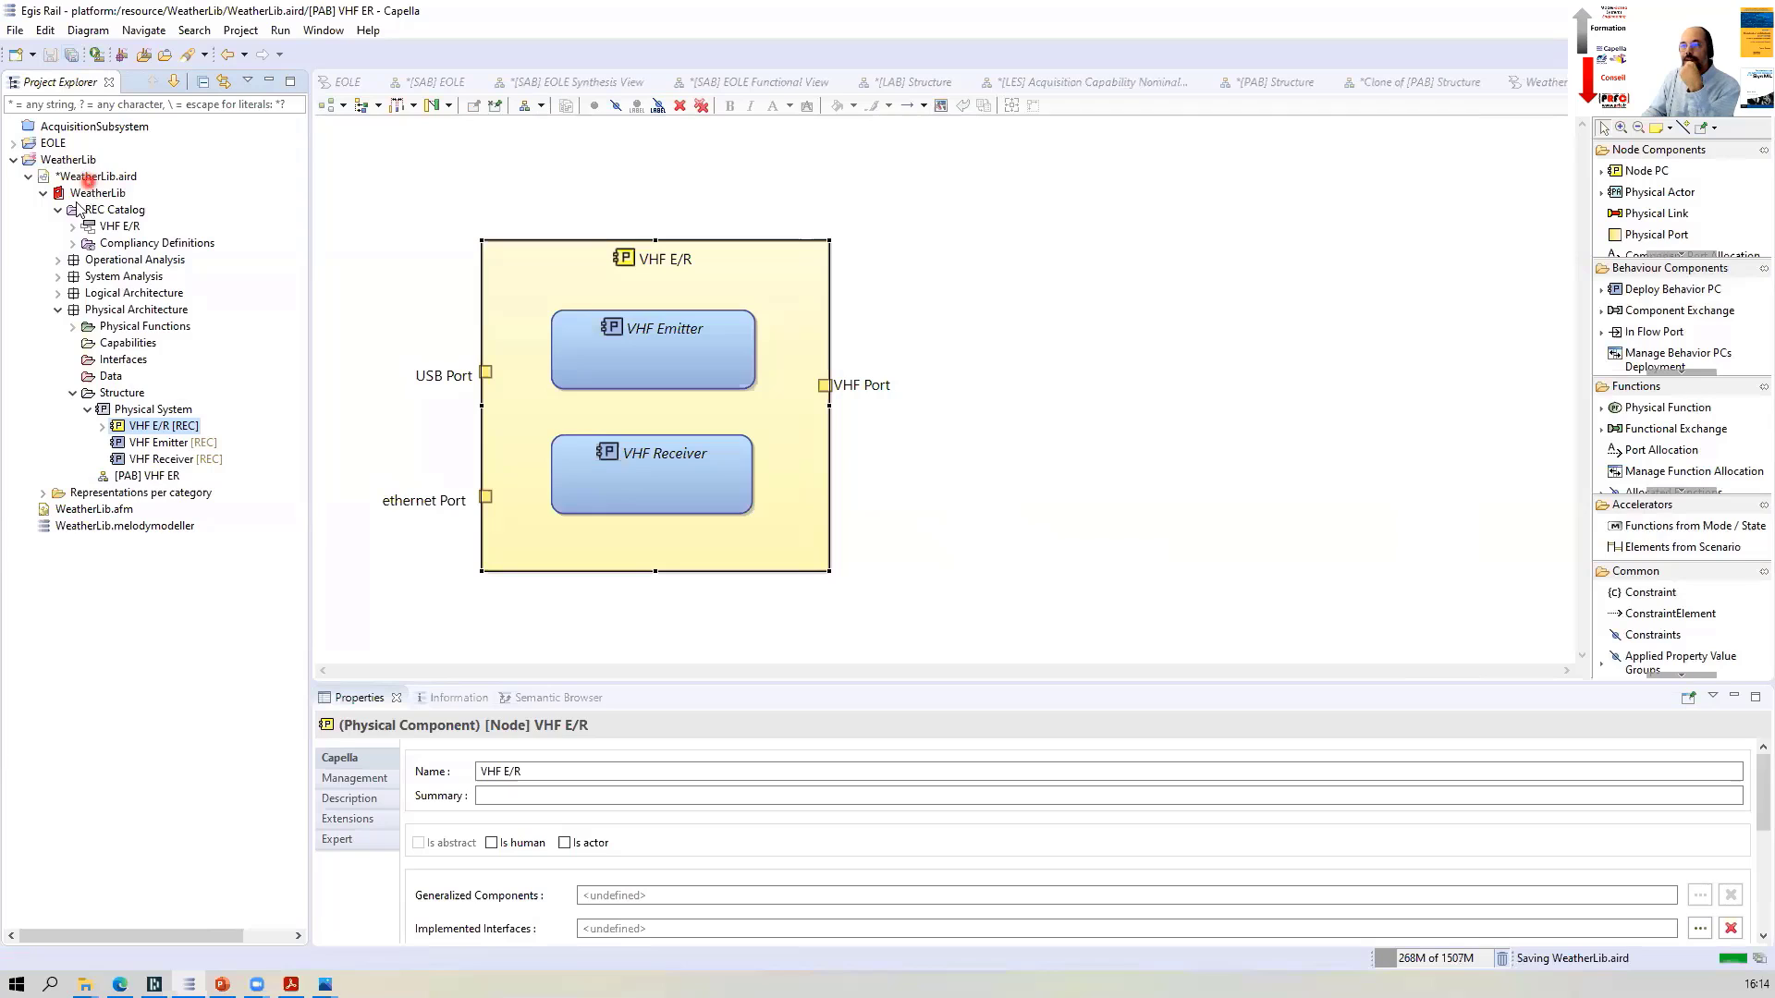
{"action": "left_click", "coordinate": [13, 159]}
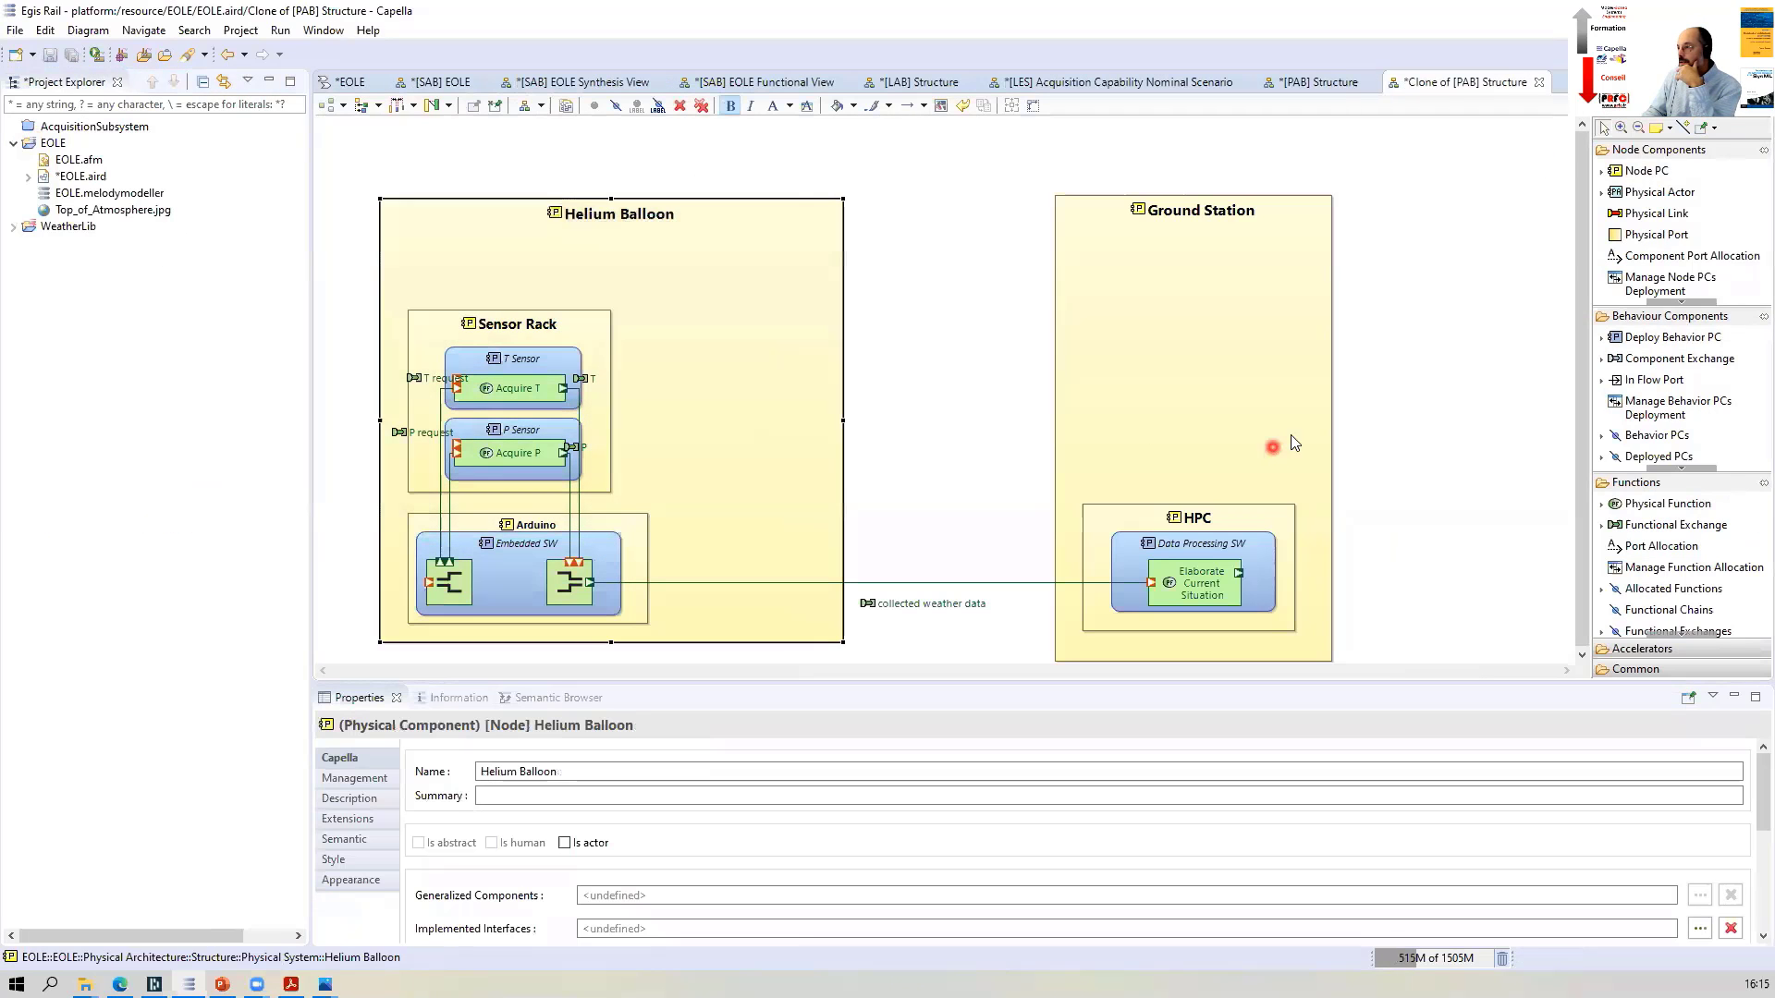
Start instantiating an RPL on Helium Balloon in the Clone of [PAB] Structure diagram, choosing VHF E/R from the WeatherLib REC Catalog as its REC
{"action": "left_click", "coordinate": [733, 353]}
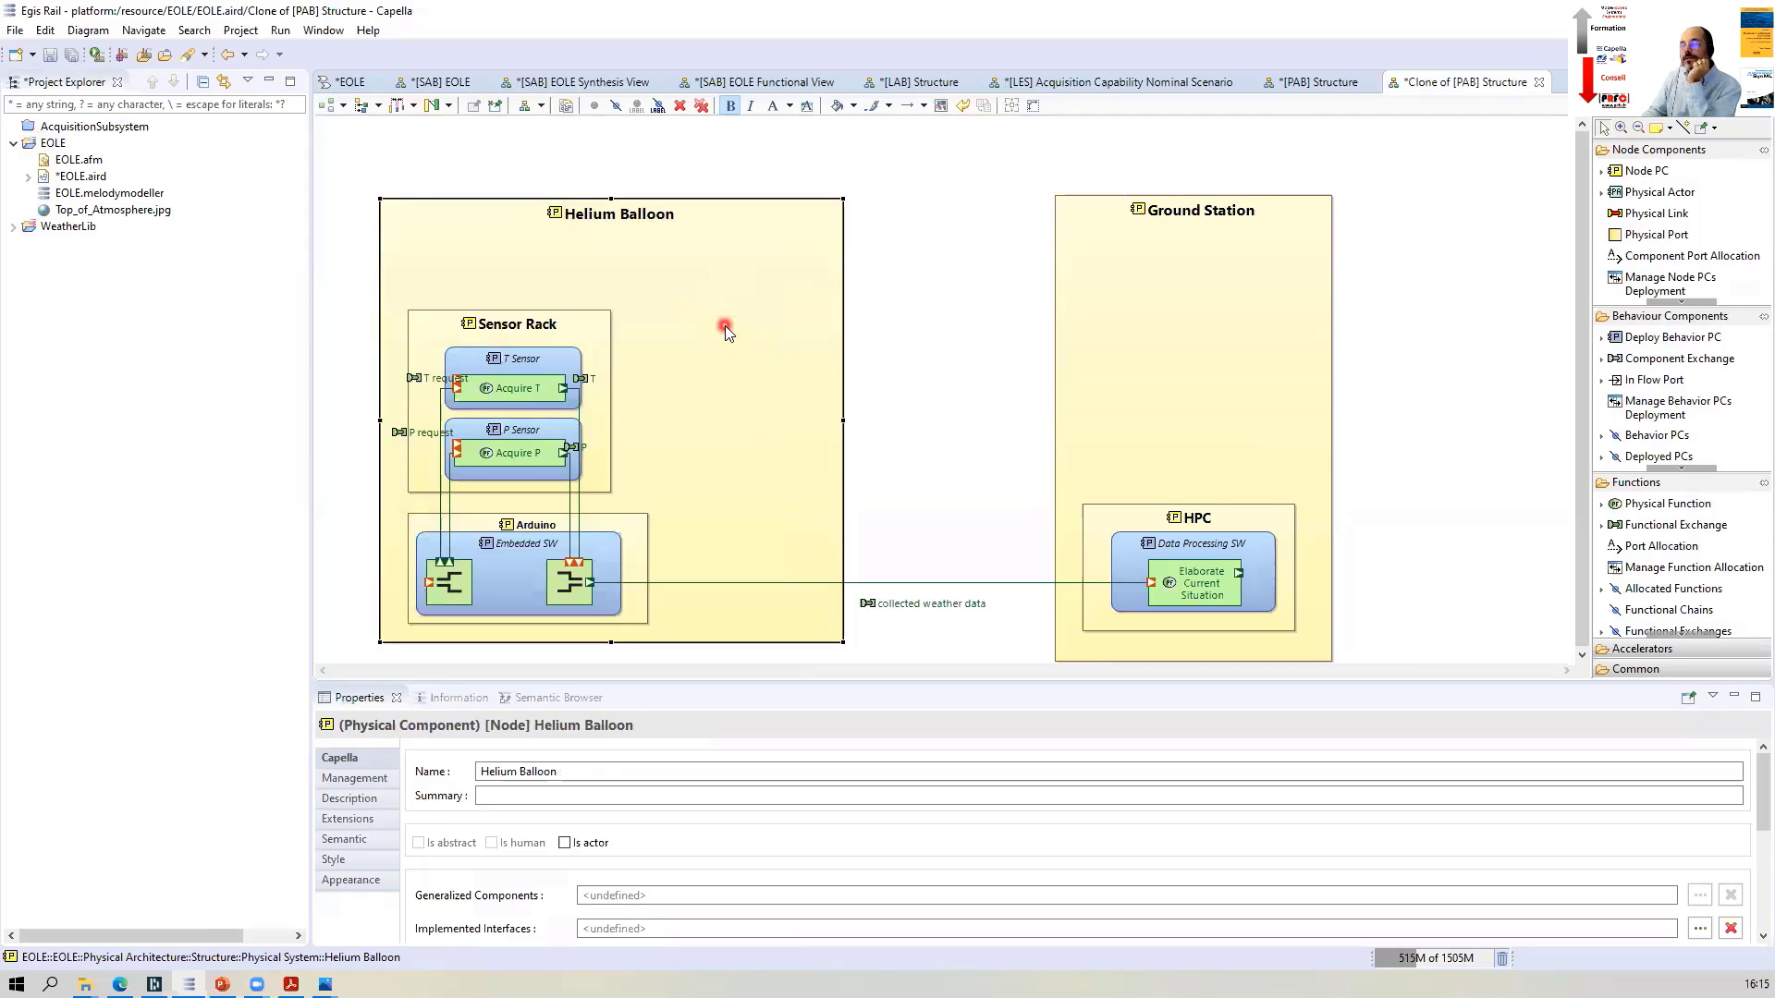
{"action": "left_click", "coordinate": [685, 305]}
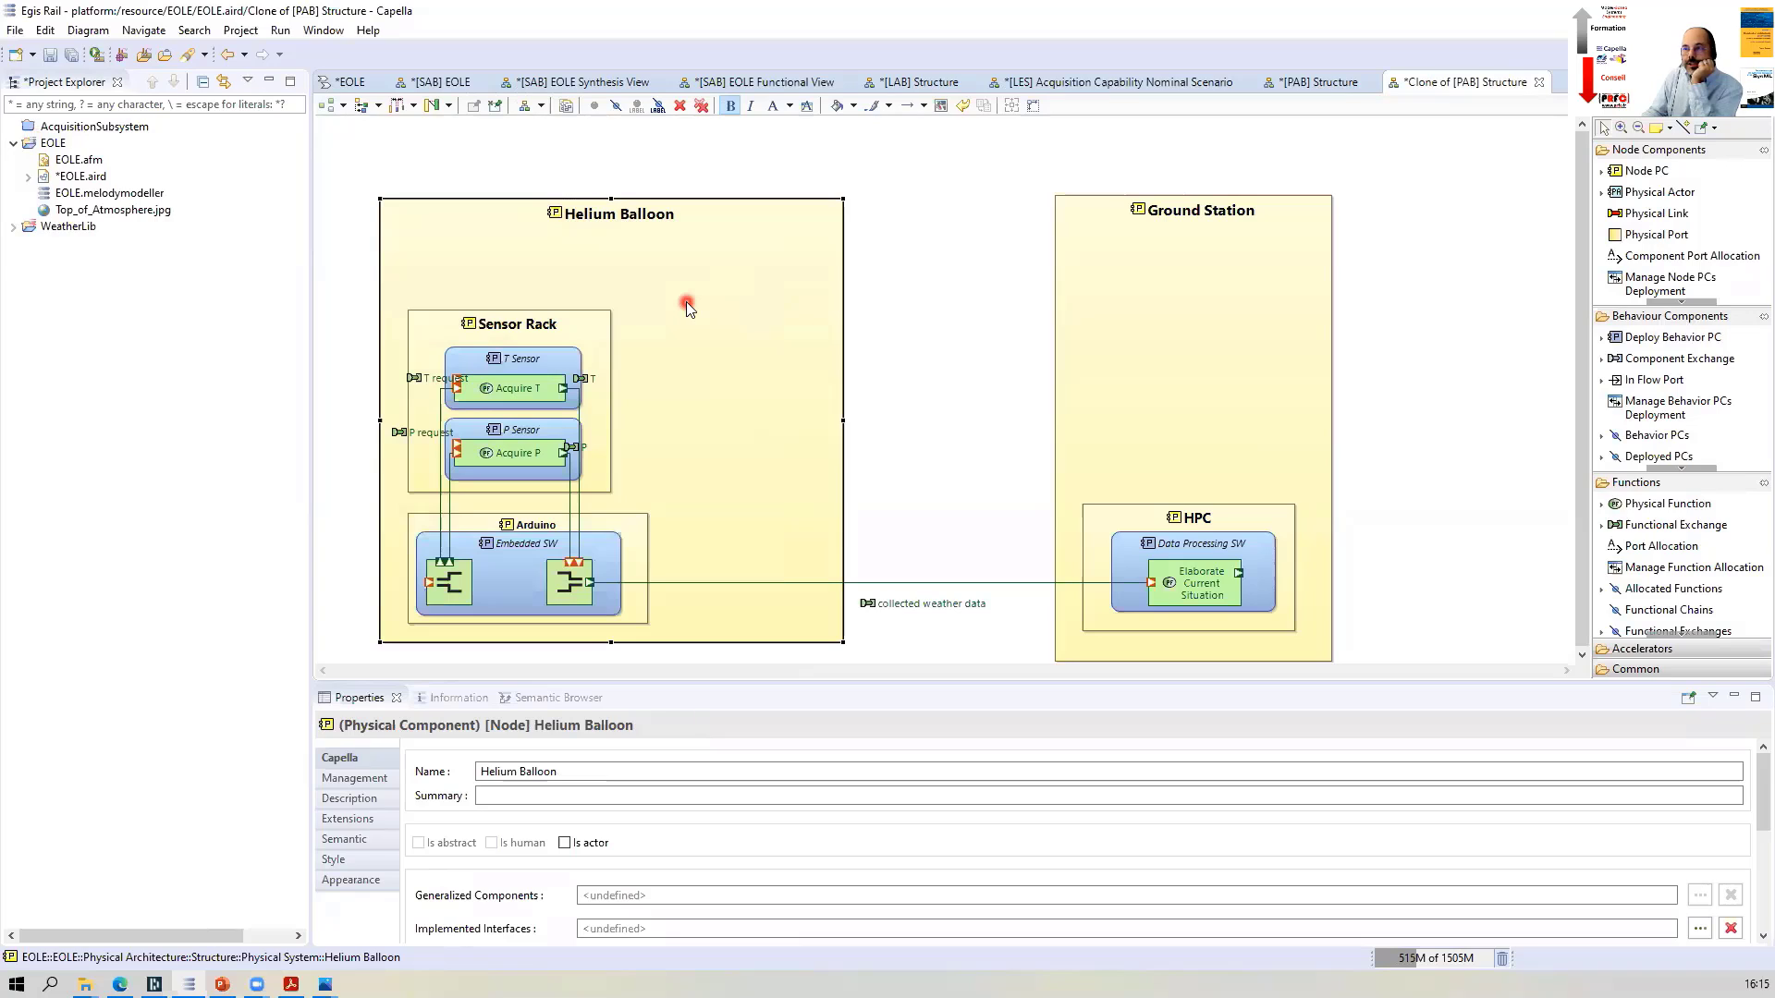
{"action": "left_click", "coordinate": [667, 303]}
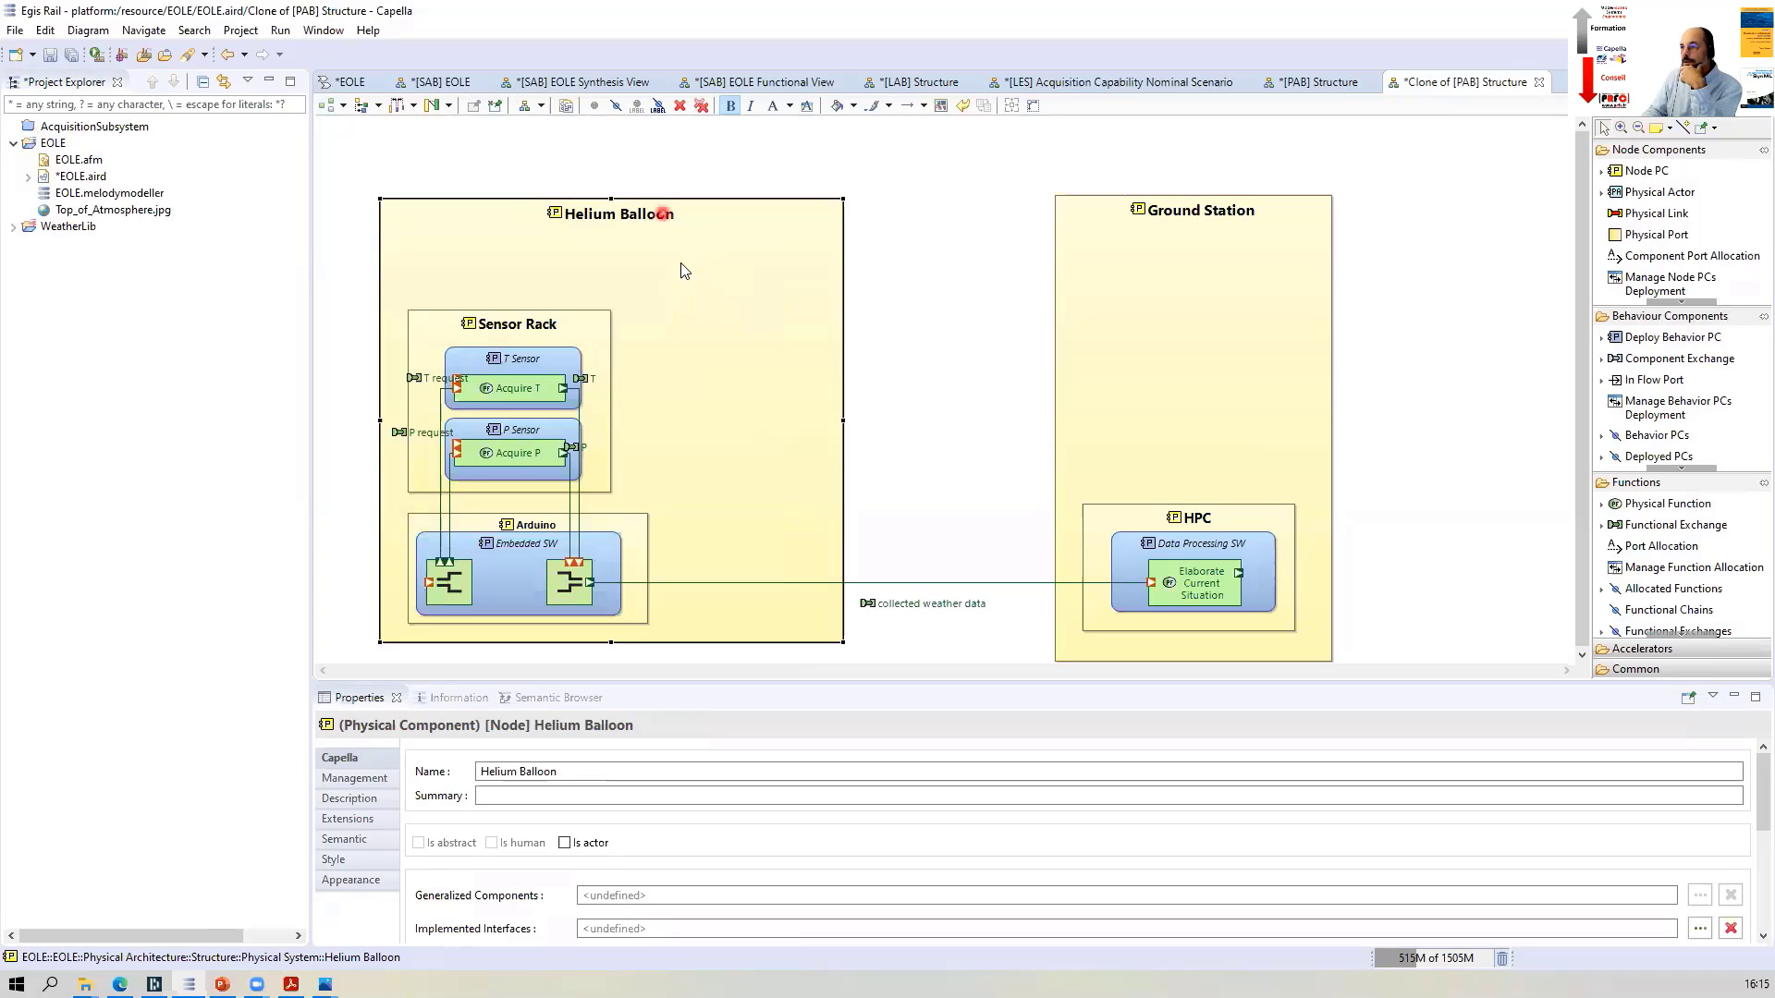
{"action": "right_click", "coordinate": [682, 268]}
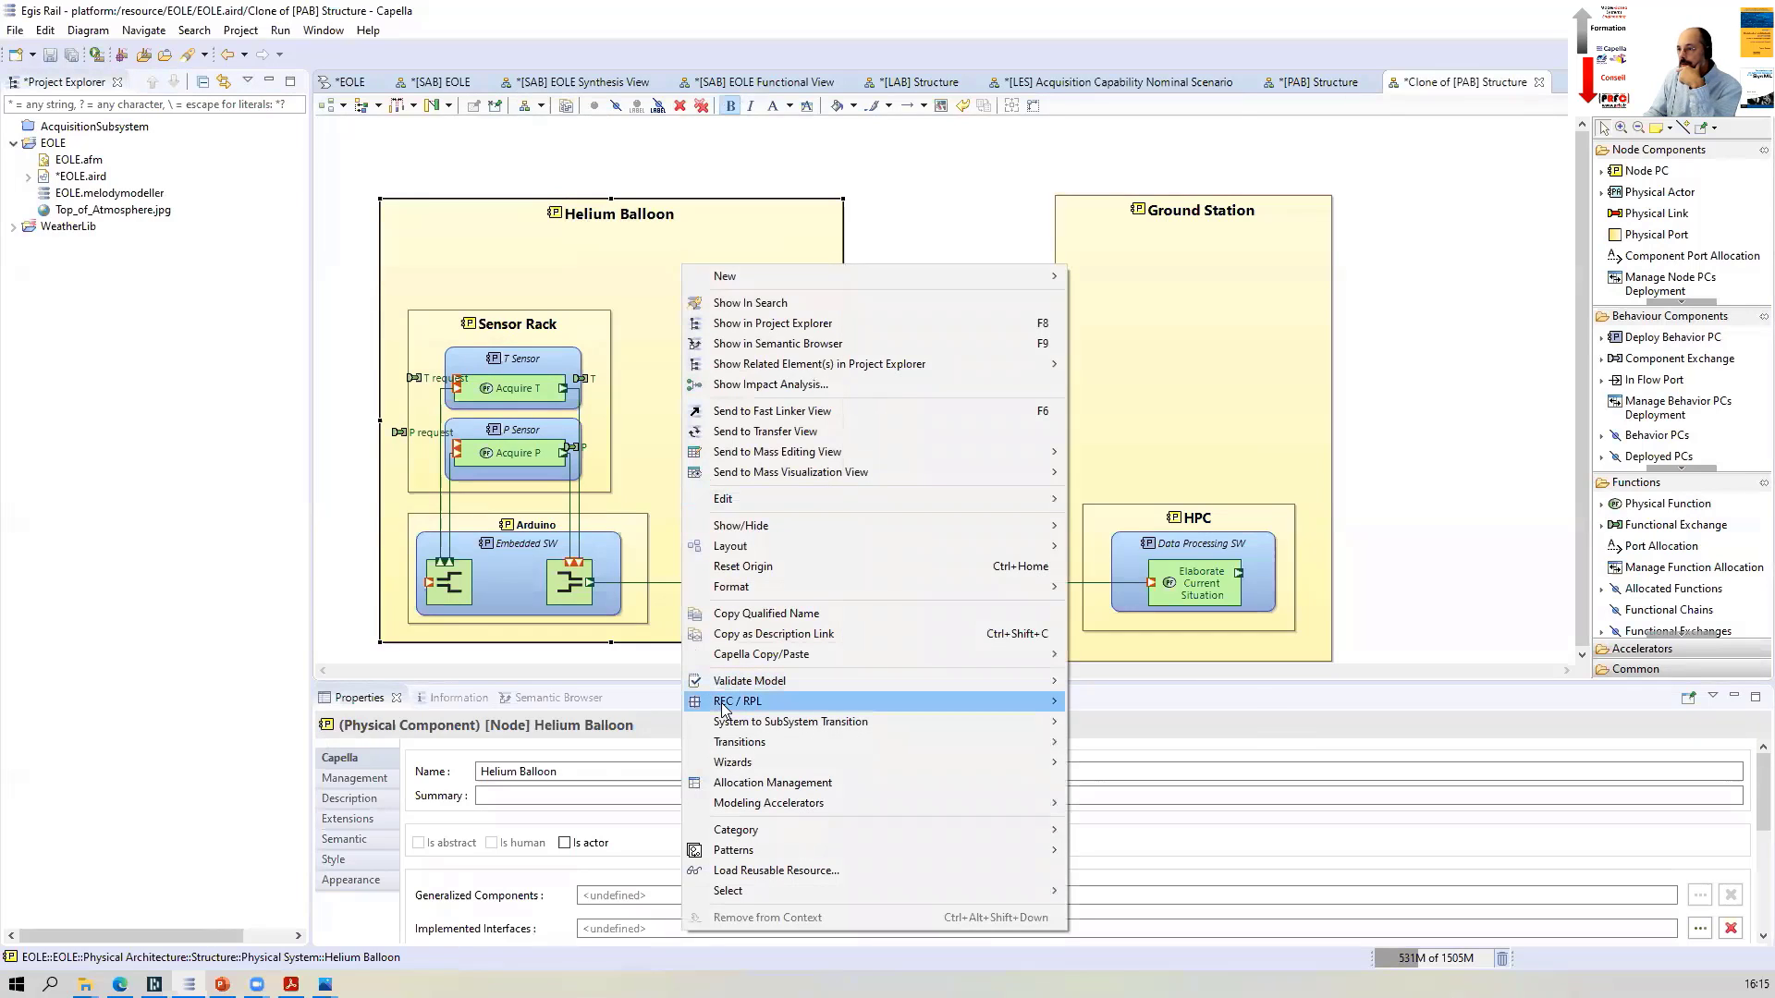
{"action": "mouse_move", "coordinate": [749, 705]}
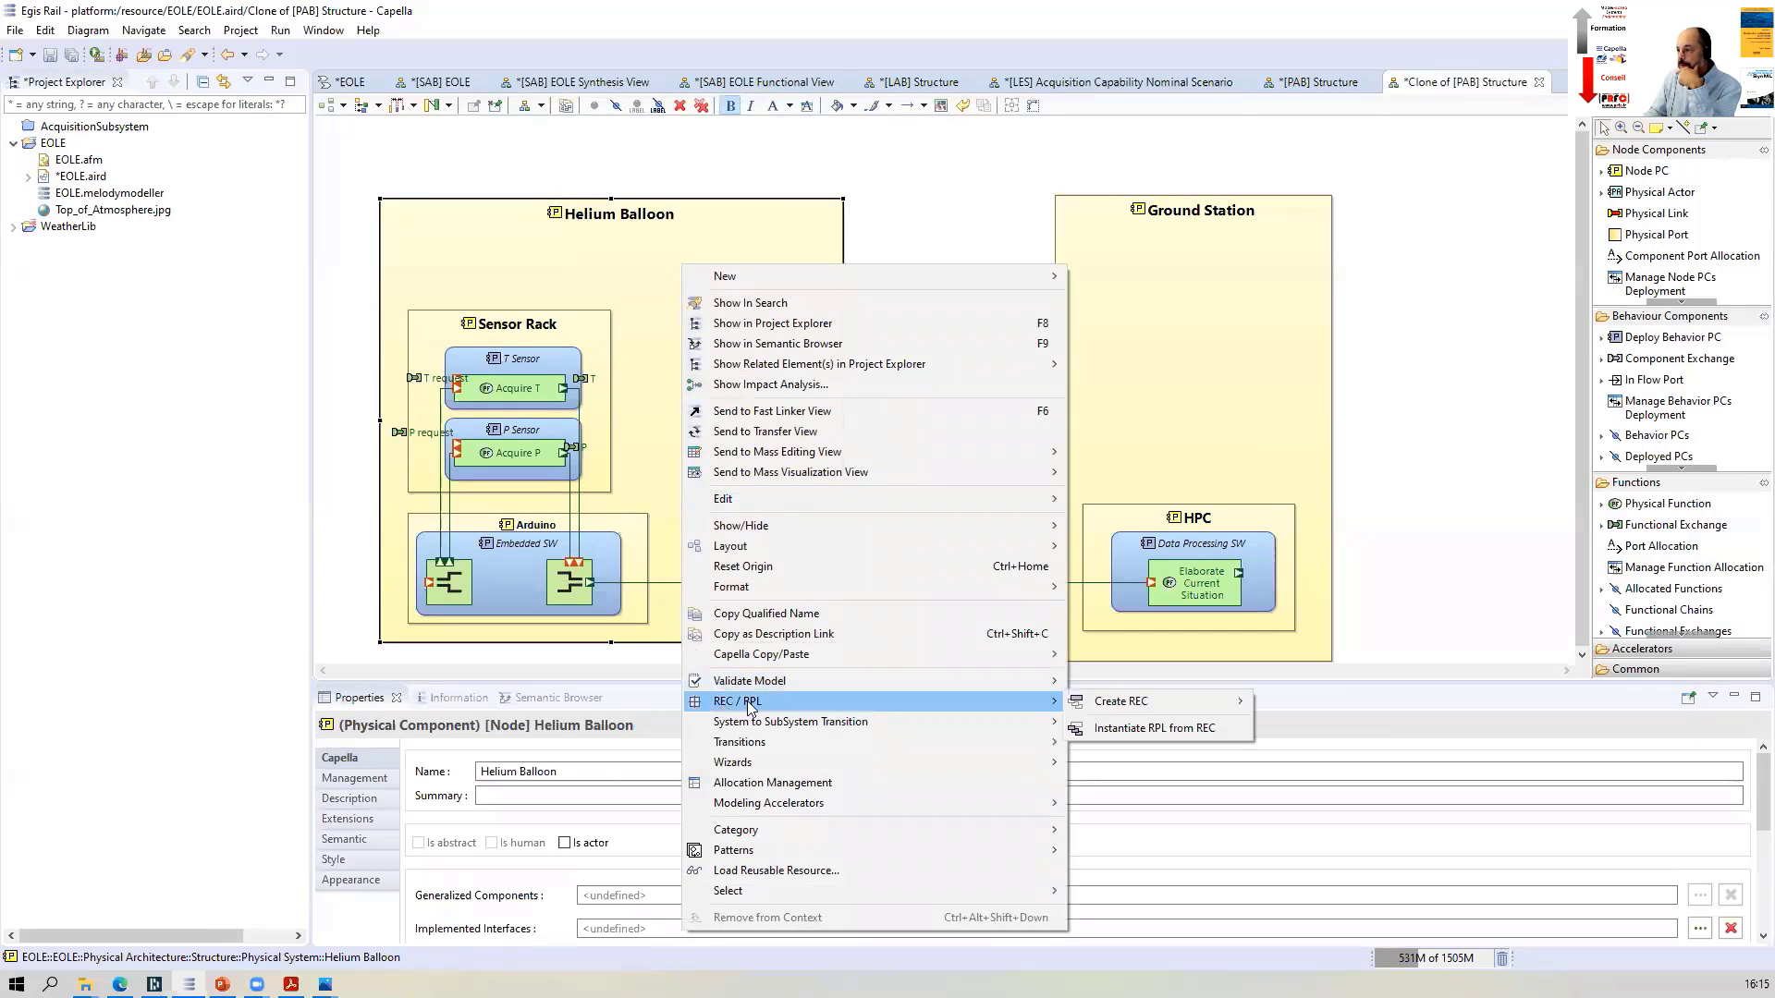
{"action": "left_click", "coordinate": [1135, 730]}
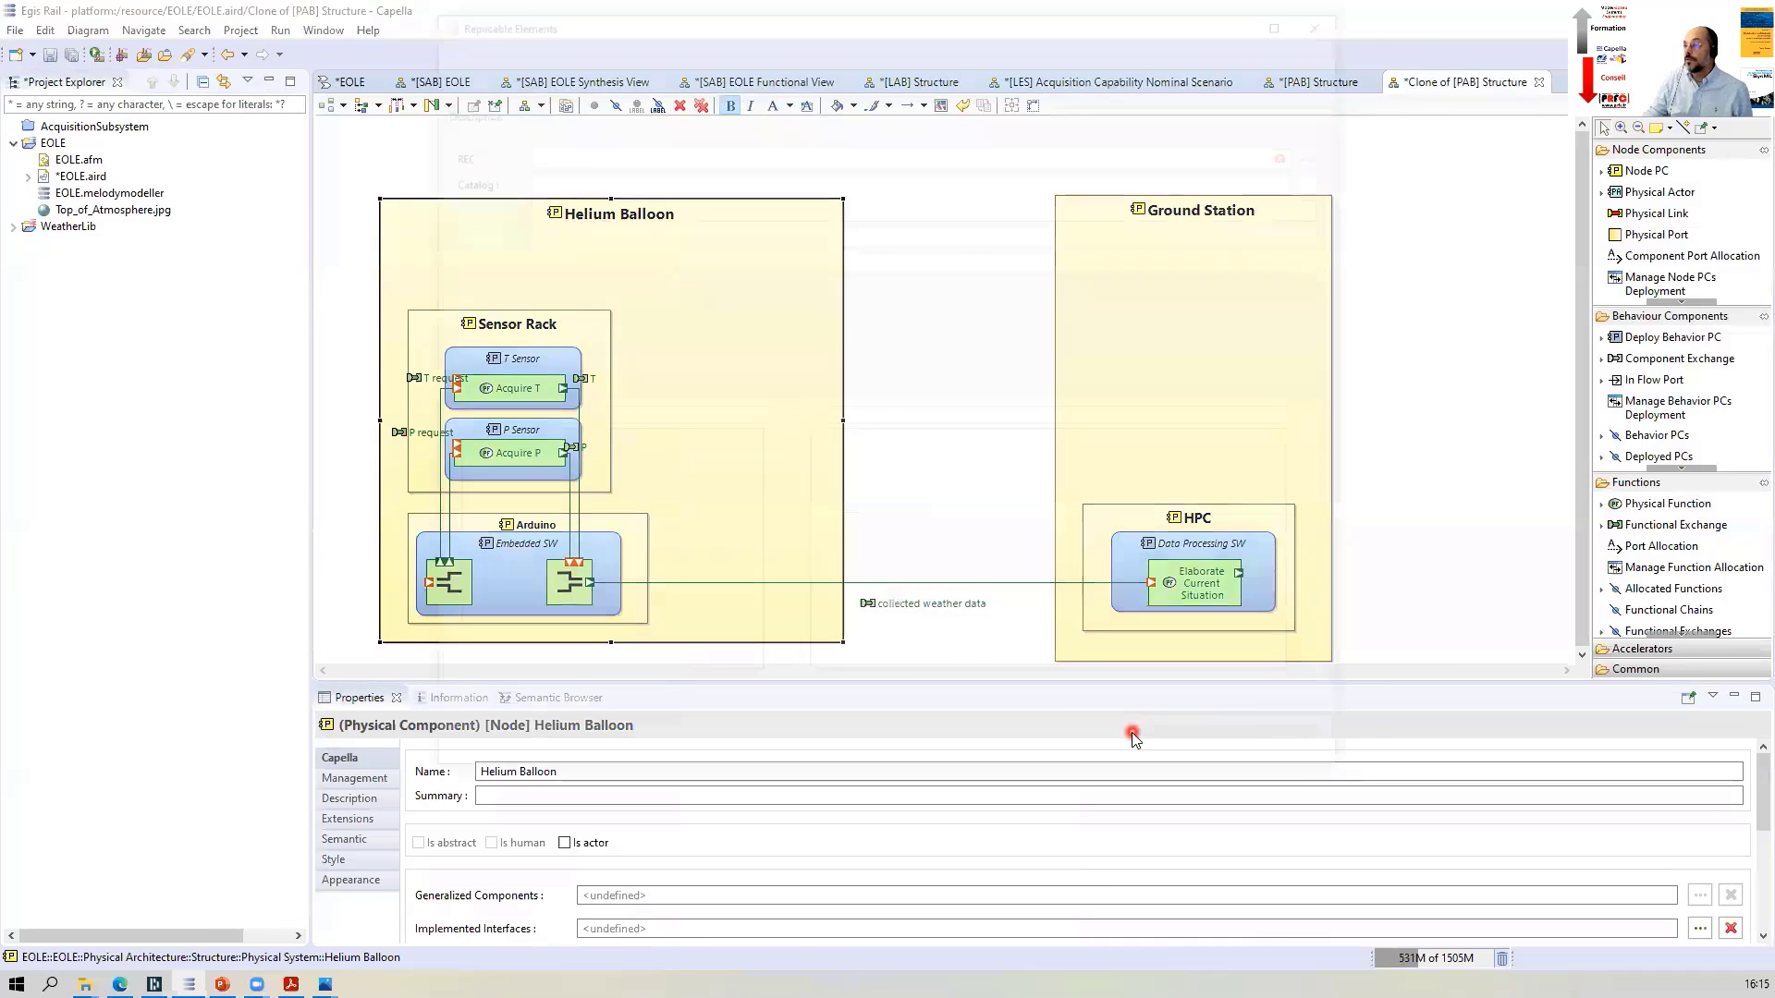
{"action": "left_click", "coordinate": [691, 150]}
{"action": "left_click", "coordinate": [1313, 171]}
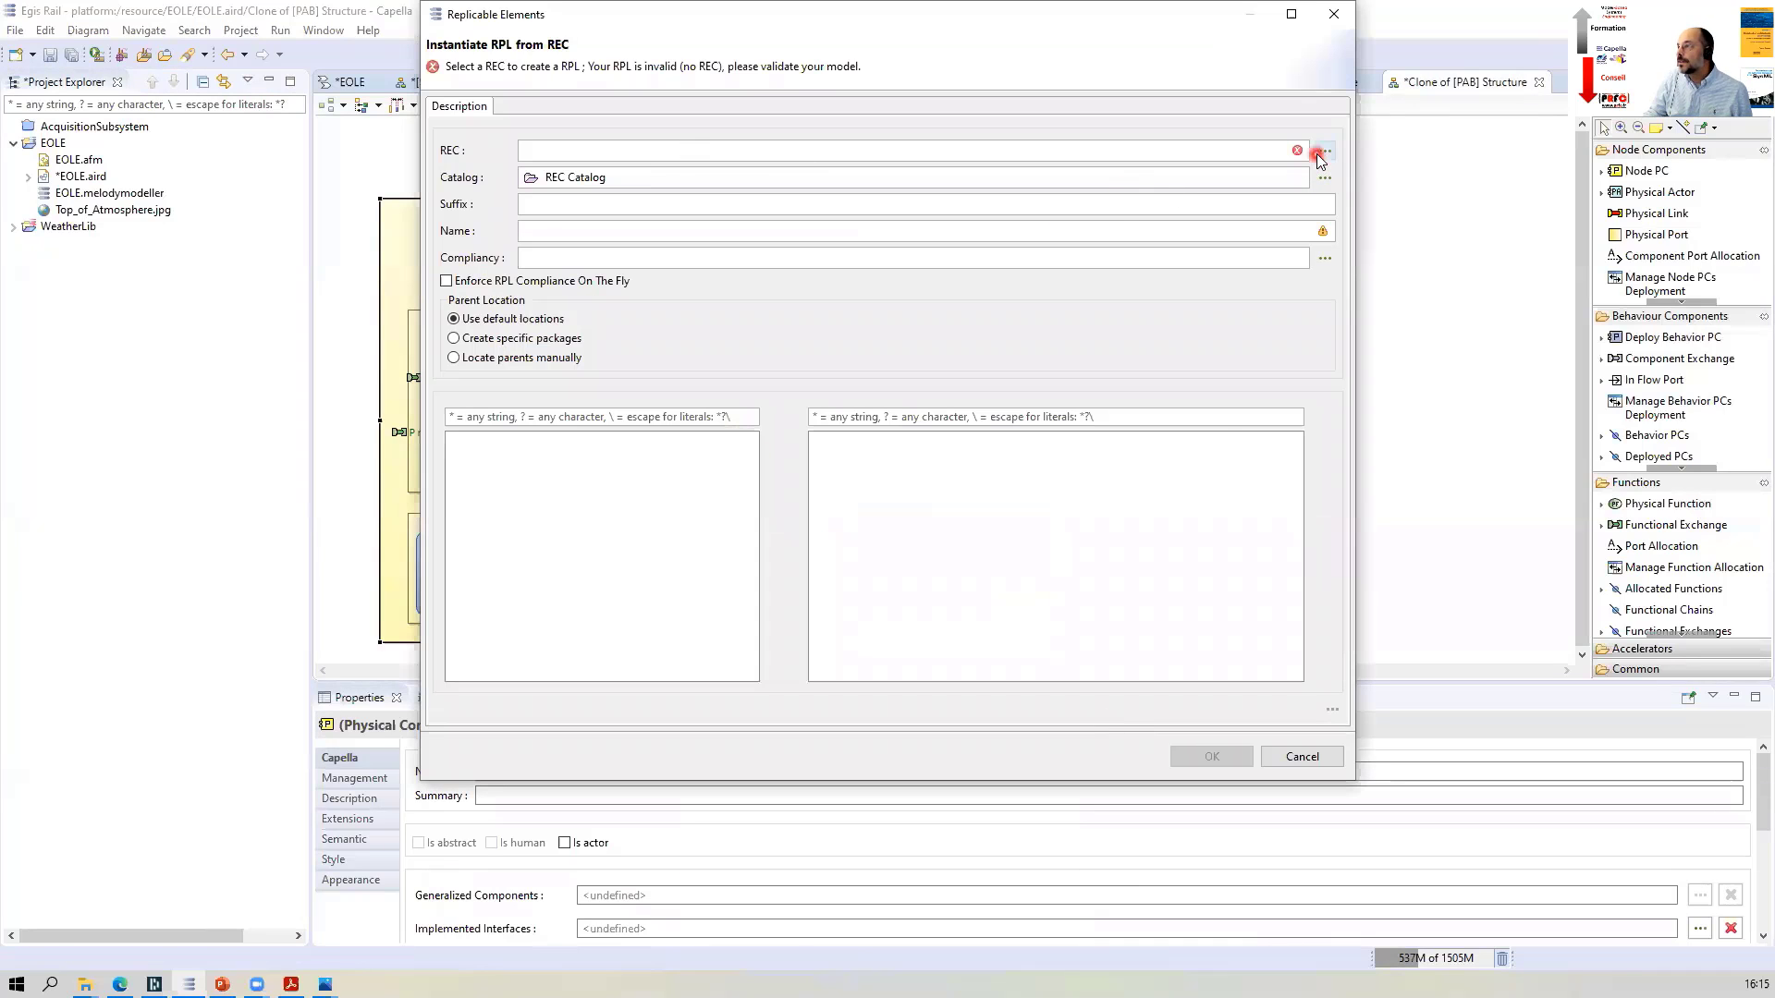
{"action": "left_click", "coordinate": [1322, 150]}
{"action": "left_click", "coordinate": [757, 201]}
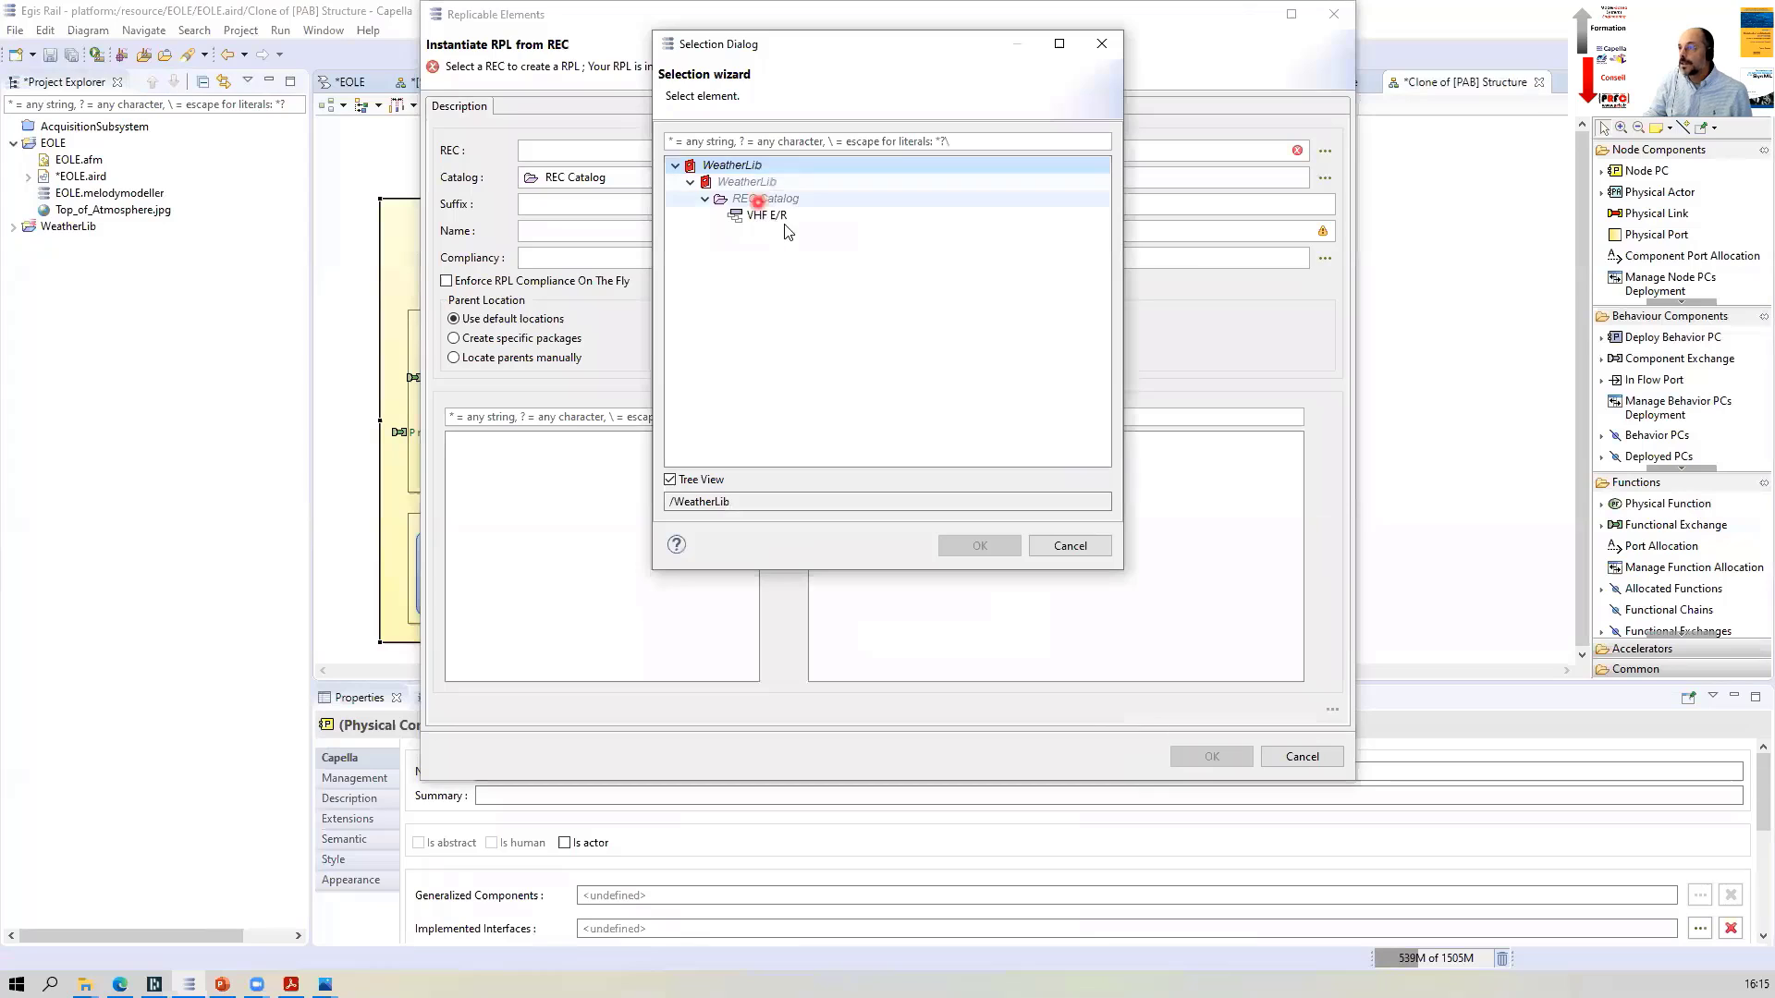
{"action": "left_click", "coordinate": [779, 218]}
{"action": "left_click", "coordinate": [980, 546]}
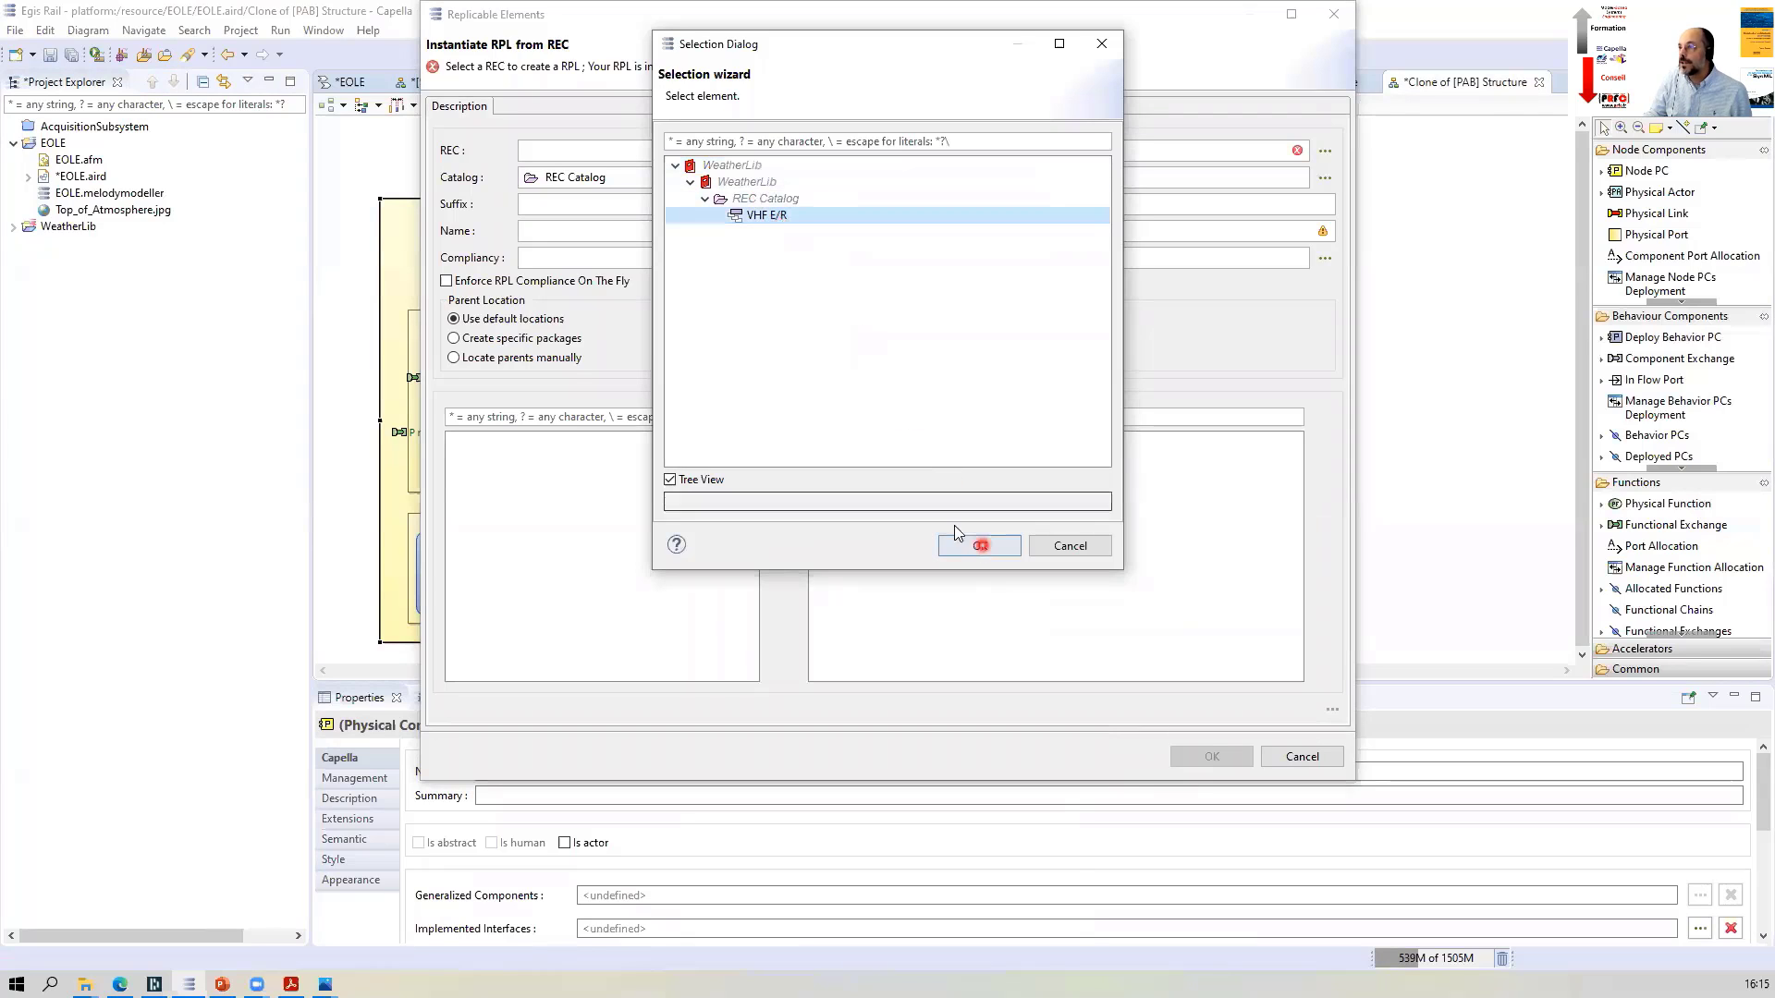
Confirm VHF E/R as the REC, set the suffix to Balloon, and create the RPL in Helium Balloon
{"action": "left_click", "coordinate": [784, 203]}
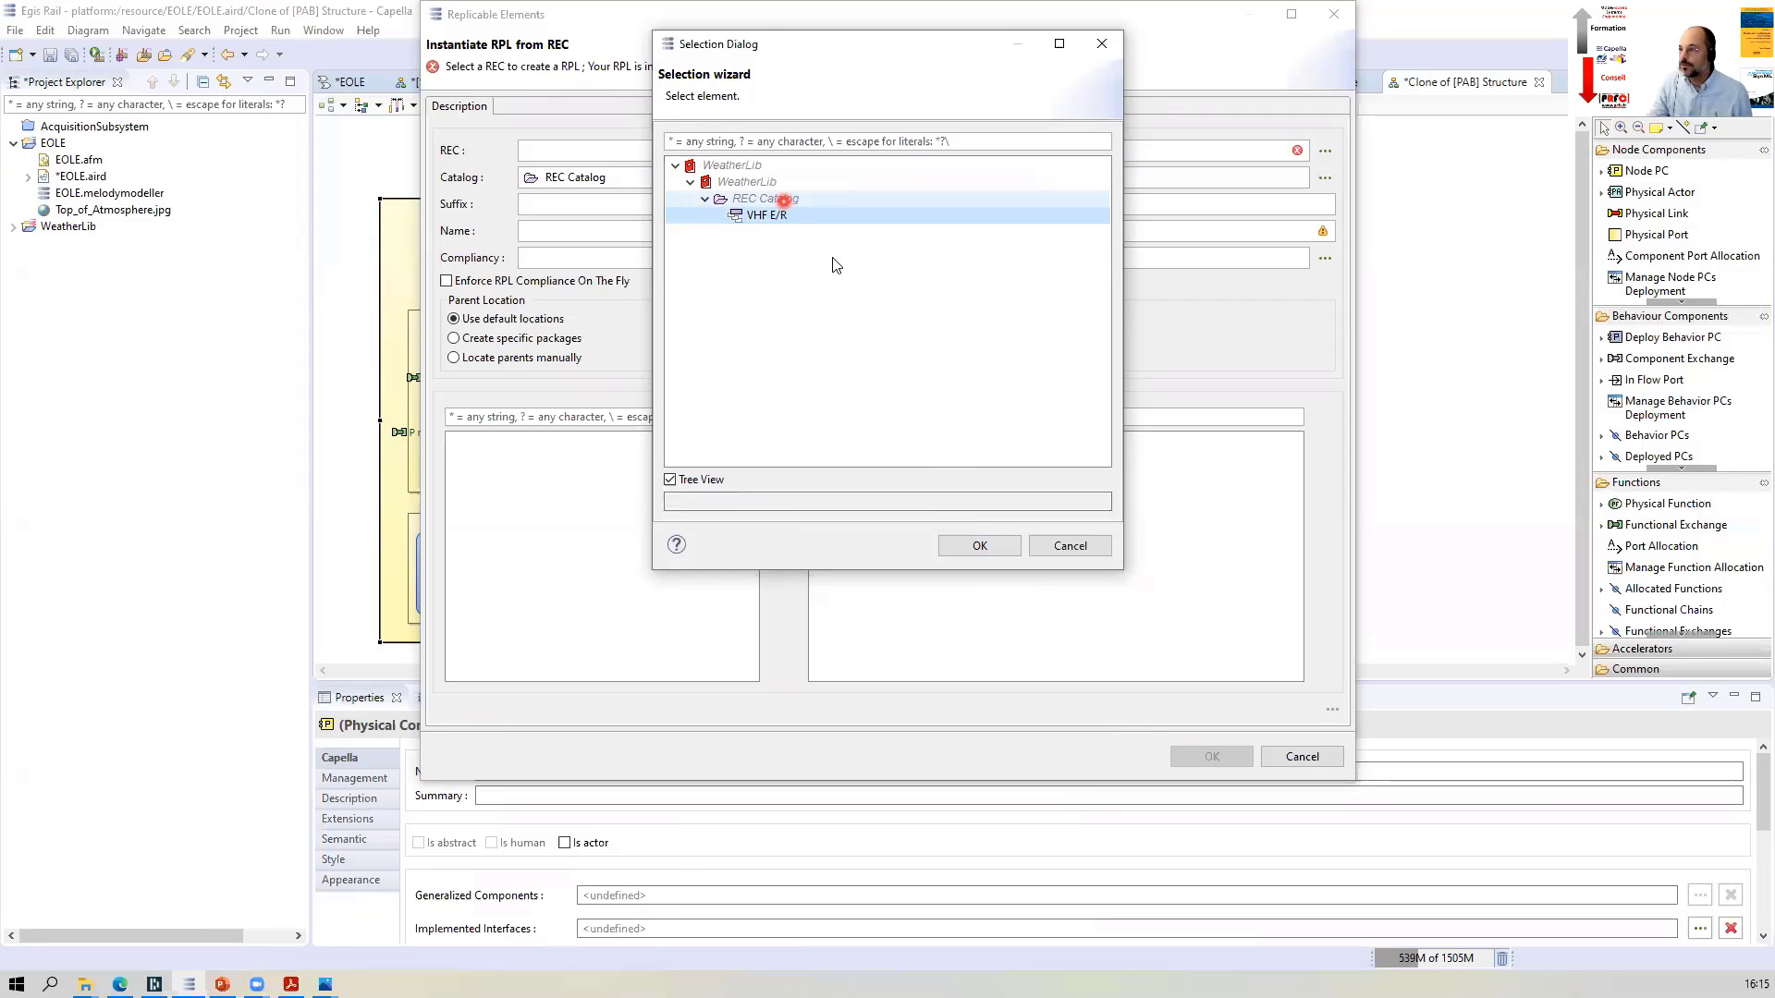
{"action": "left_click", "coordinate": [980, 546]}
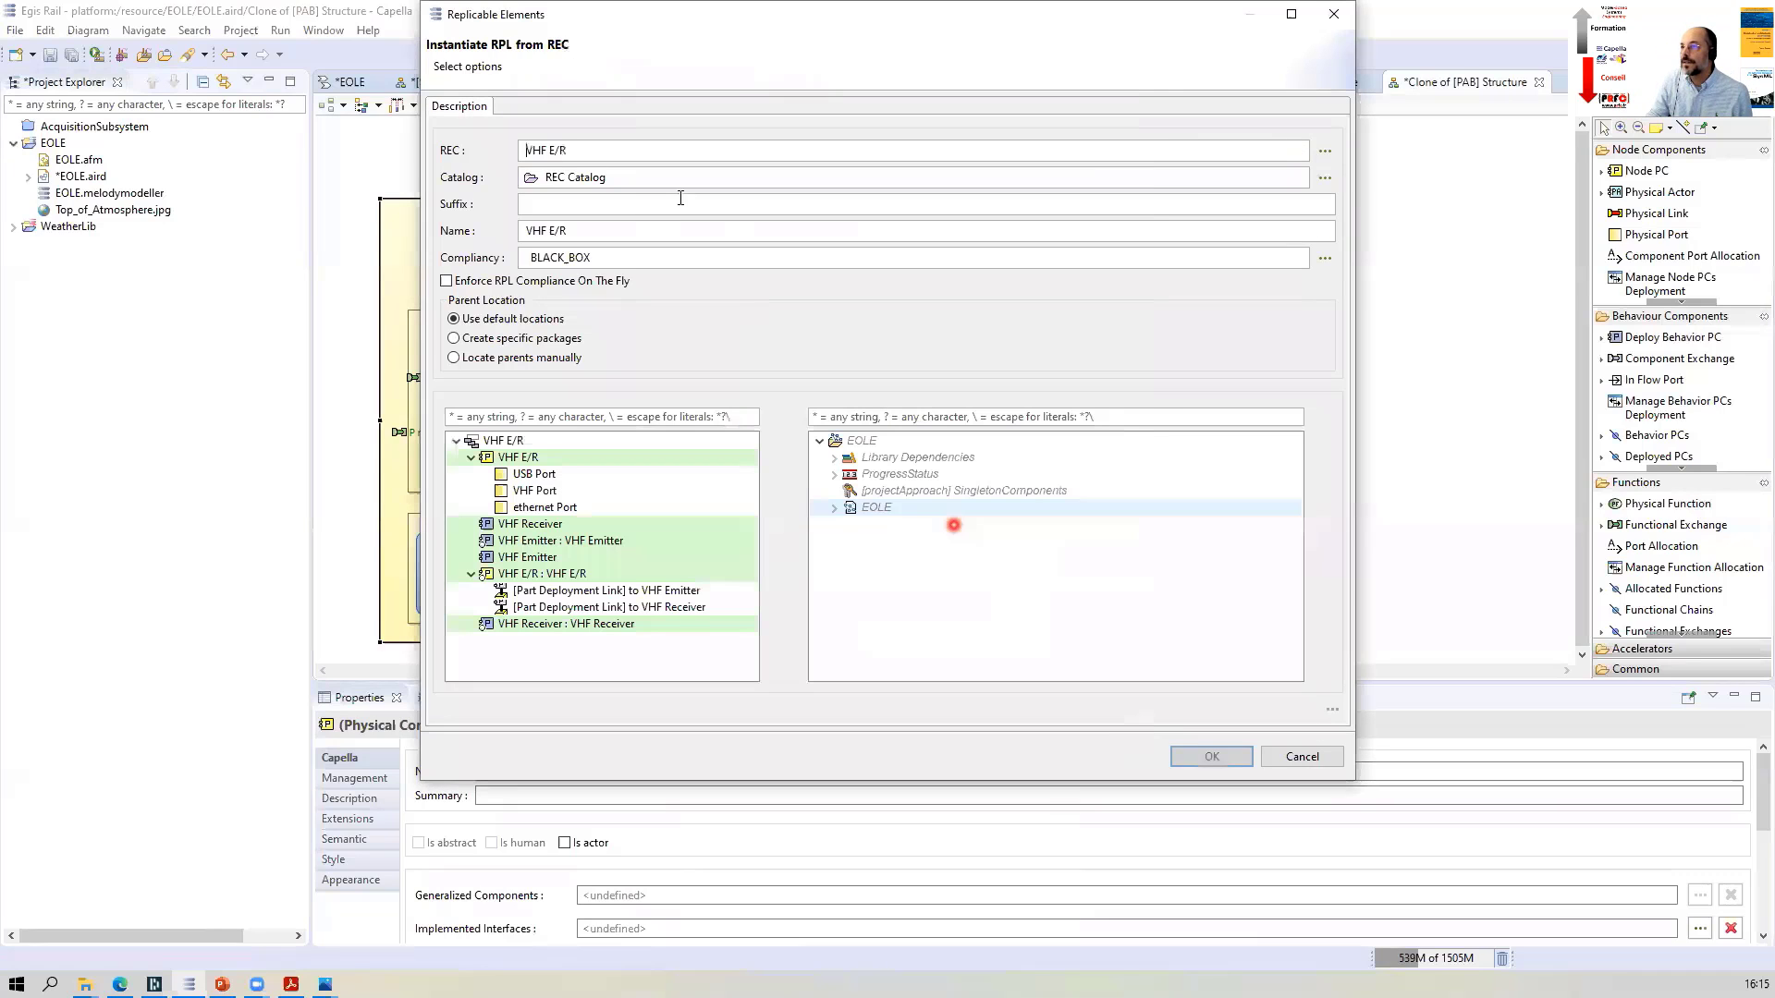
{"action": "left_click", "coordinate": [560, 150]}
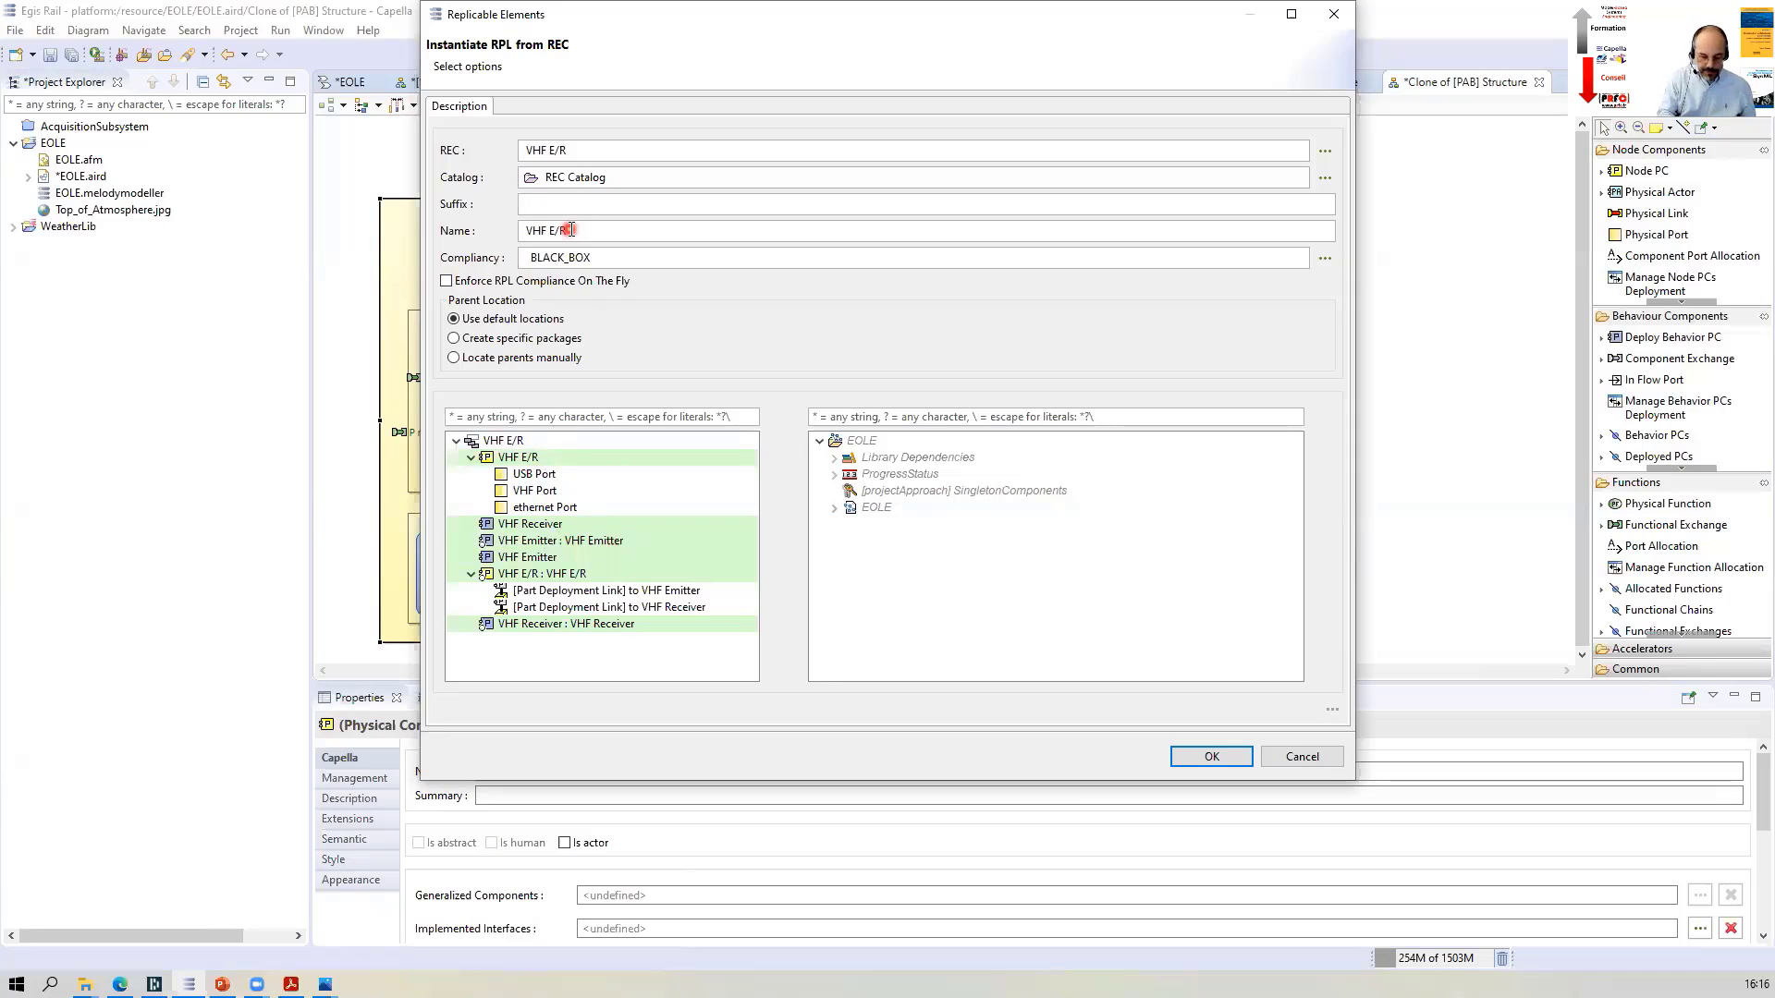
{"action": "type", "text": "on"}
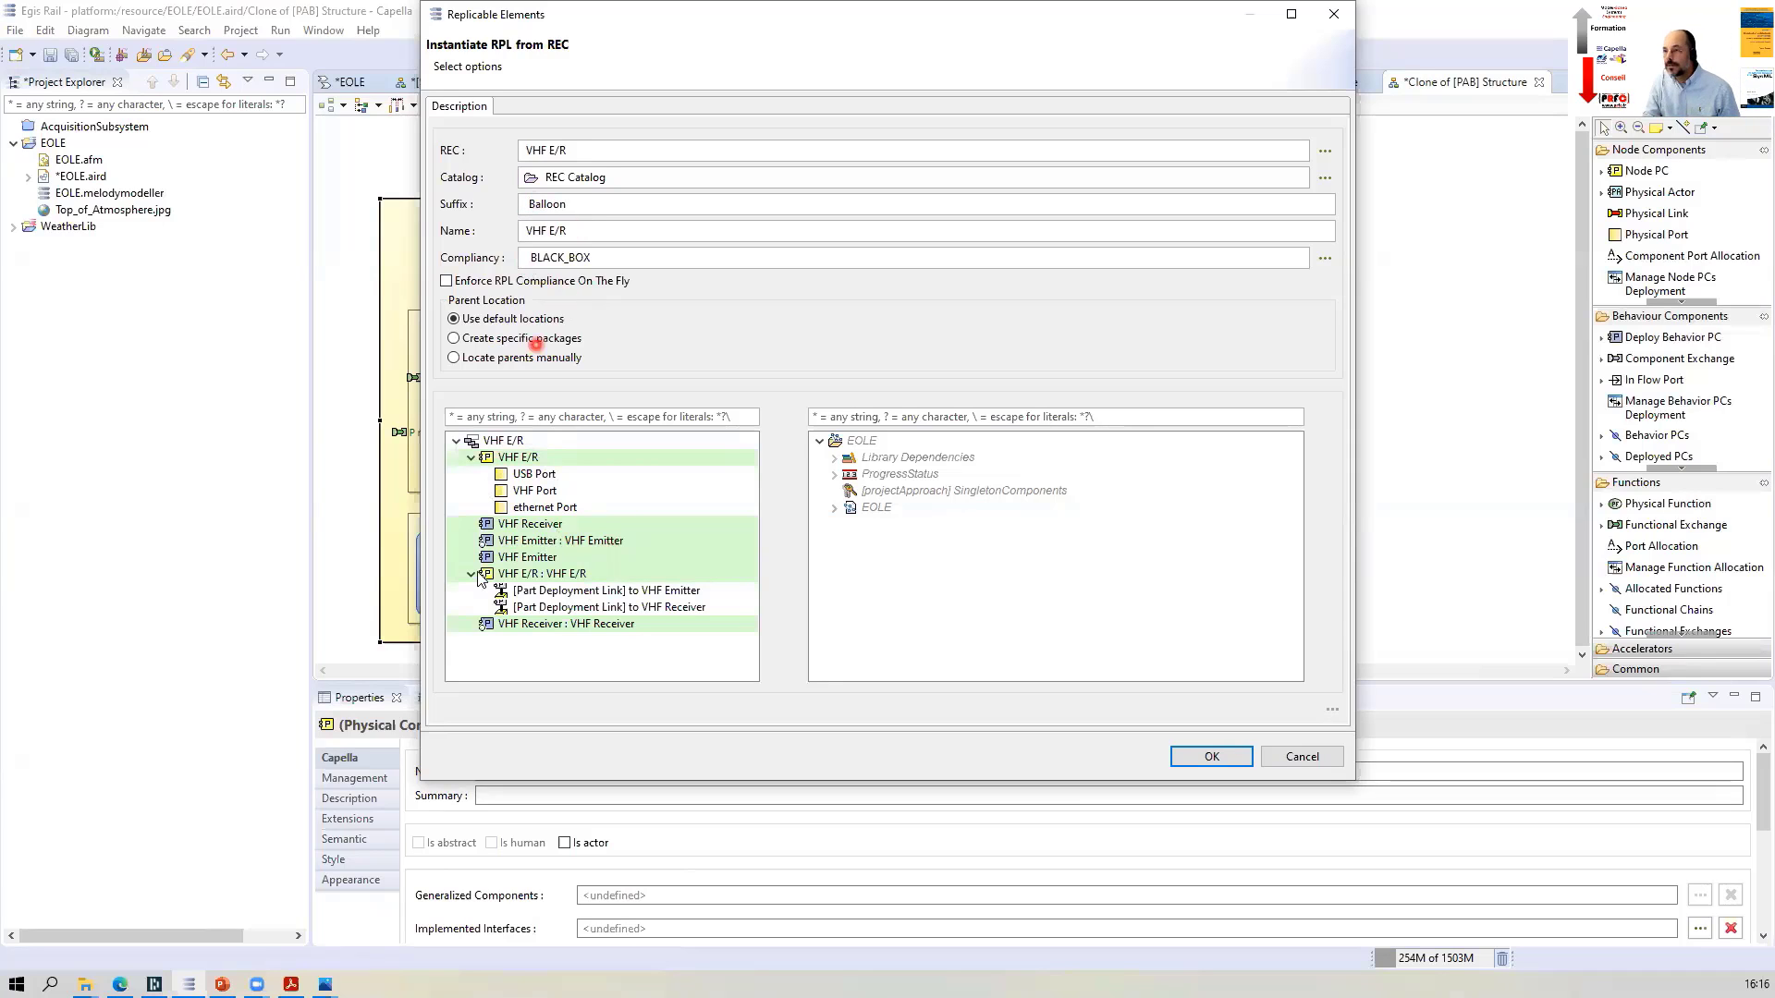
{"action": "left_click", "coordinate": [581, 525]}
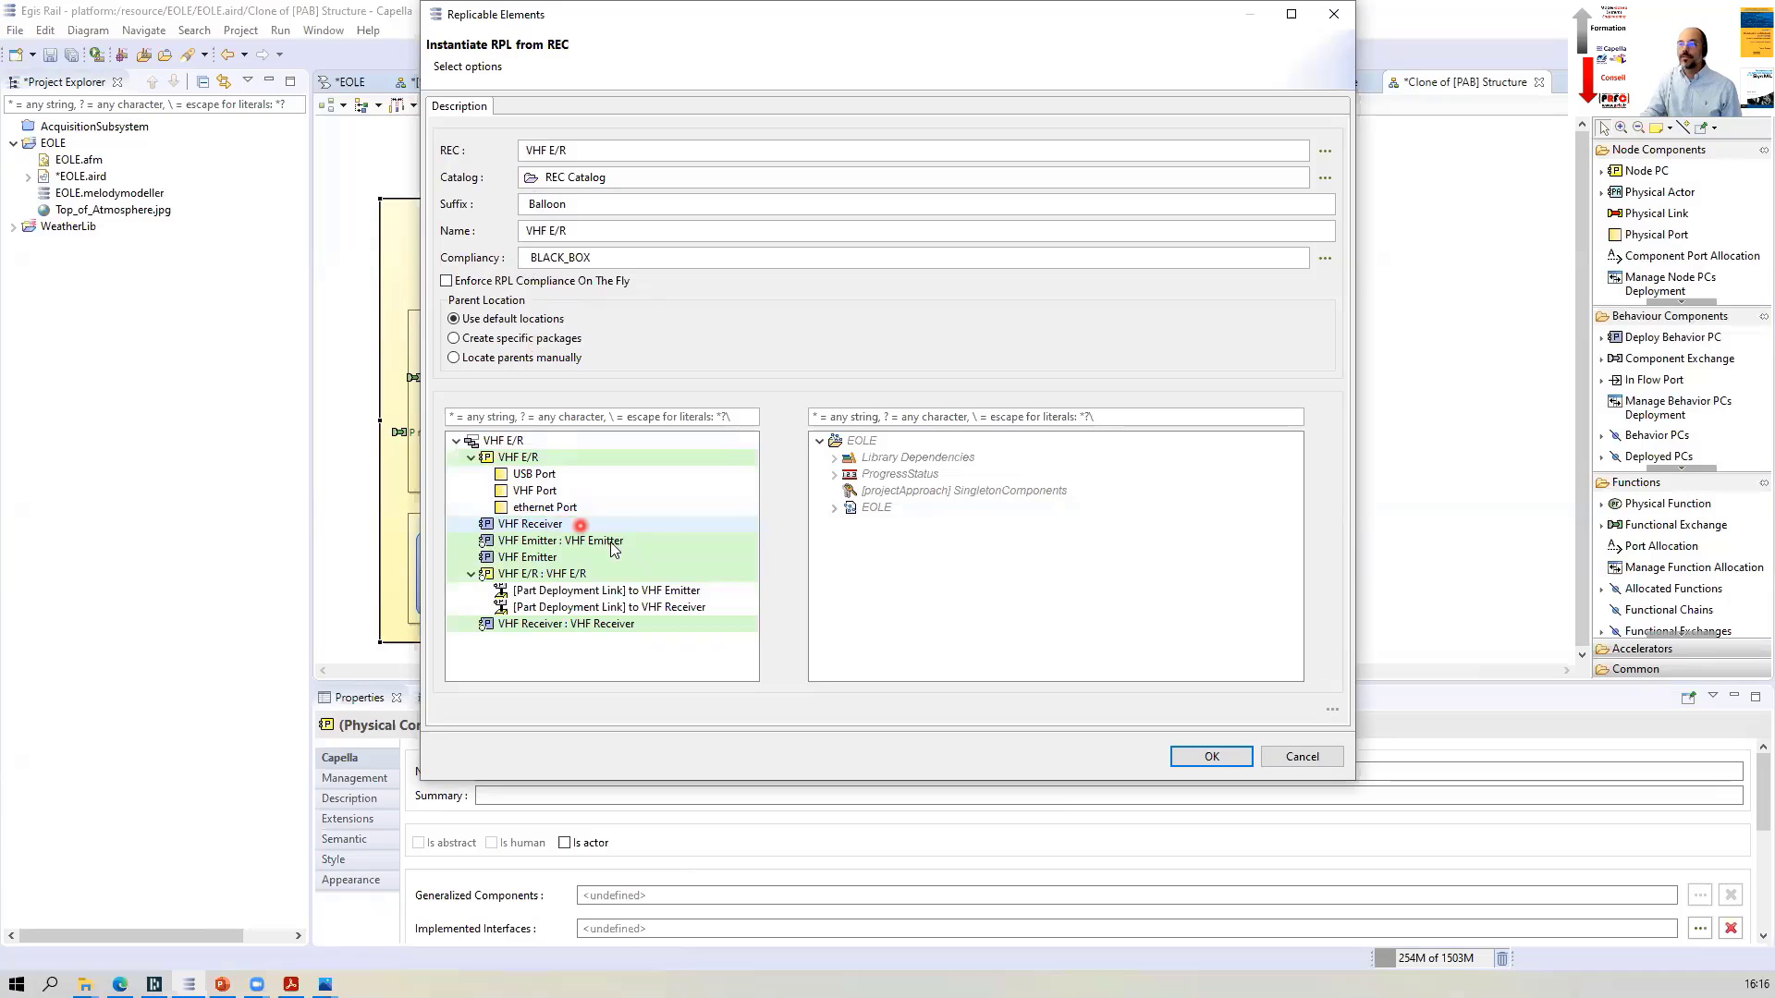
{"action": "left_click", "coordinate": [1231, 757]}
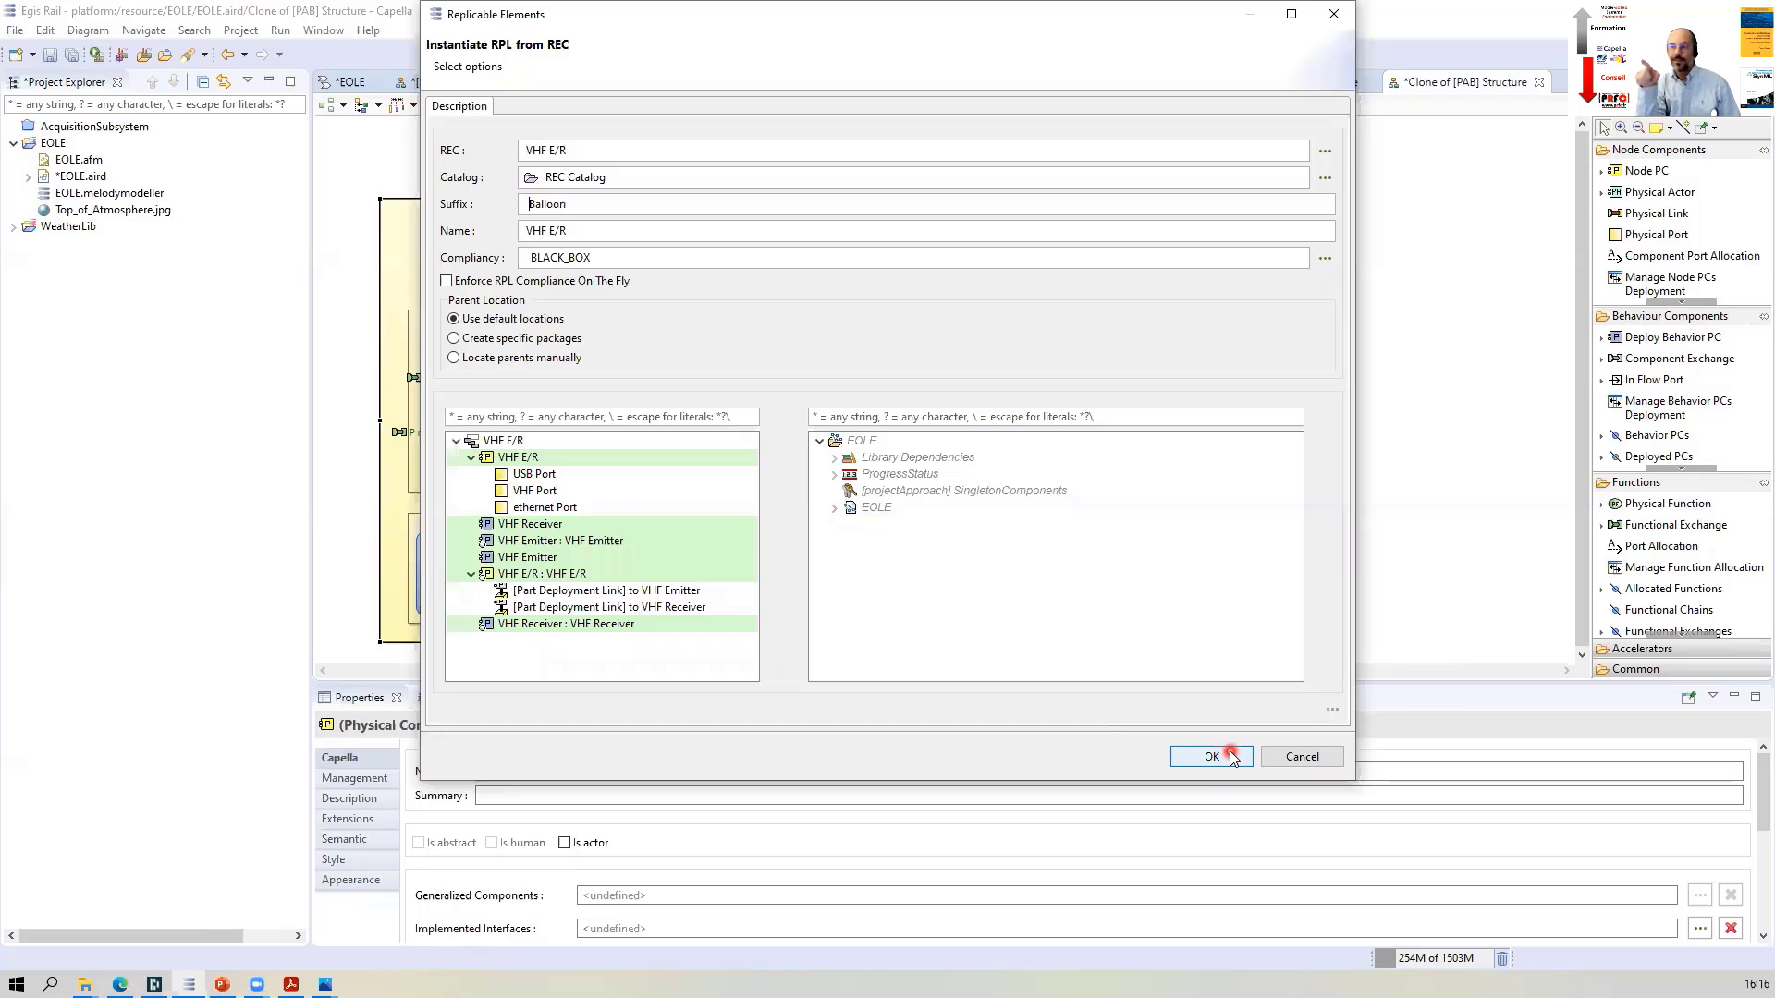
{"action": "left_click", "coordinate": [1230, 757]}
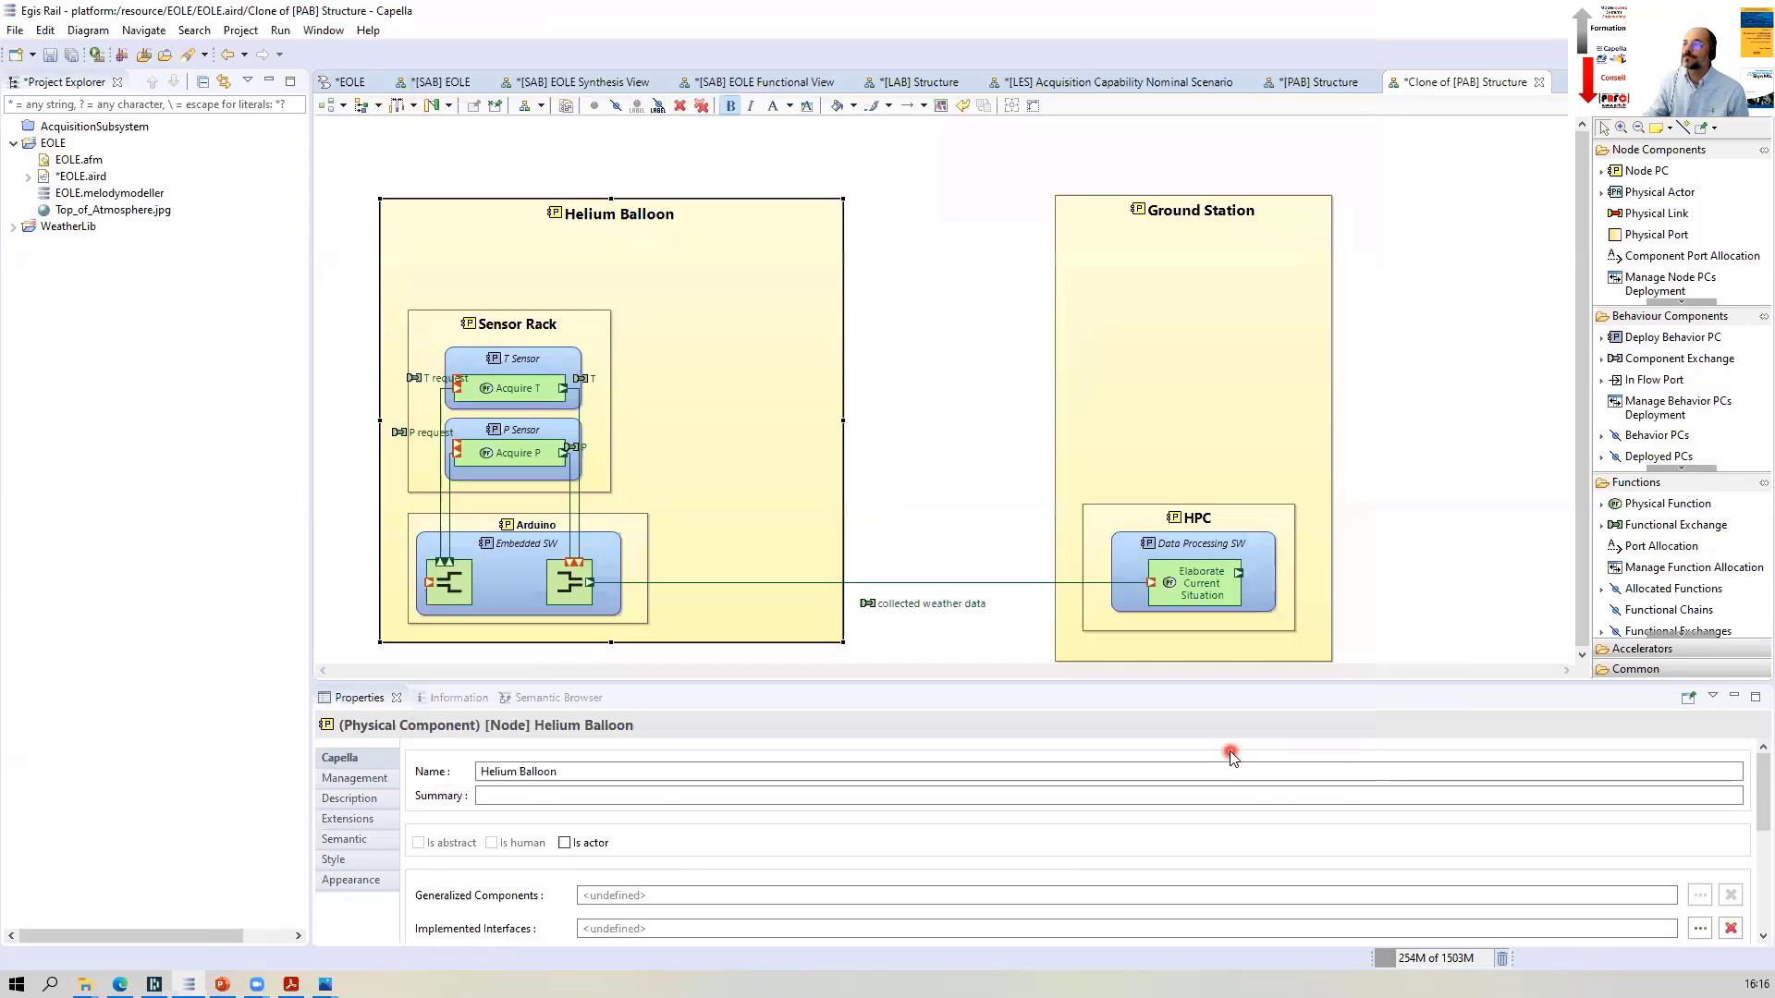
Reveal Helium Balloon's contents in the project tree and show the VHF E/R Balloon node component inside Helium Balloon on the diagram
{"action": "left_click", "coordinate": [758, 275]}
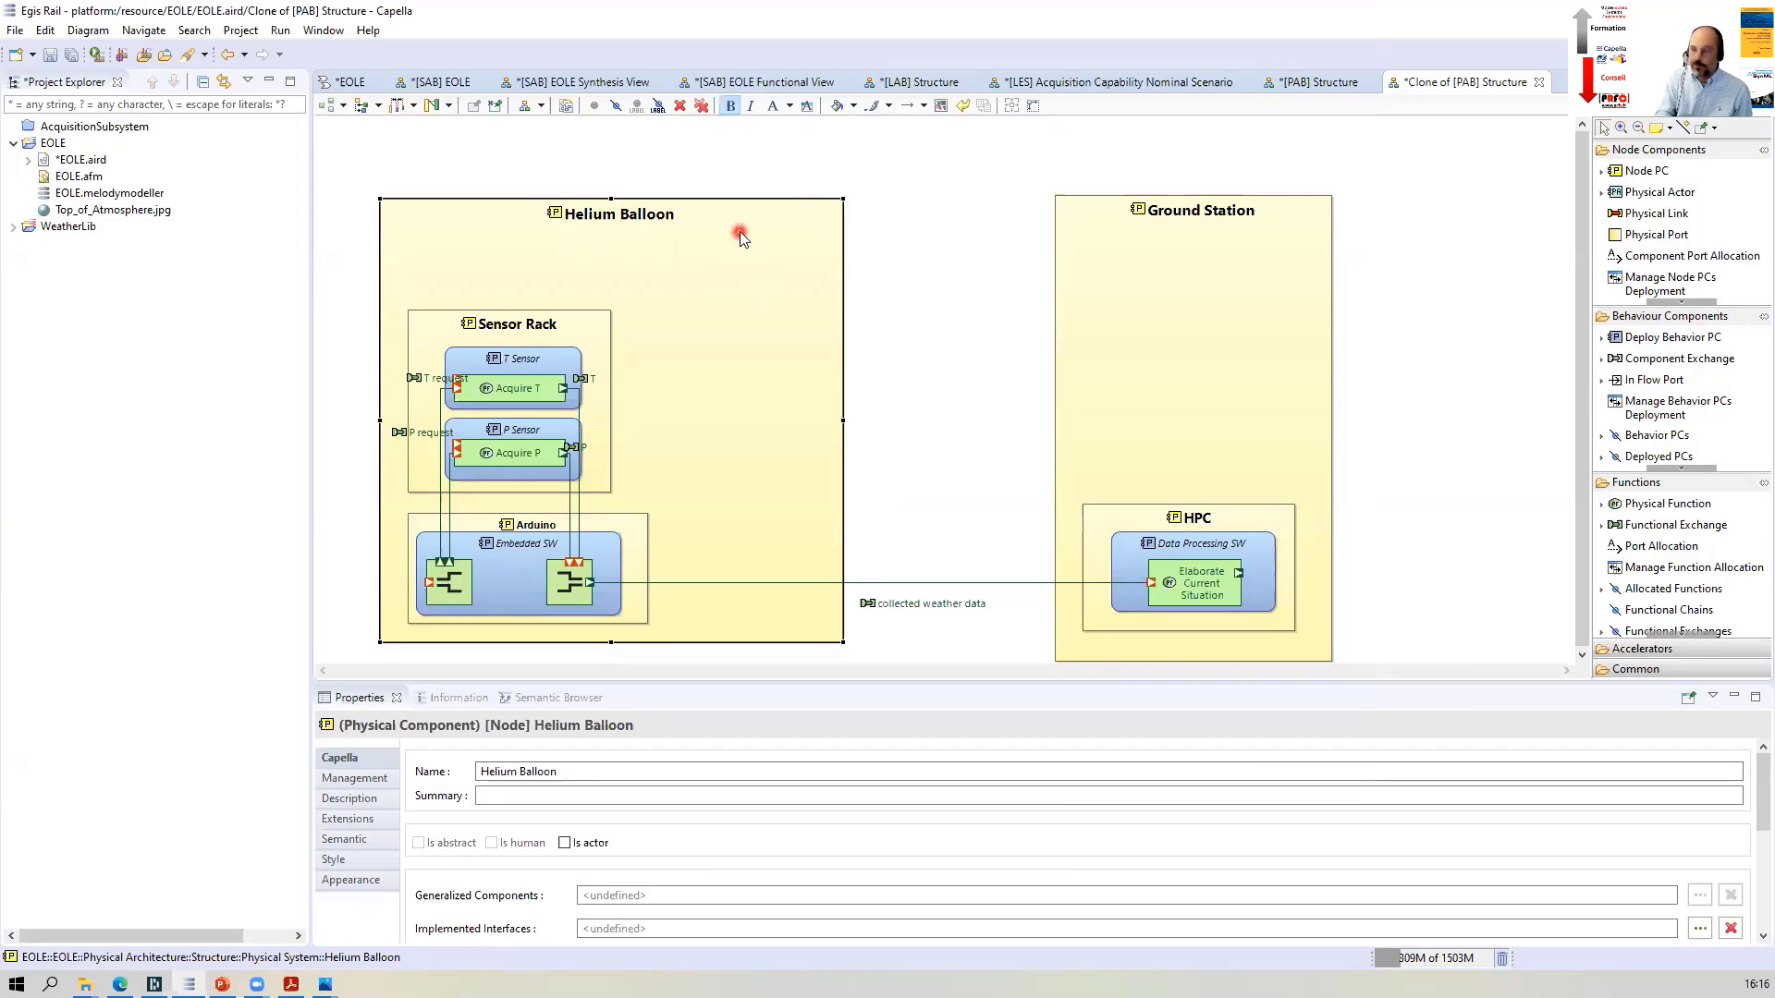
{"action": "key", "text": "F8"}
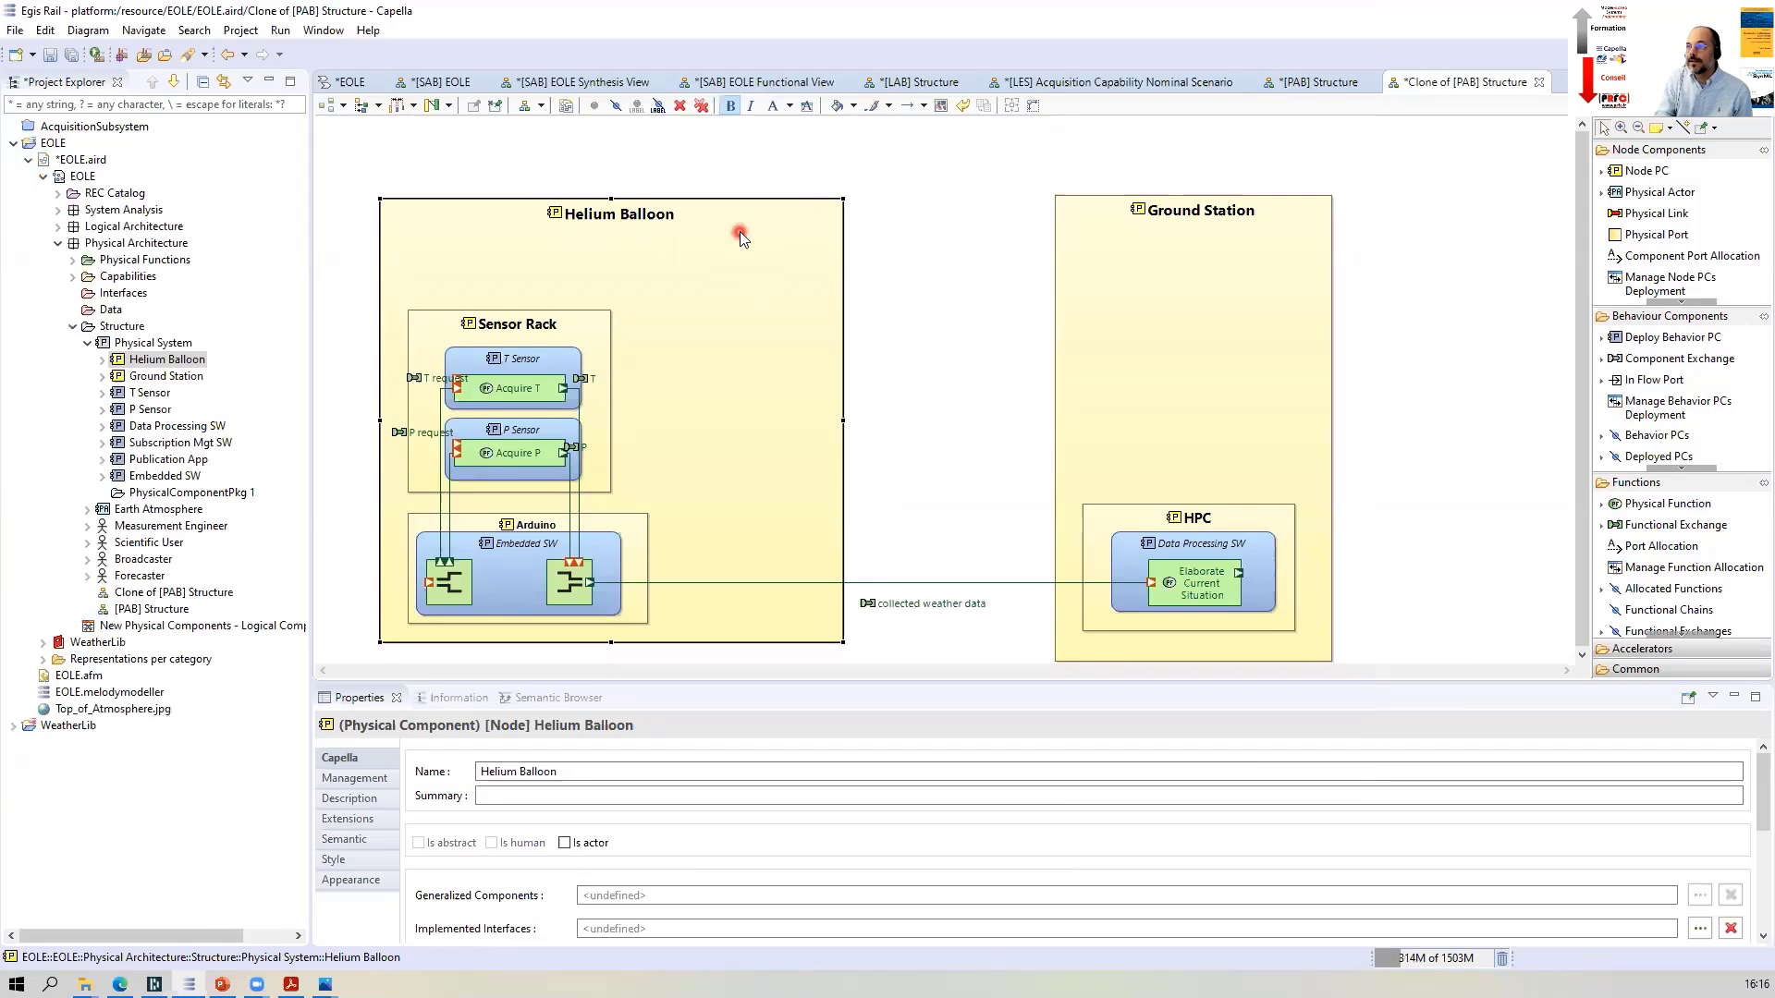
{"action": "left_click", "coordinate": [102, 360]}
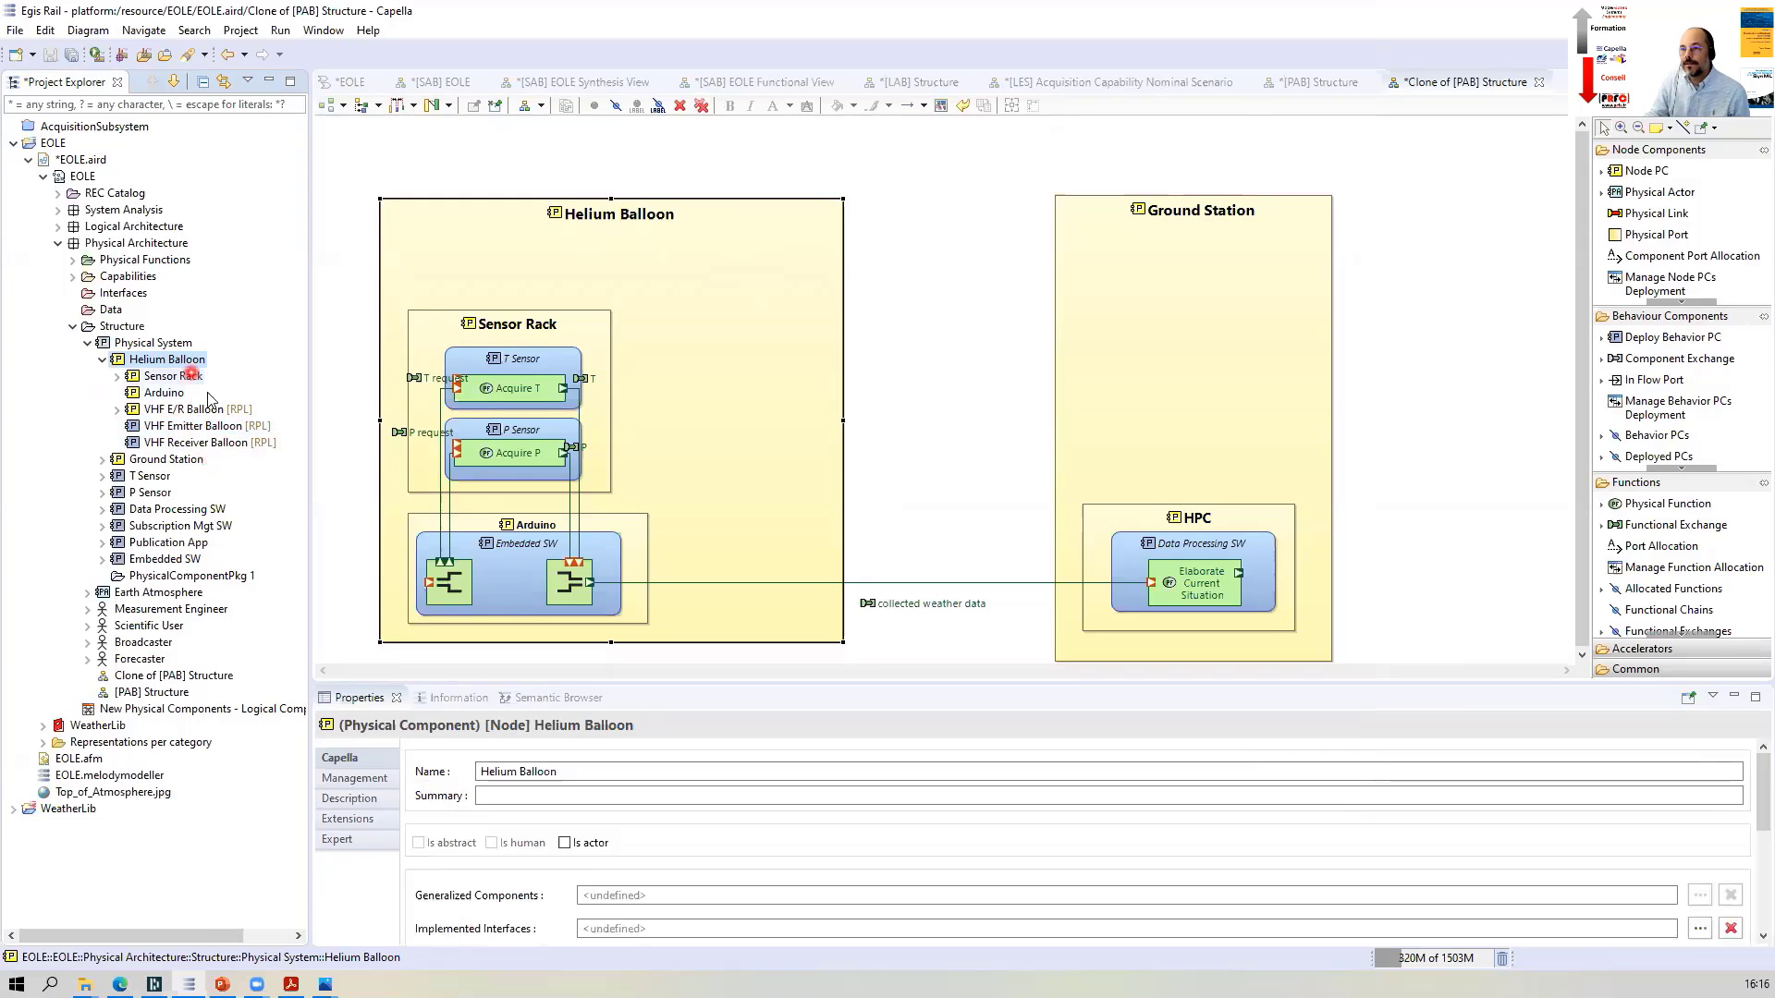
{"action": "left_click", "coordinate": [1643, 481]}
{"action": "left_click", "coordinate": [1634, 314]}
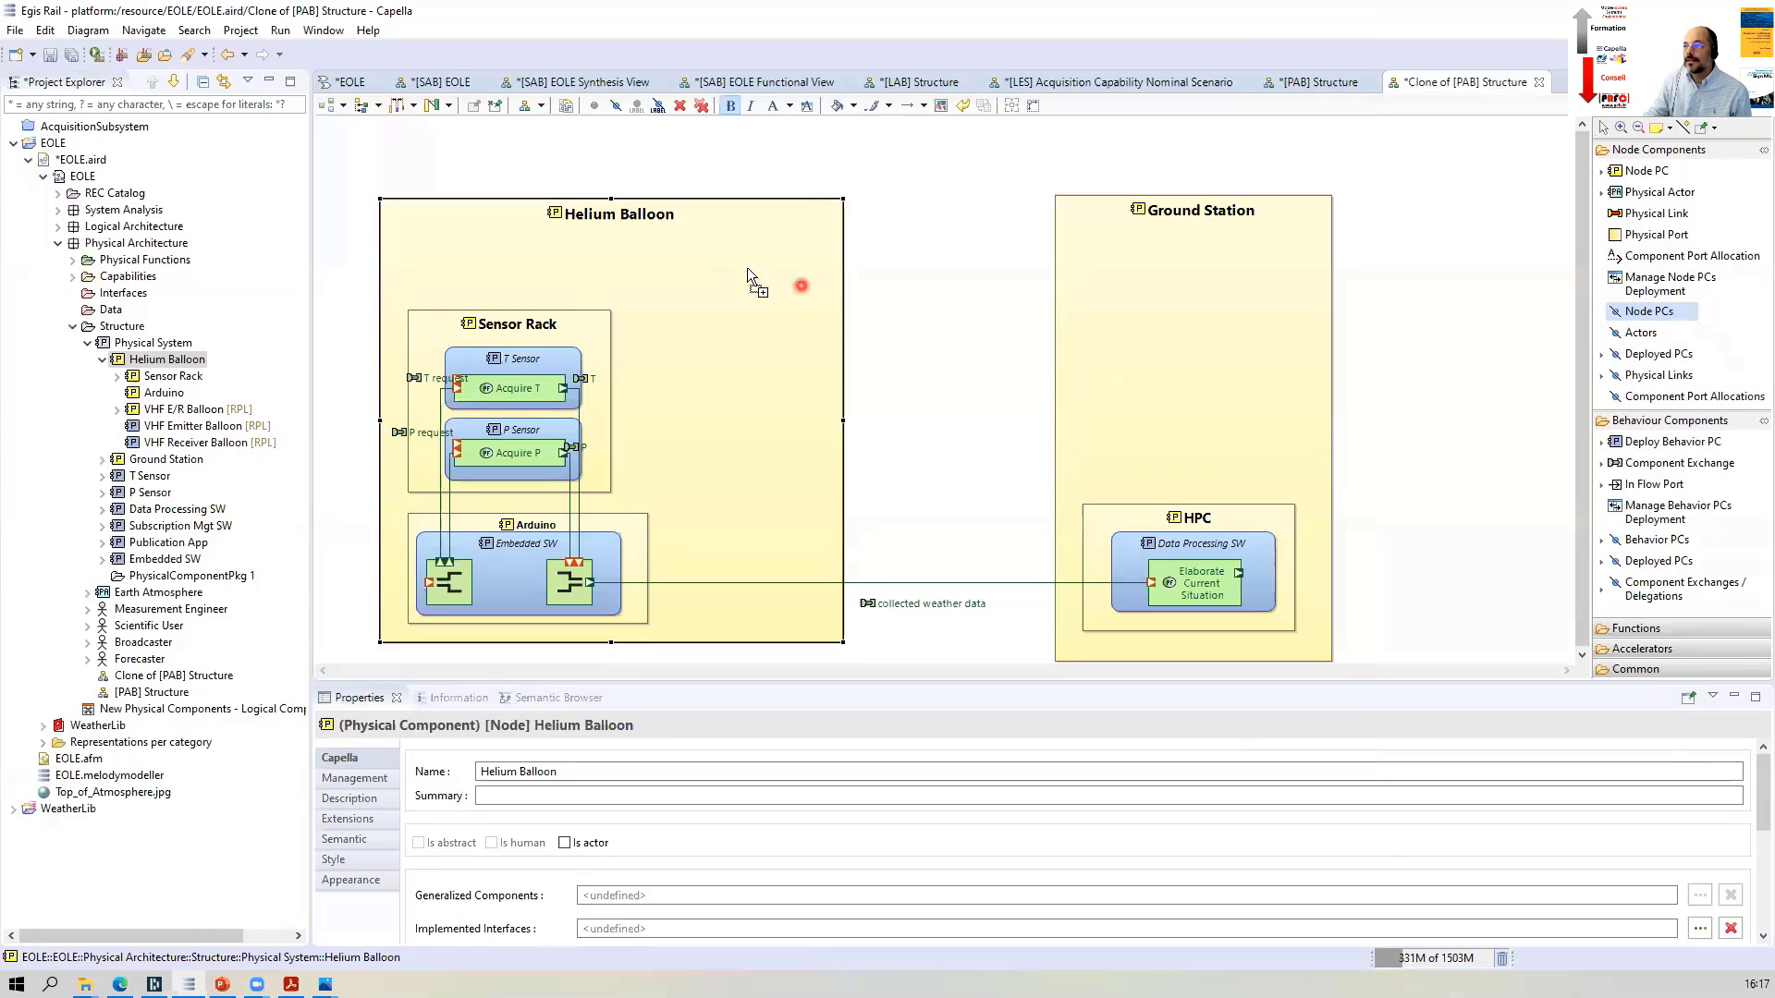
{"action": "left_click", "coordinate": [657, 275]}
{"action": "left_click", "coordinate": [711, 357]}
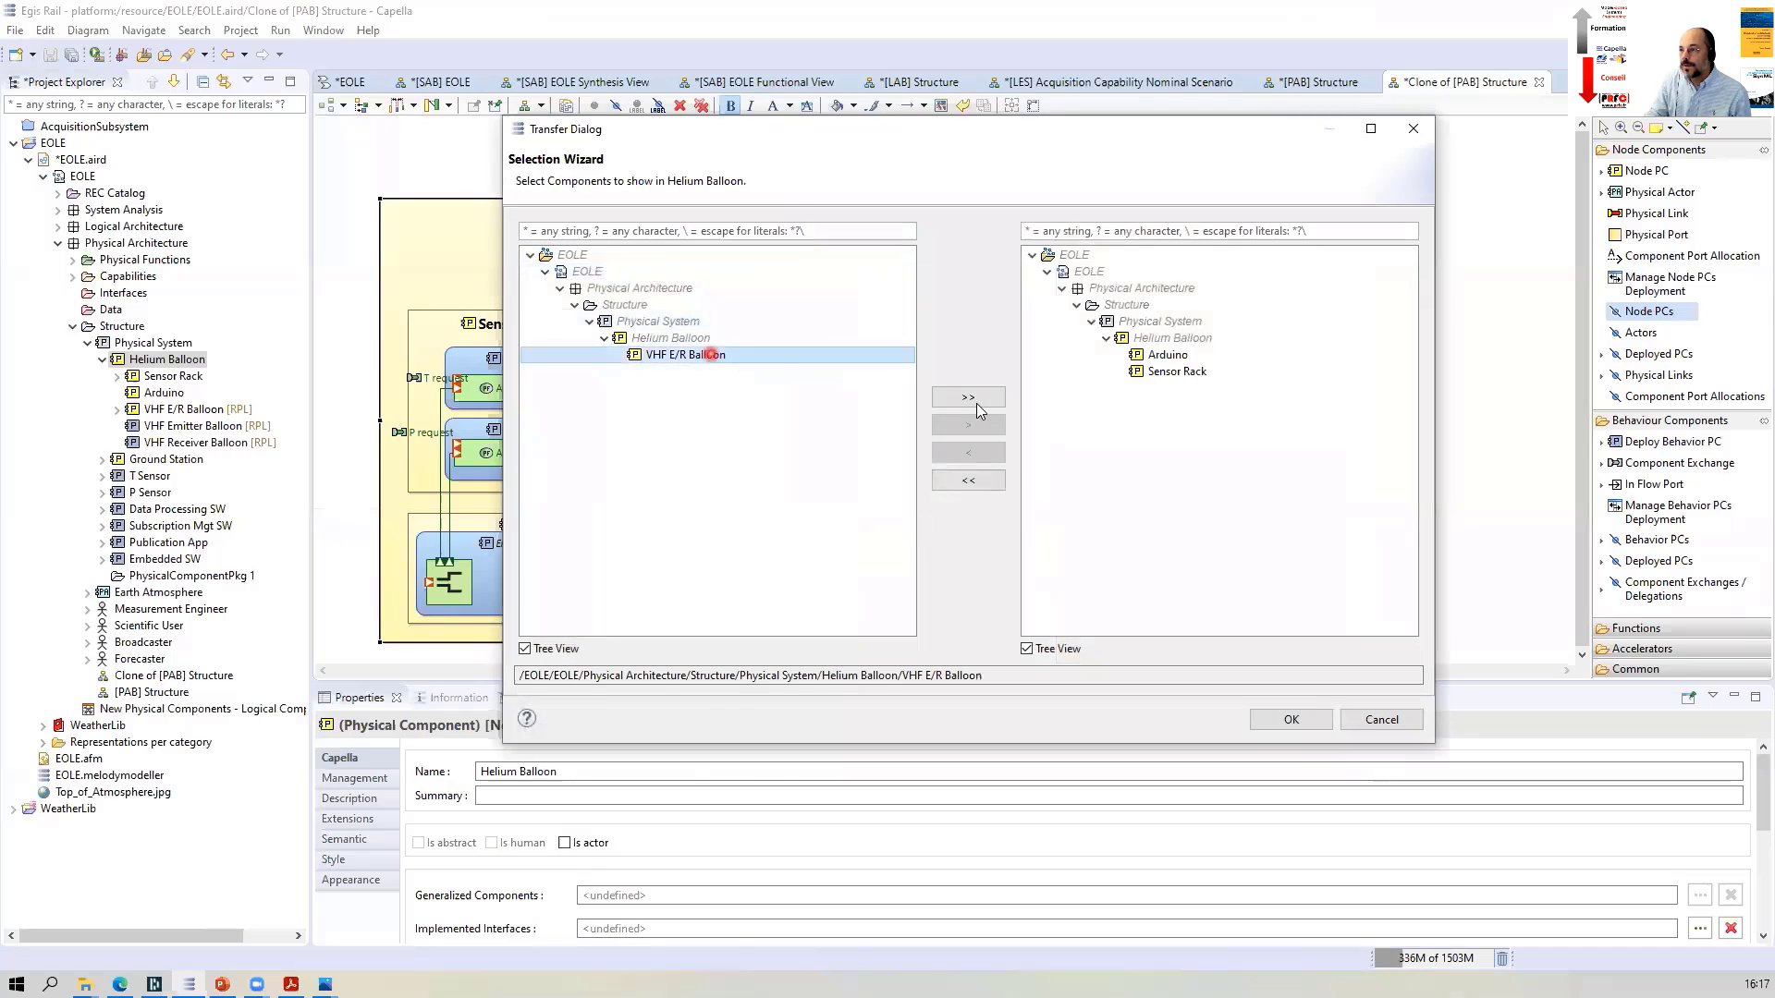
{"action": "left_click", "coordinate": [980, 426]}
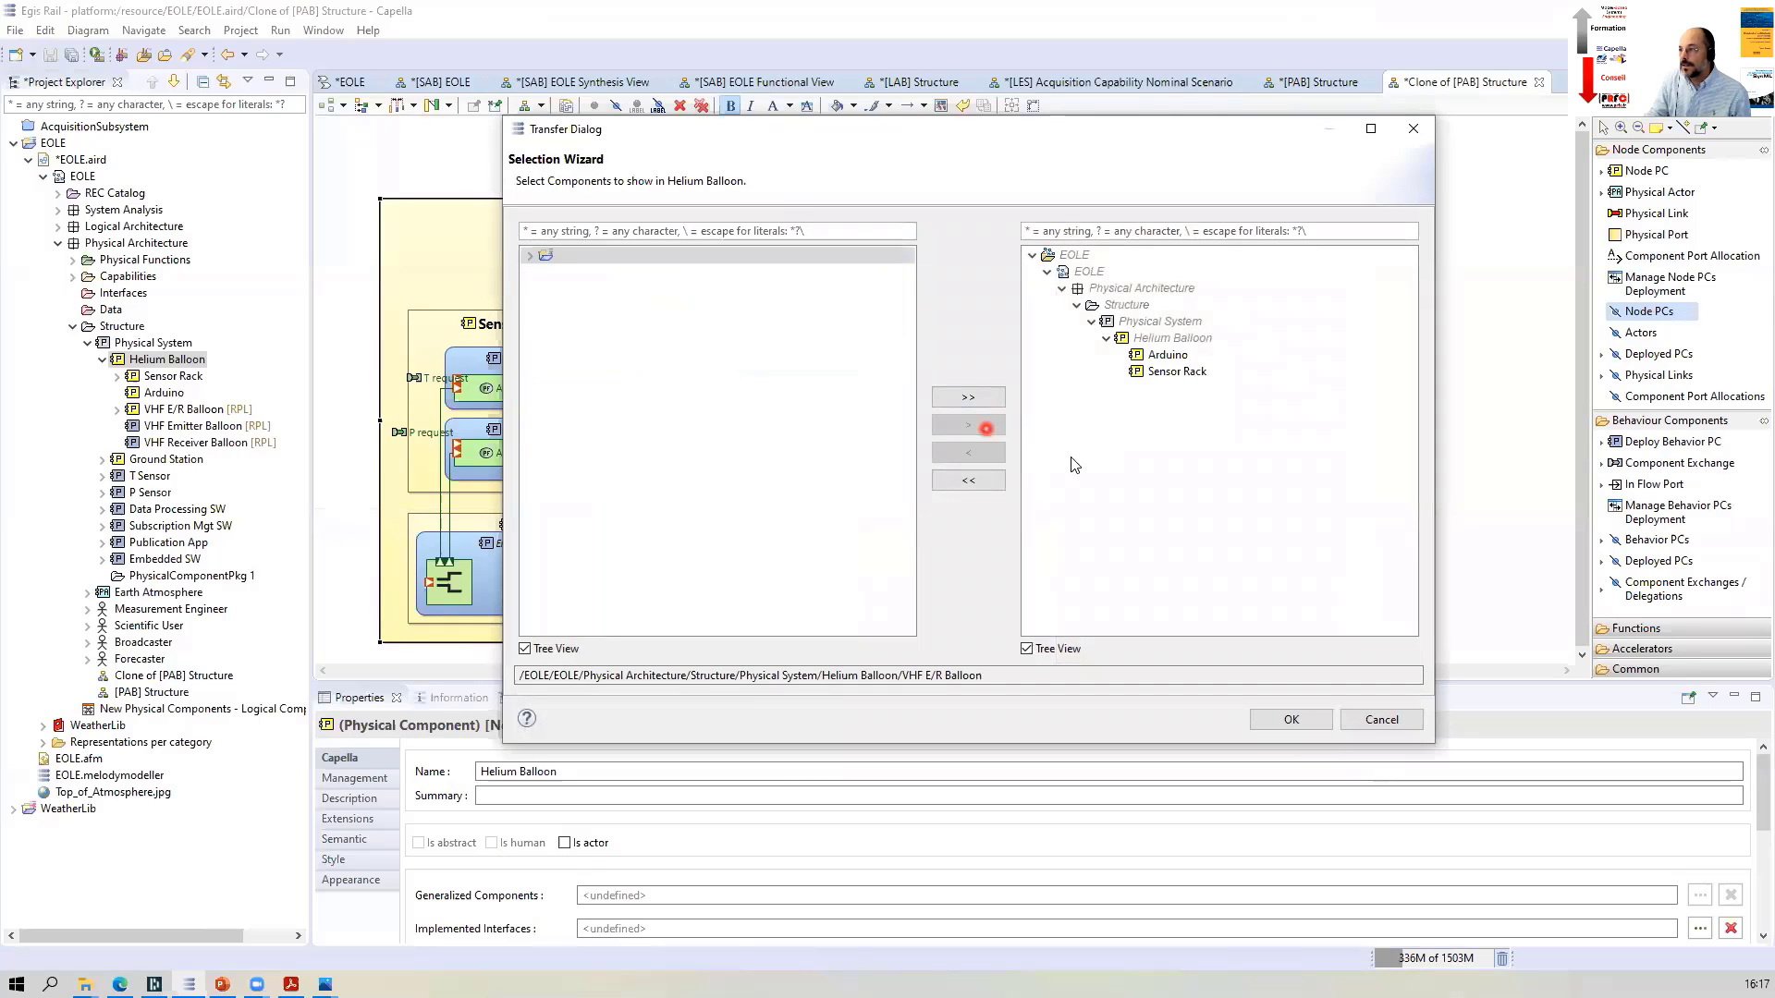
{"action": "left_click", "coordinate": [1291, 719]}
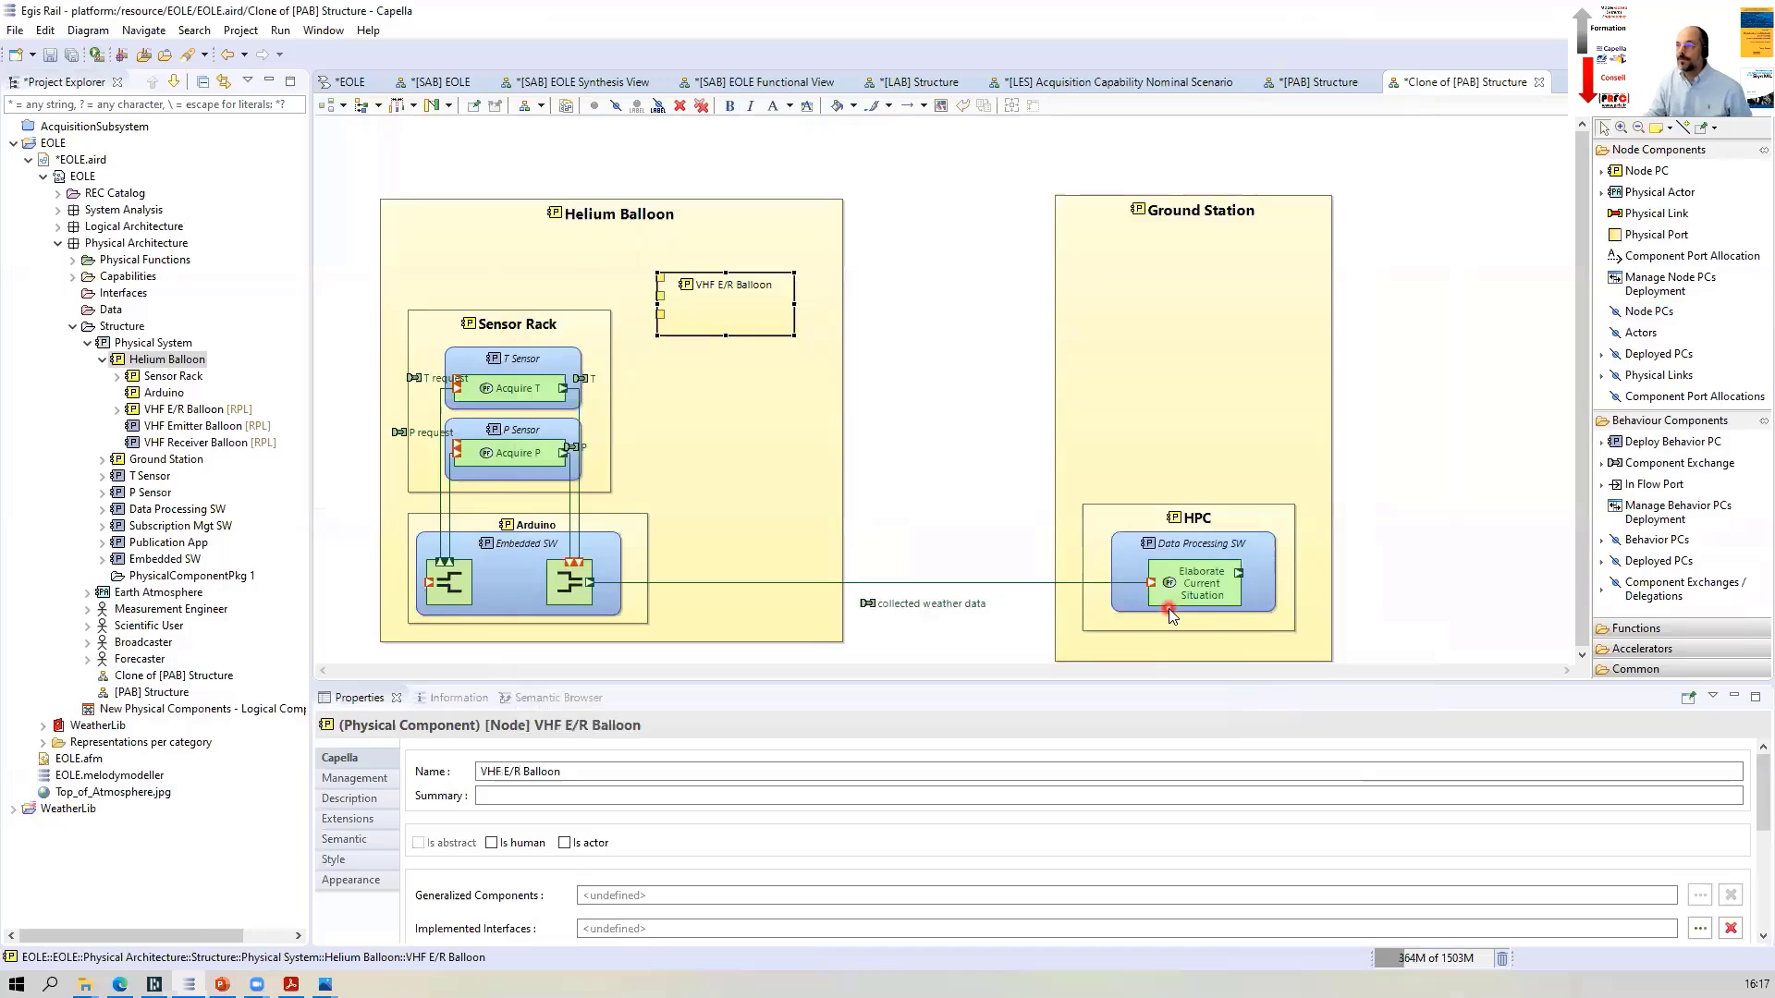
Widen Helium Balloon towards Ground Station and enlarge the VHF E/R Balloon node inside it
{"action": "left_click", "coordinate": [832, 416]}
{"action": "left_click_drag", "start_coordinate": [842, 420], "coordinate": [954, 419]}
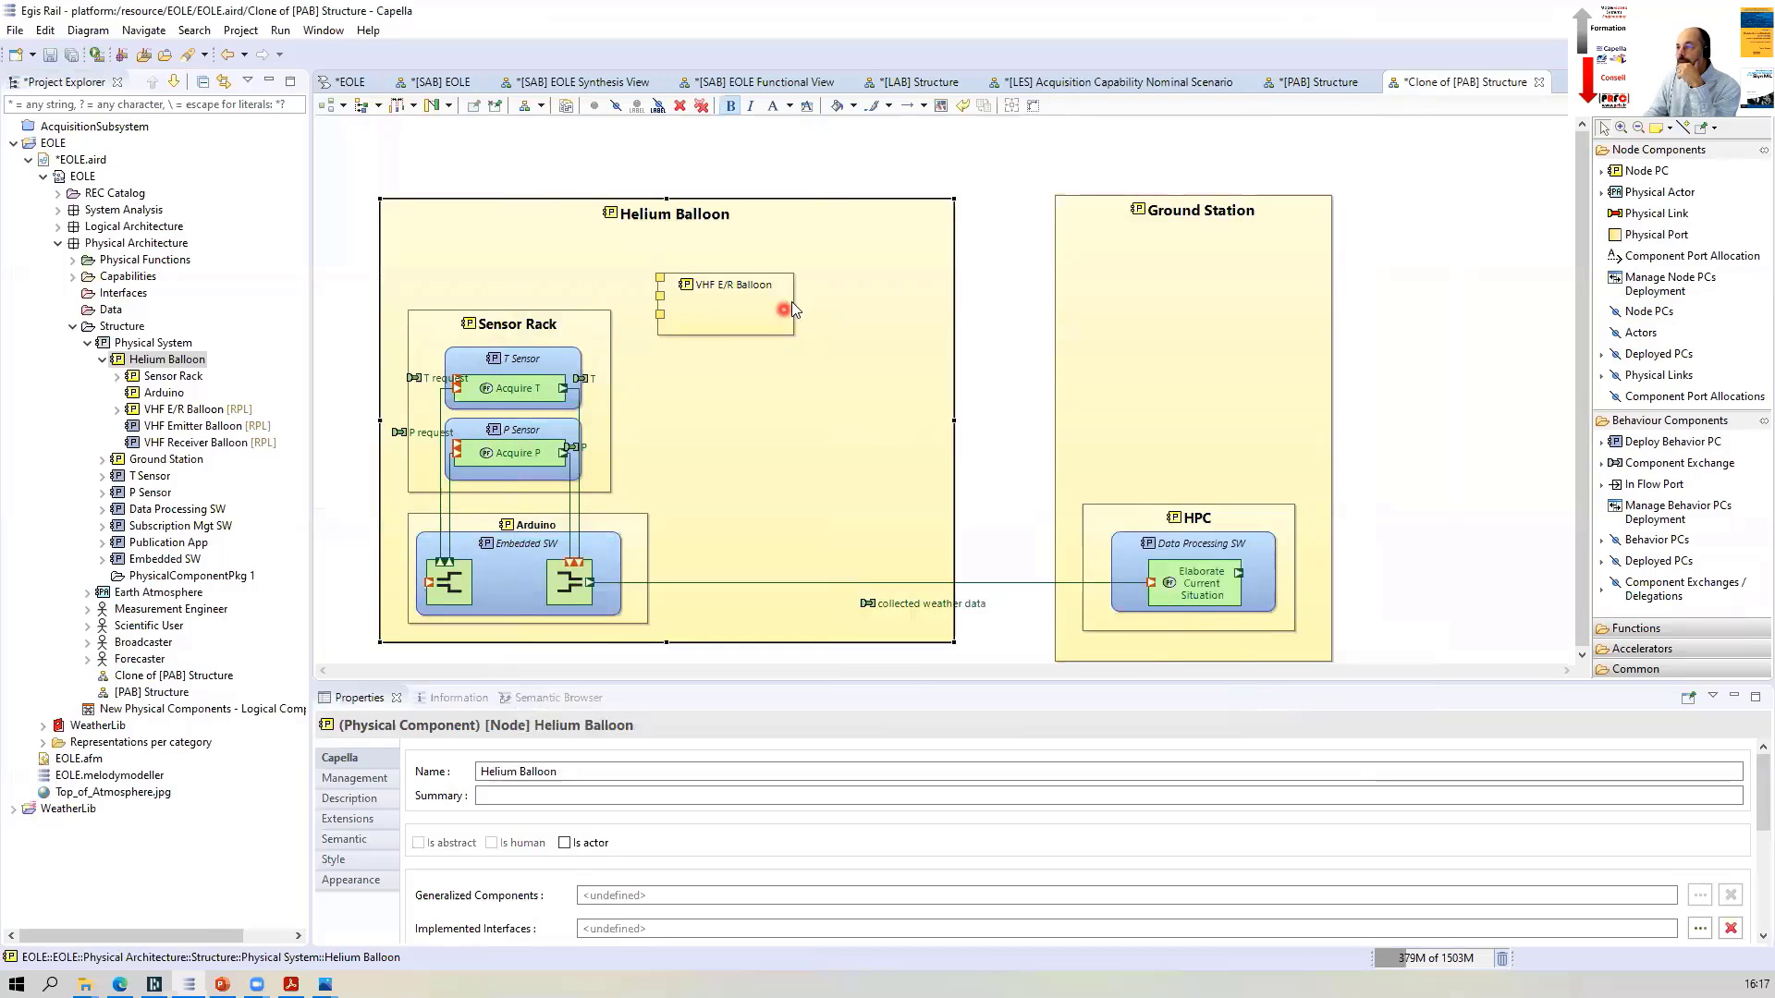
{"action": "left_click_drag", "start_coordinate": [790, 335], "coordinate": [872, 377]}
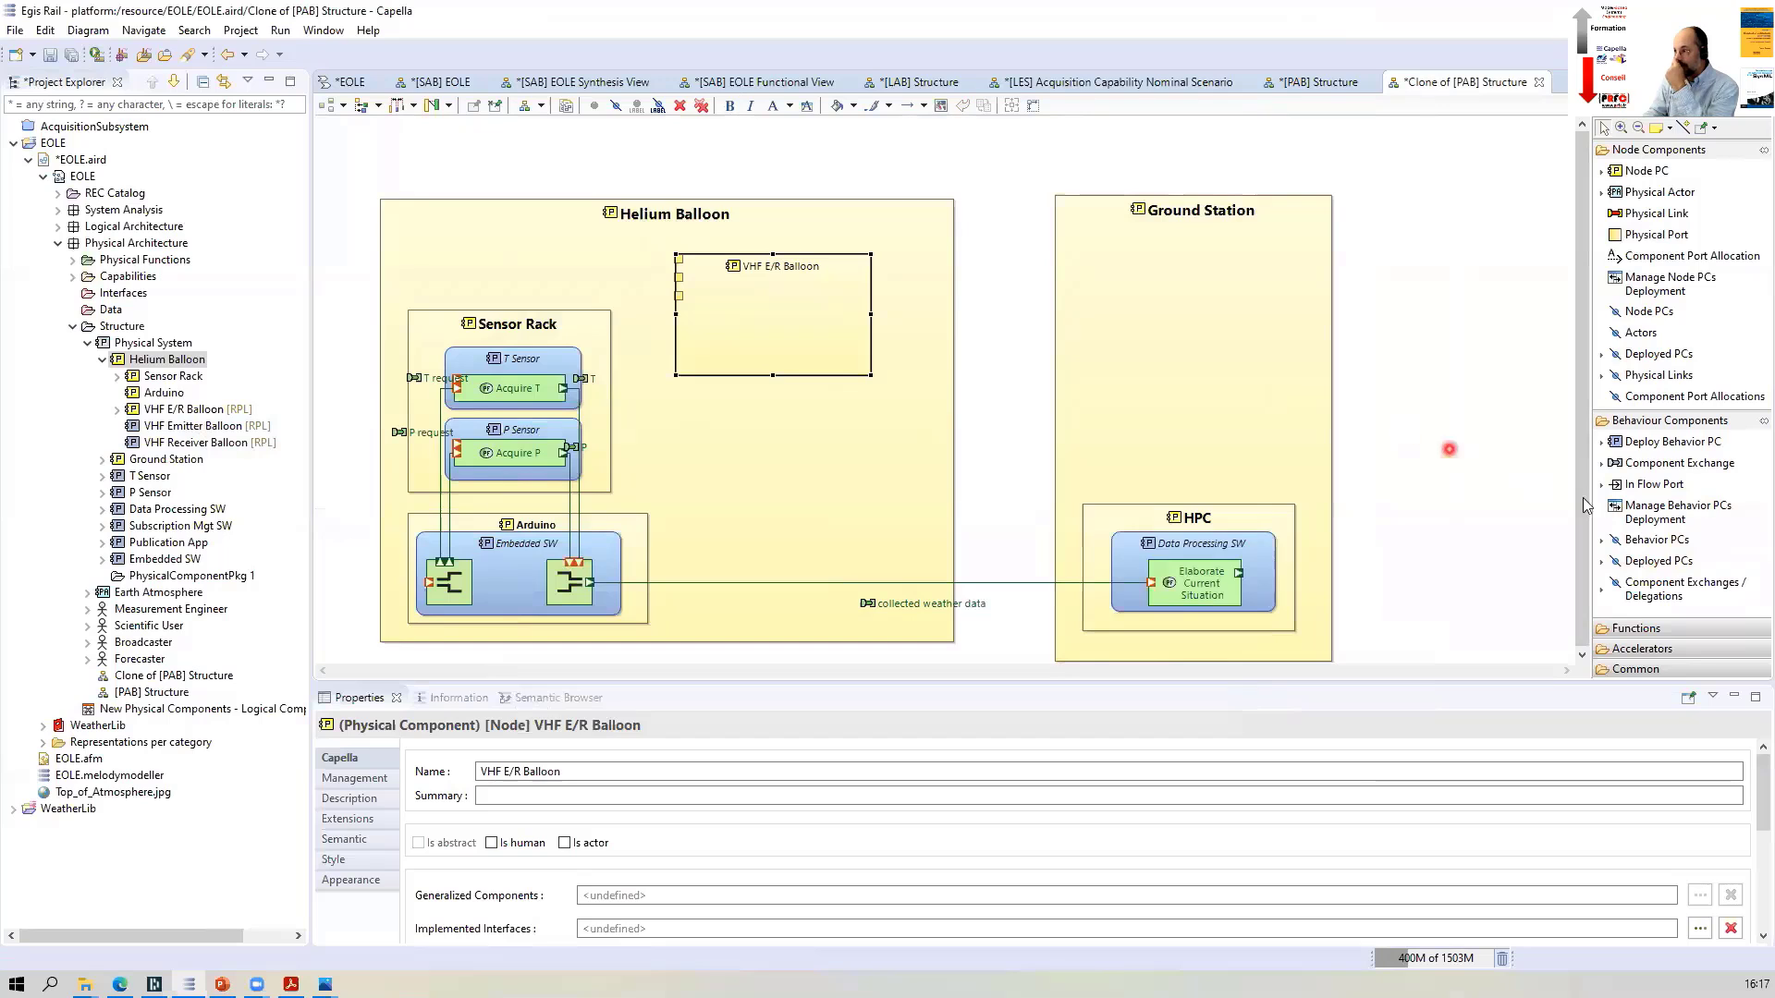
Show the deployed components VHF Emitter Balloon and VHF Receiver Balloon inside VHF E/R Balloon
{"action": "left_click", "coordinate": [1652, 566]}
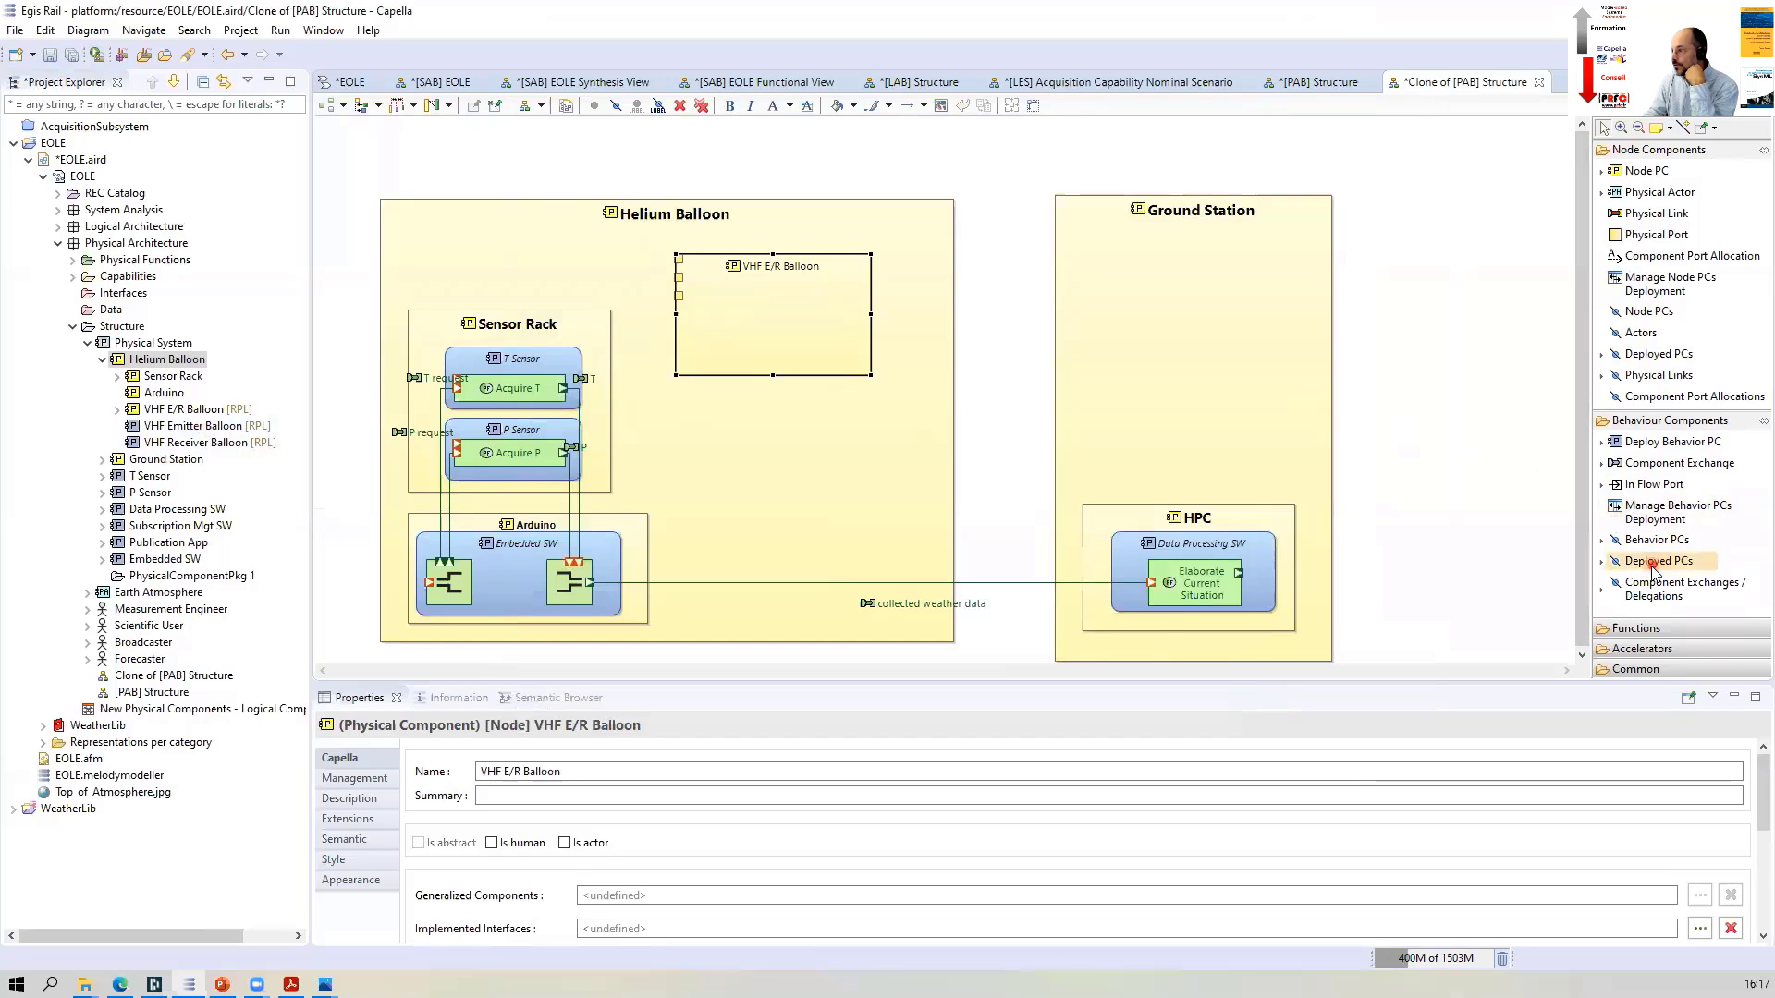
{"action": "left_click", "coordinate": [752, 303]}
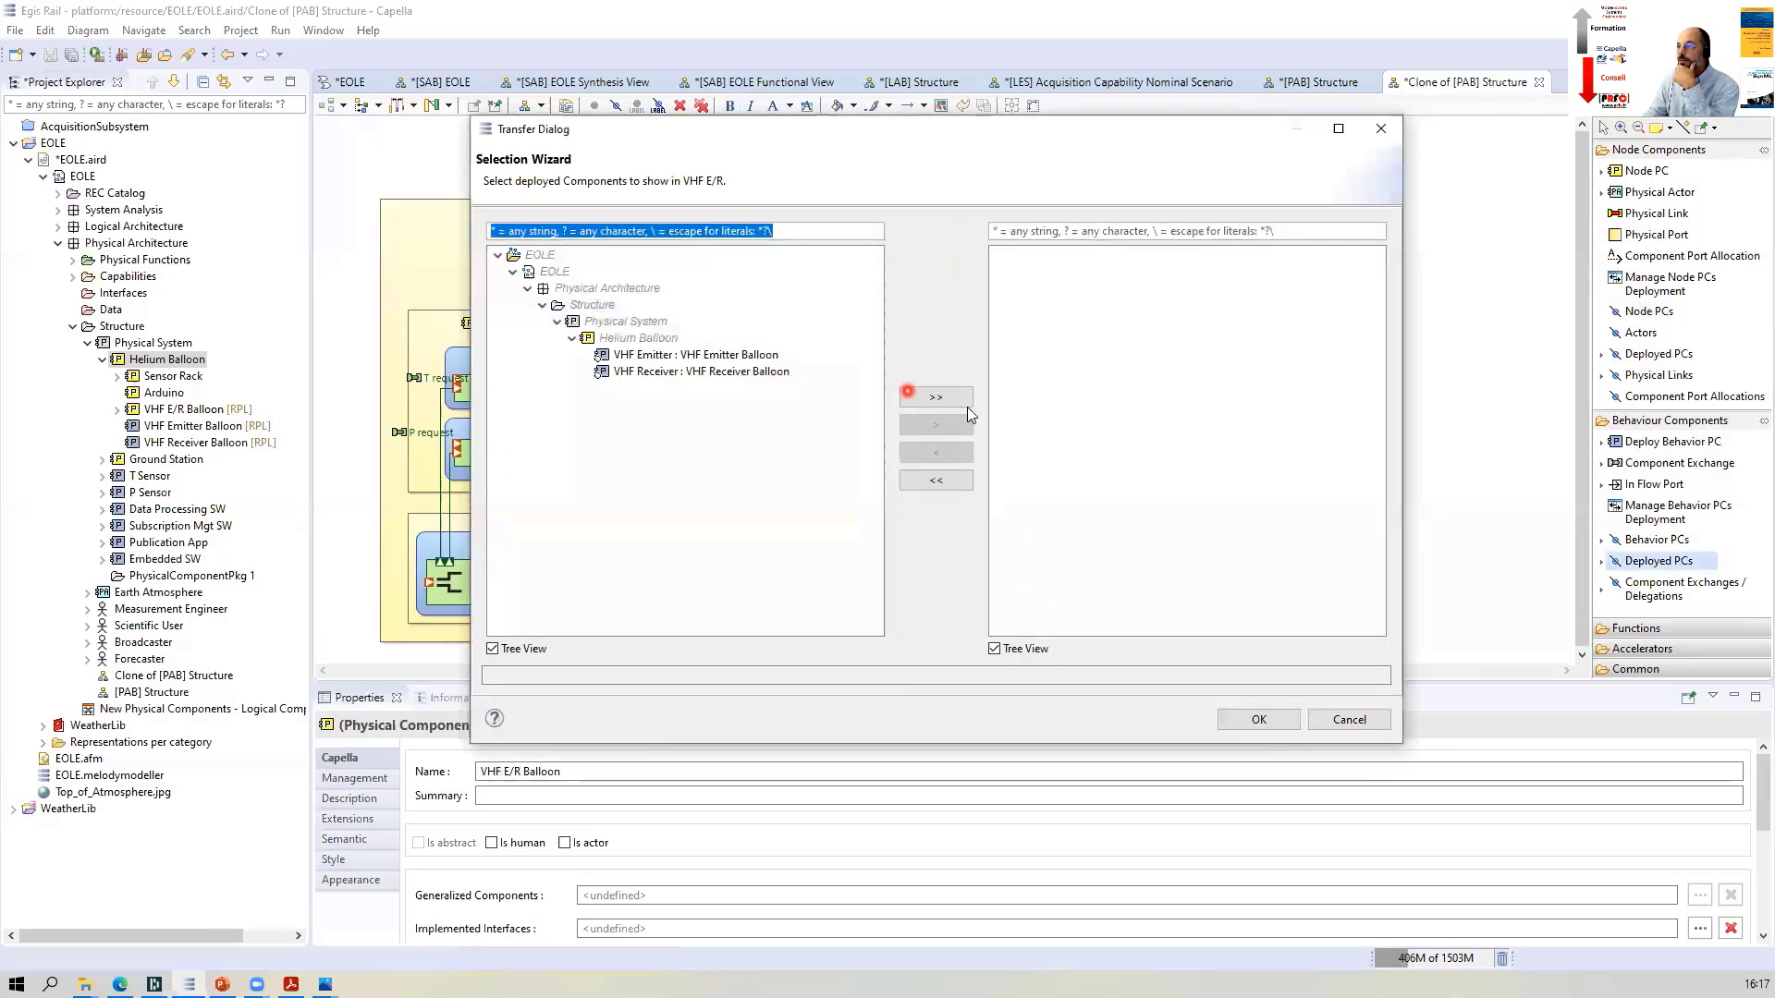
{"action": "left_click", "coordinate": [910, 393]}
{"action": "left_click", "coordinate": [1258, 720]}
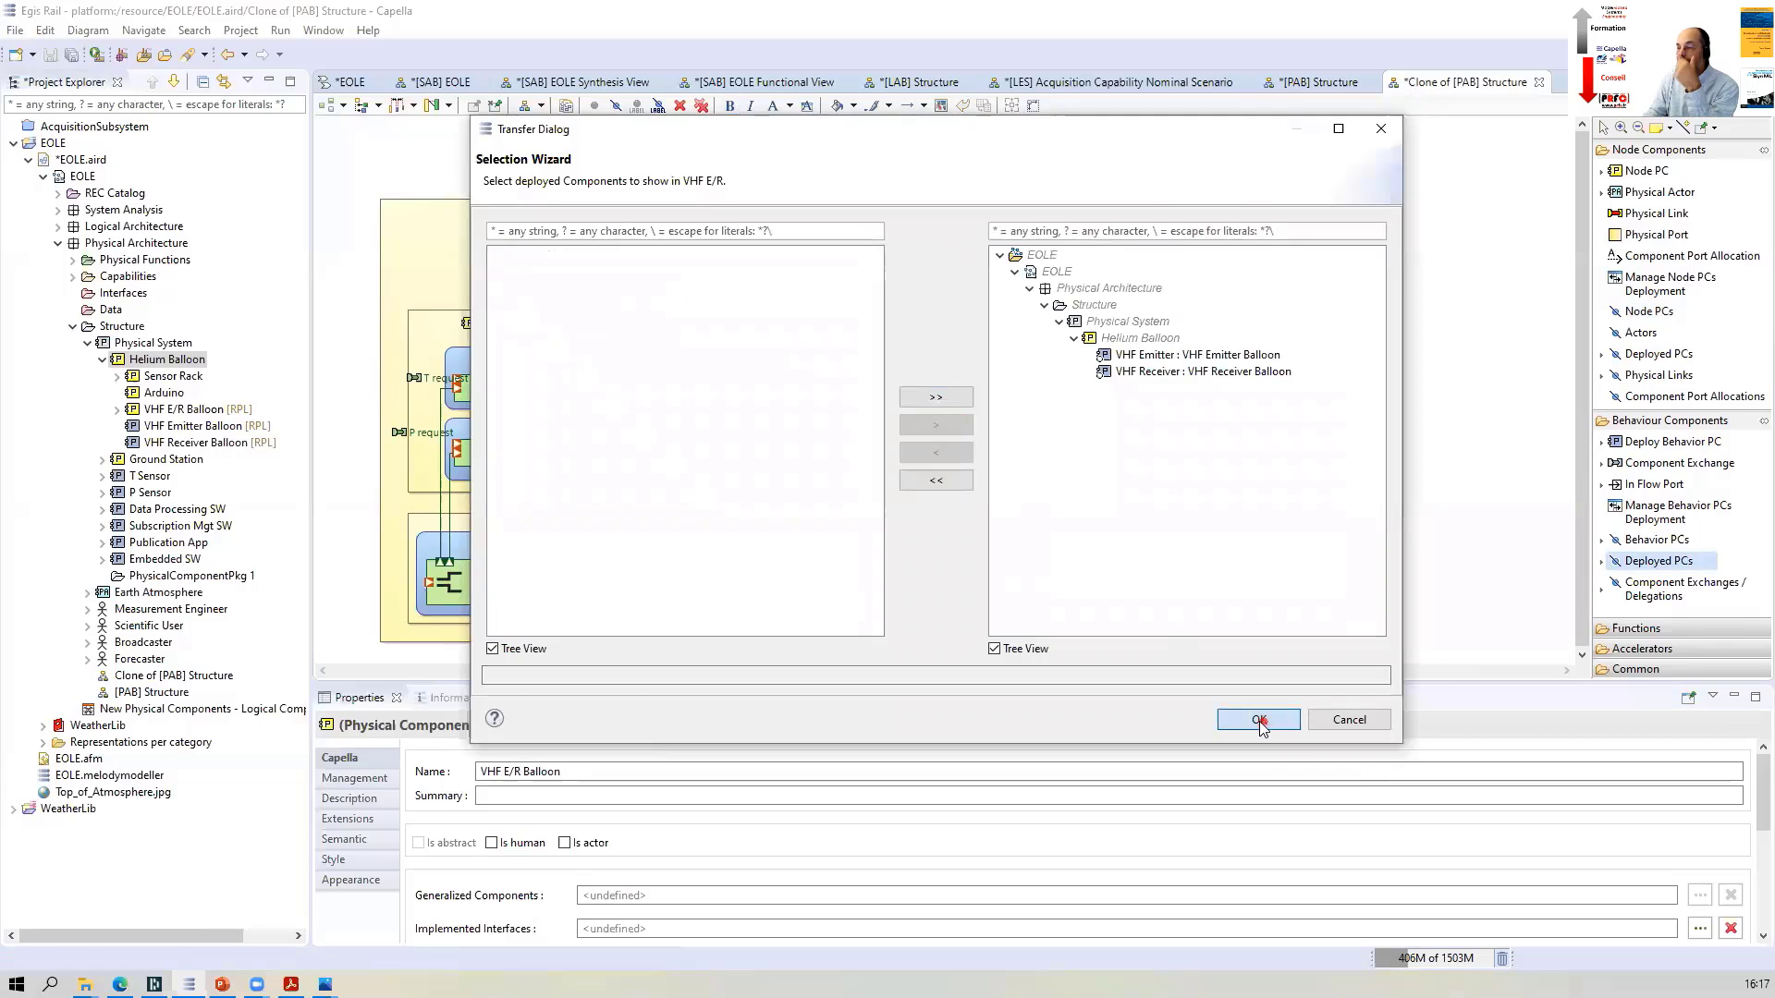
{"action": "left_click", "coordinate": [814, 347]}
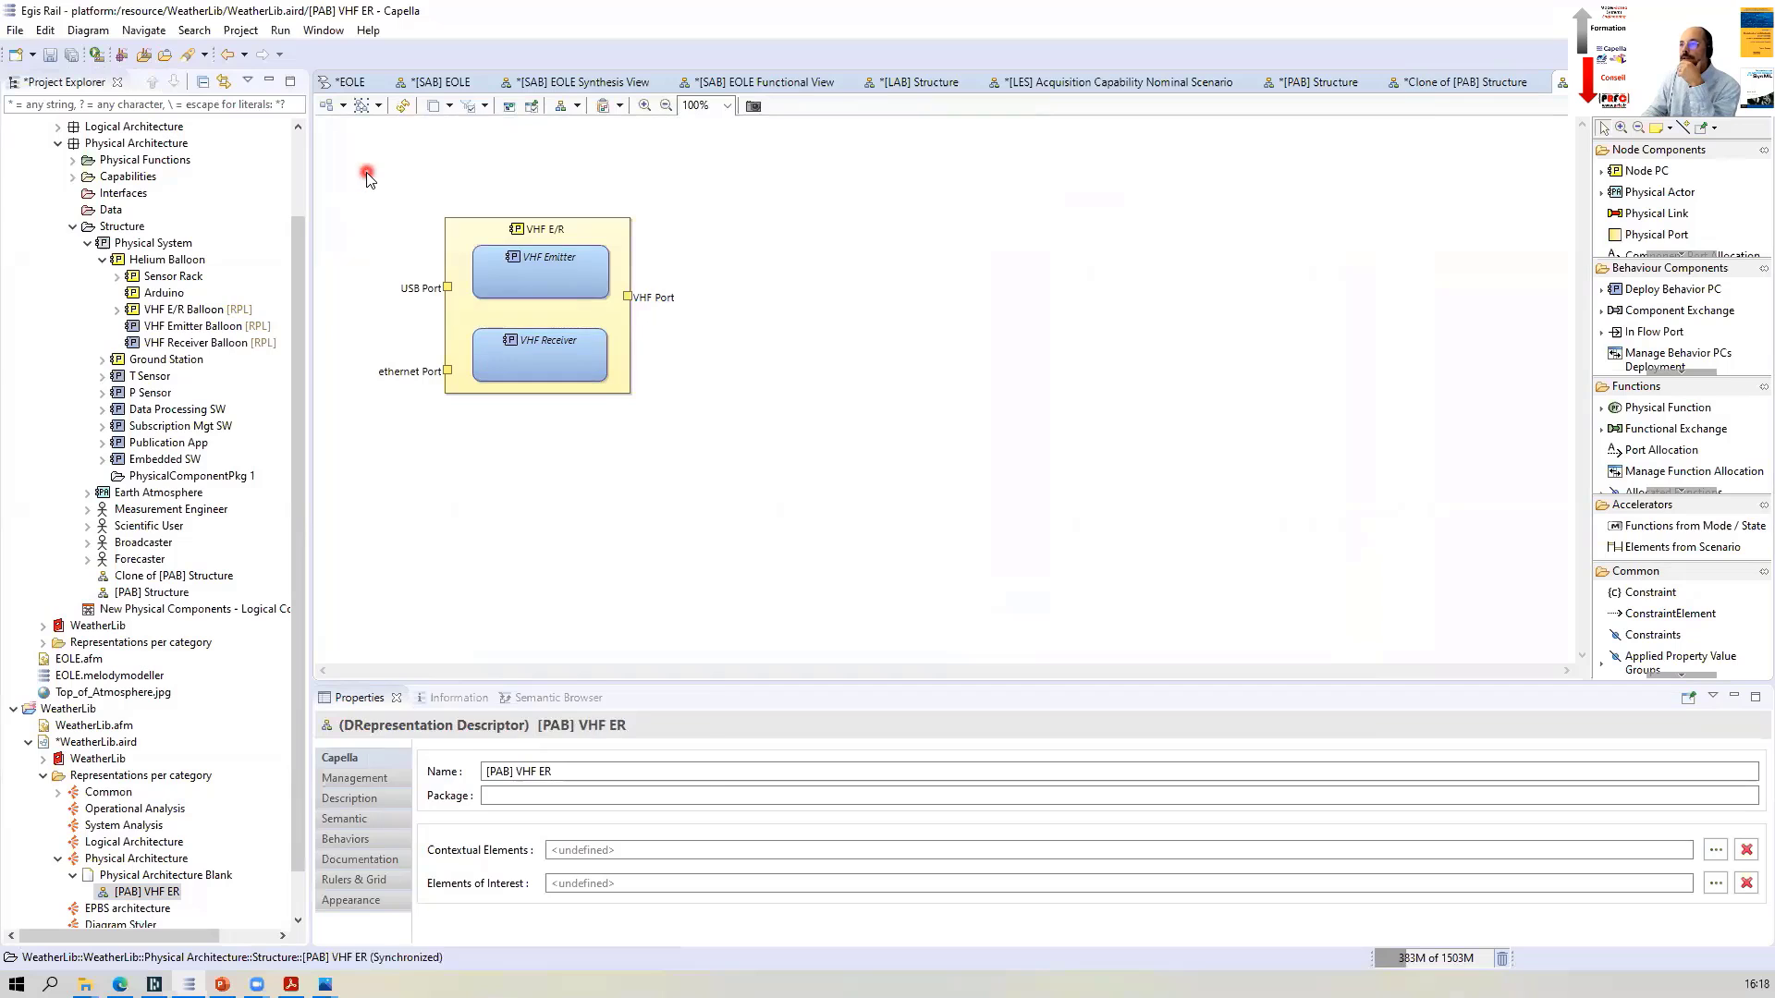
Copy the [PAB] VHF ER diagram's format onto Clone of [PAB] Structure and move VHF E/R Balloon clear of Sensor Rack, within Helium Balloon
{"action": "right_click", "coordinate": [367, 178]}
{"action": "mouse_move", "coordinate": [416, 360]}
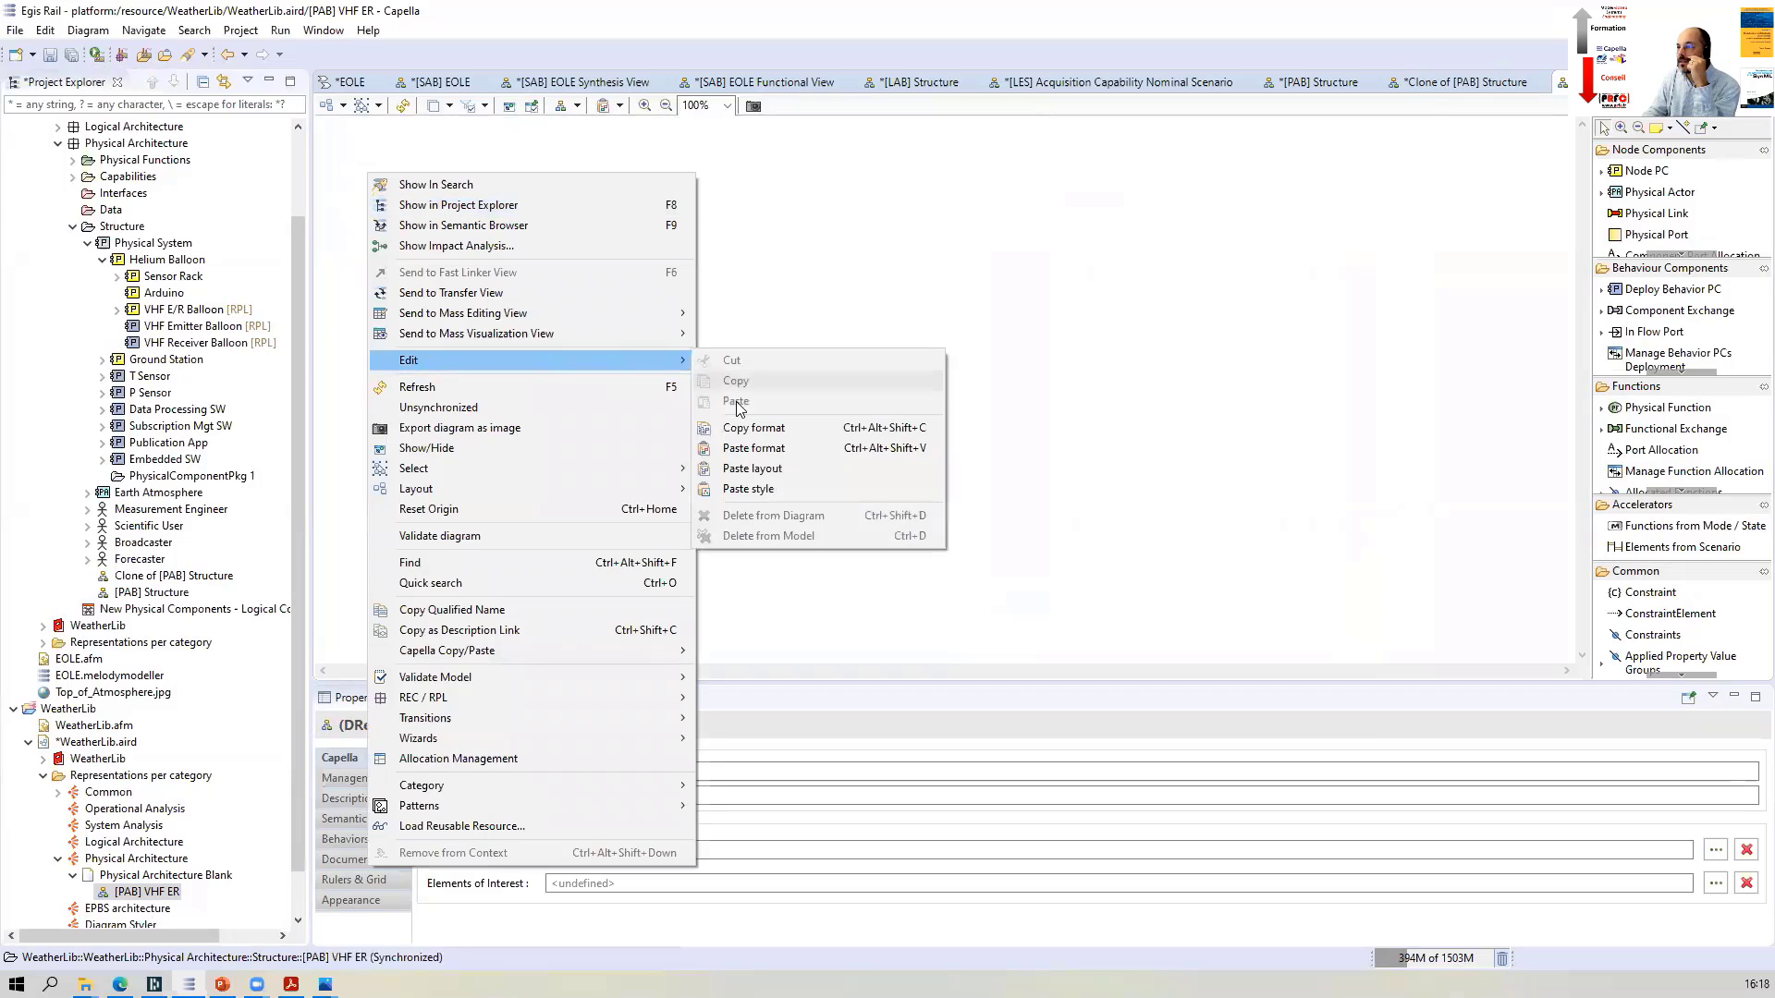
{"action": "left_click", "coordinate": [750, 428]}
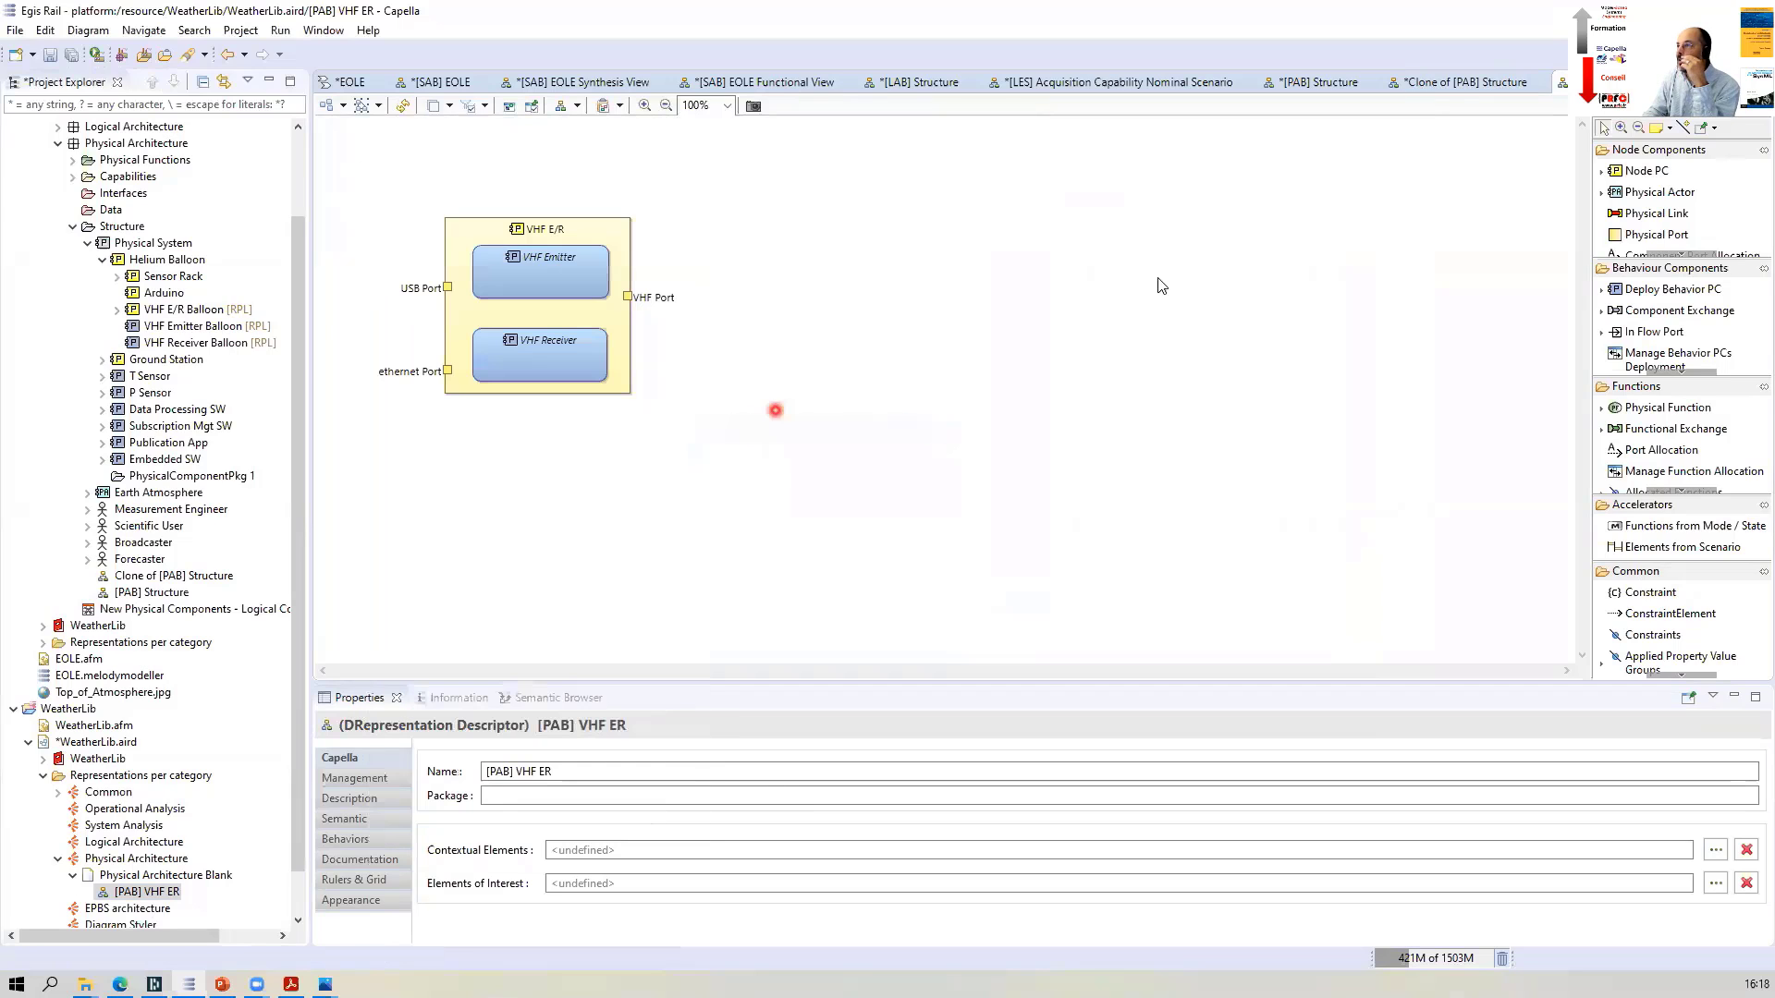
{"action": "left_click", "coordinate": [1456, 85]}
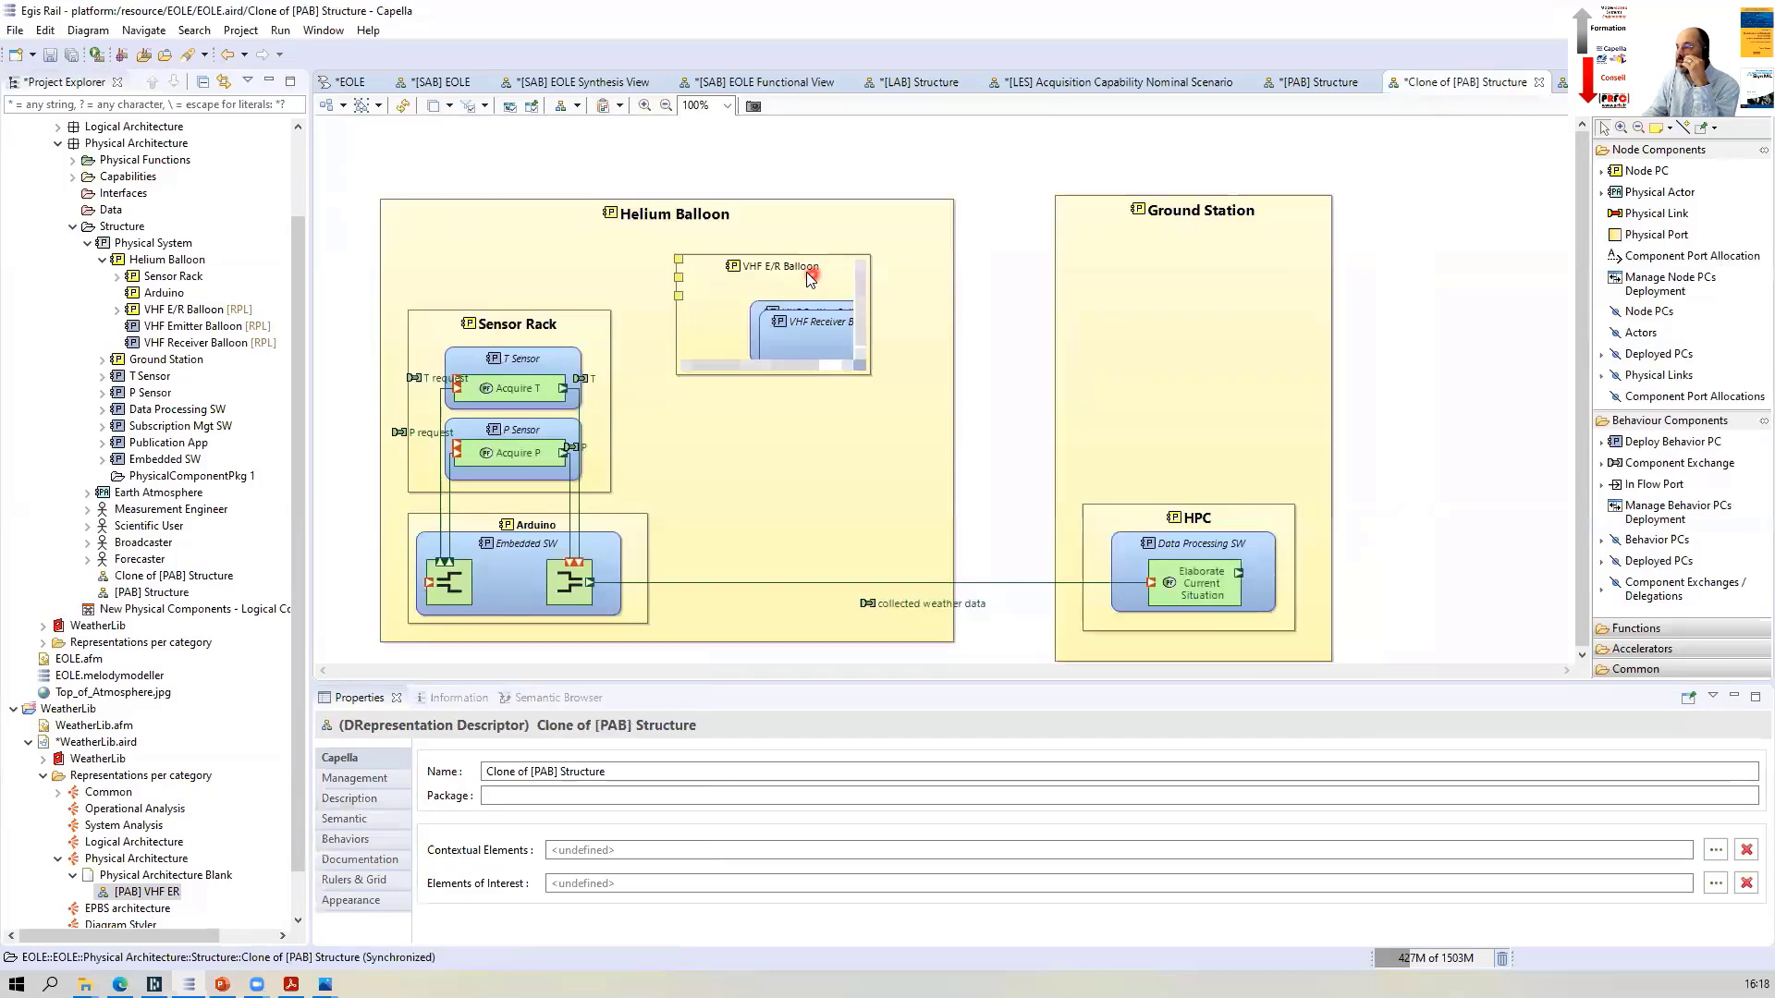
{"action": "left_click", "coordinate": [805, 272]}
{"action": "left_click", "coordinate": [614, 175]}
{"action": "left_click", "coordinate": [602, 107]}
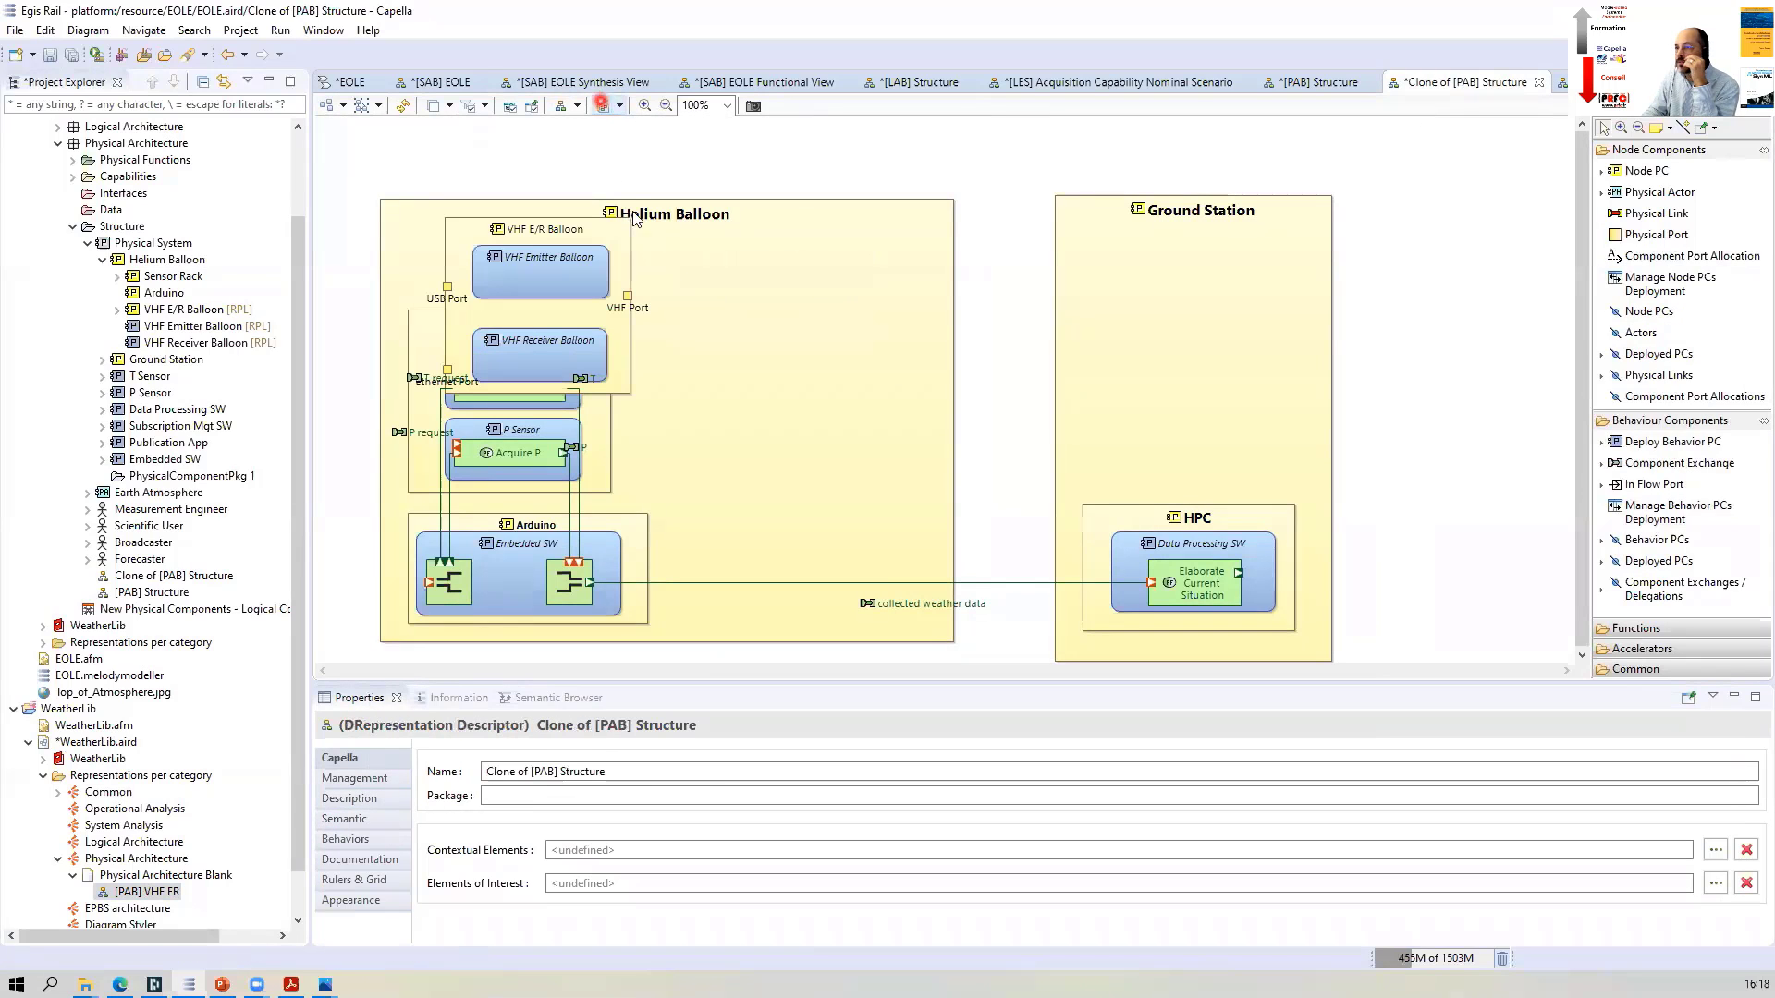
{"action": "left_click_drag", "start_coordinate": [618, 238], "coordinate": [876, 297]}
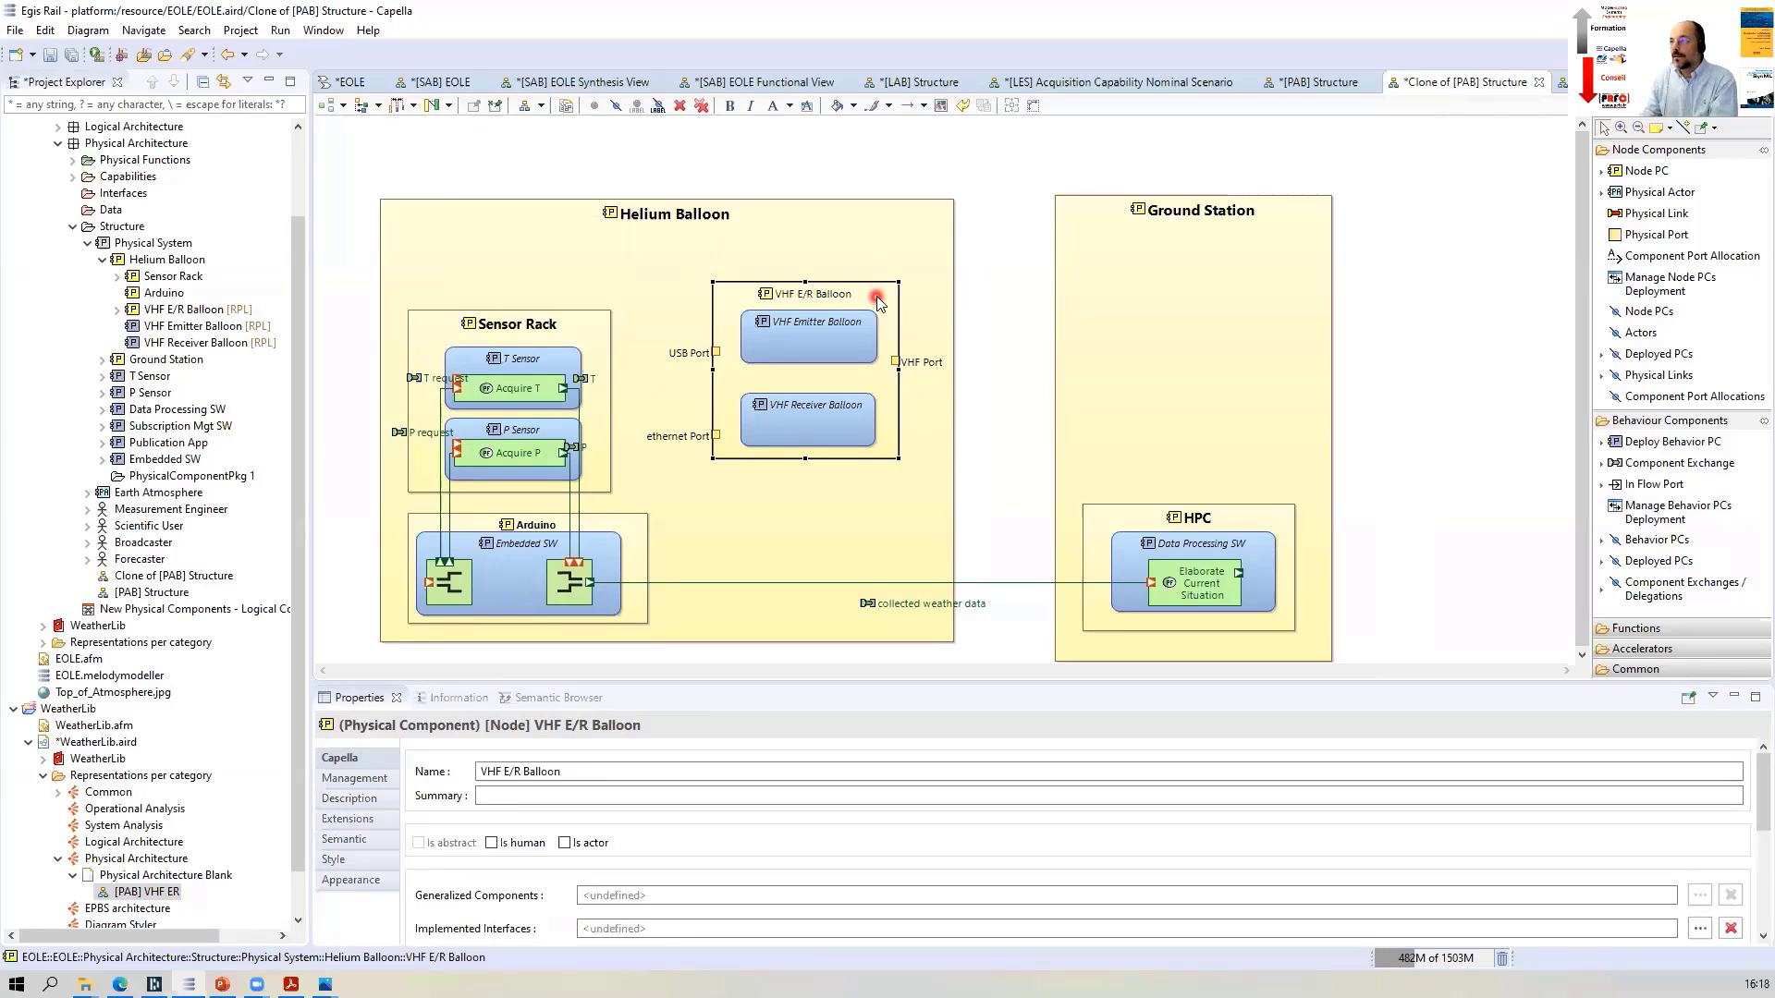
{"action": "left_click_drag", "start_coordinate": [876, 296], "coordinate": [876, 277]}
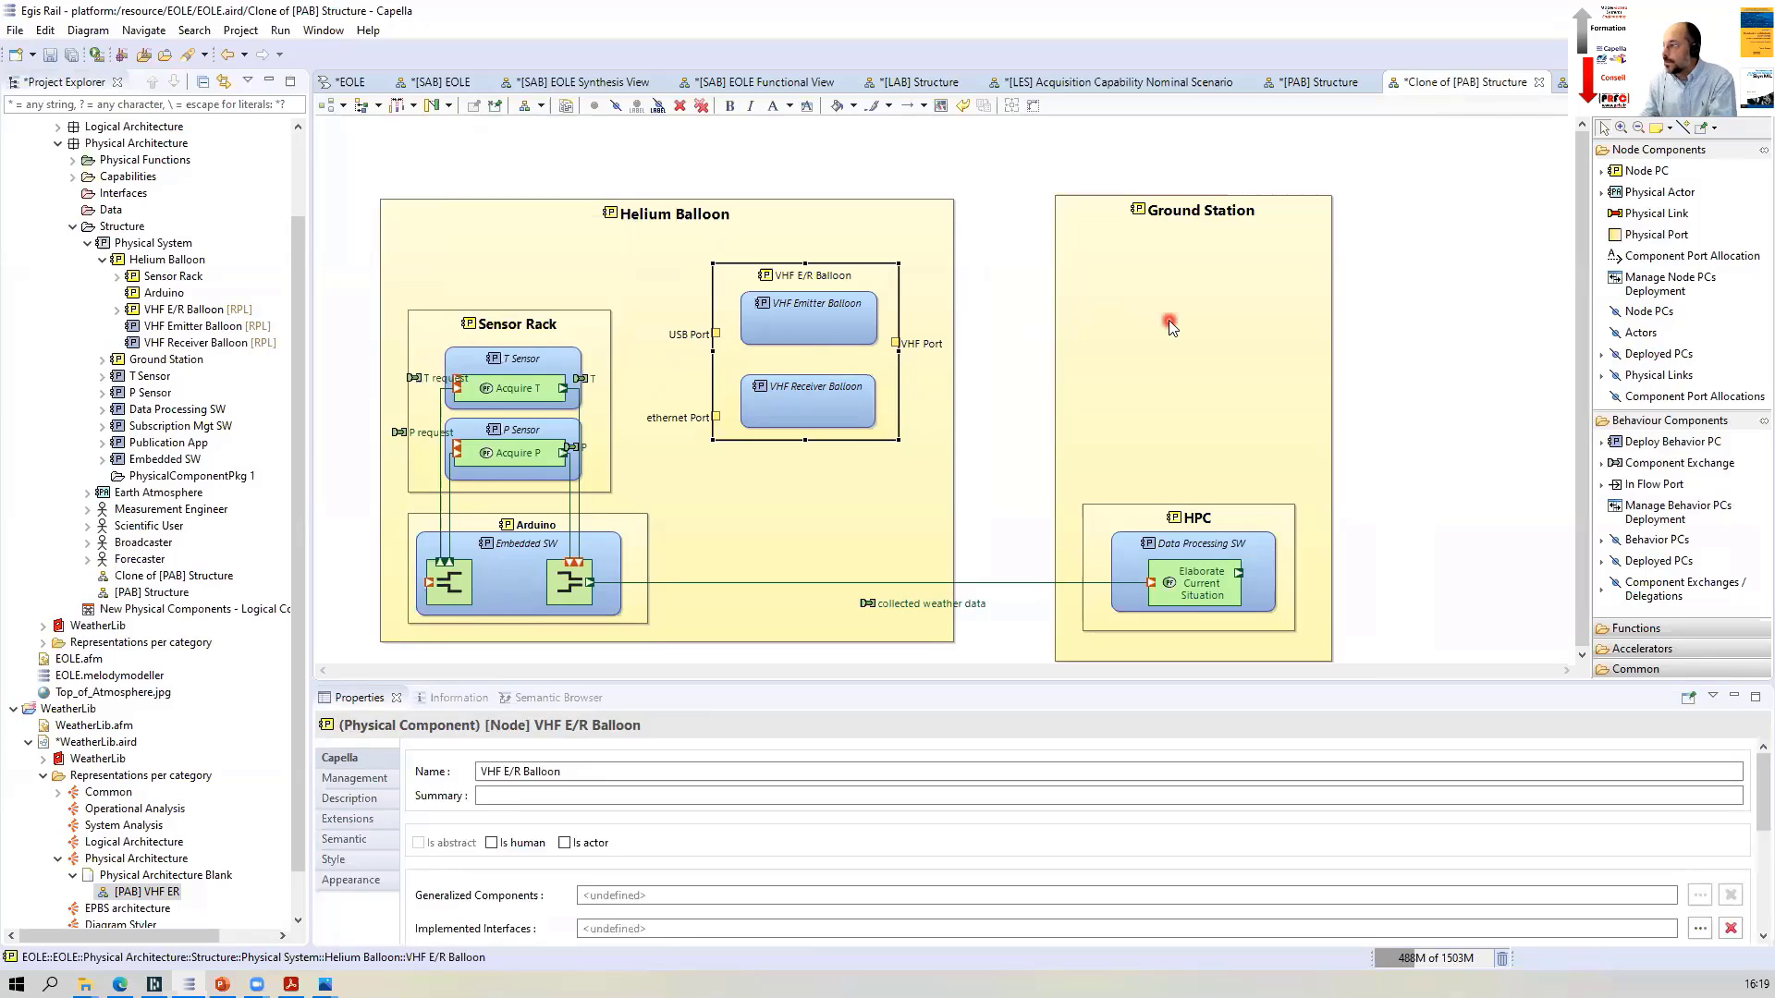
Instantiate an RPL of the VHF E/R REC in Ground Station with the suffix Ground
{"action": "left_click", "coordinate": [1136, 308]}
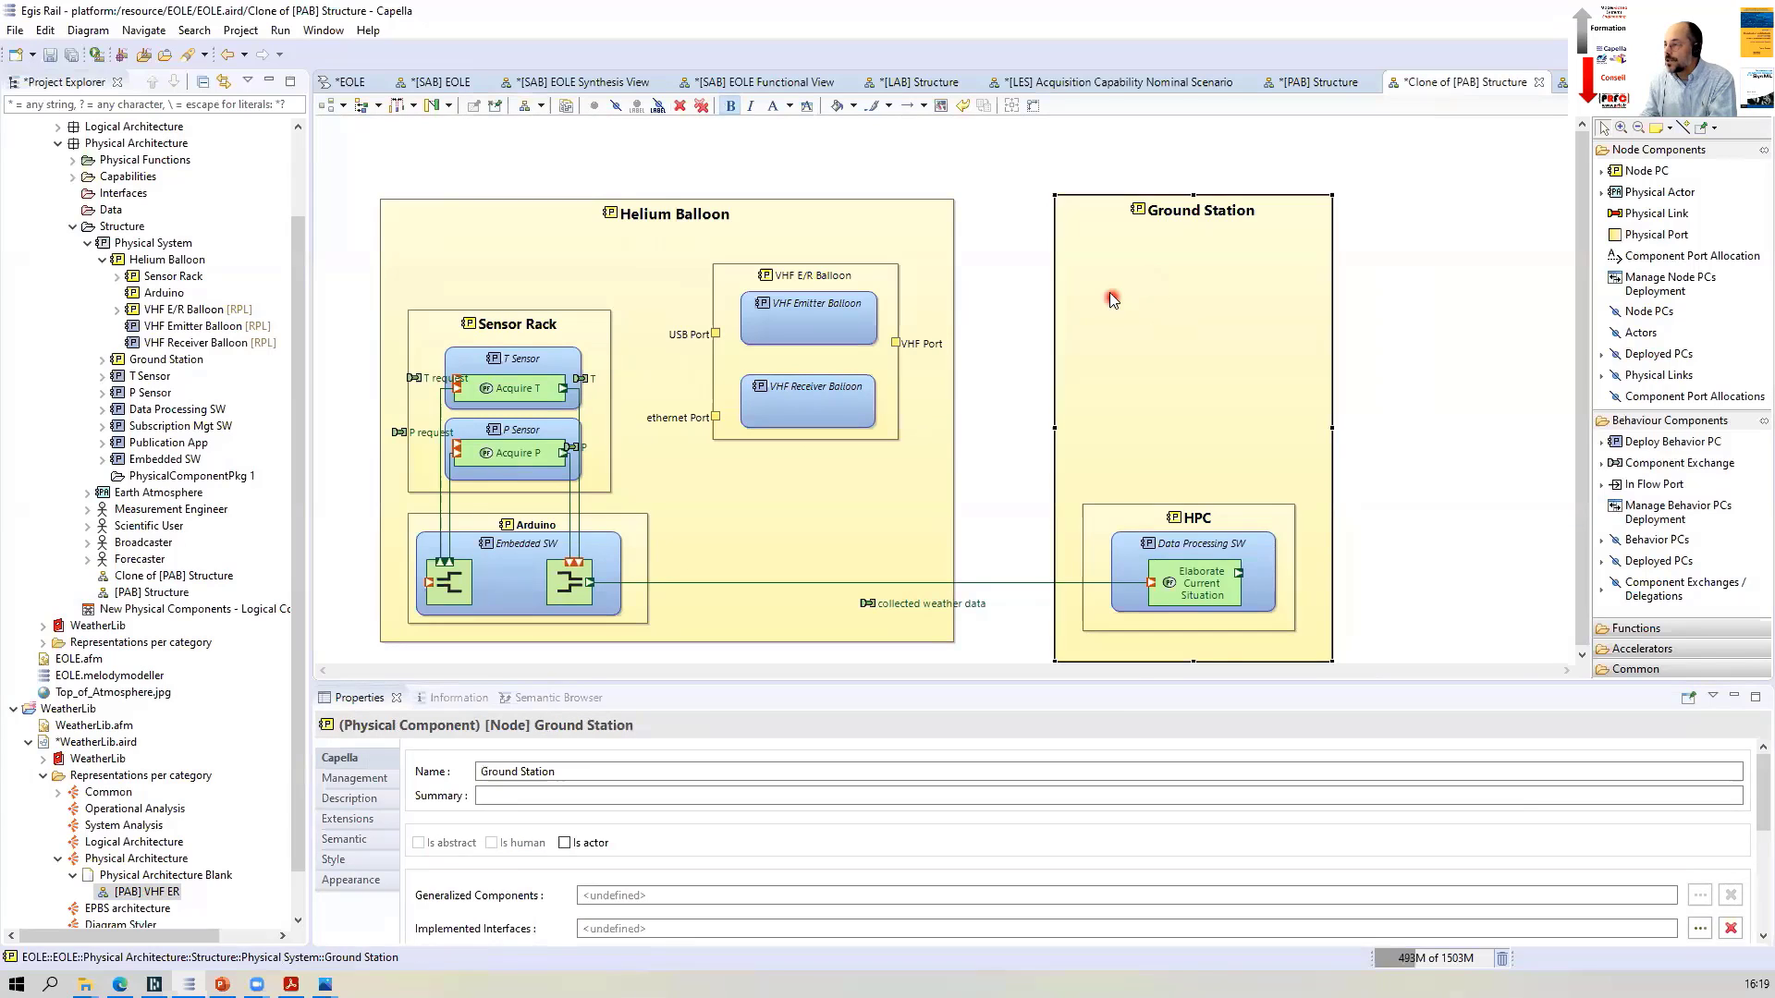
{"action": "right_click", "coordinate": [1110, 296]}
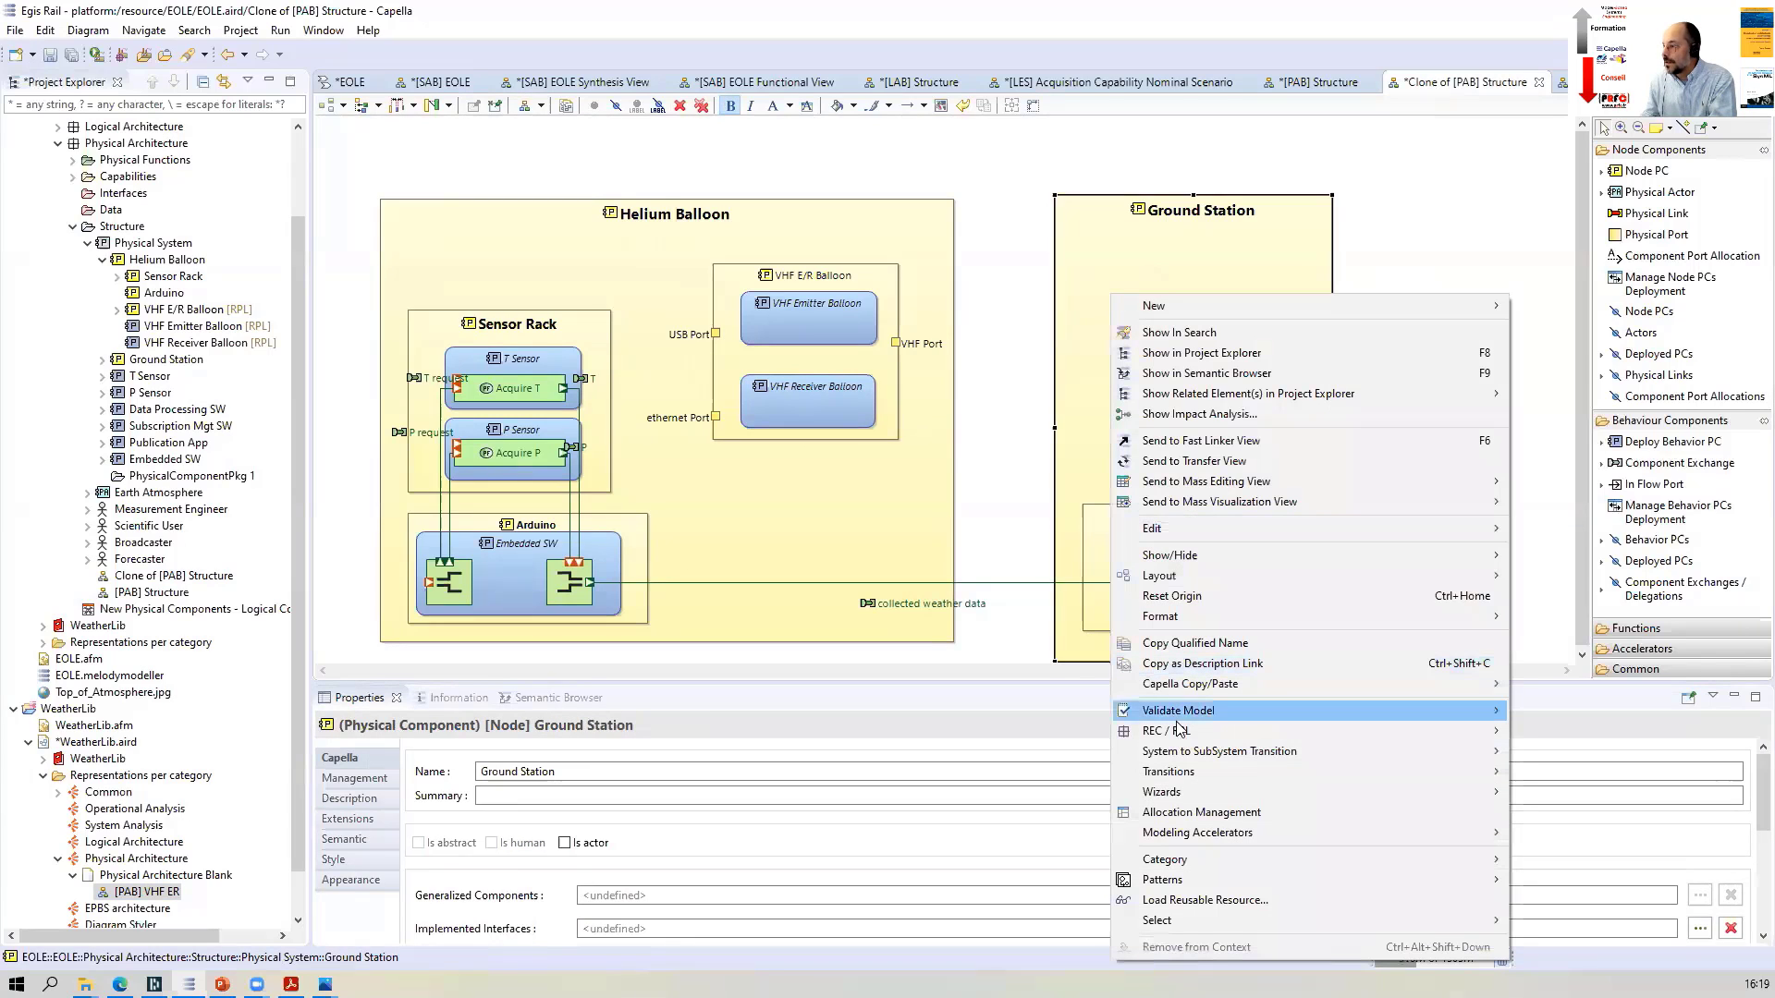
{"action": "mouse_move", "coordinate": [1179, 731]}
{"action": "left_click", "coordinate": [1551, 758]}
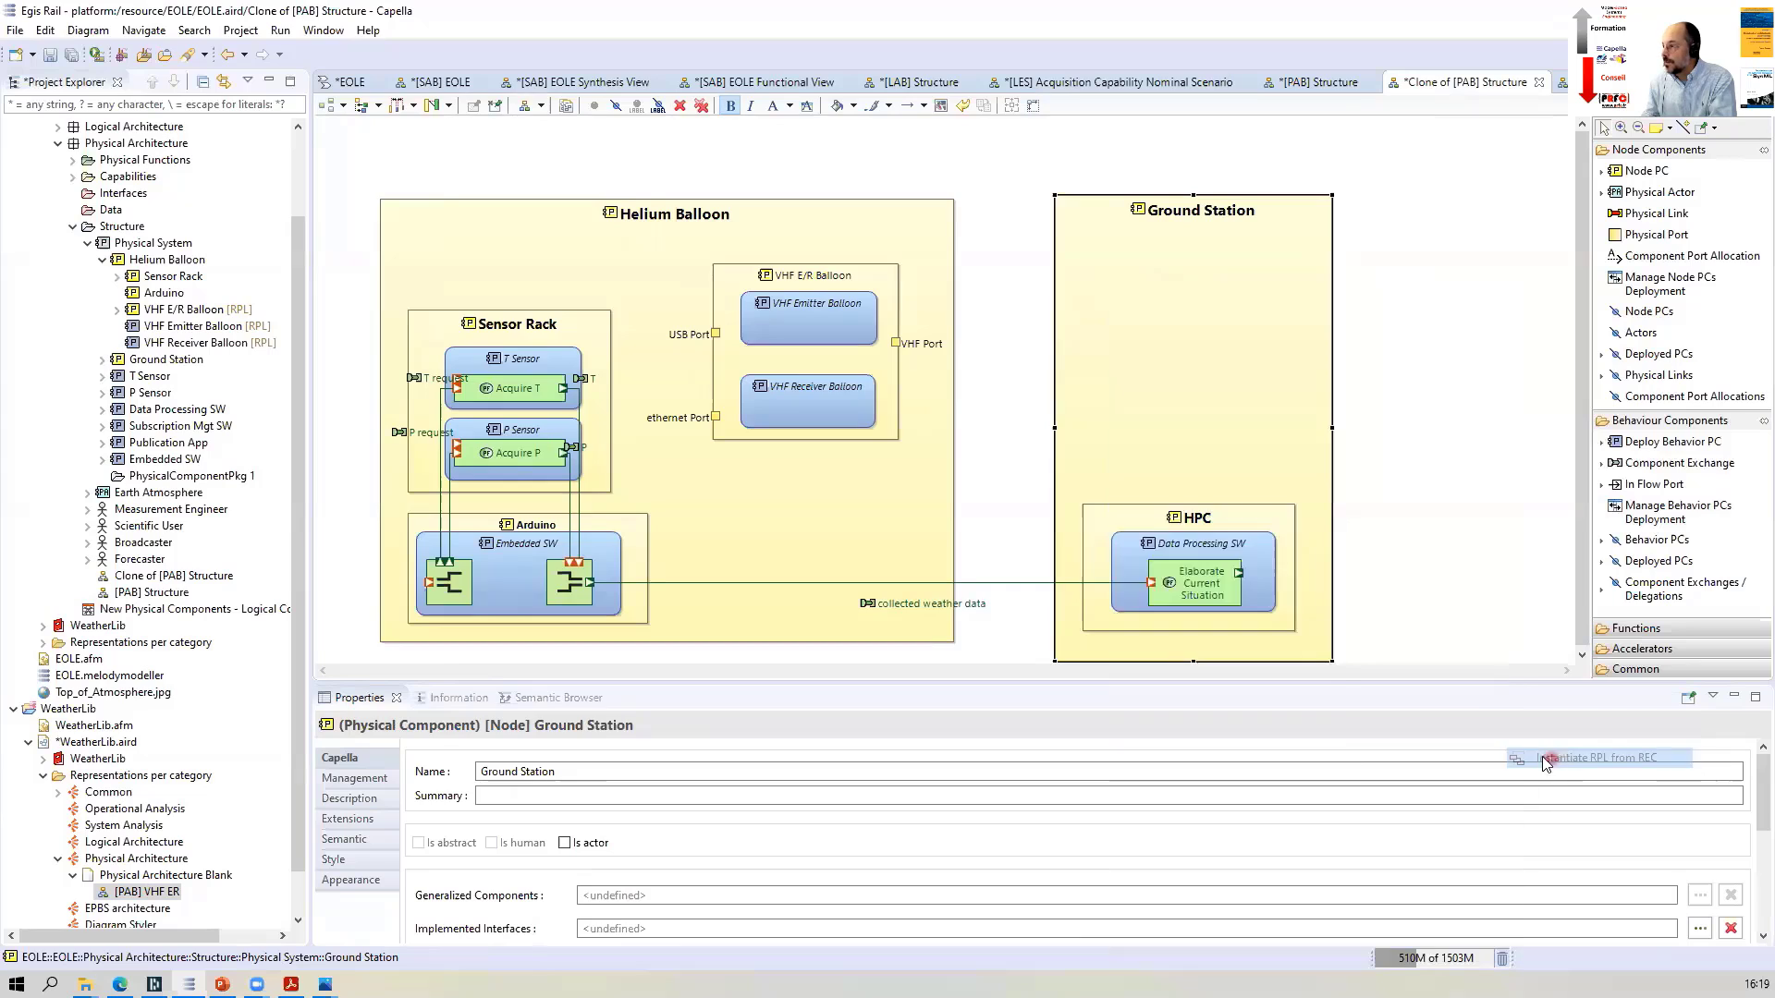
{"action": "left_click", "coordinate": [1324, 153]}
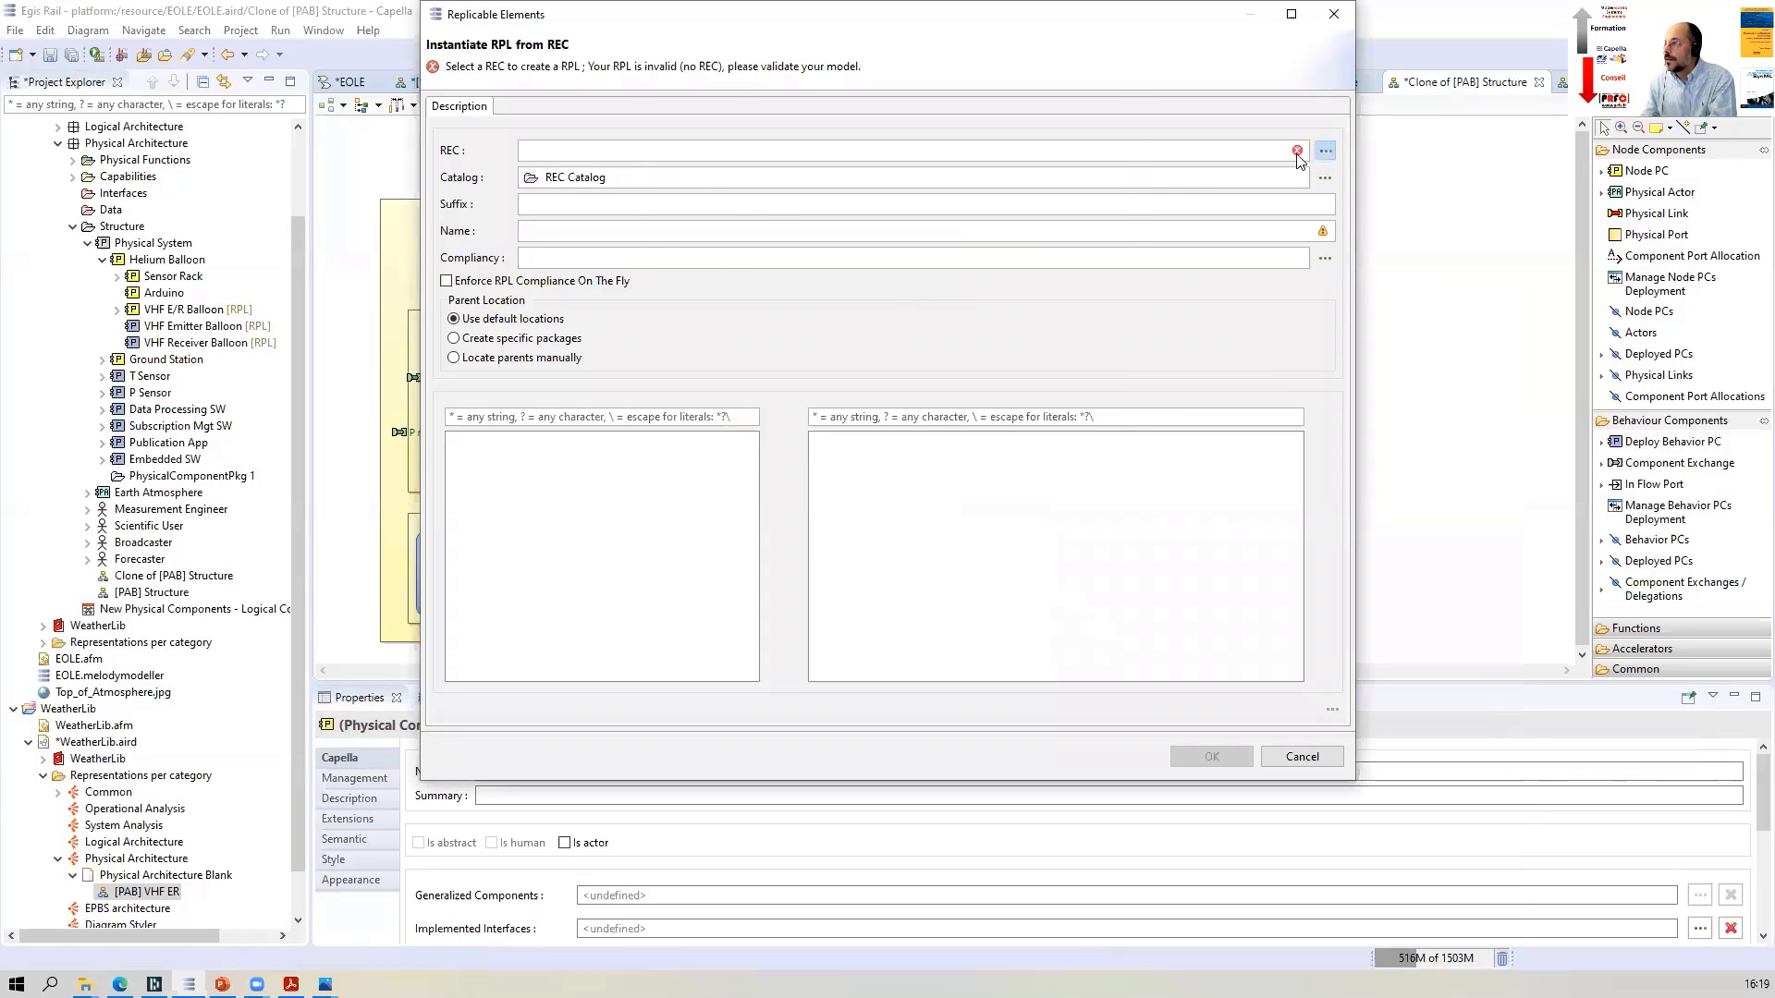
{"action": "double_click", "coordinate": [827, 217]}
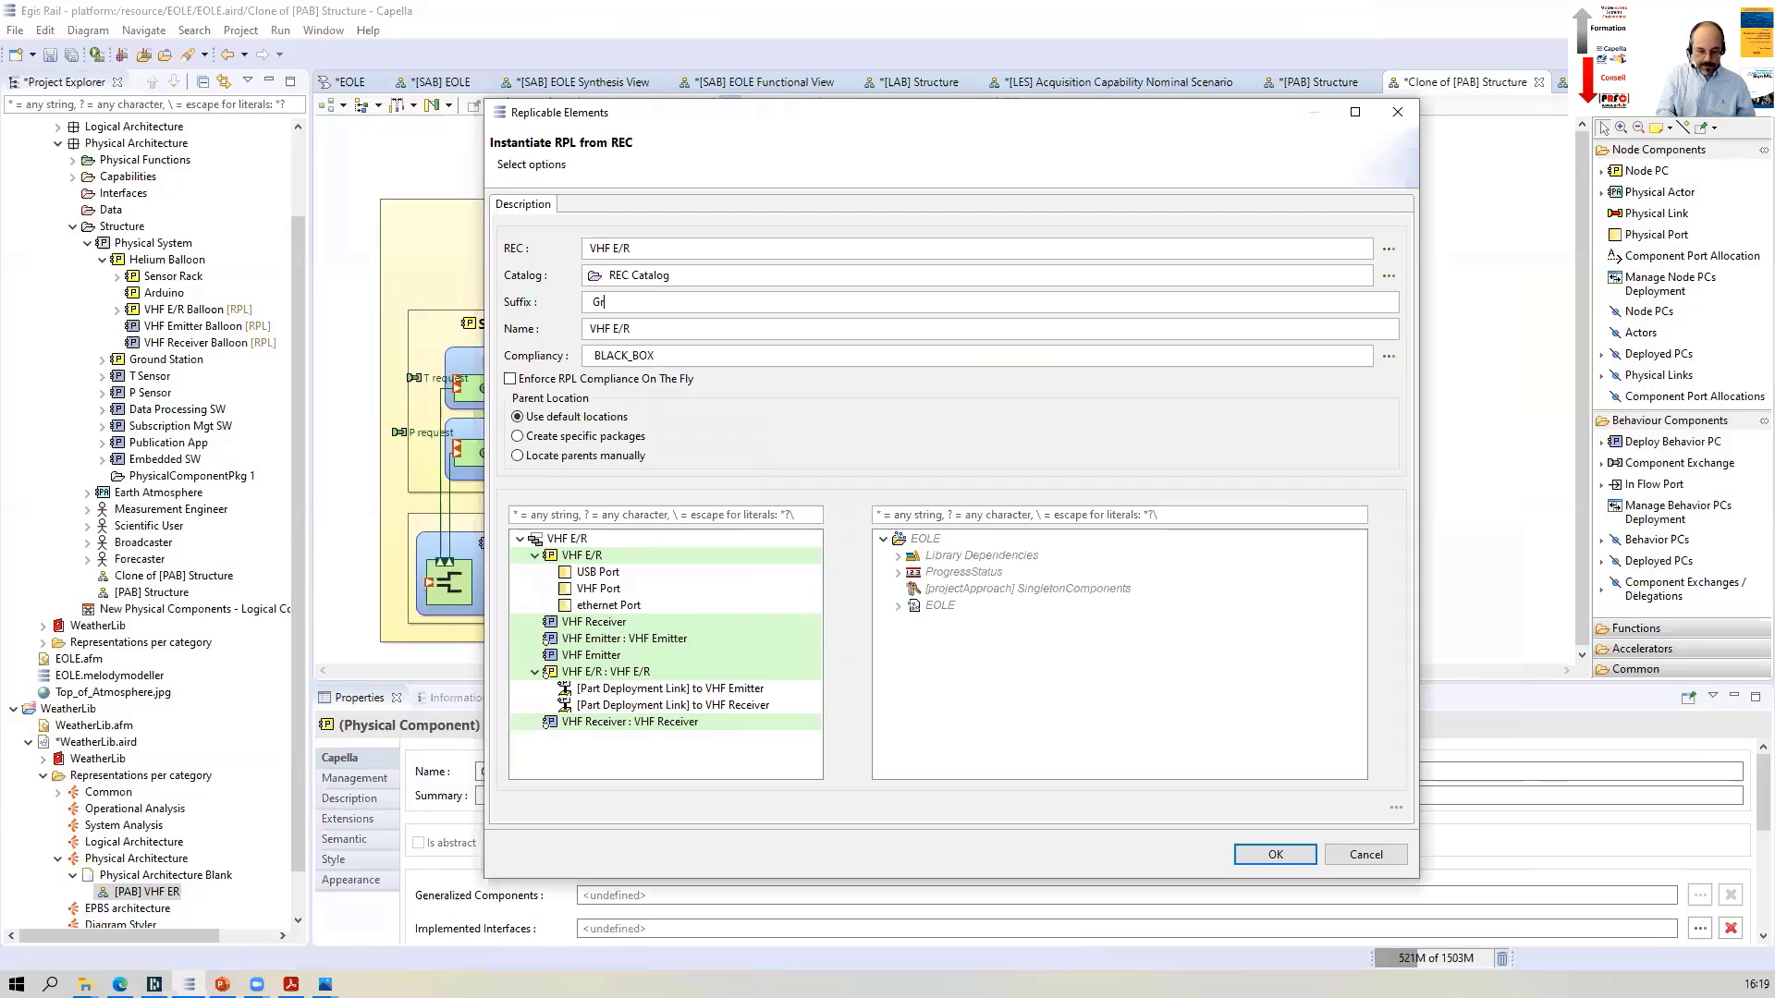
{"action": "left_click", "coordinate": [1306, 852]}
{"action": "left_click", "coordinate": [163, 432]}
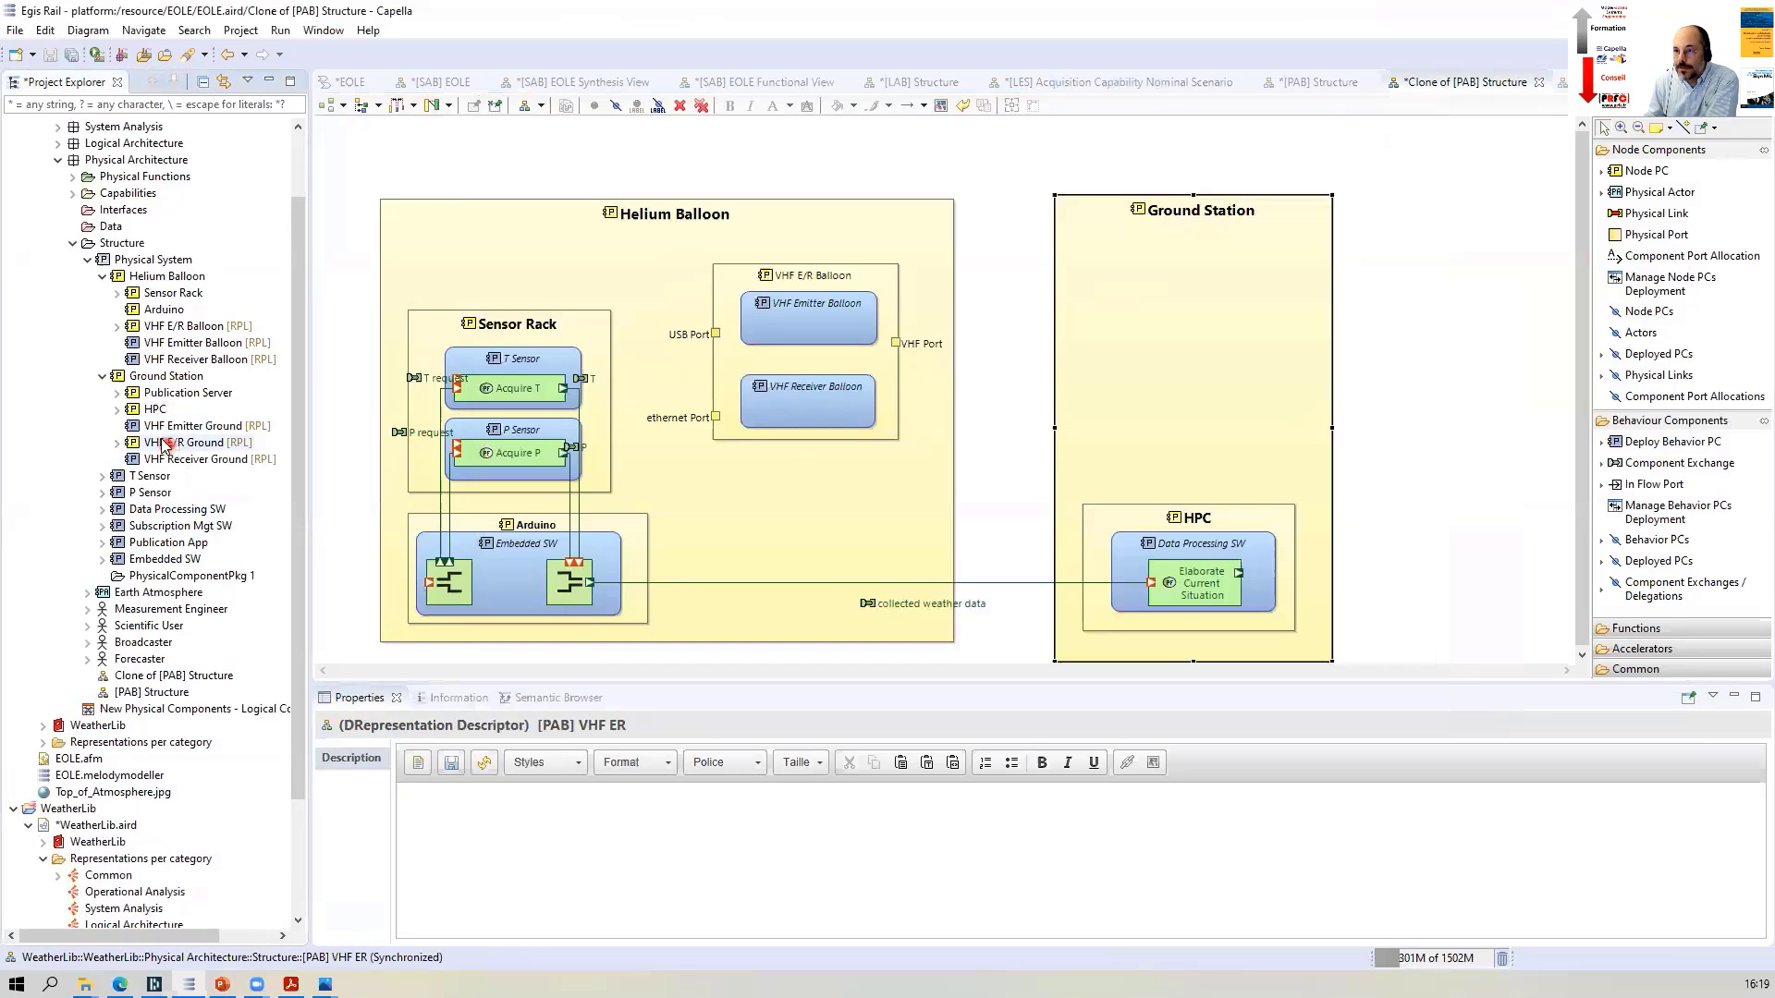
Show the VHF E/R Ground node component inside Ground Station on the diagram
{"action": "left_click", "coordinate": [1648, 312]}
{"action": "left_click", "coordinate": [1085, 274]}
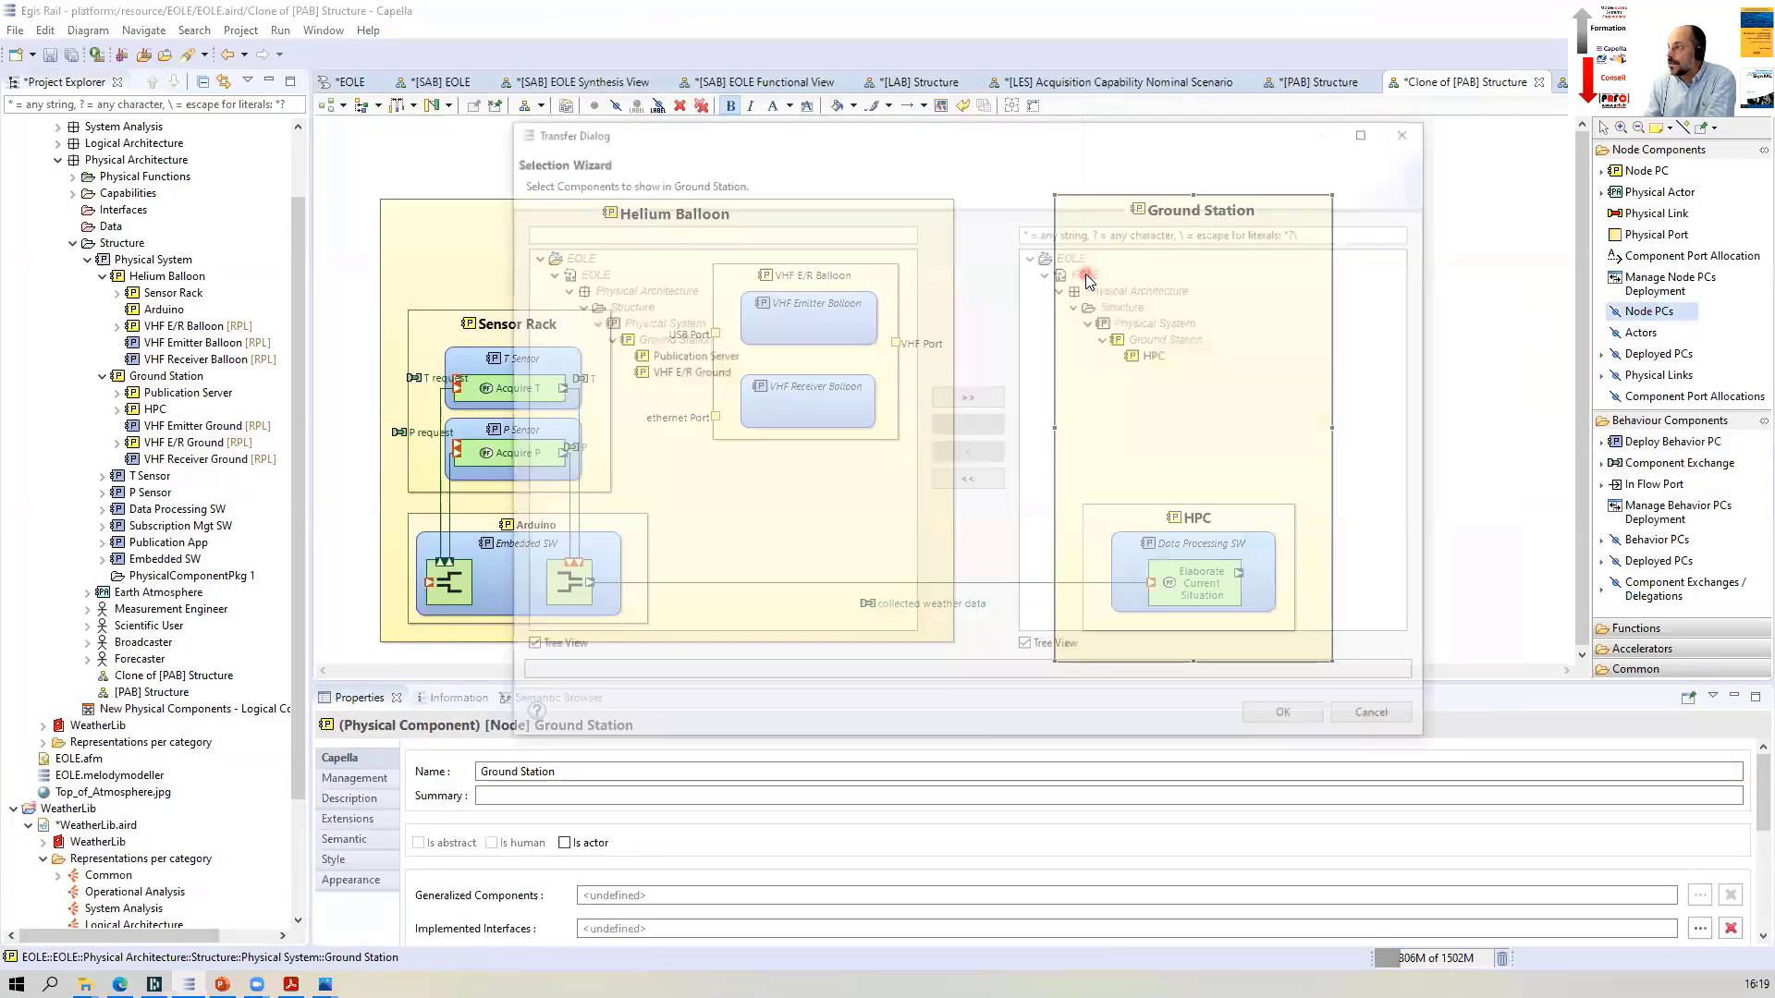
{"action": "left_click", "coordinate": [730, 371]}
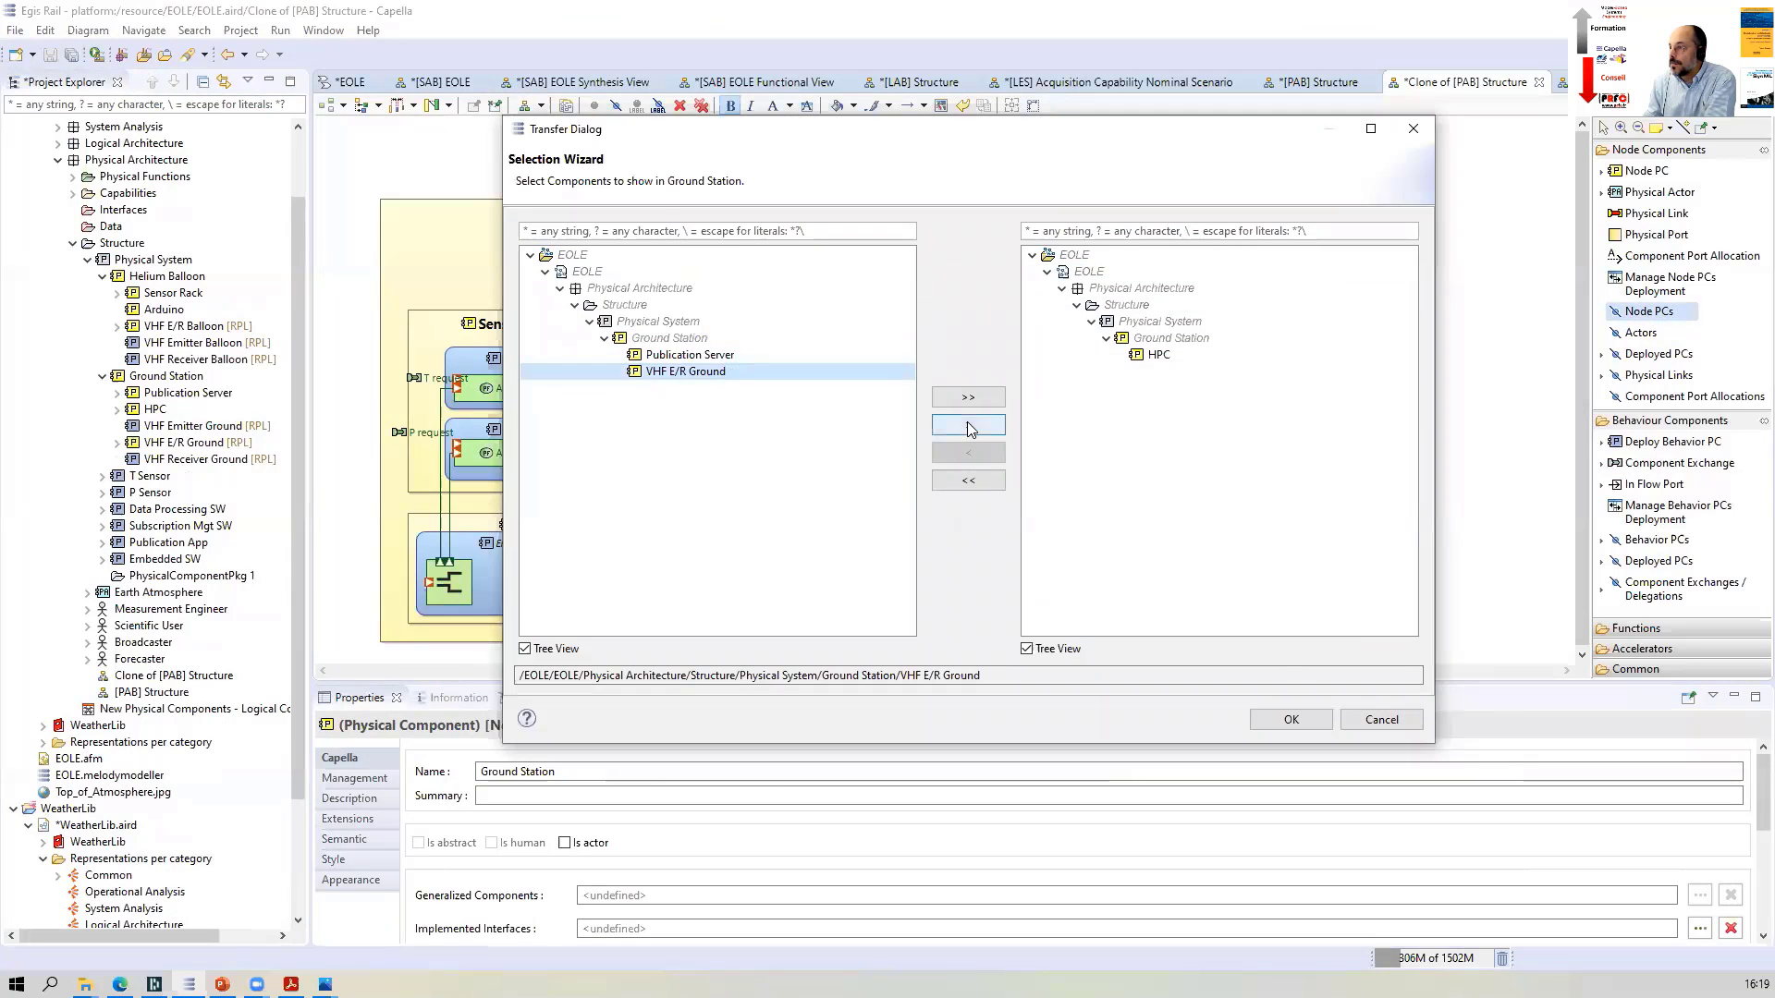
{"action": "left_click", "coordinate": [967, 426]}
{"action": "left_click", "coordinate": [1291, 720]}
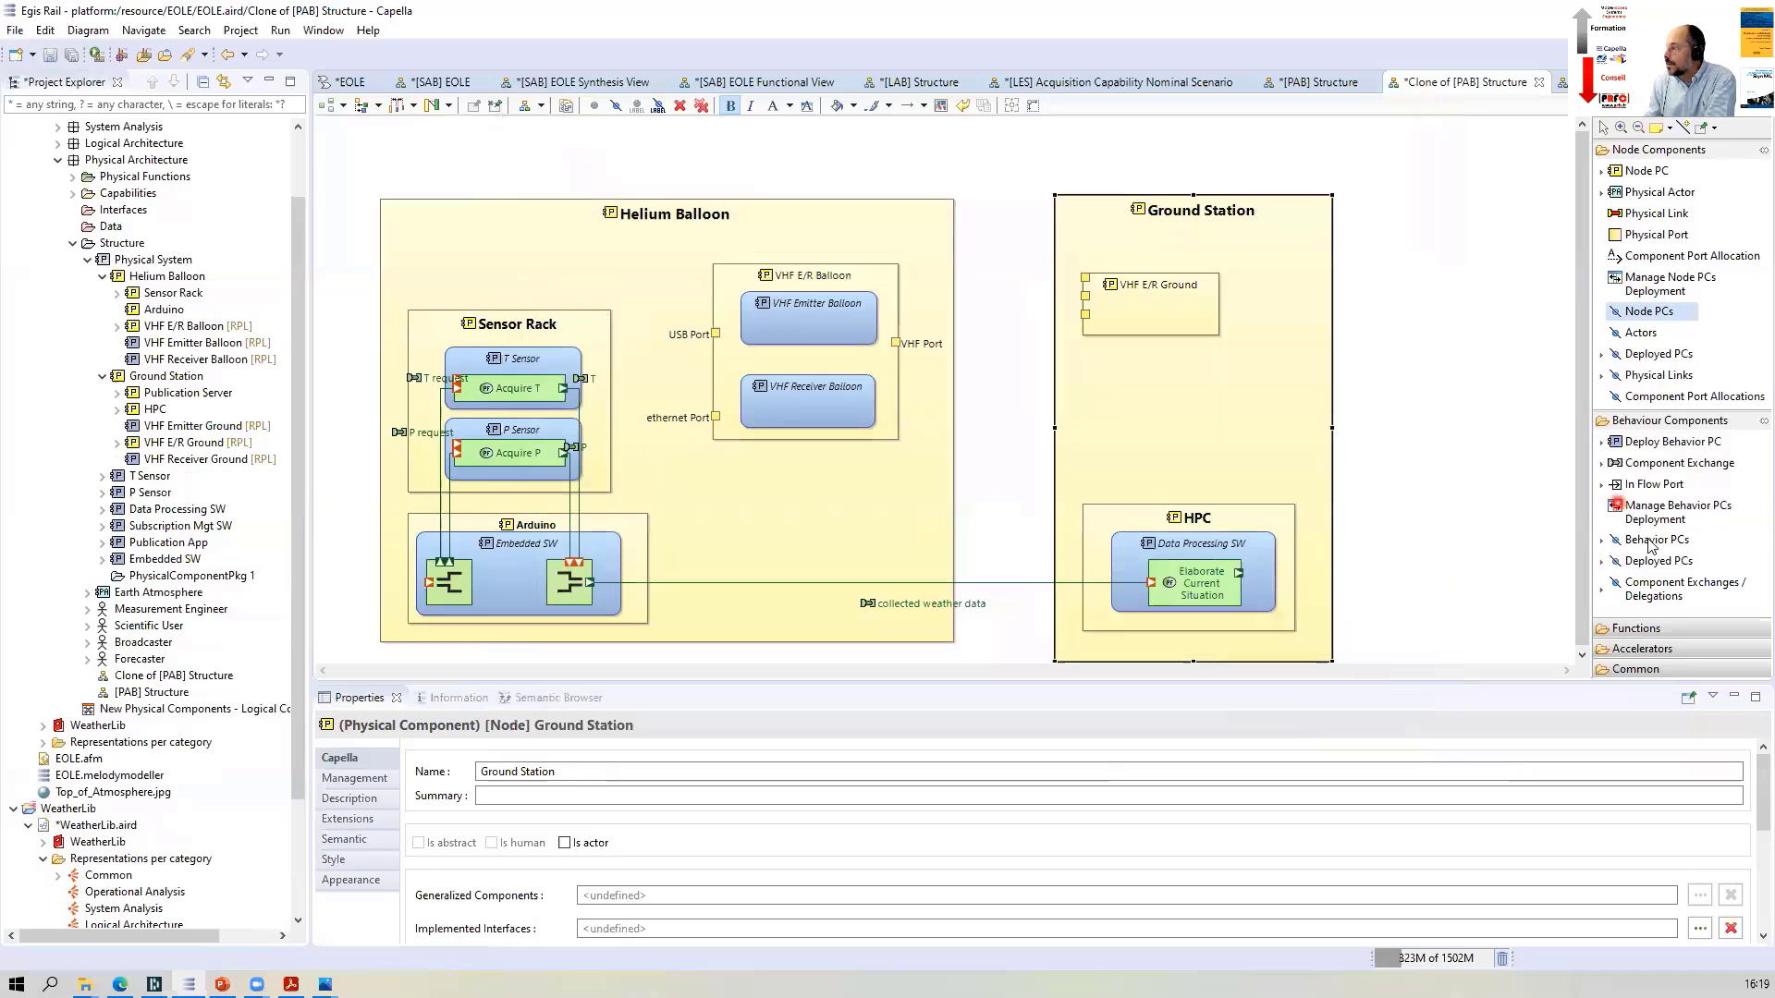
Show the deployed components VHF Emitter Ground and VHF Receiver Ground inside VHF E/R Ground
{"action": "left_click", "coordinate": [1655, 561]}
{"action": "left_click", "coordinate": [1175, 309]}
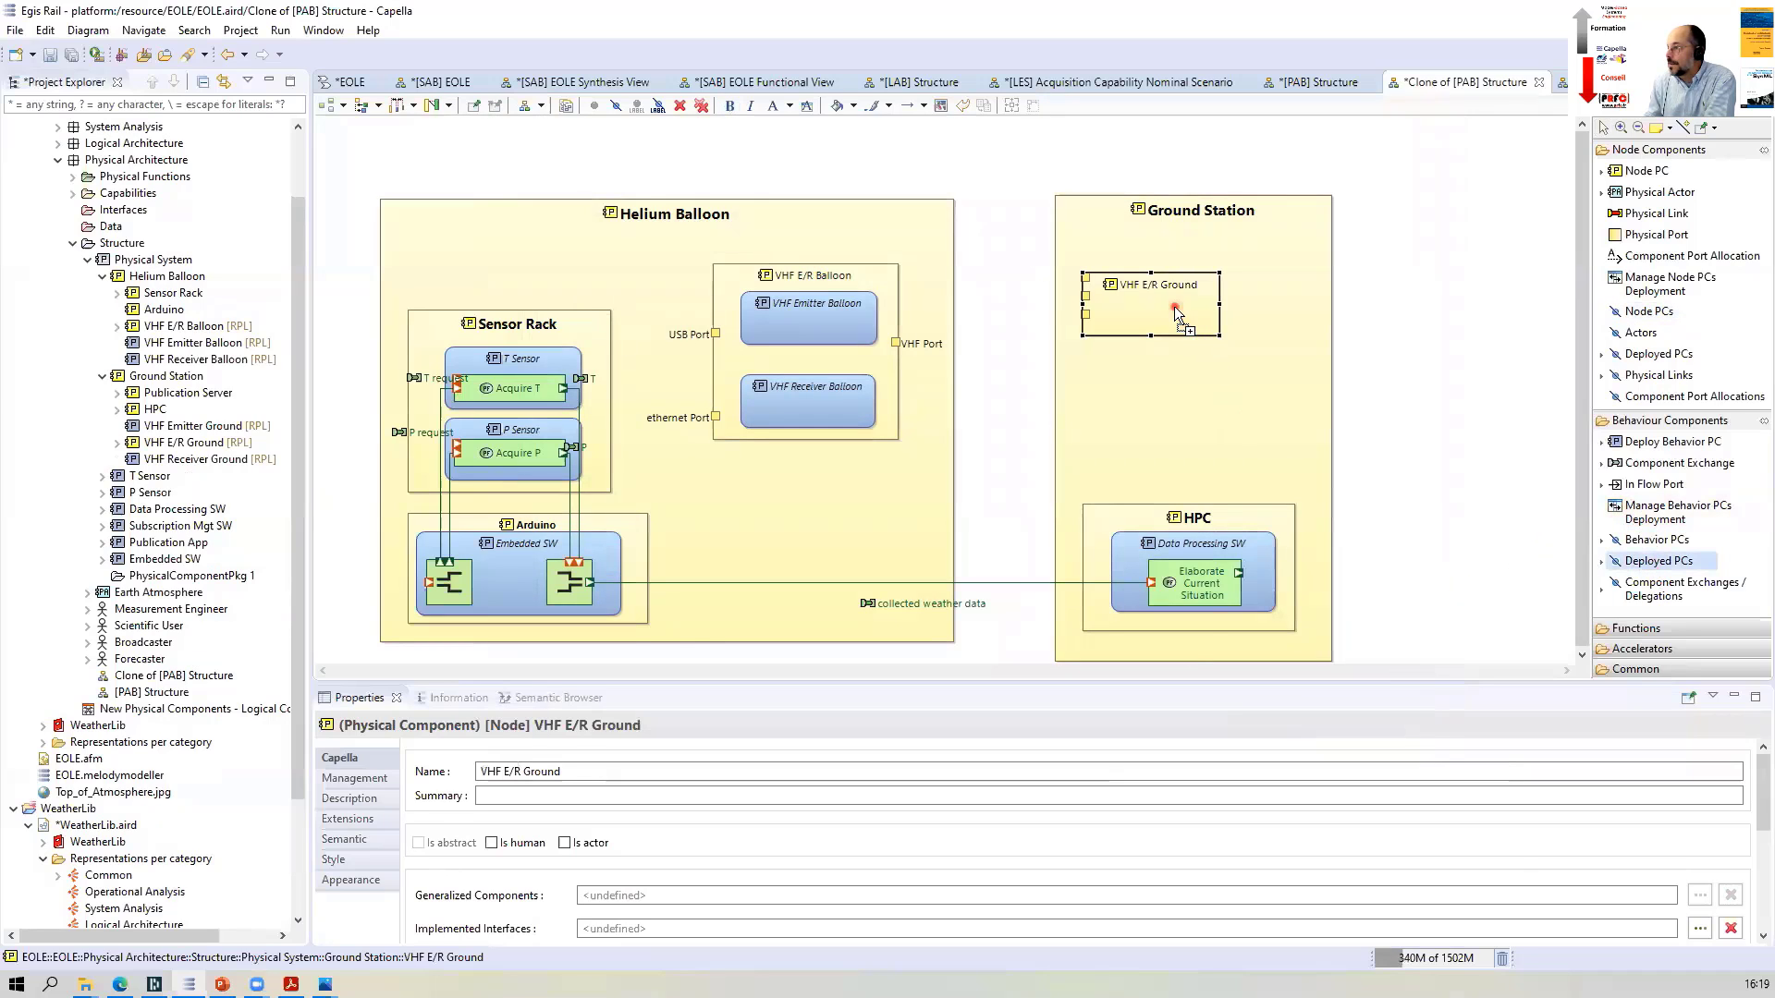
{"action": "left_click", "coordinate": [935, 397]}
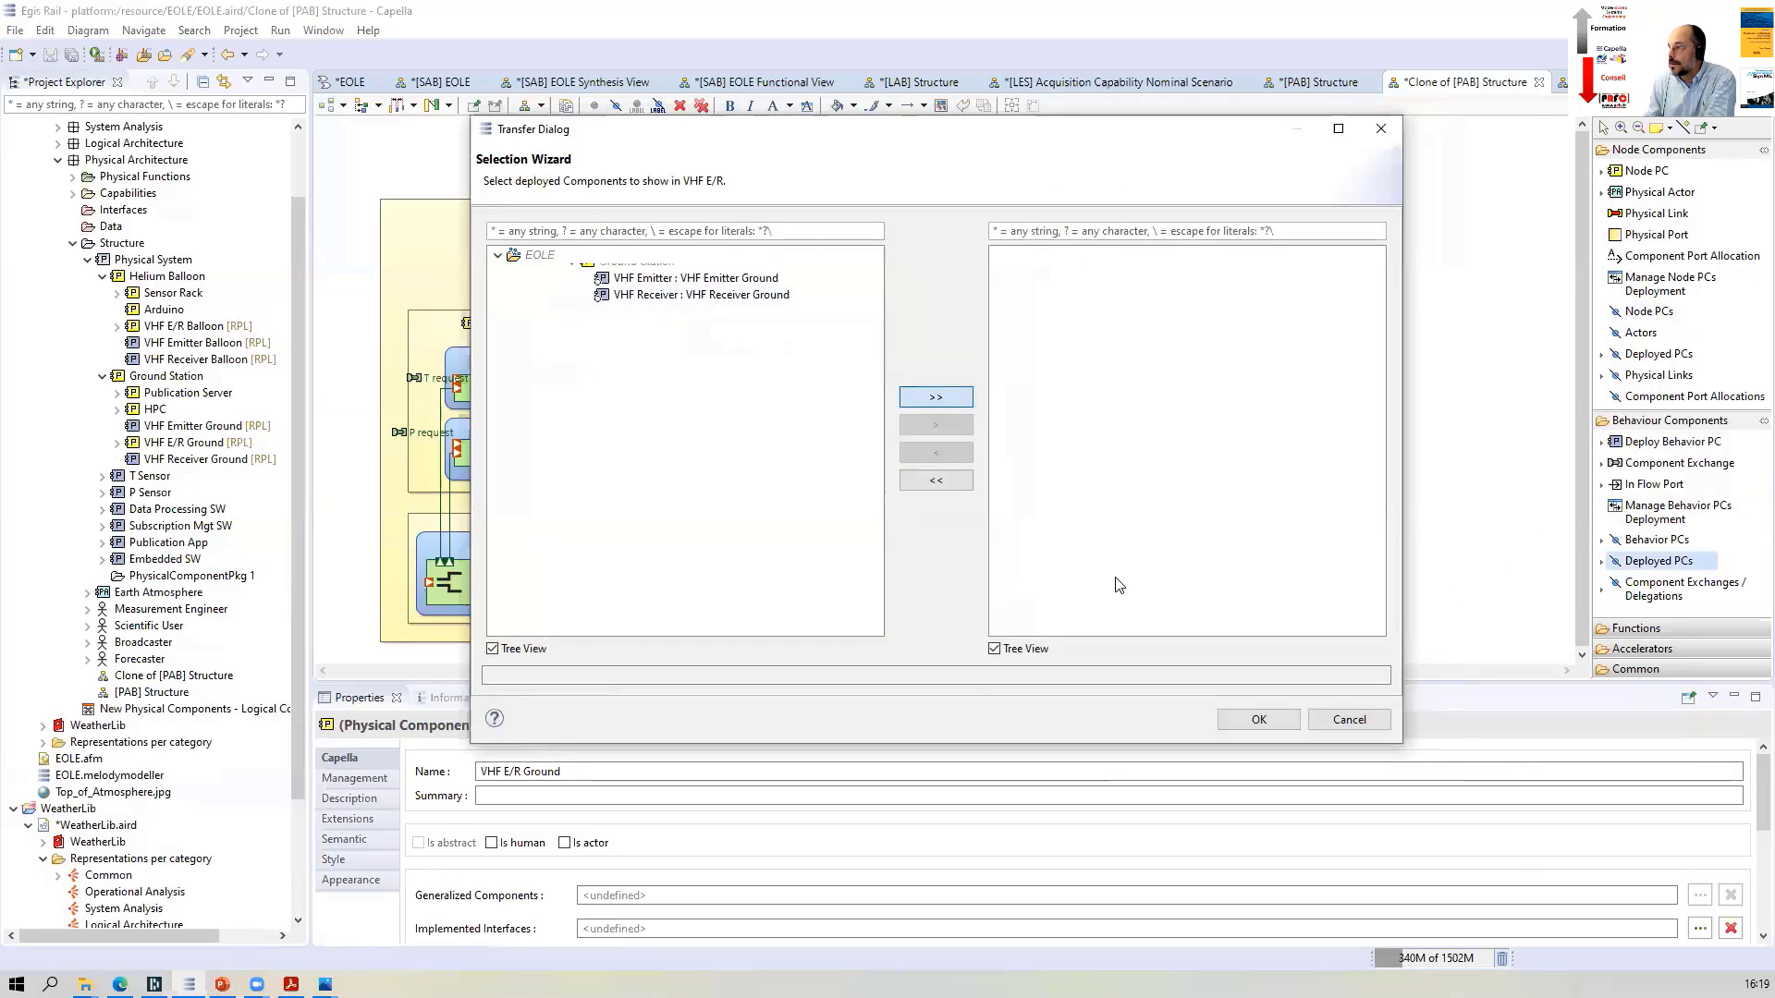
{"action": "left_click", "coordinate": [1253, 718]}
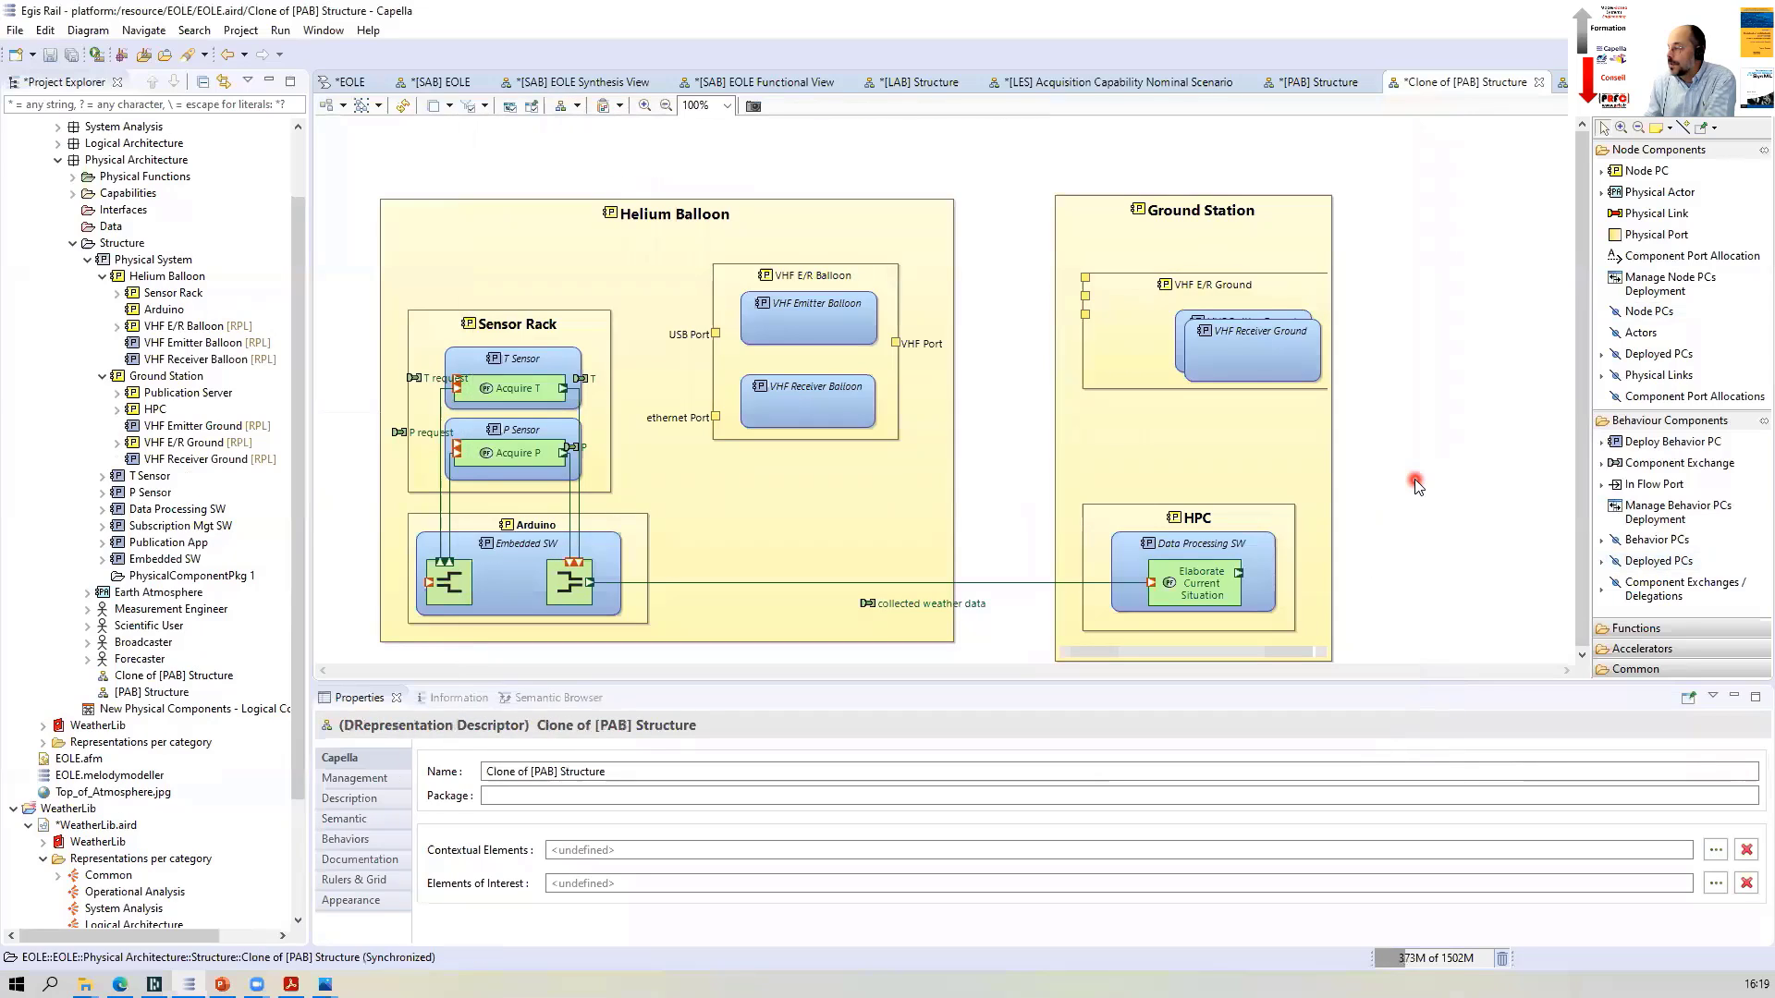
Widen Ground Station so the VHF E/R Ground port labels fit, and reposition VHF E/R Ground within it
{"action": "left_click", "coordinate": [1332, 377]}
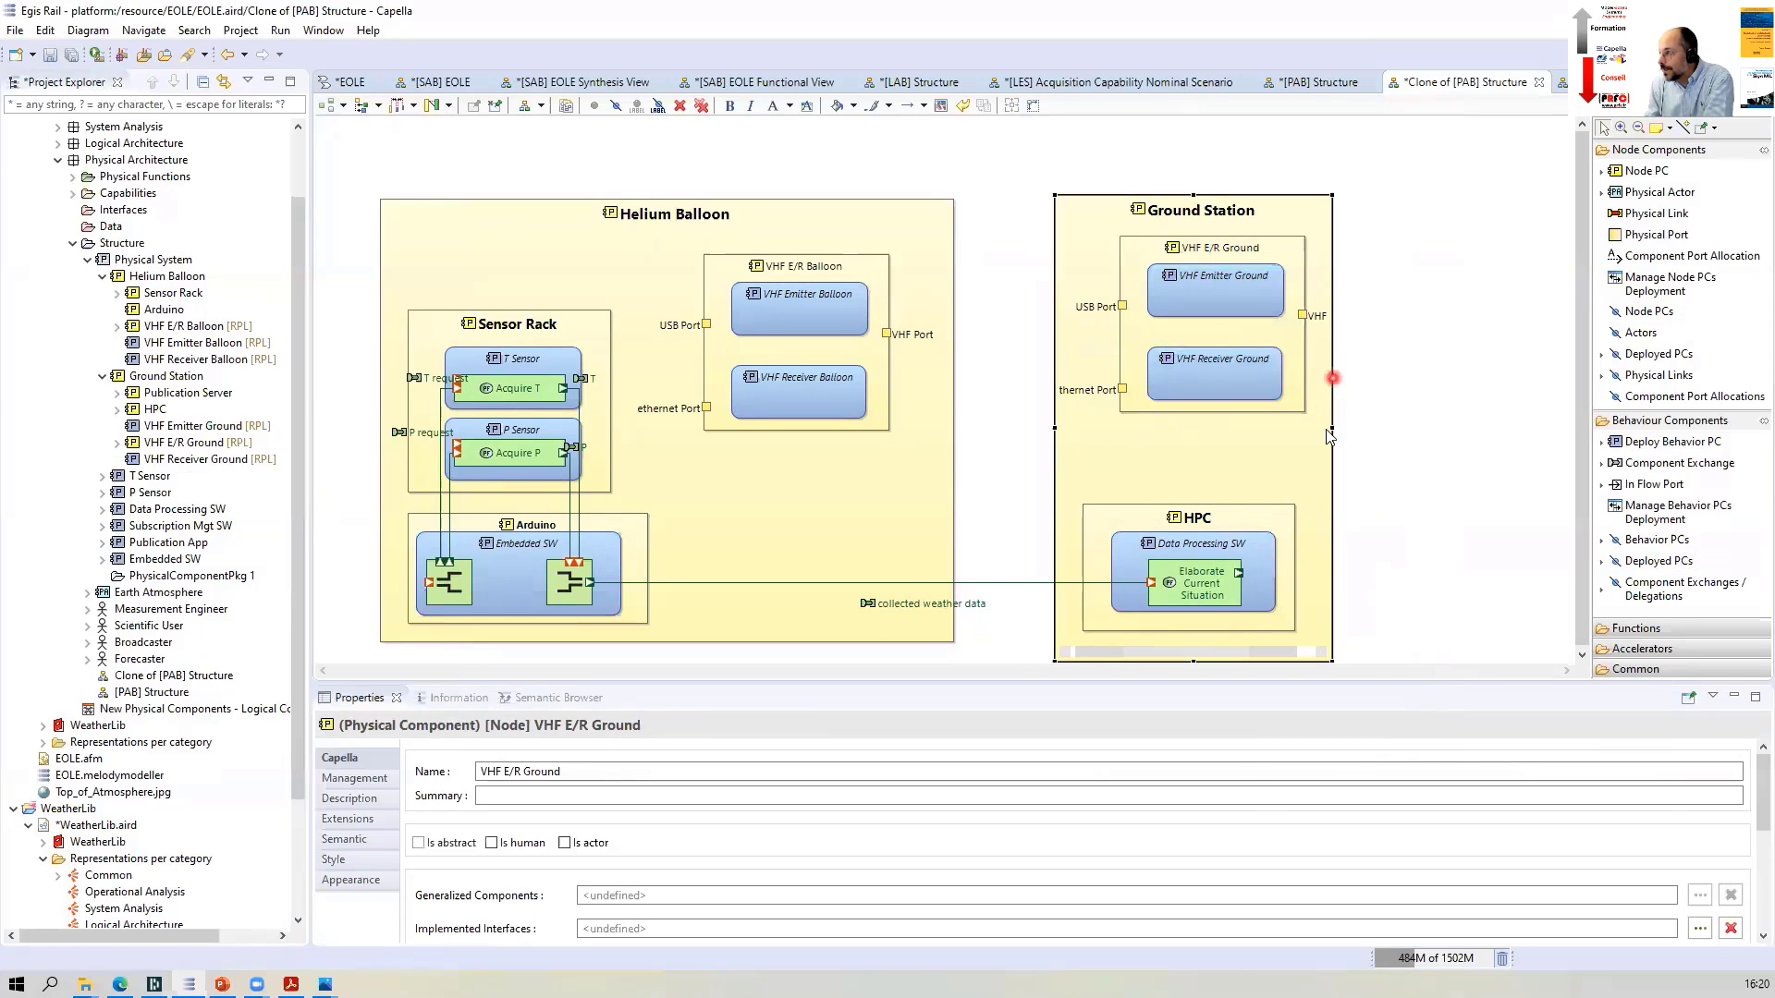
{"action": "left_click", "coordinate": [1331, 420]}
{"action": "left_click_drag", "start_coordinate": [1330, 426], "coordinate": [1360, 426]}
{"action": "left_click_drag", "start_coordinate": [1191, 330], "coordinate": [1209, 331]}
{"action": "left_click", "coordinate": [1324, 423]}
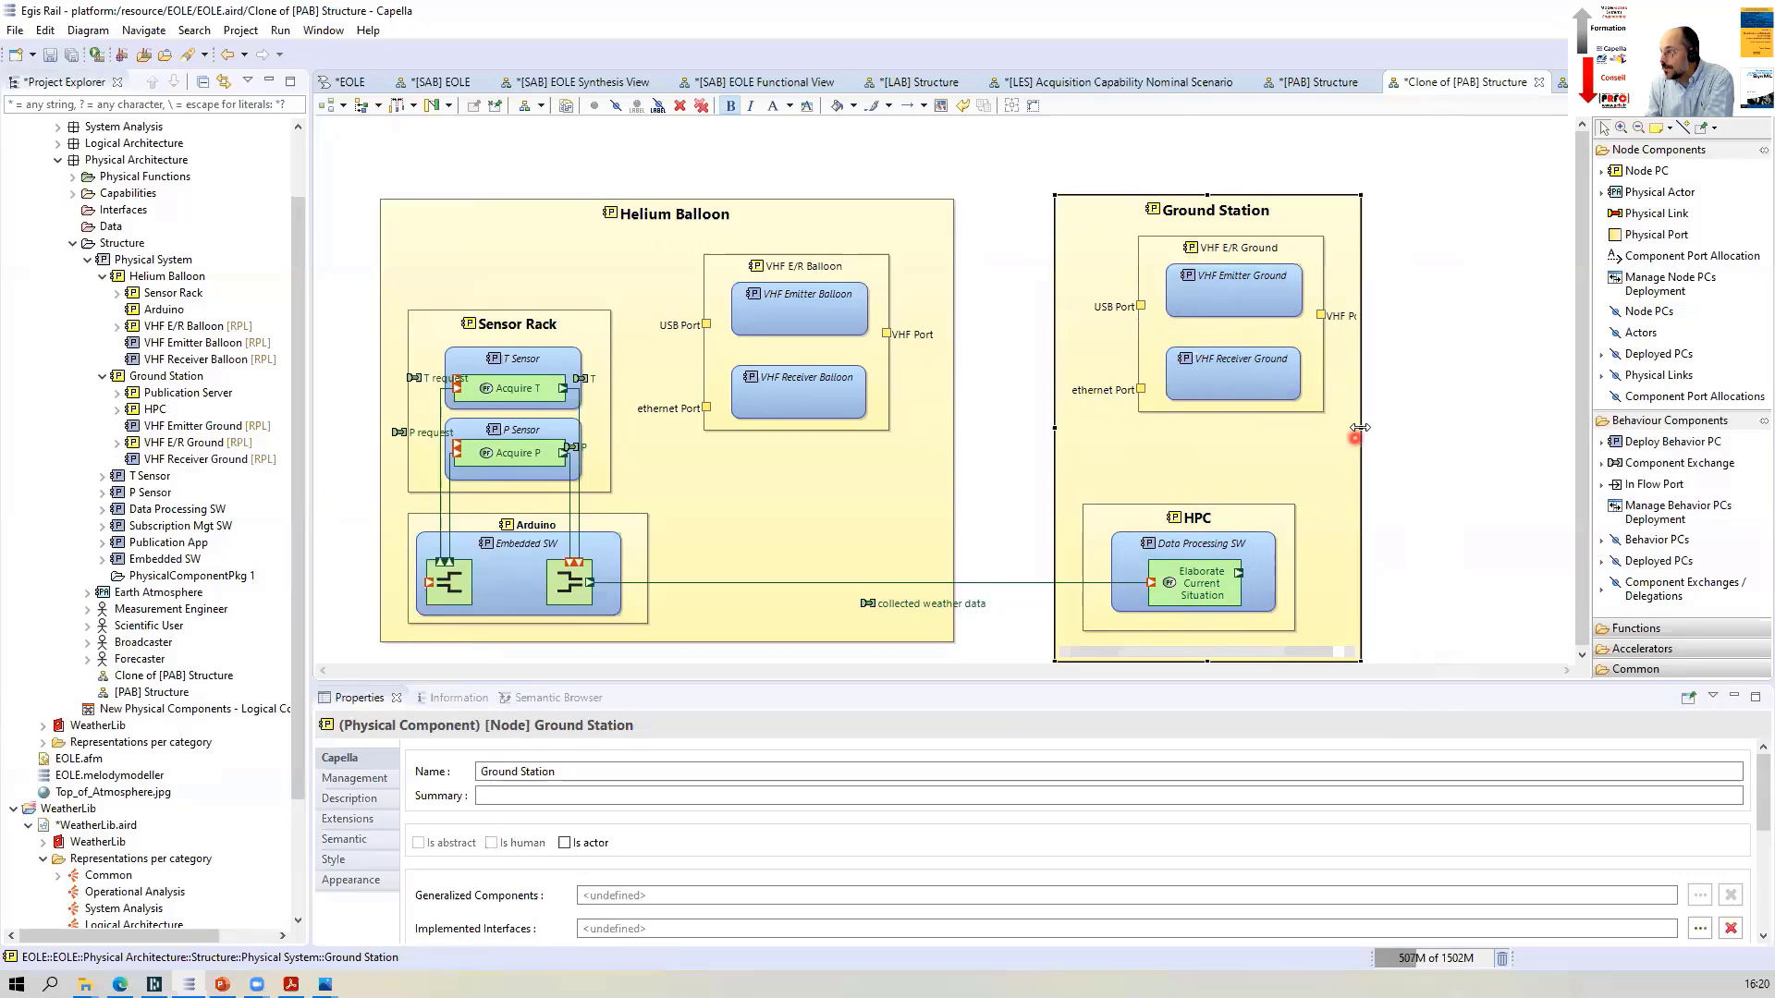
{"action": "left_click_drag", "start_coordinate": [1356, 426], "coordinate": [1396, 426]}
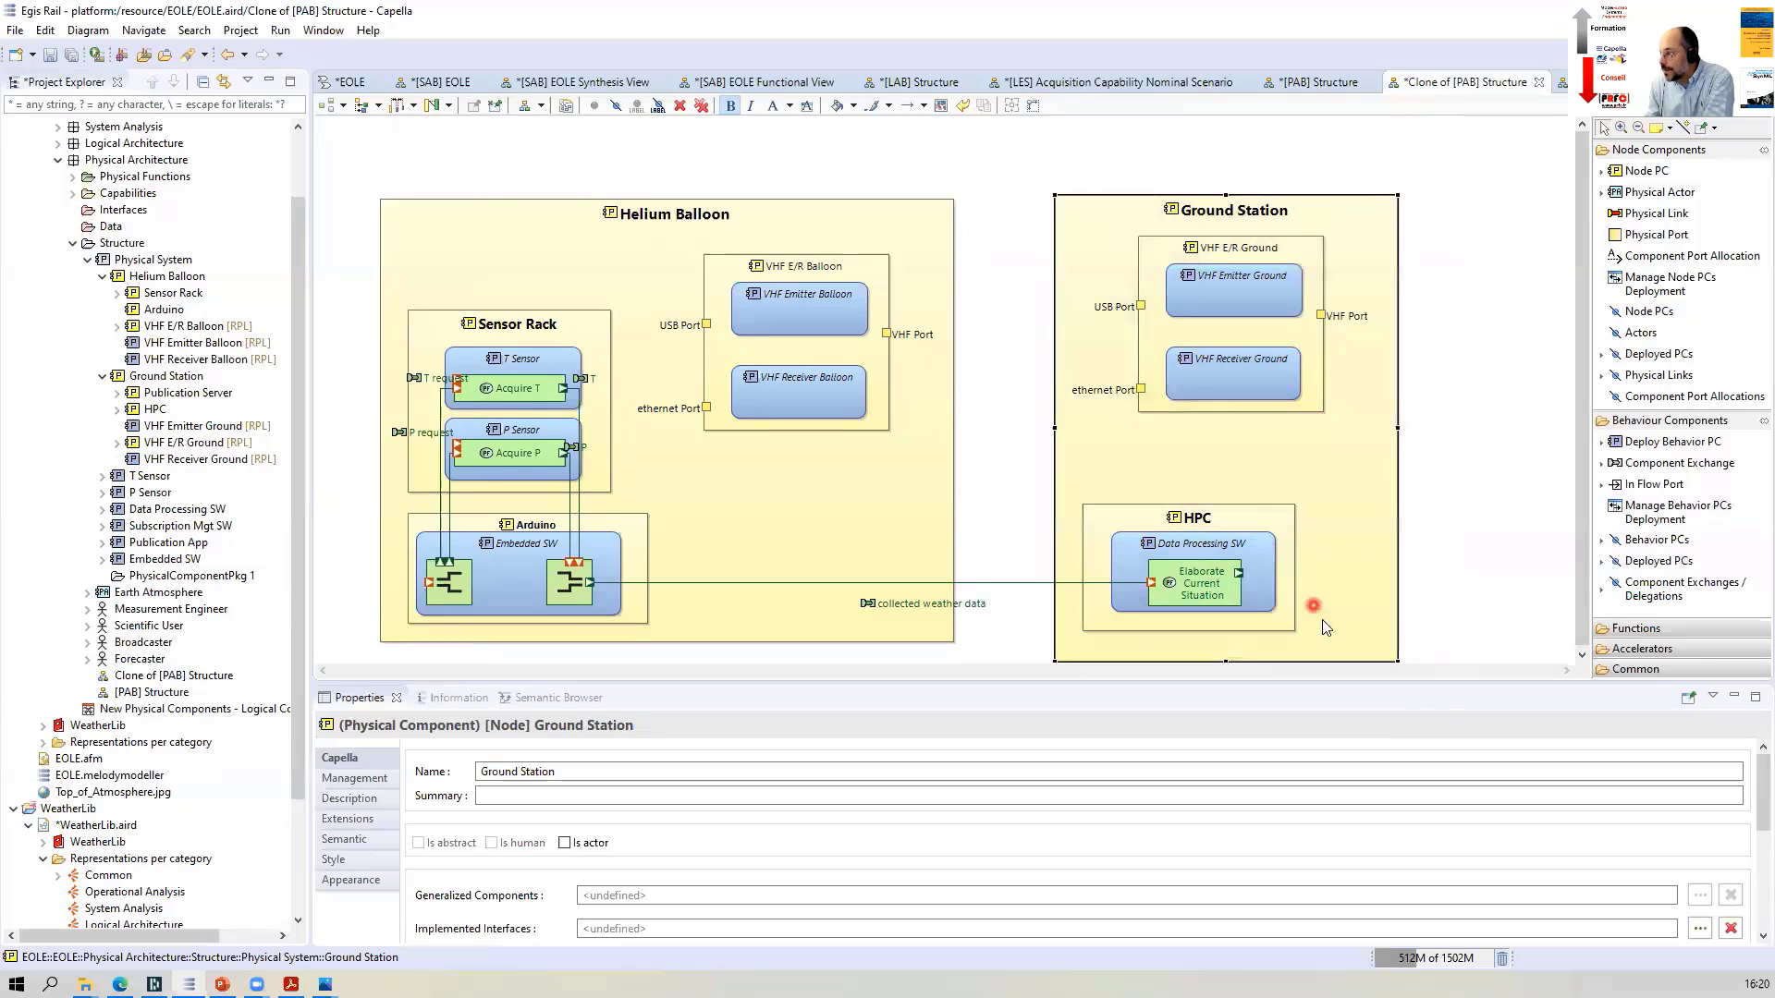
{"action": "left_click", "coordinate": [1506, 515]}
{"action": "left_click_drag", "start_coordinate": [1214, 251], "coordinate": [1205, 270]}
{"action": "left_click", "coordinate": [1042, 155]}
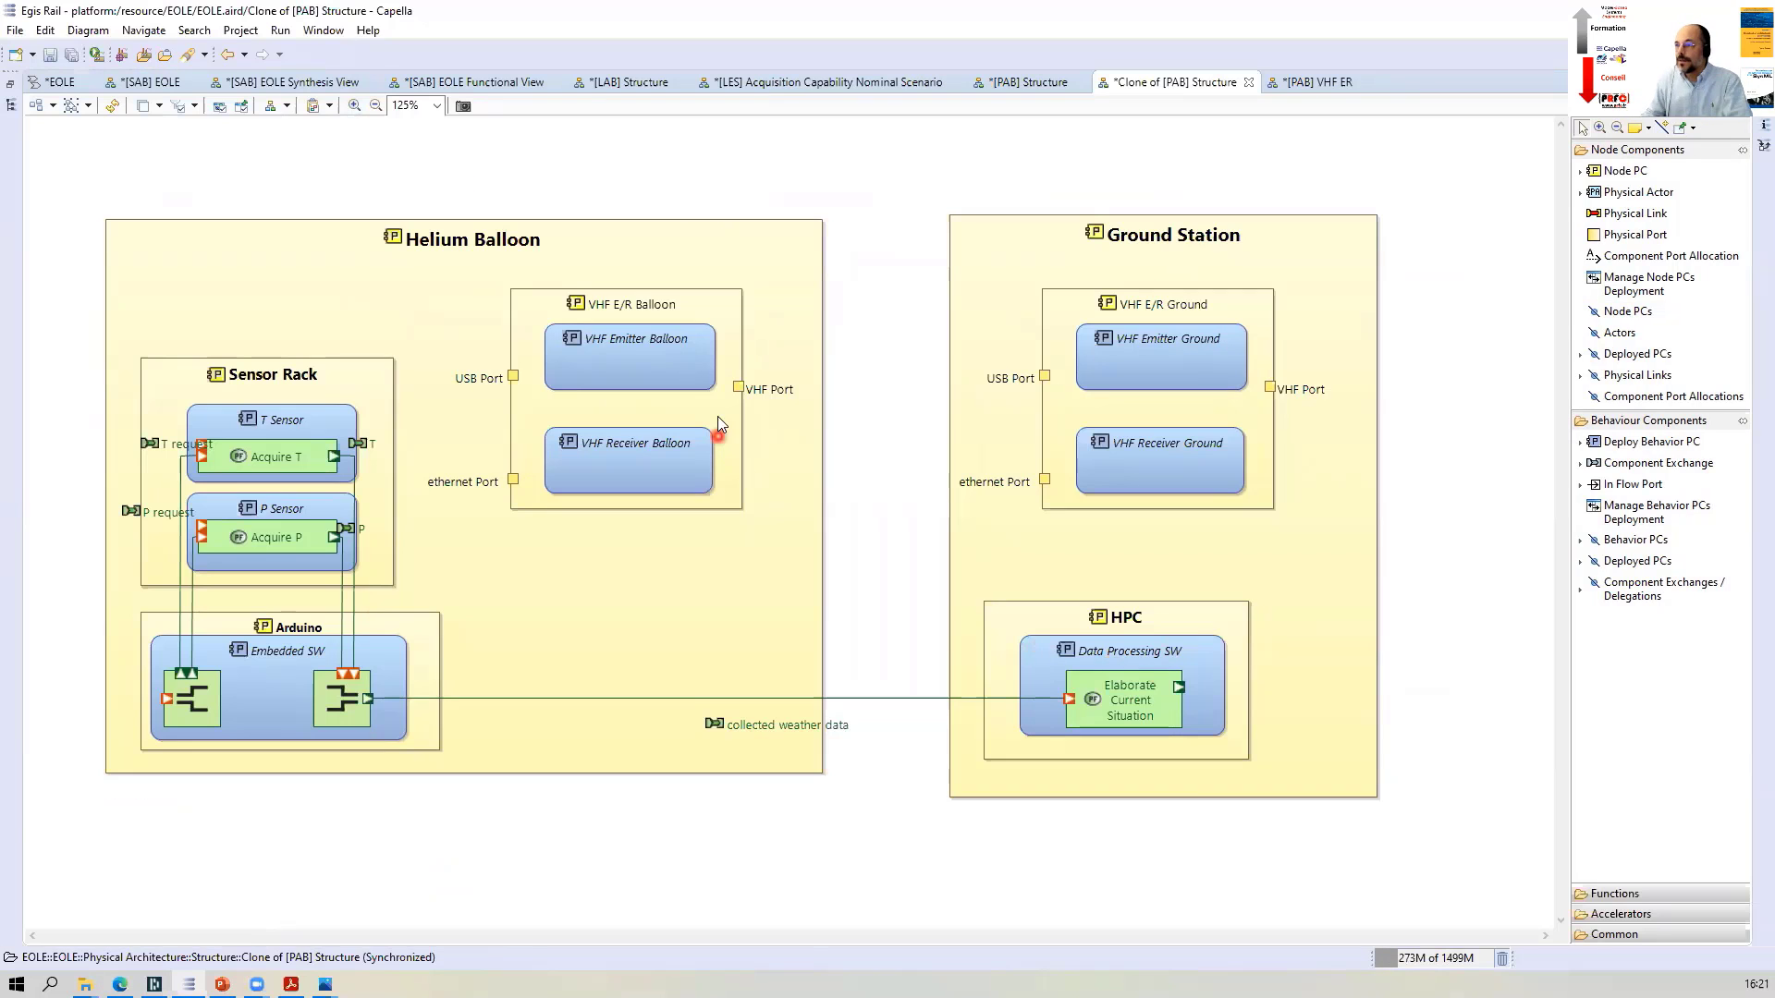
Remove VHF Receiver Balloon and the ethernet Port of VHF E/R Balloon from the diagram without deleting them from the model
{"action": "left_click", "coordinate": [638, 344]}
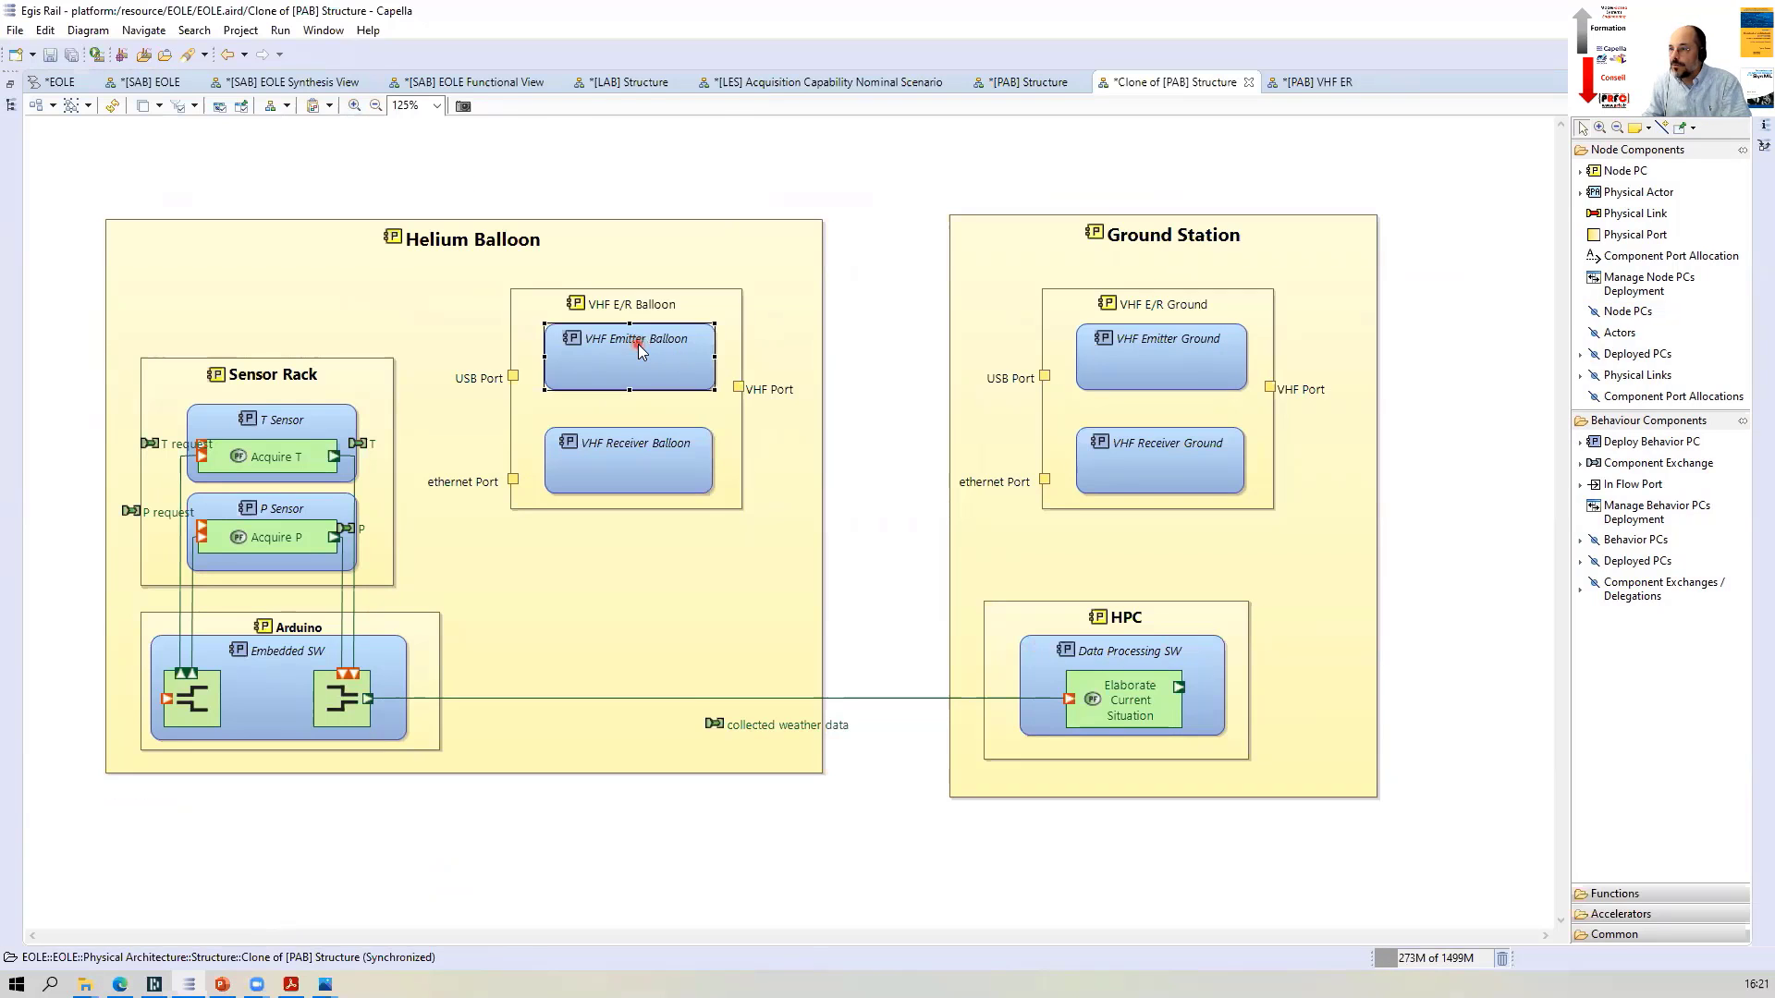
{"action": "left_click", "coordinate": [627, 453]}
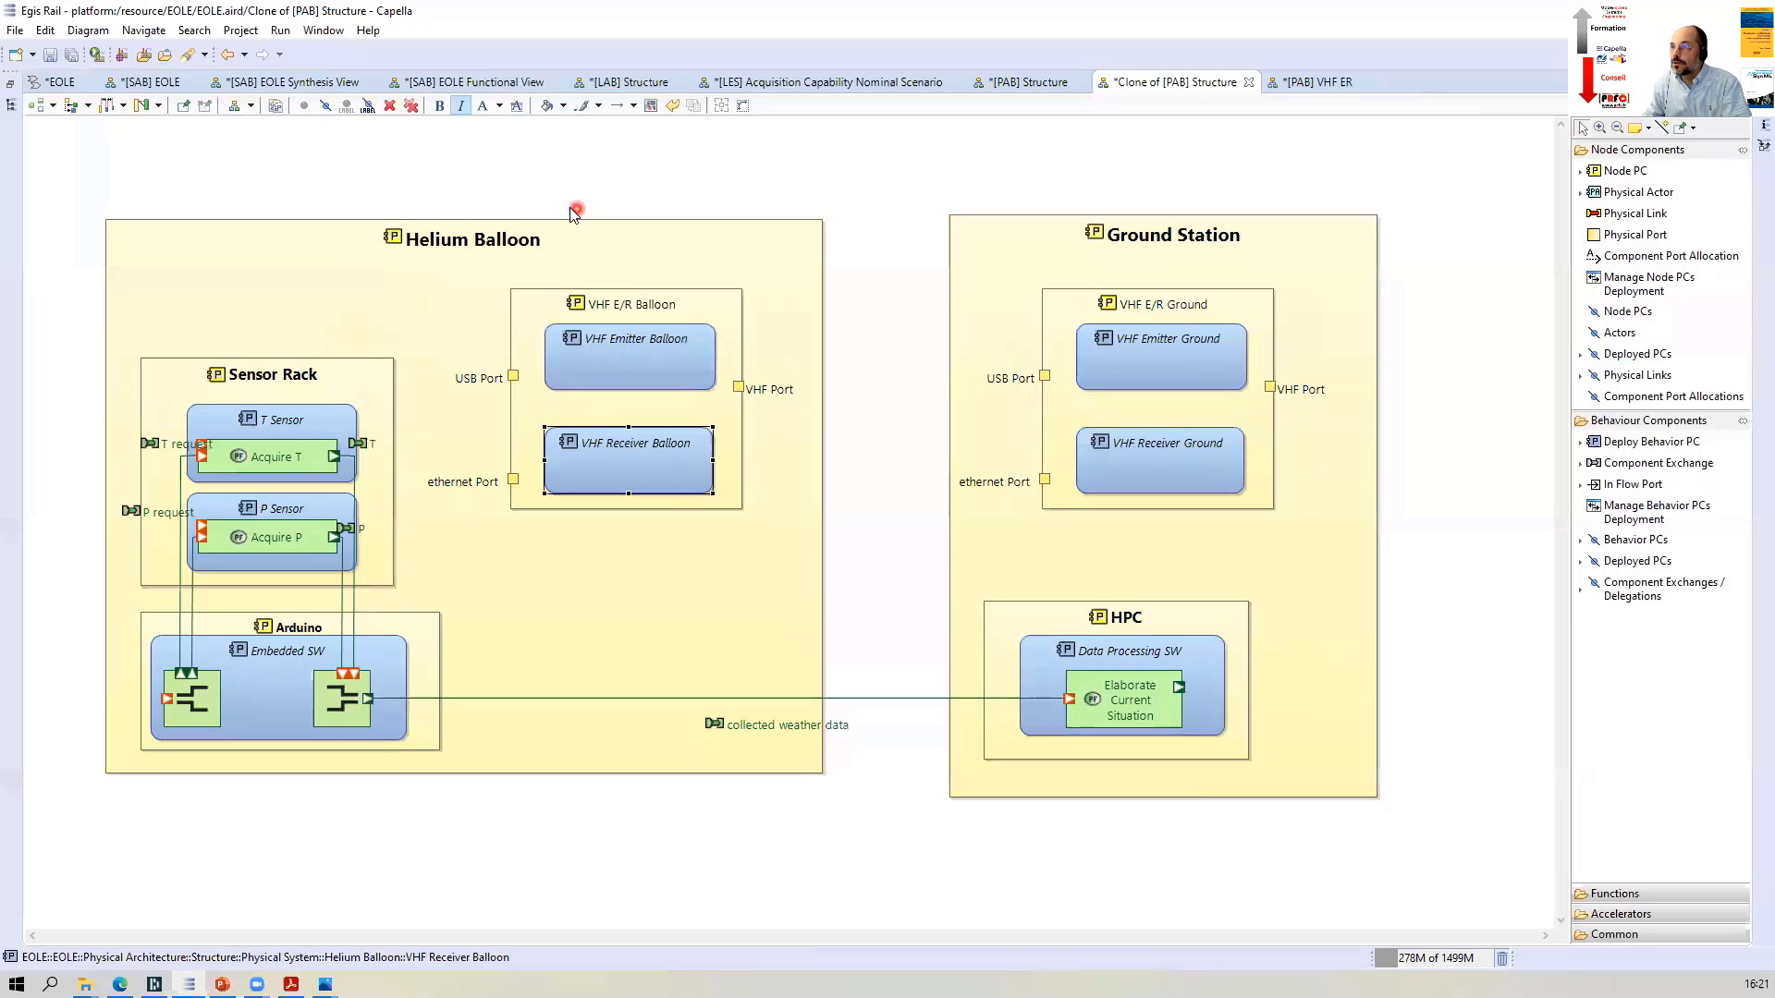
{"action": "left_click", "coordinate": [389, 105]}
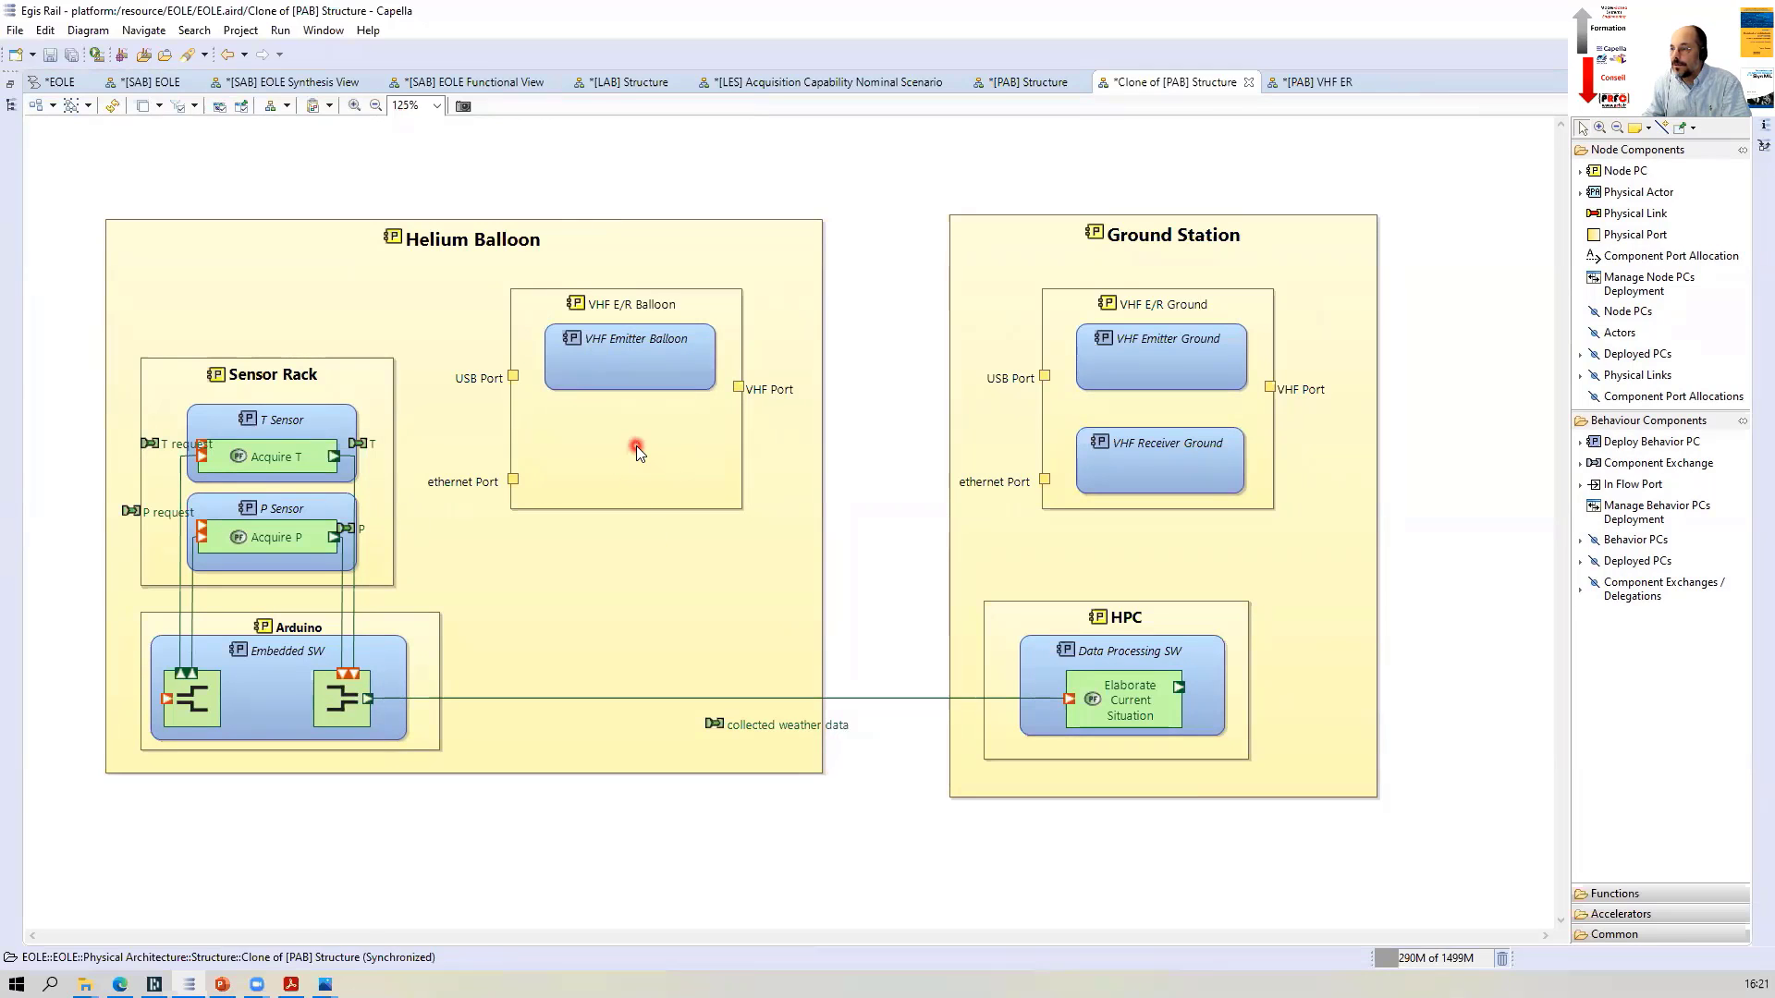
{"action": "left_click", "coordinate": [514, 481]}
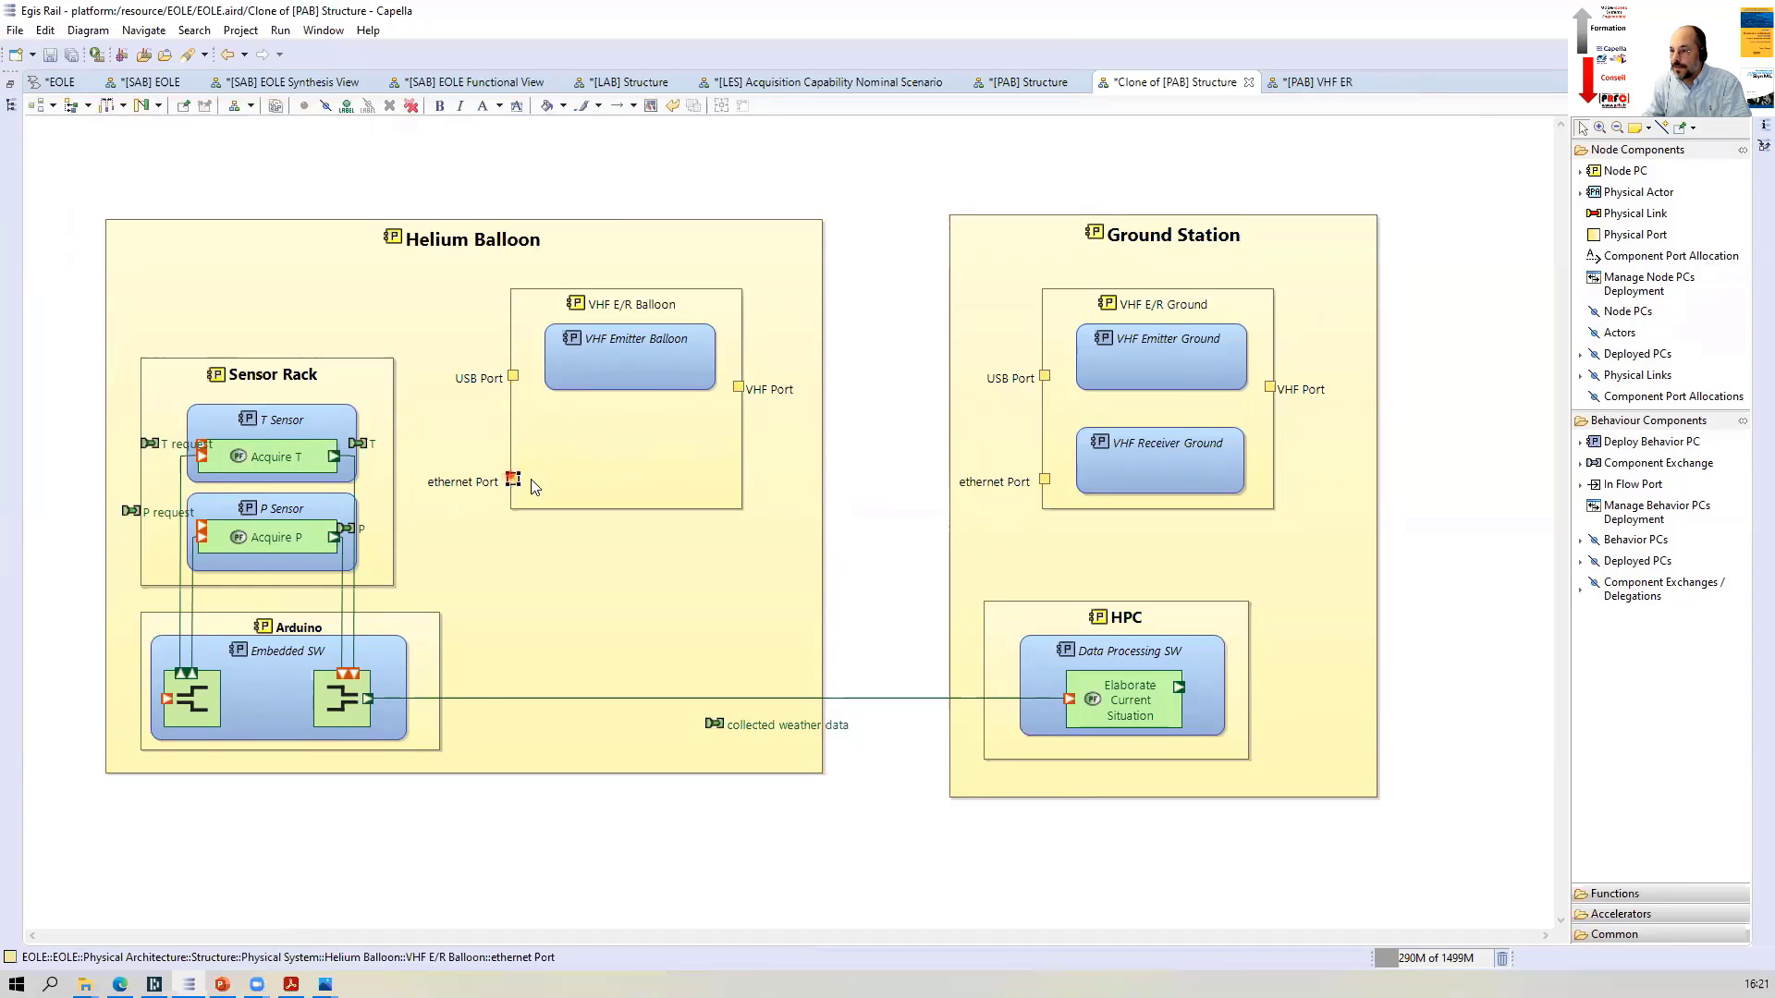
Move VHF E/R Balloon's USB Port to its bottom edge with the label beneath, and lower its VHF Port along the right edge
{"action": "left_click", "coordinate": [513, 377]}
{"action": "left_click_drag", "start_coordinate": [601, 497], "coordinate": [602, 497]}
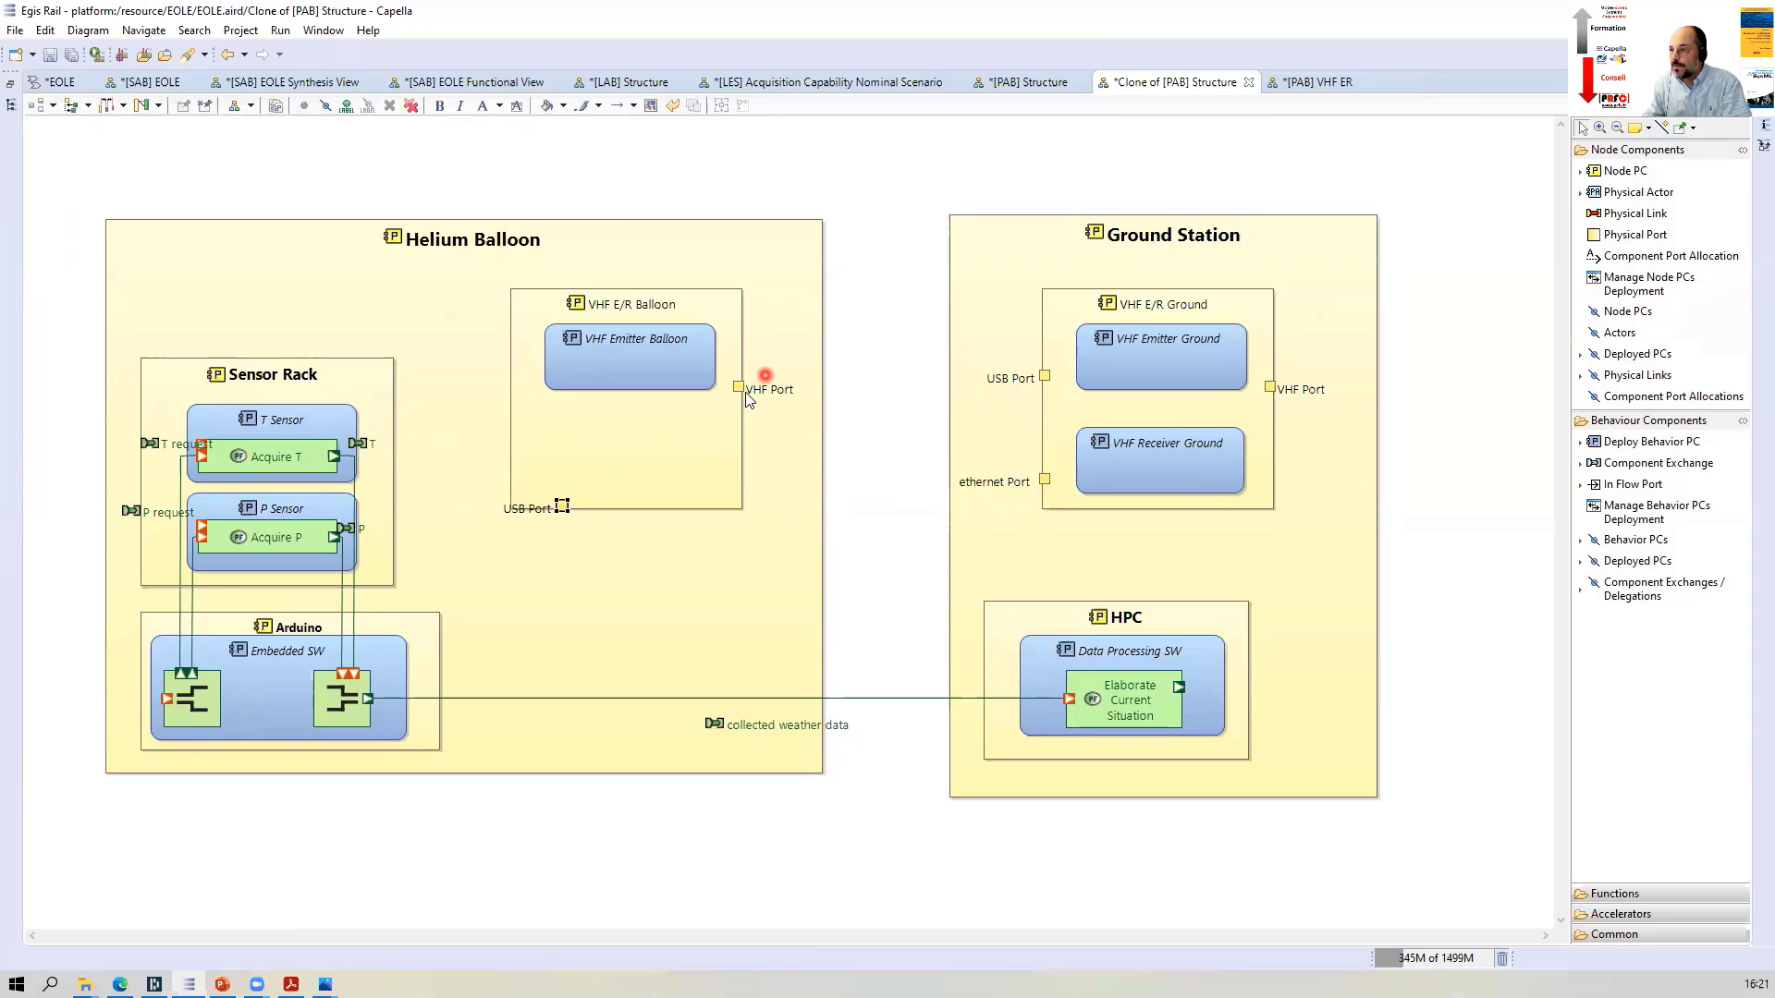
{"action": "left_click_drag", "start_coordinate": [738, 388], "coordinate": [737, 423]}
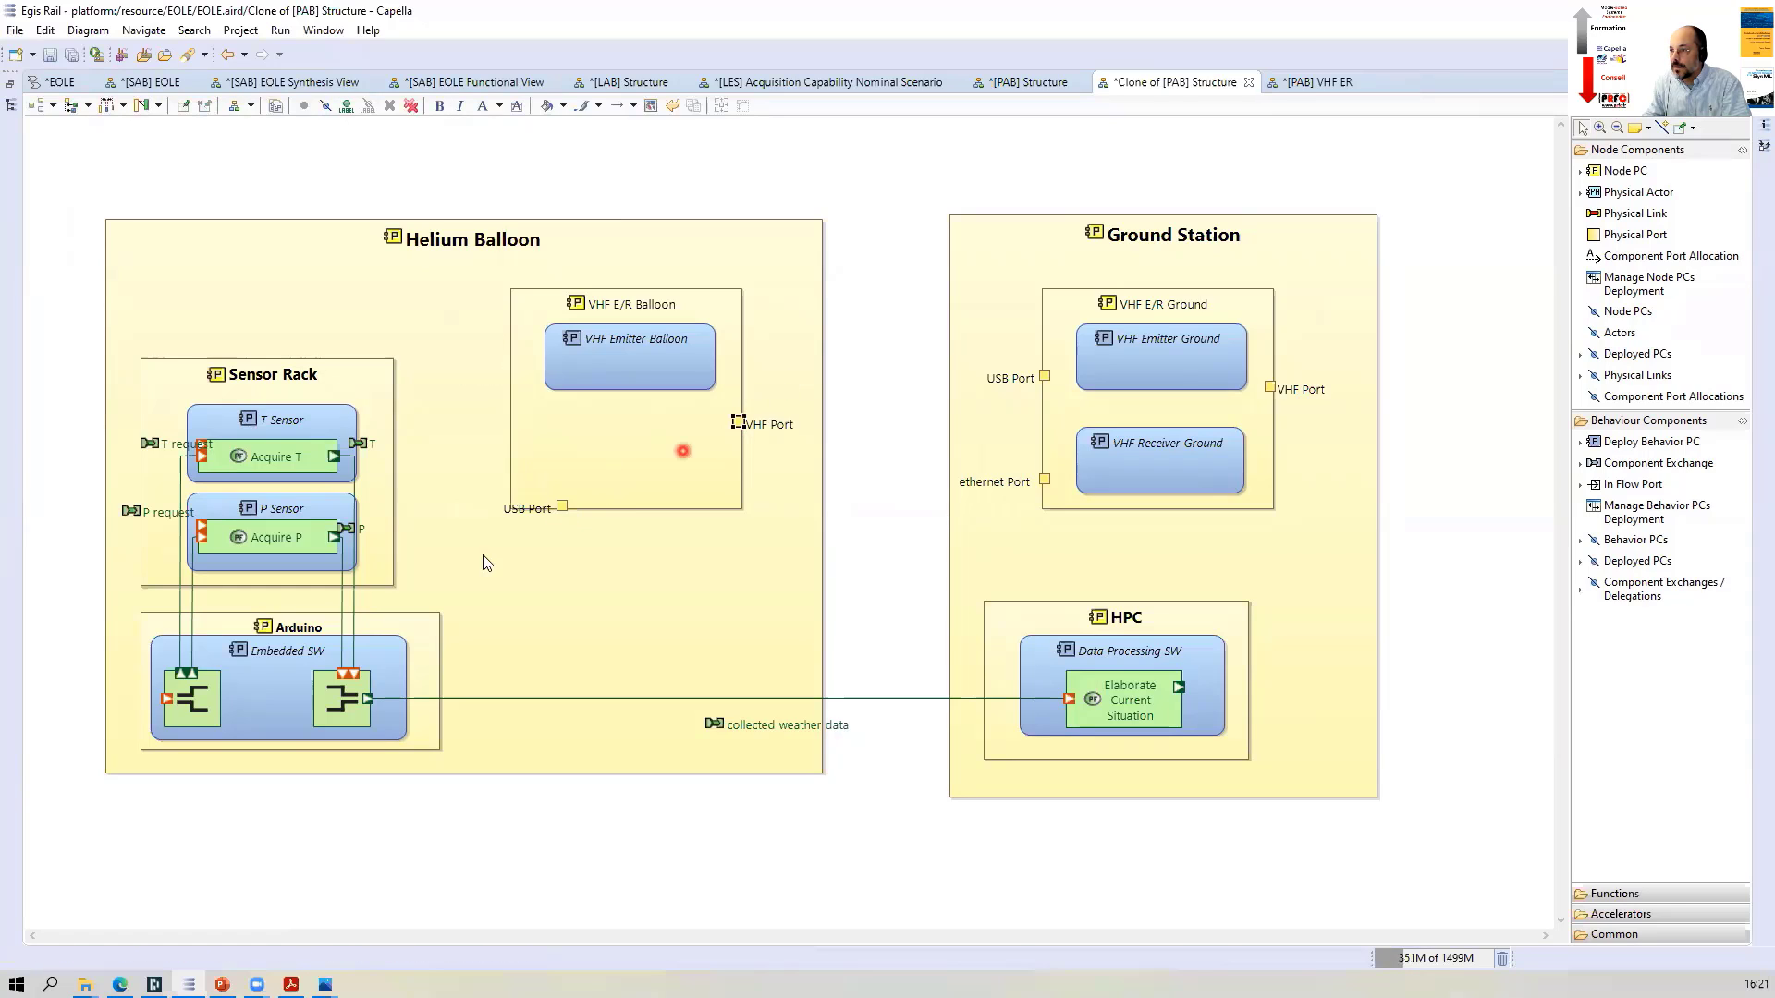
{"action": "left_click", "coordinate": [528, 510]}
{"action": "left_click_drag", "start_coordinate": [531, 509], "coordinate": [563, 523]}
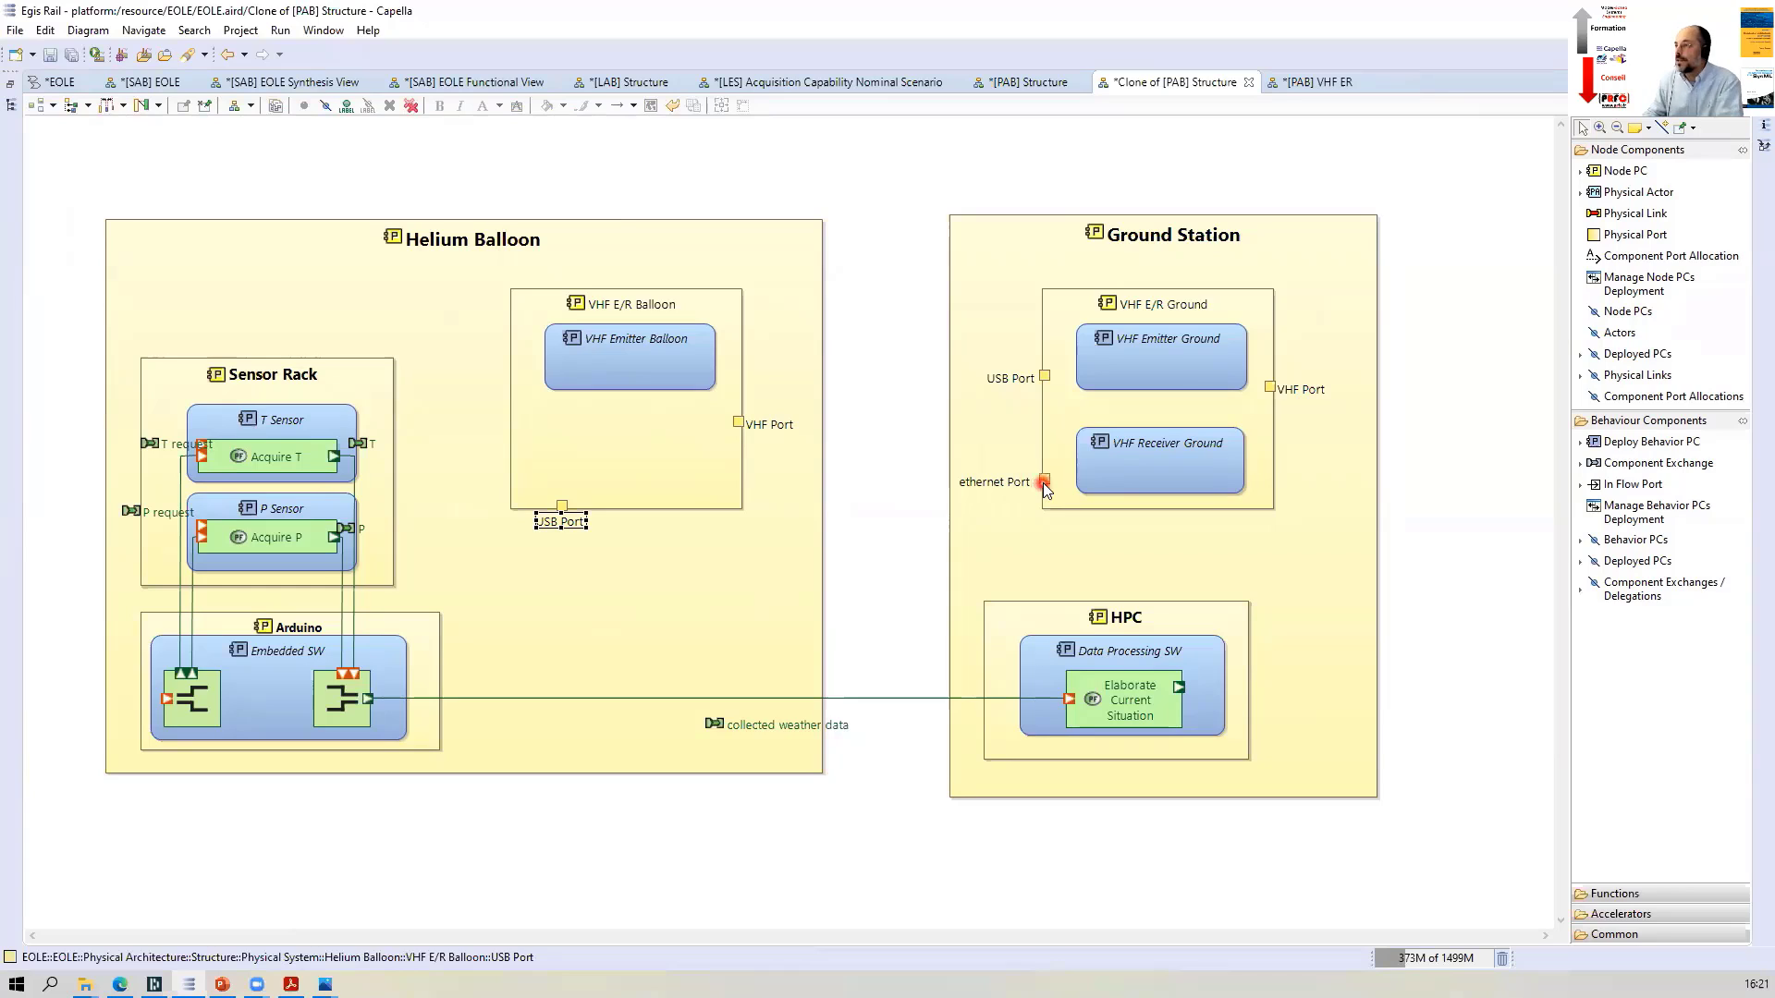
Remove the USB Port and VHF Emitter Ground of VHF E/R Ground from the diagram without deleting them from the model
{"action": "left_click", "coordinate": [1045, 376]}
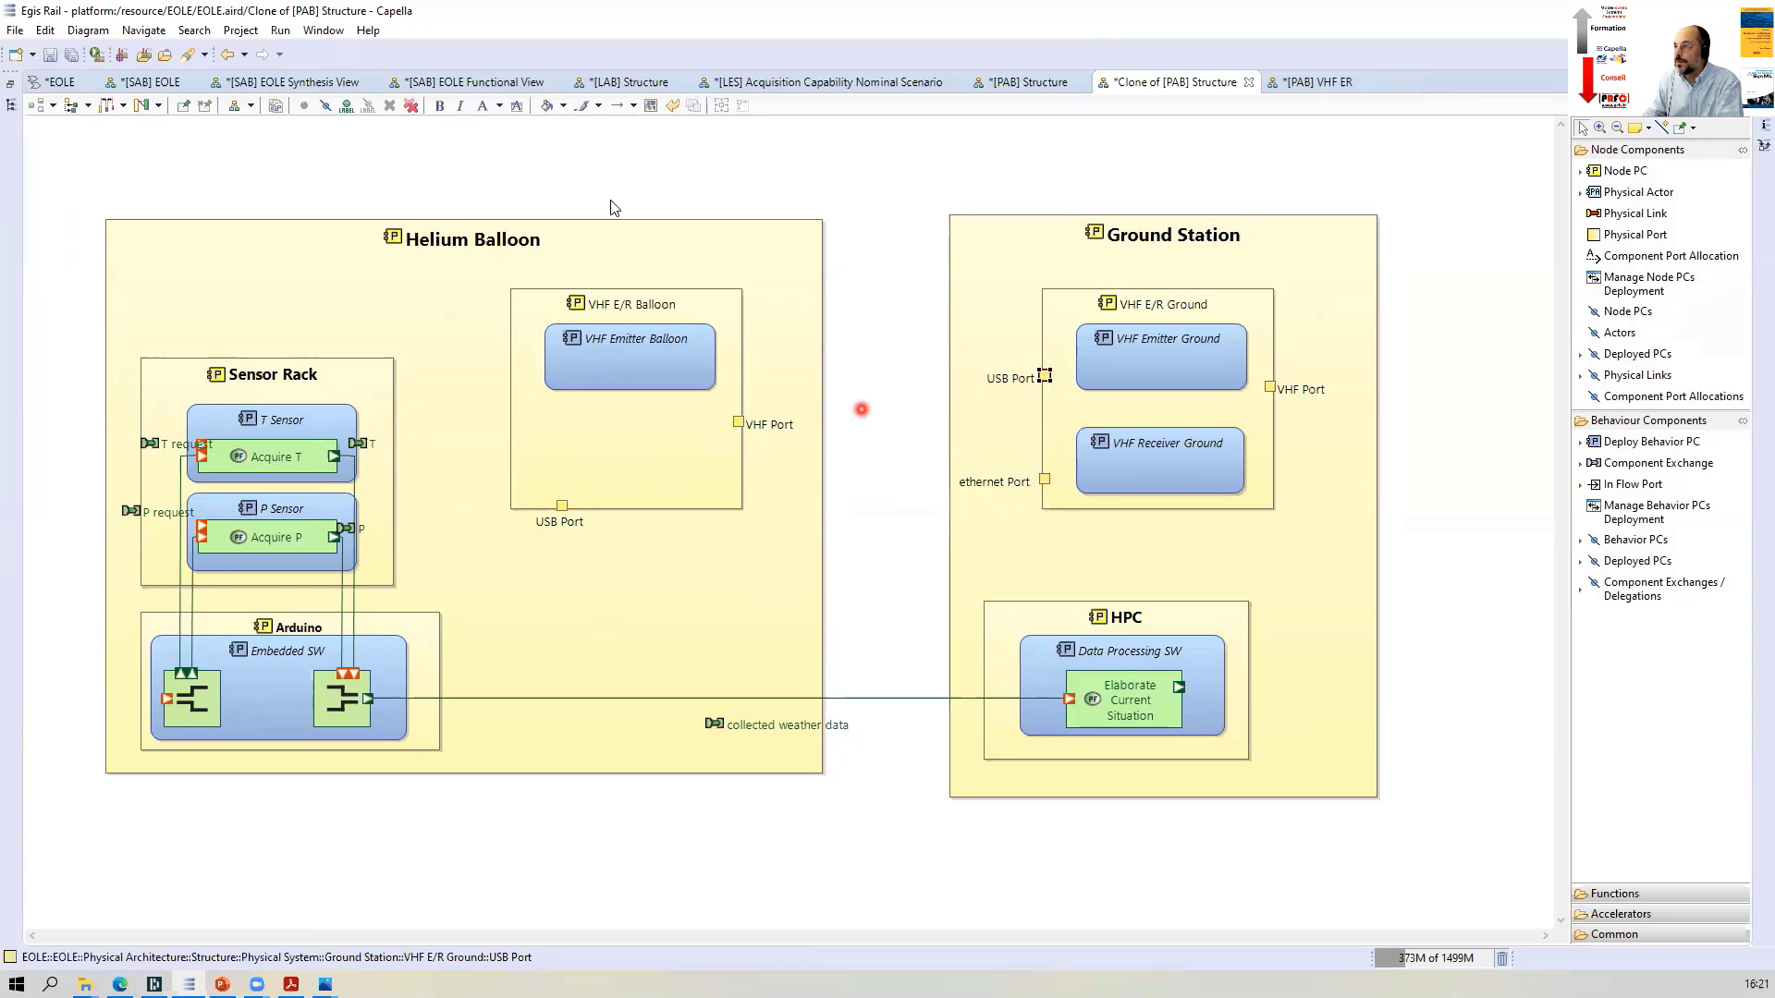
{"action": "left_click", "coordinate": [322, 106]}
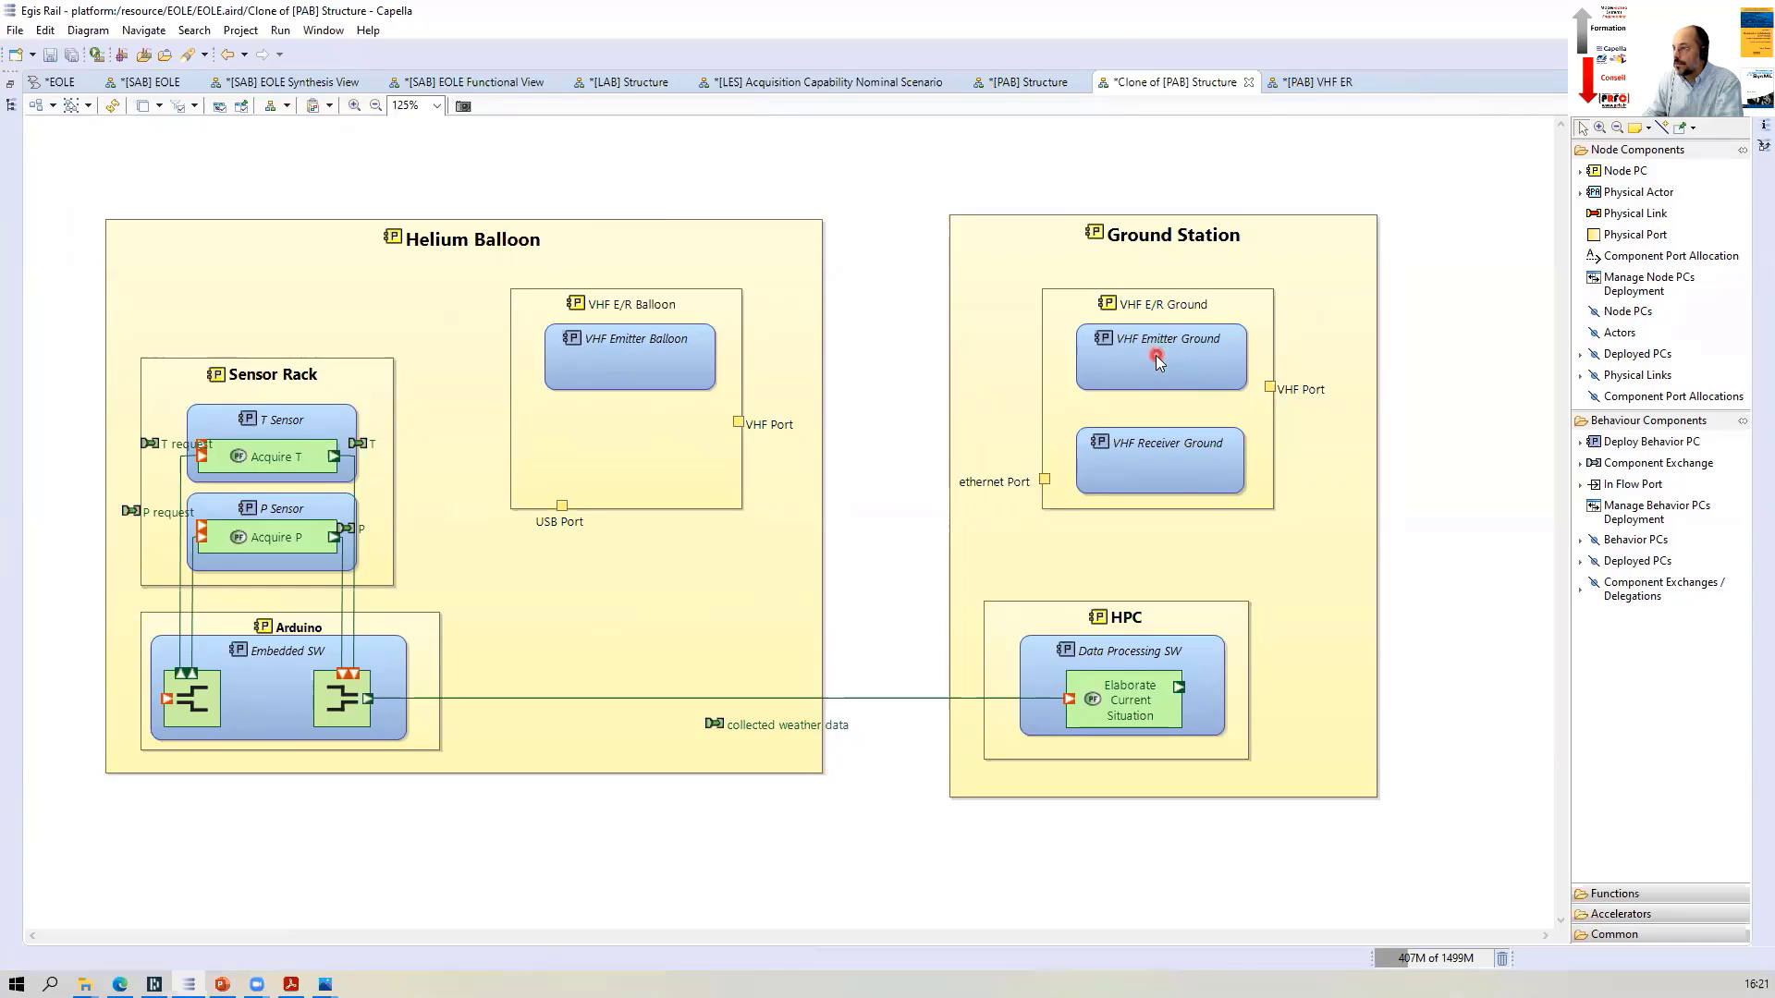
{"action": "left_click", "coordinate": [1157, 360]}
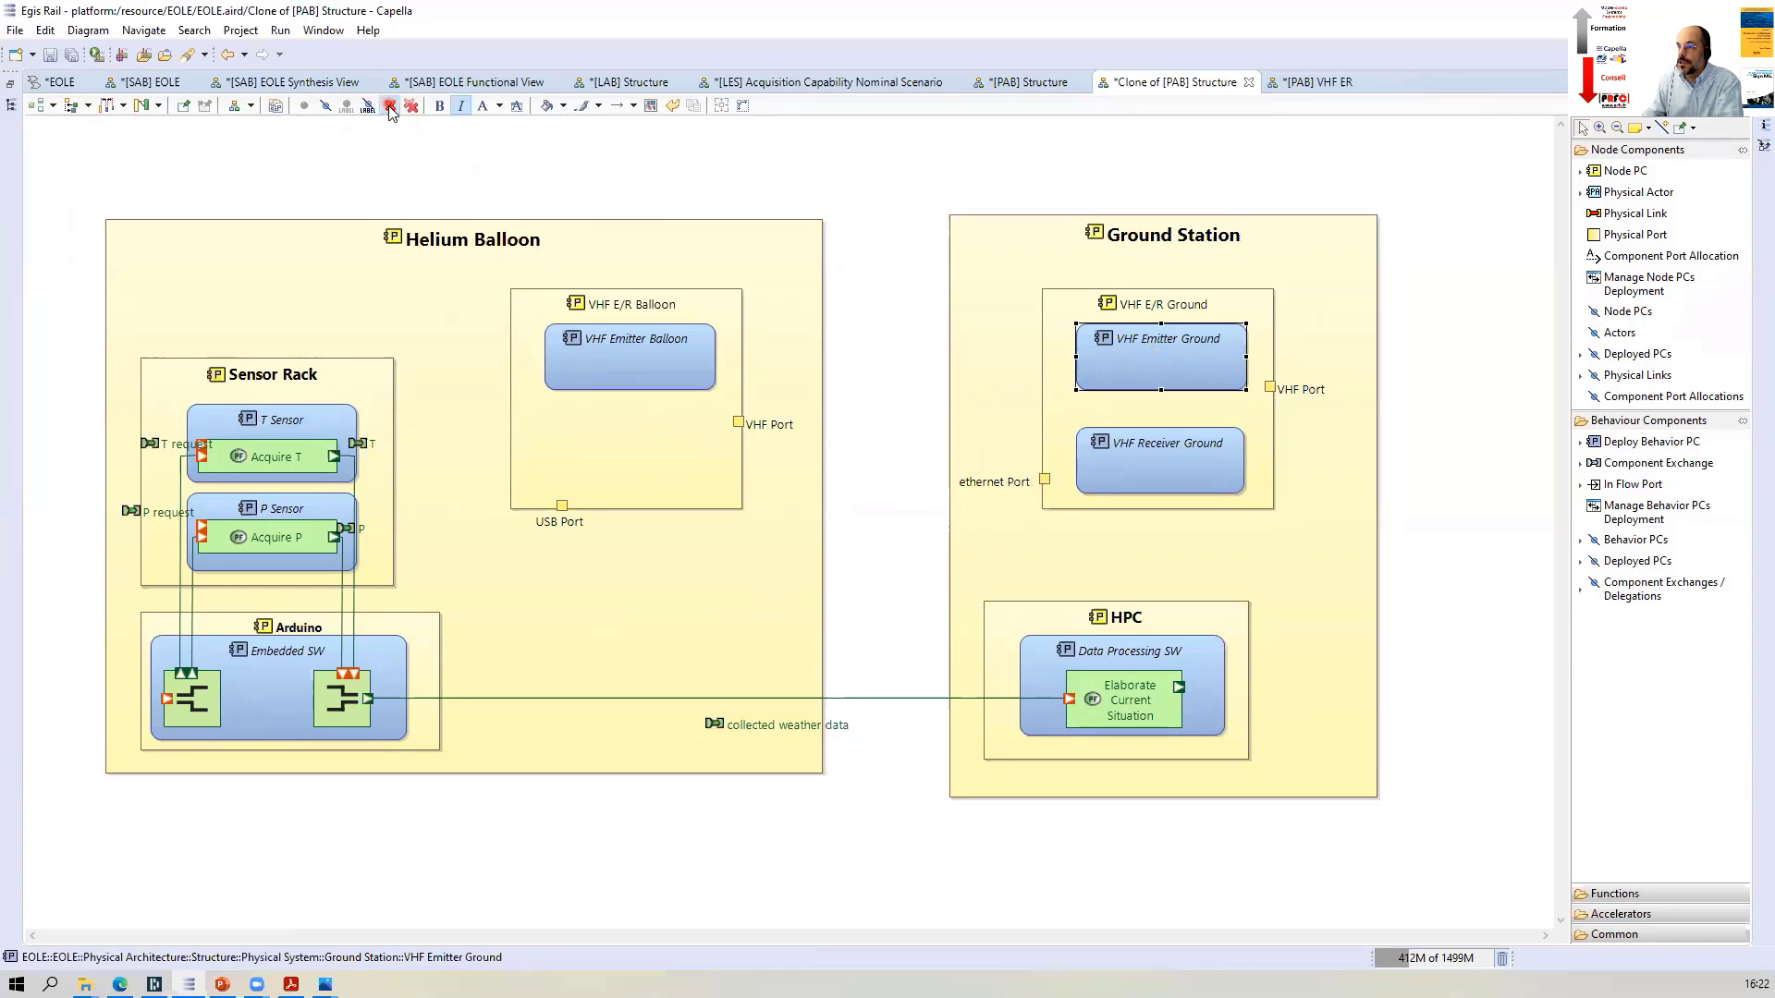
{"action": "left_click", "coordinate": [389, 107]}
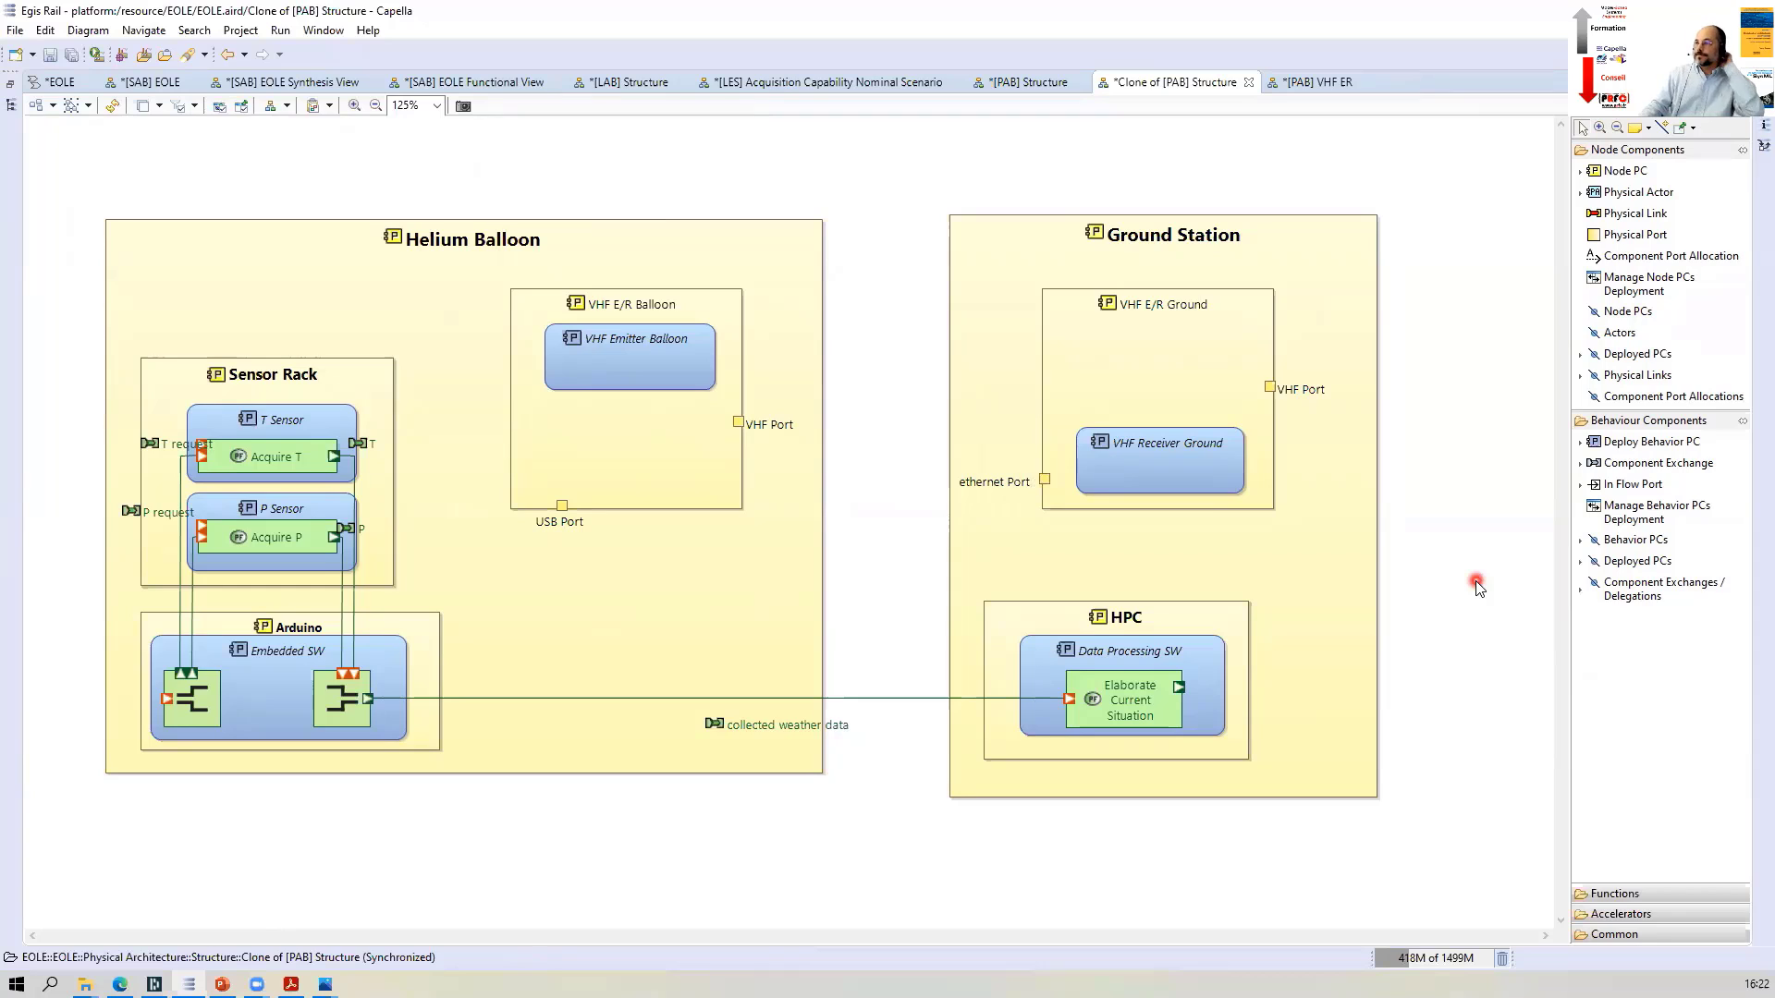
Move VHF E/R Ground's VHF Port to its left edge and shift the collected weather data label toward Ground Station
{"action": "left_click_drag", "start_coordinate": [1280, 395], "coordinate": [1032, 423]}
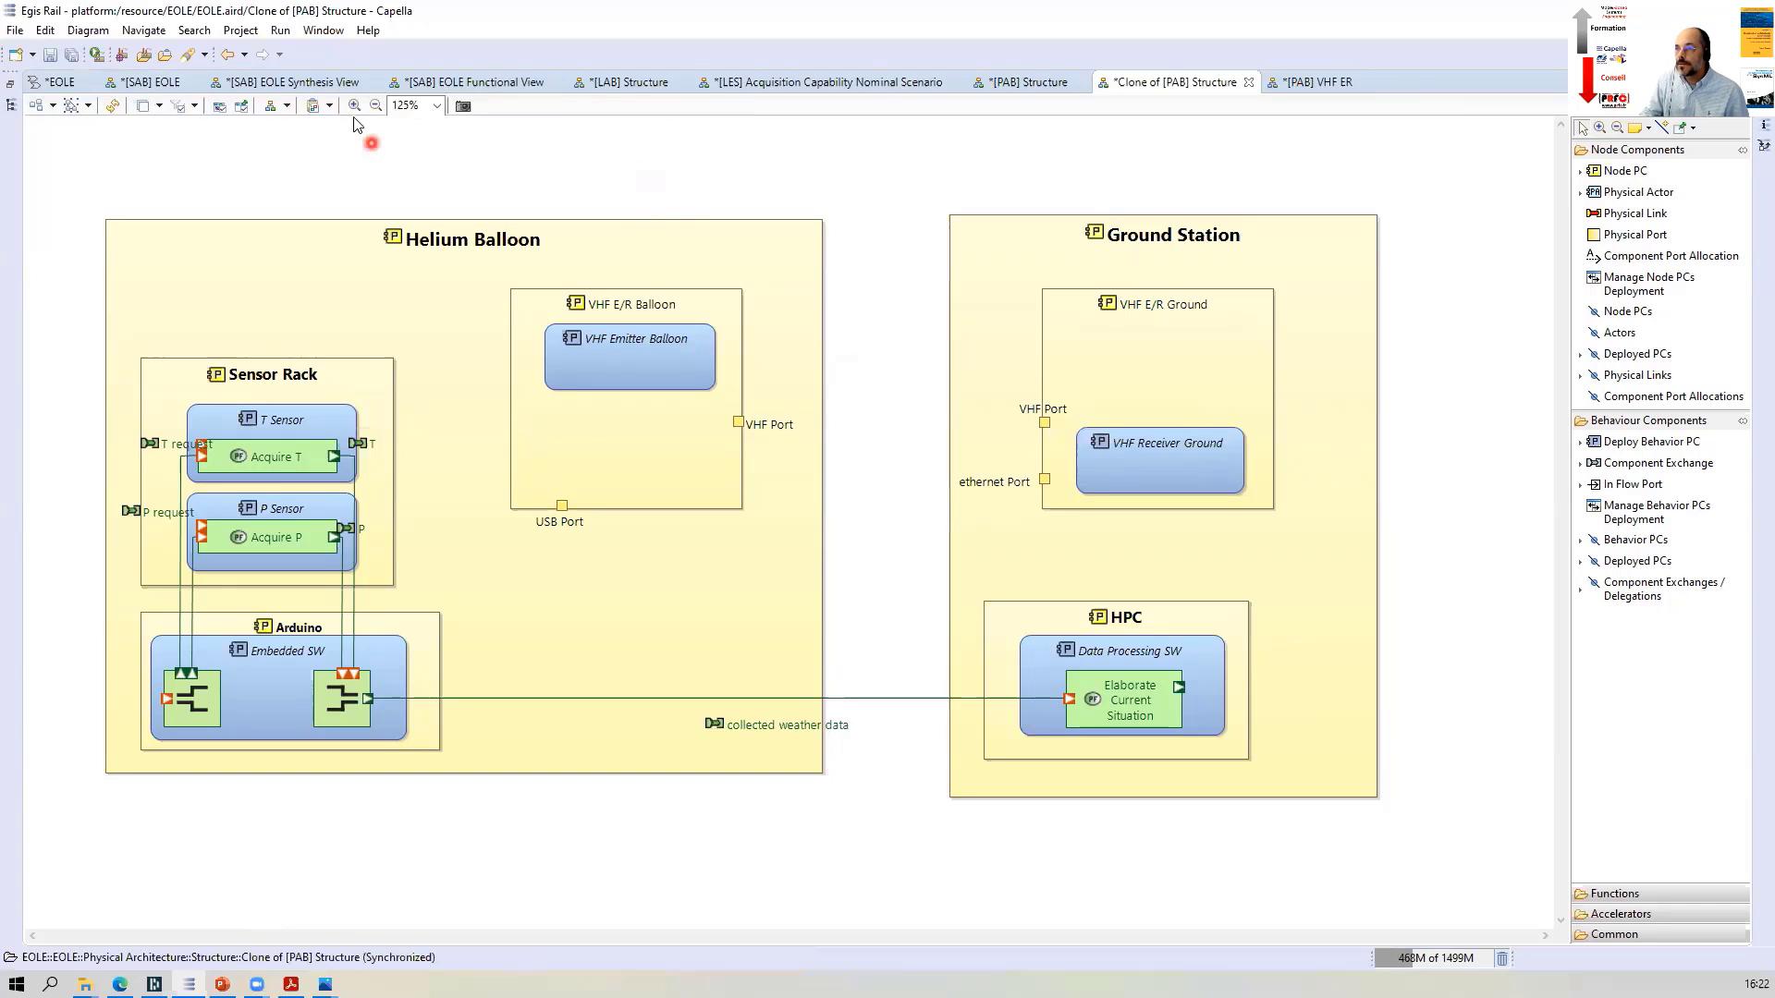
{"action": "left_click", "coordinate": [355, 107]}
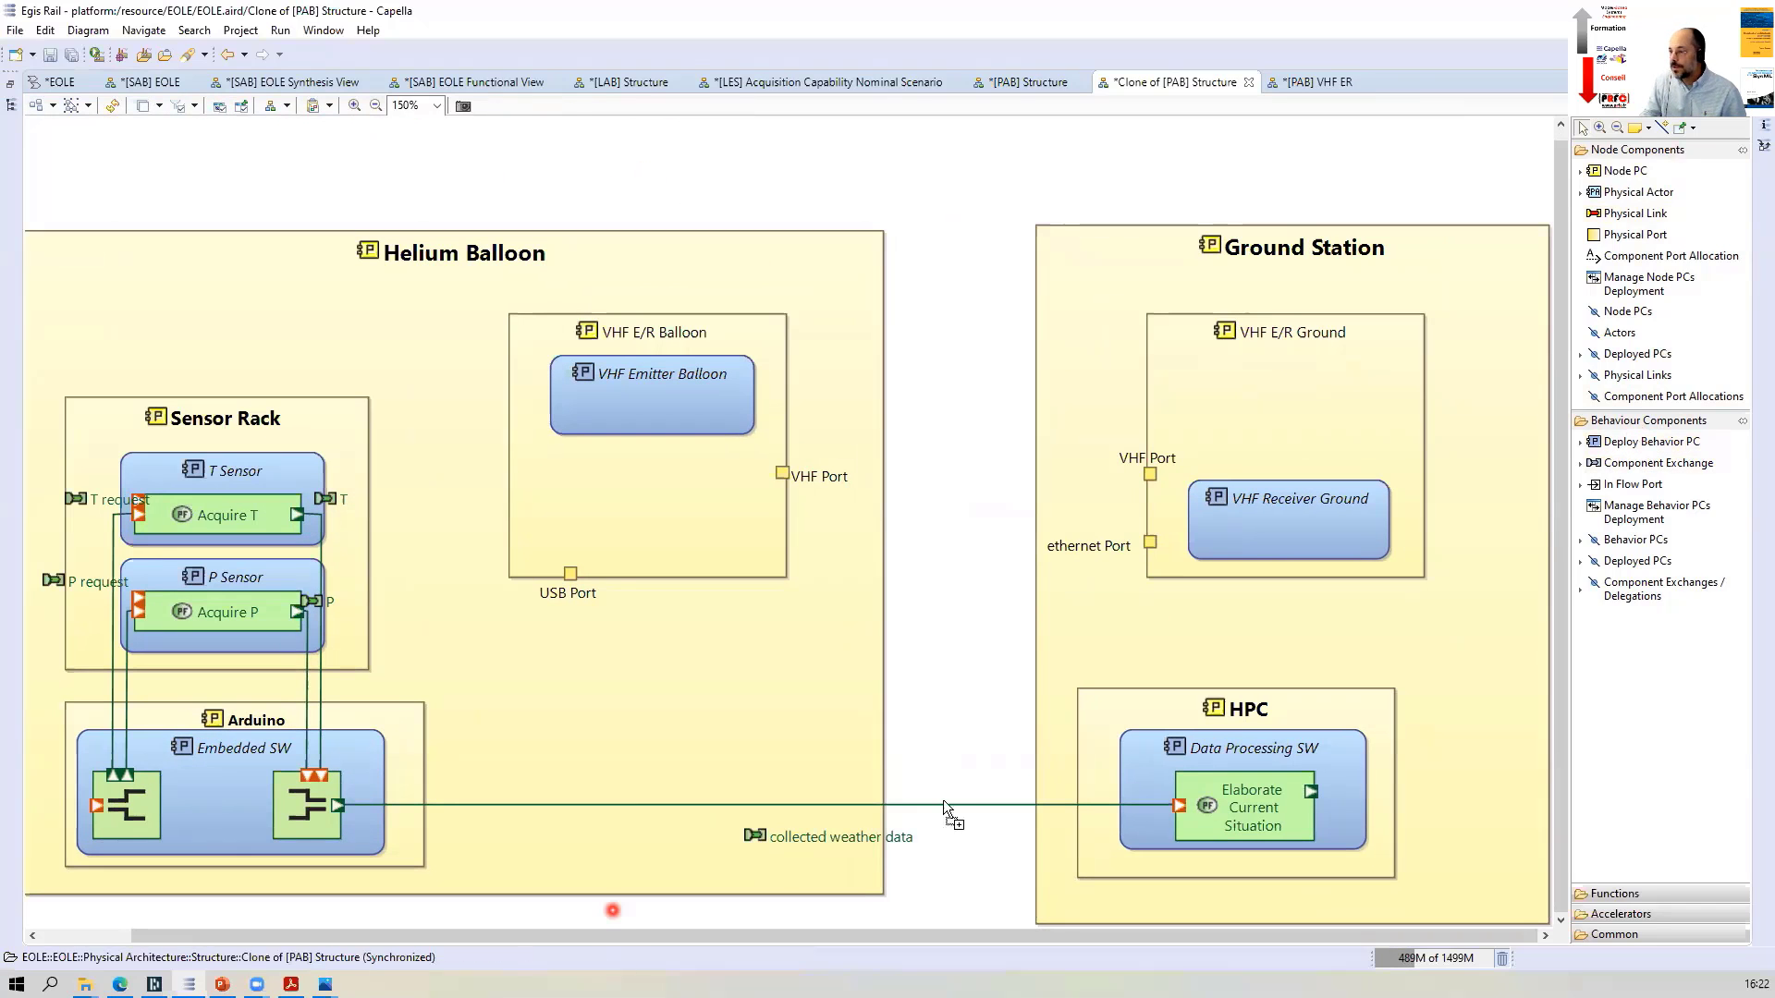
{"action": "left_click_drag", "start_coordinate": [876, 841], "coordinate": [1000, 825]}
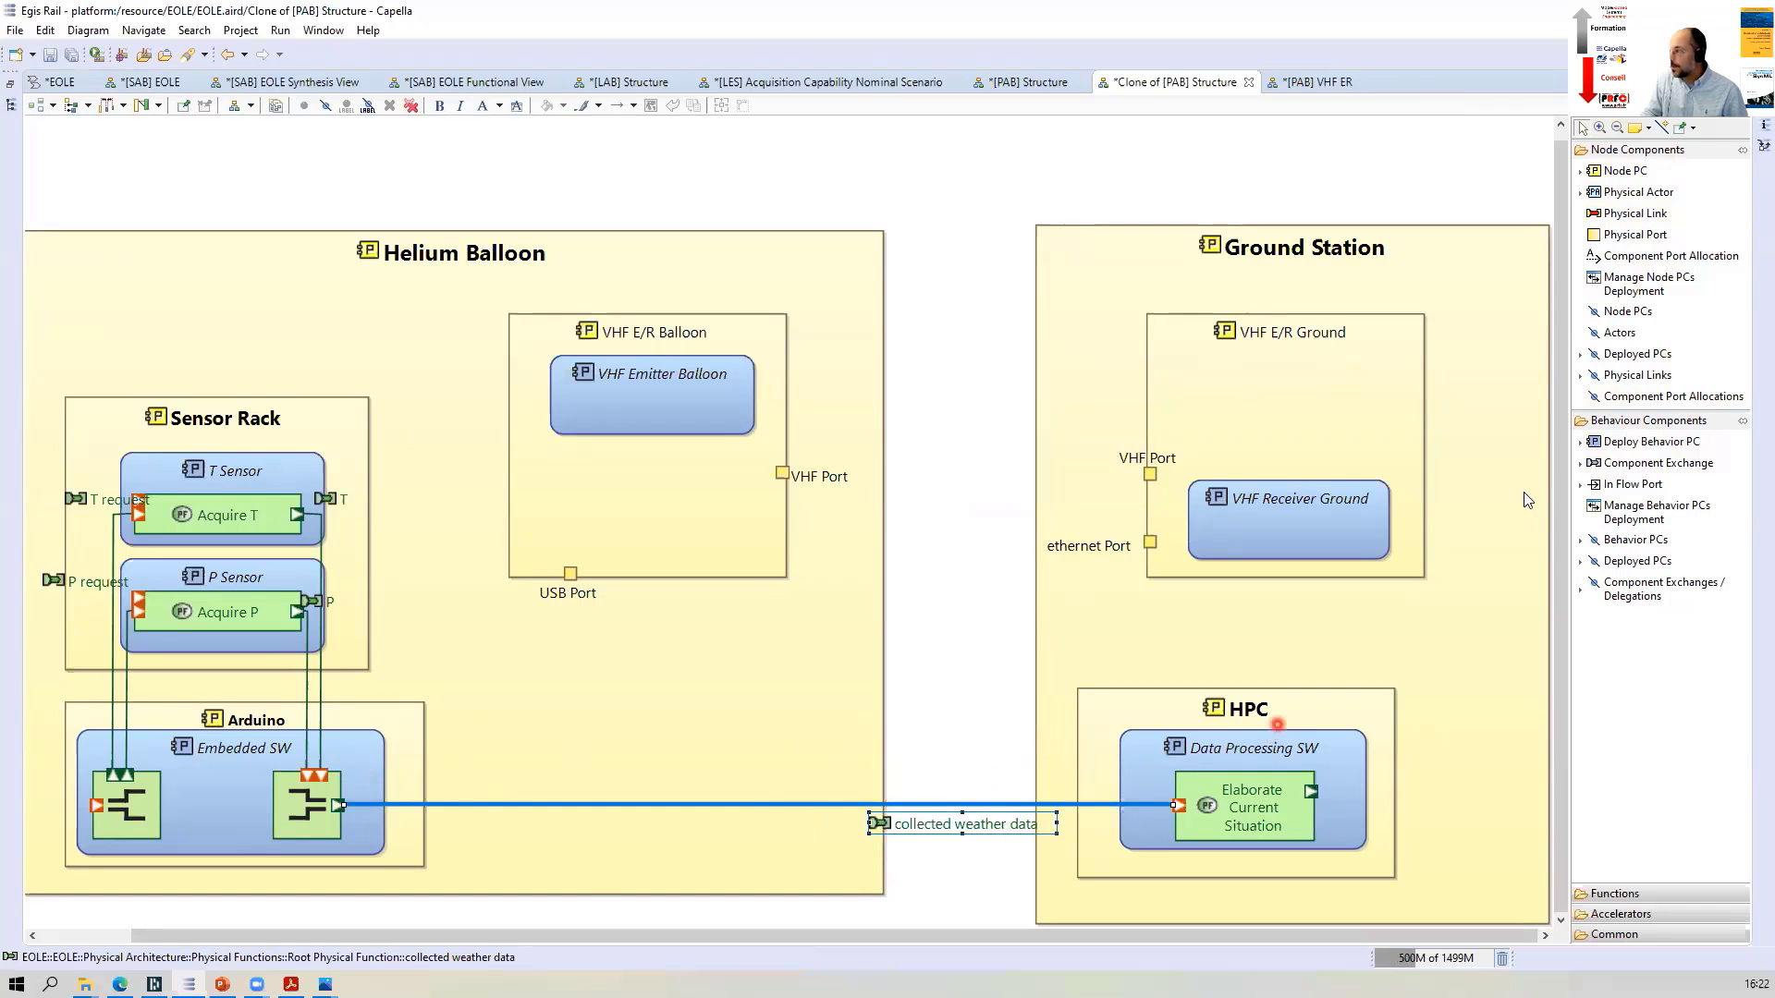
Create a component exchange from Embedded SW to Data Processing SW and name it "balloon to ground"
{"action": "left_click", "coordinate": [1608, 468]}
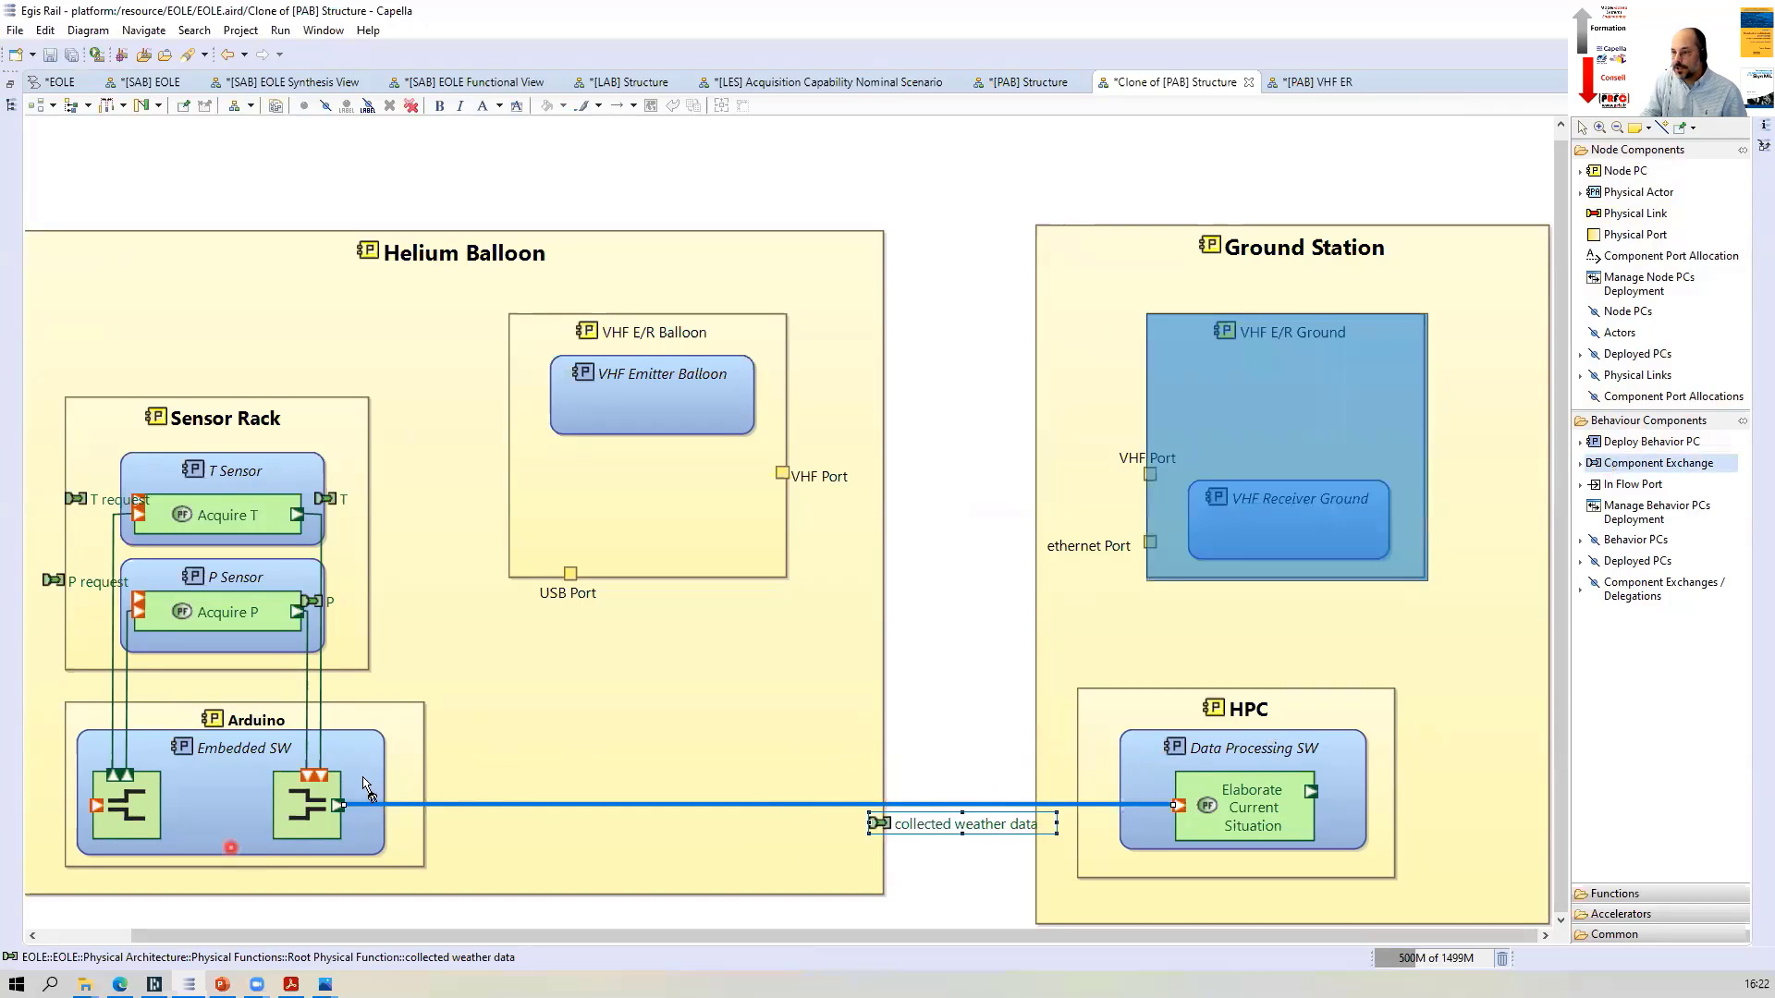
{"action": "left_click", "coordinate": [241, 843]}
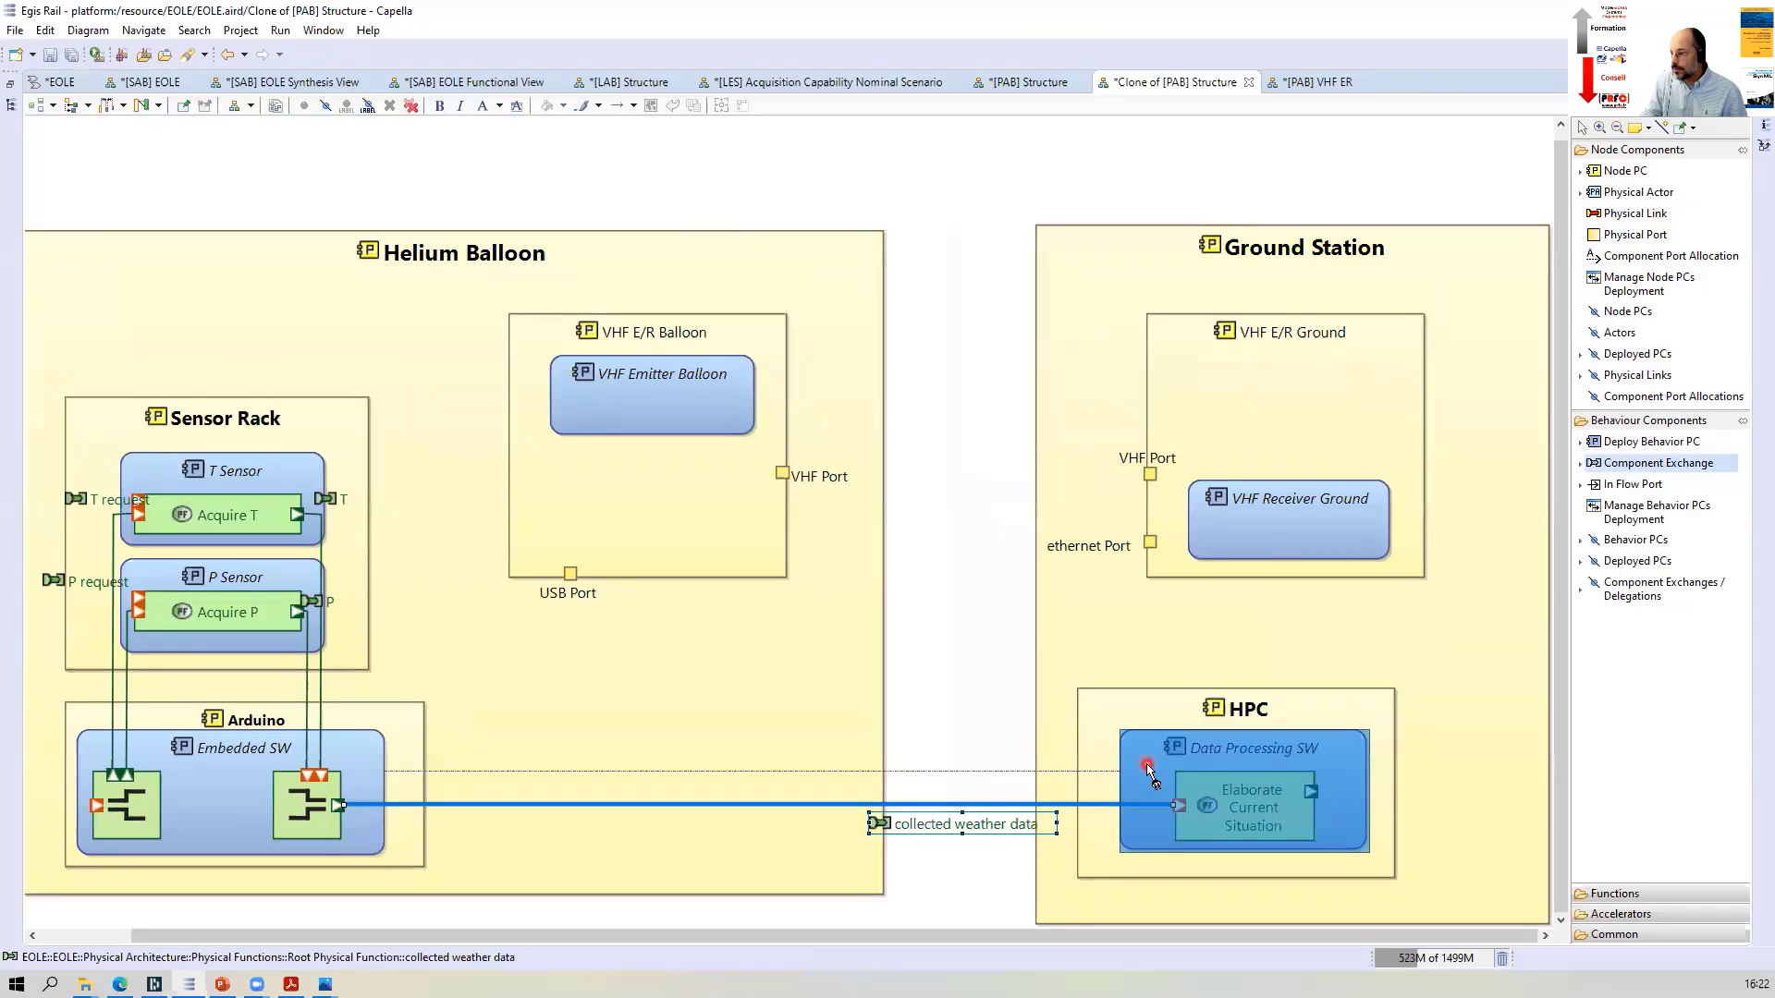
{"action": "left_click", "coordinate": [1147, 770]}
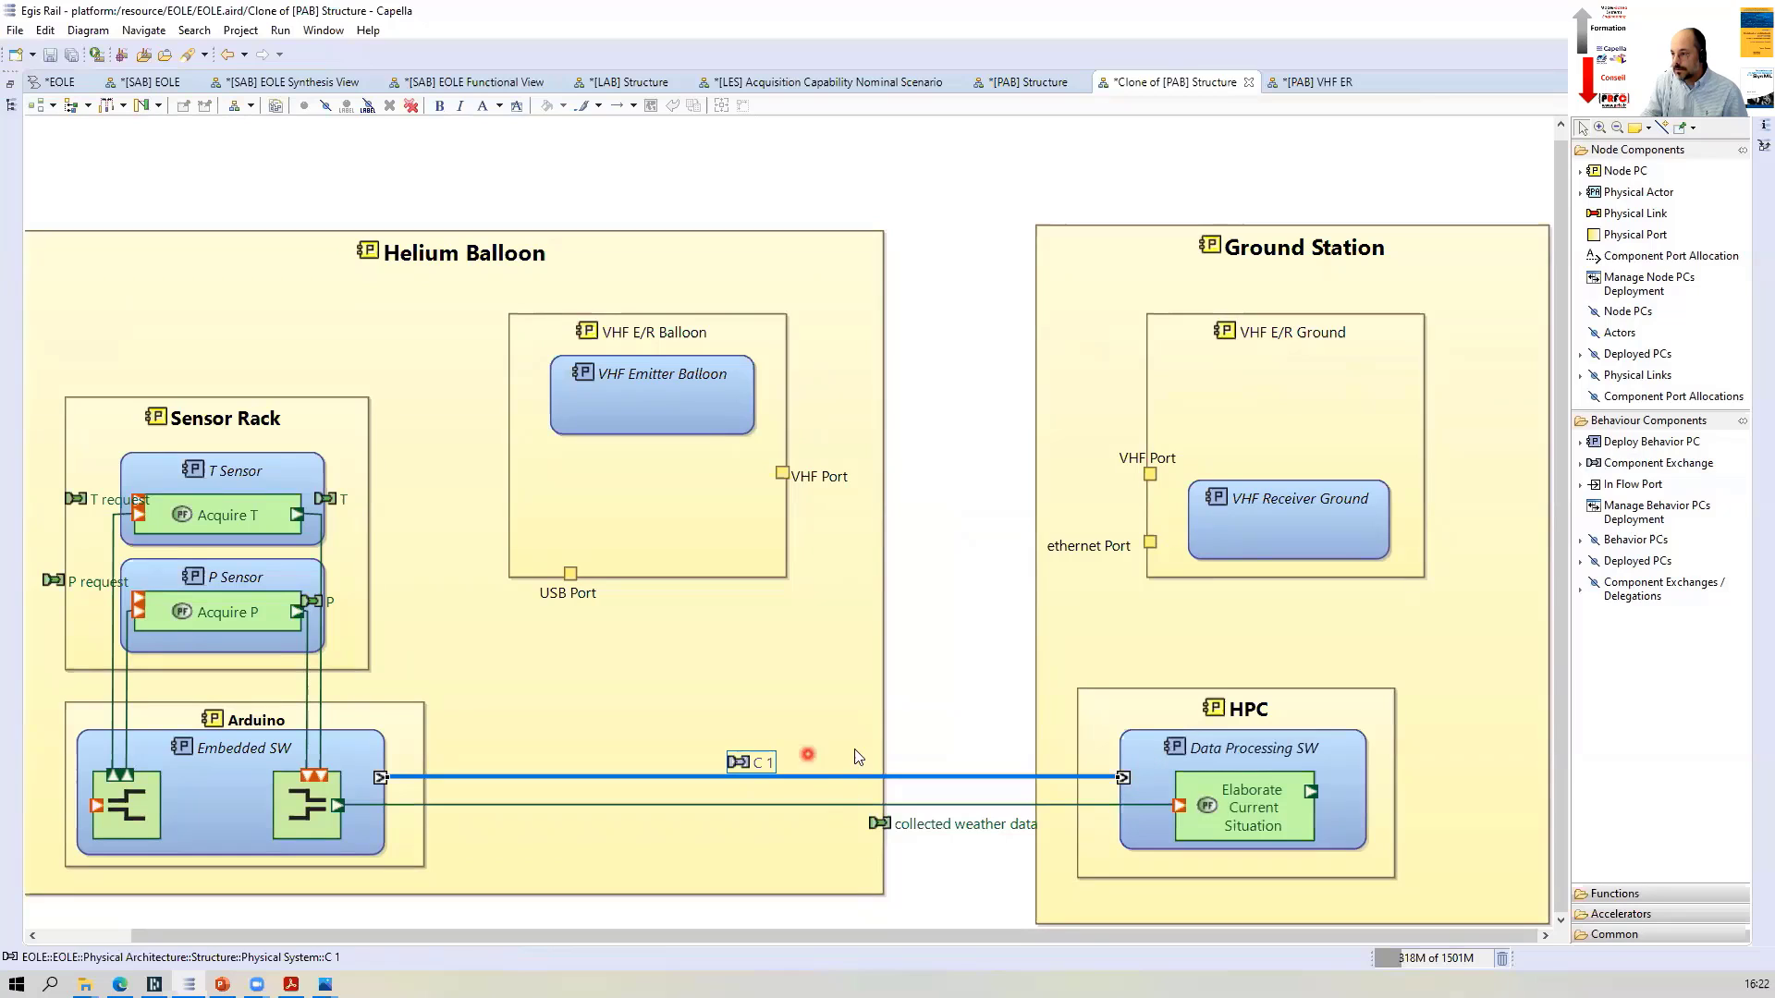
{"action": "double_click", "coordinate": [752, 760]}
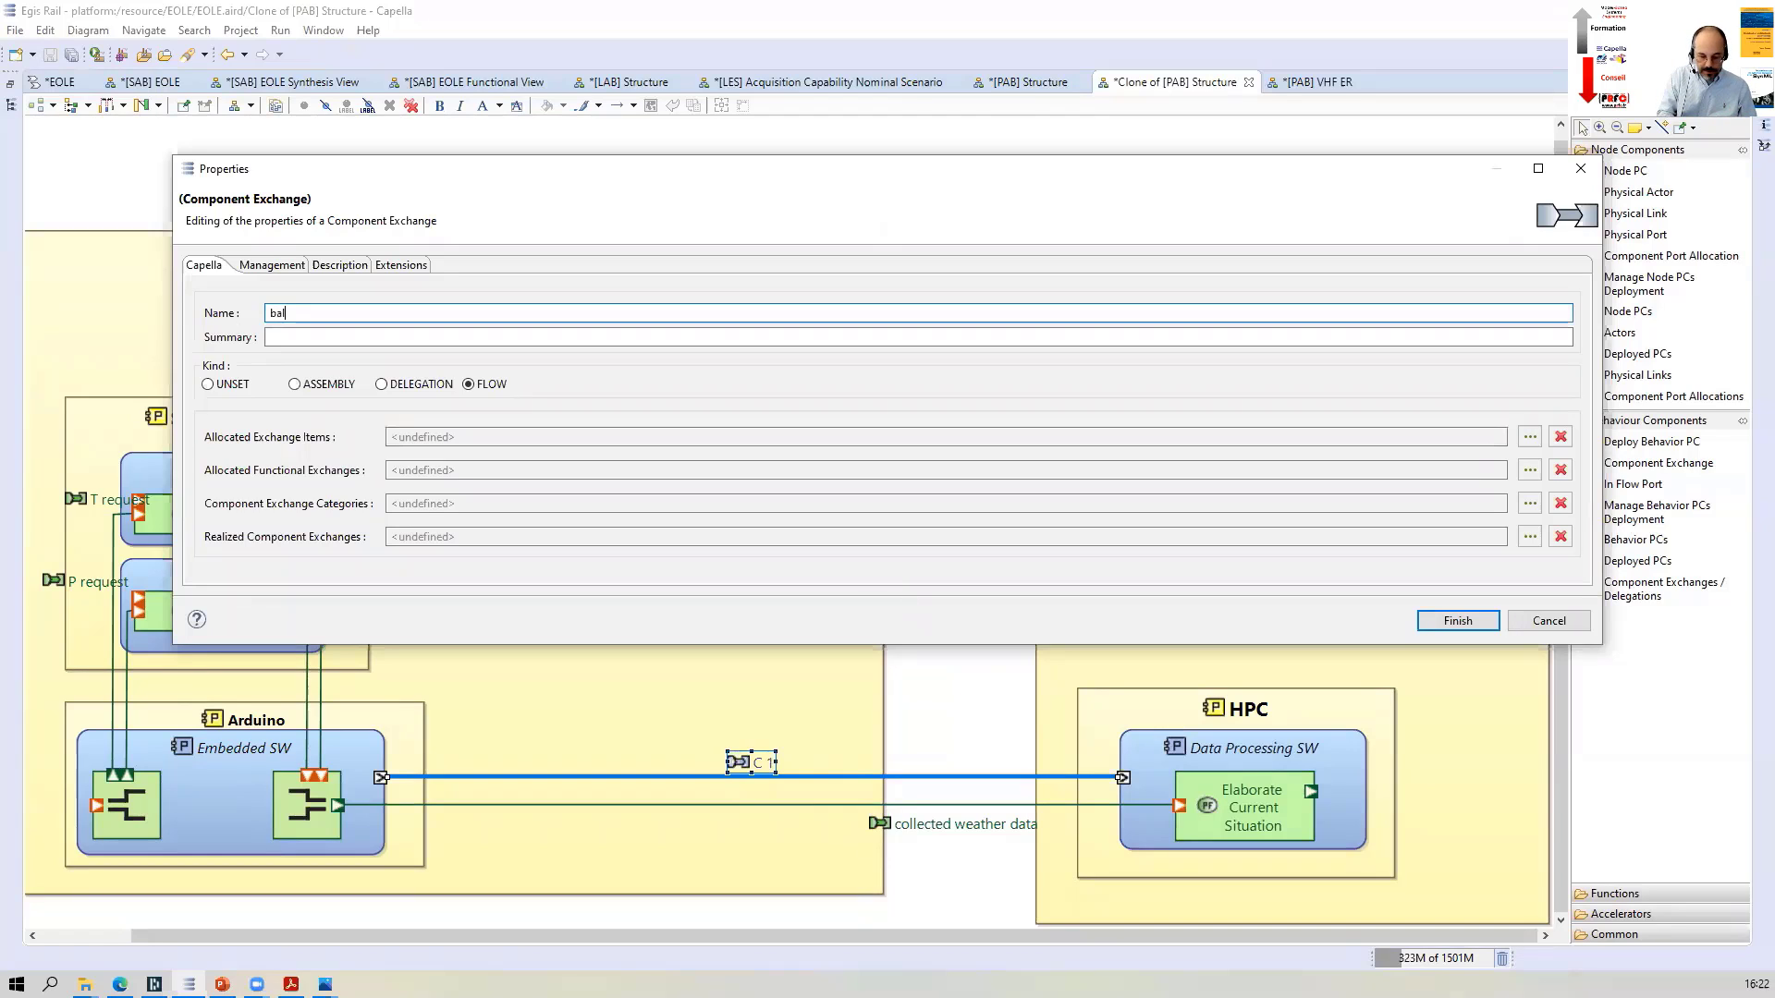
{"action": "type", "text": "balloon to g"}
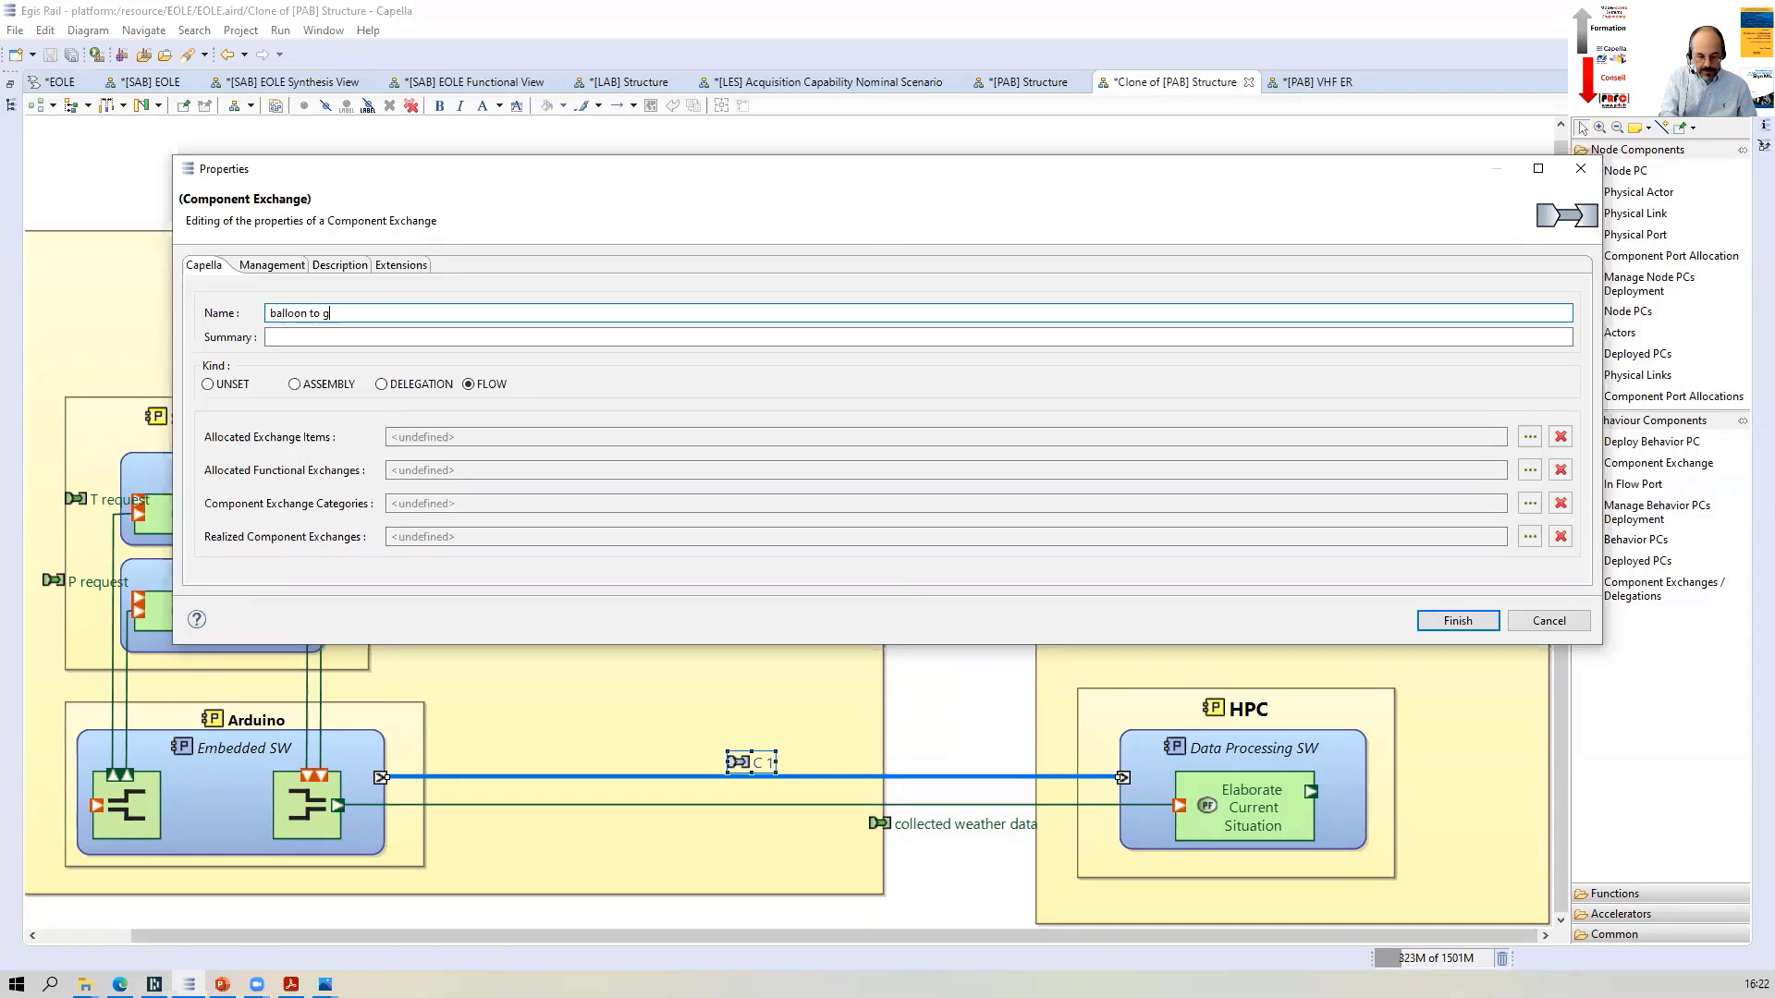
{"action": "type", "text": "round"}
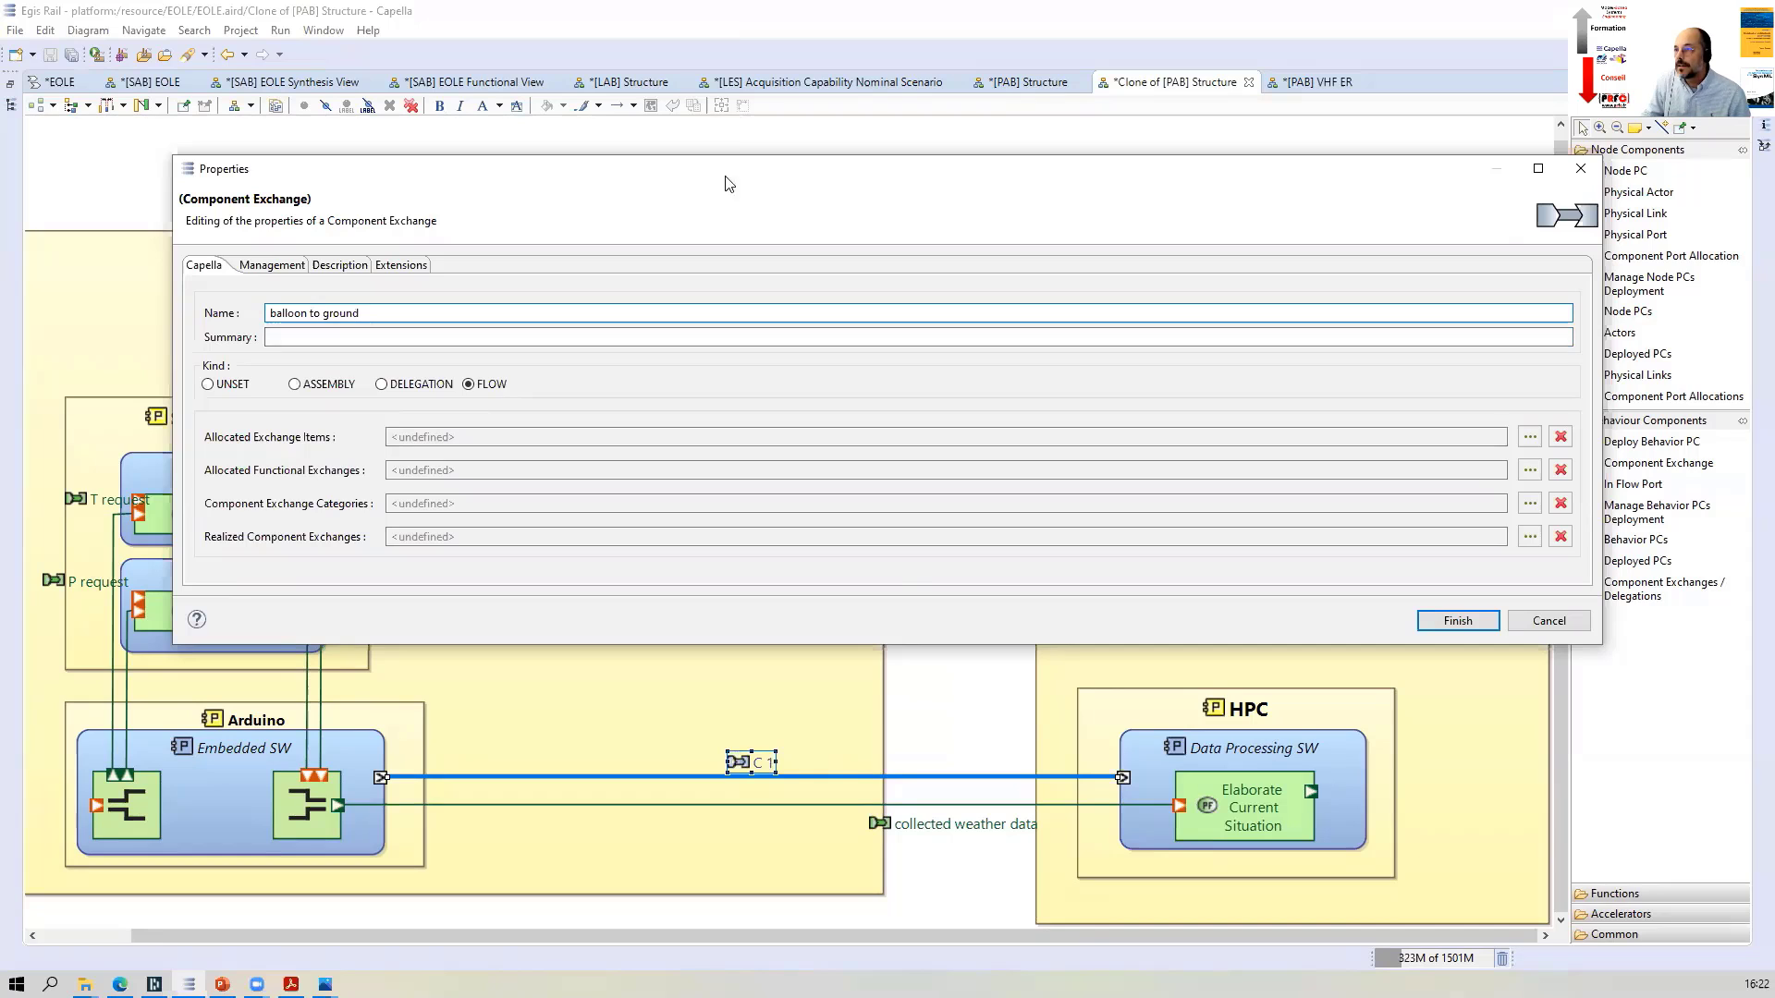
{"action": "left_click_drag", "start_coordinate": [737, 169], "coordinate": [808, 86]}
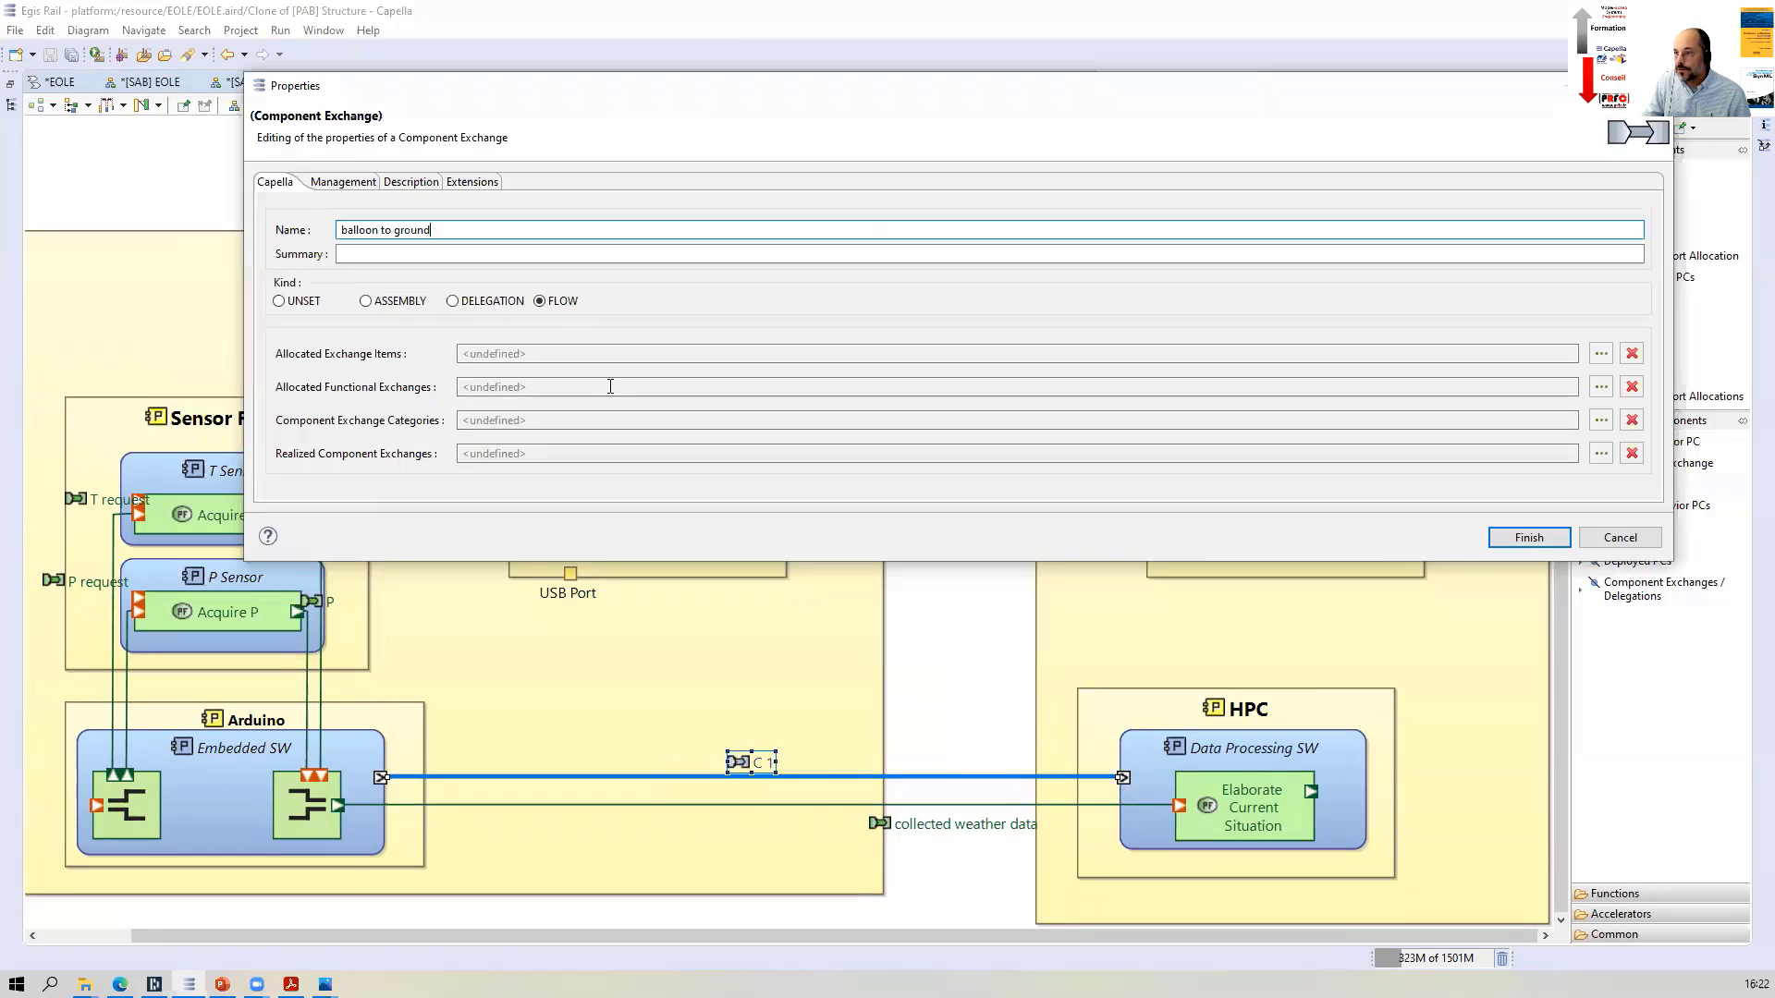
Allocate the functional exchange collected weather data to the balloon to ground component exchange
{"action": "left_click", "coordinate": [1602, 387]}
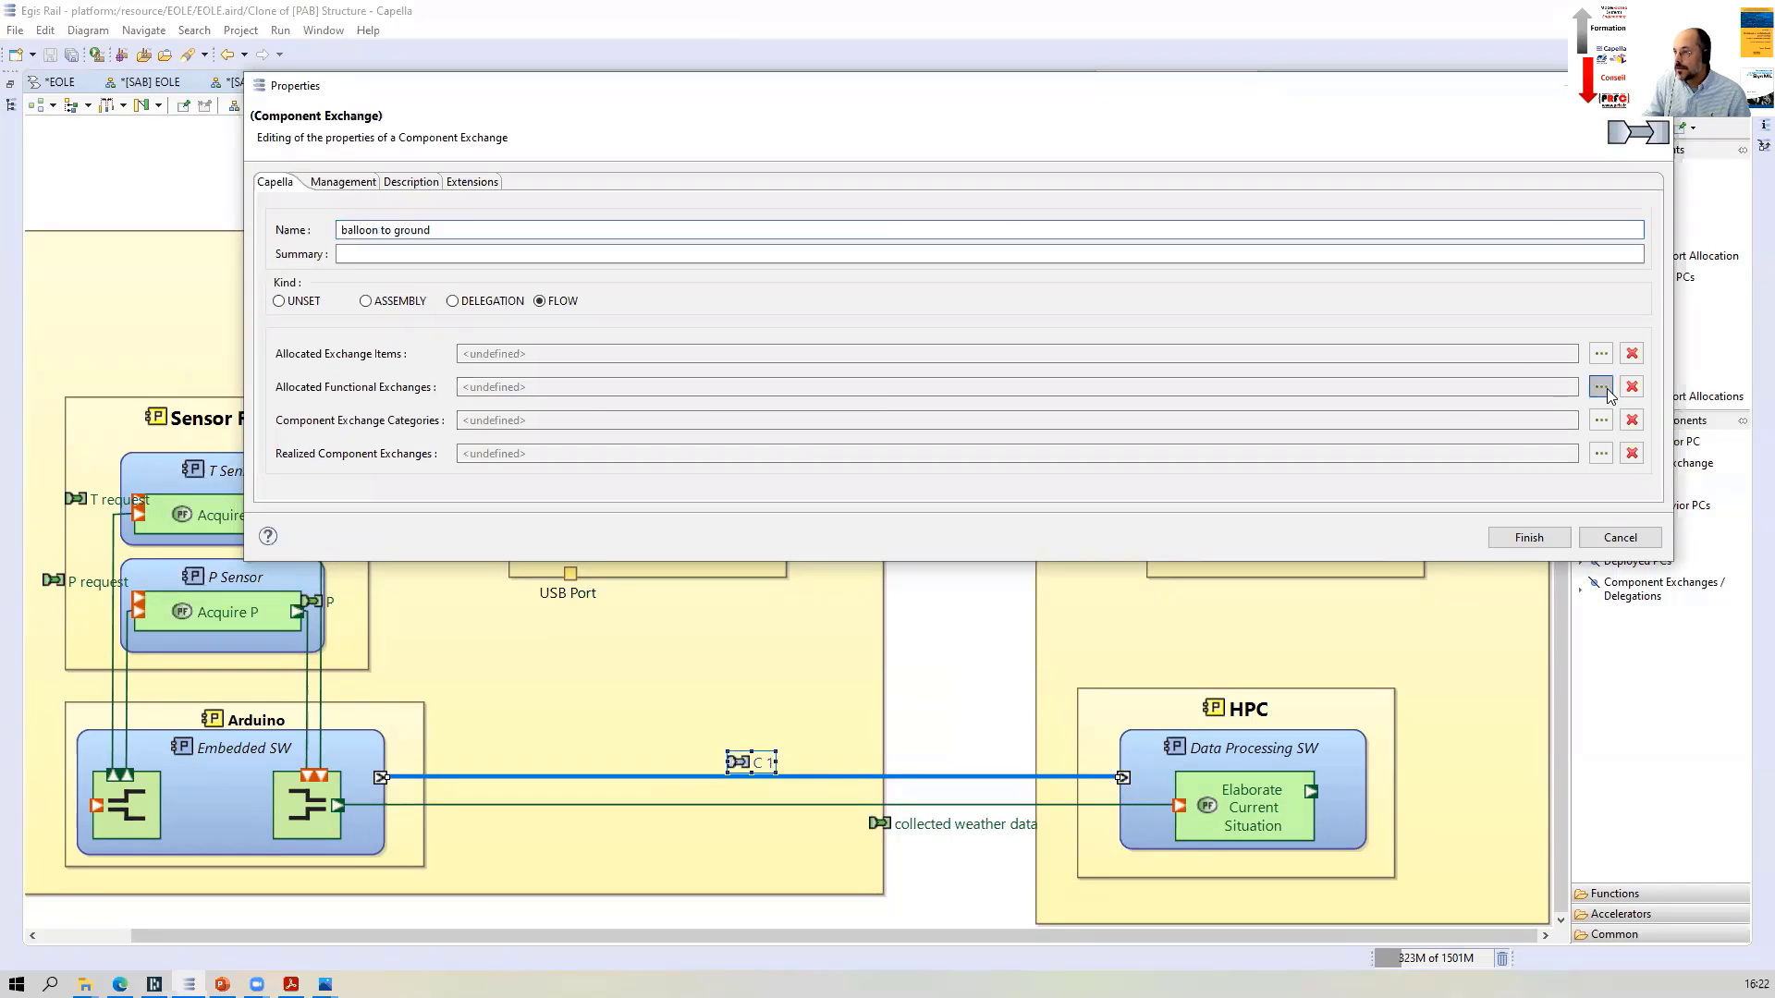
{"action": "double_click", "coordinate": [743, 226]}
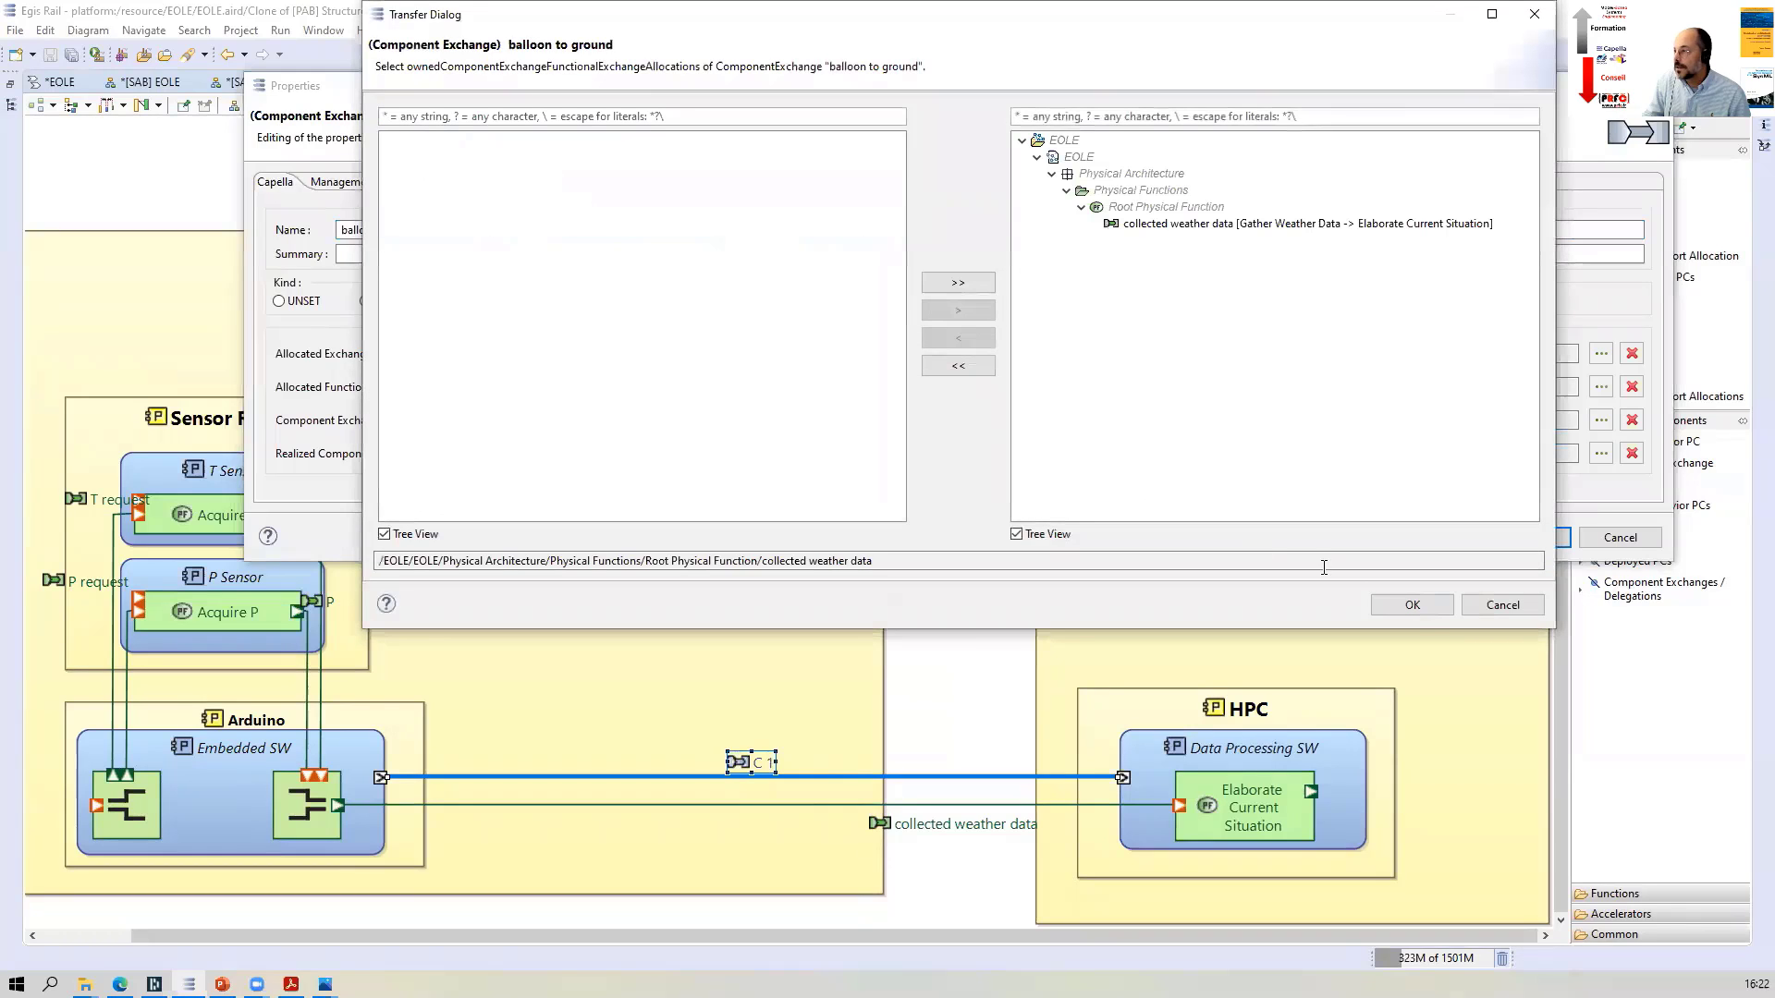
{"action": "left_click", "coordinate": [1411, 605]}
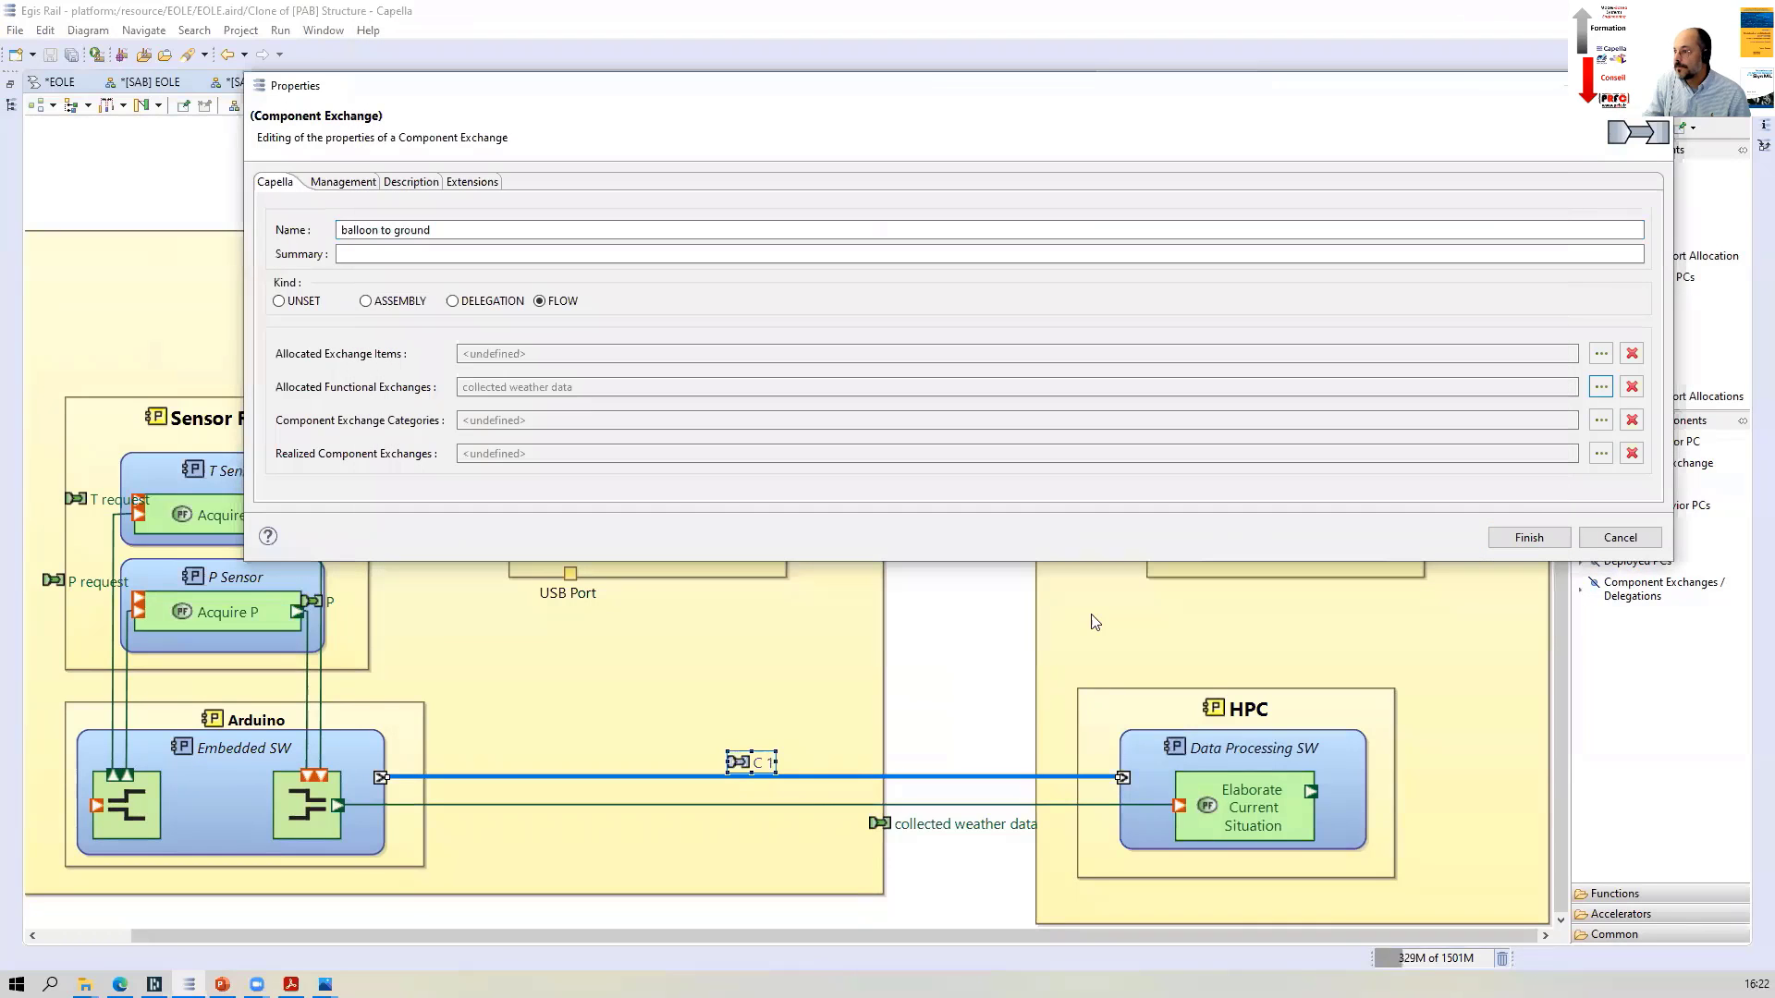
{"action": "left_click", "coordinate": [1528, 538]}
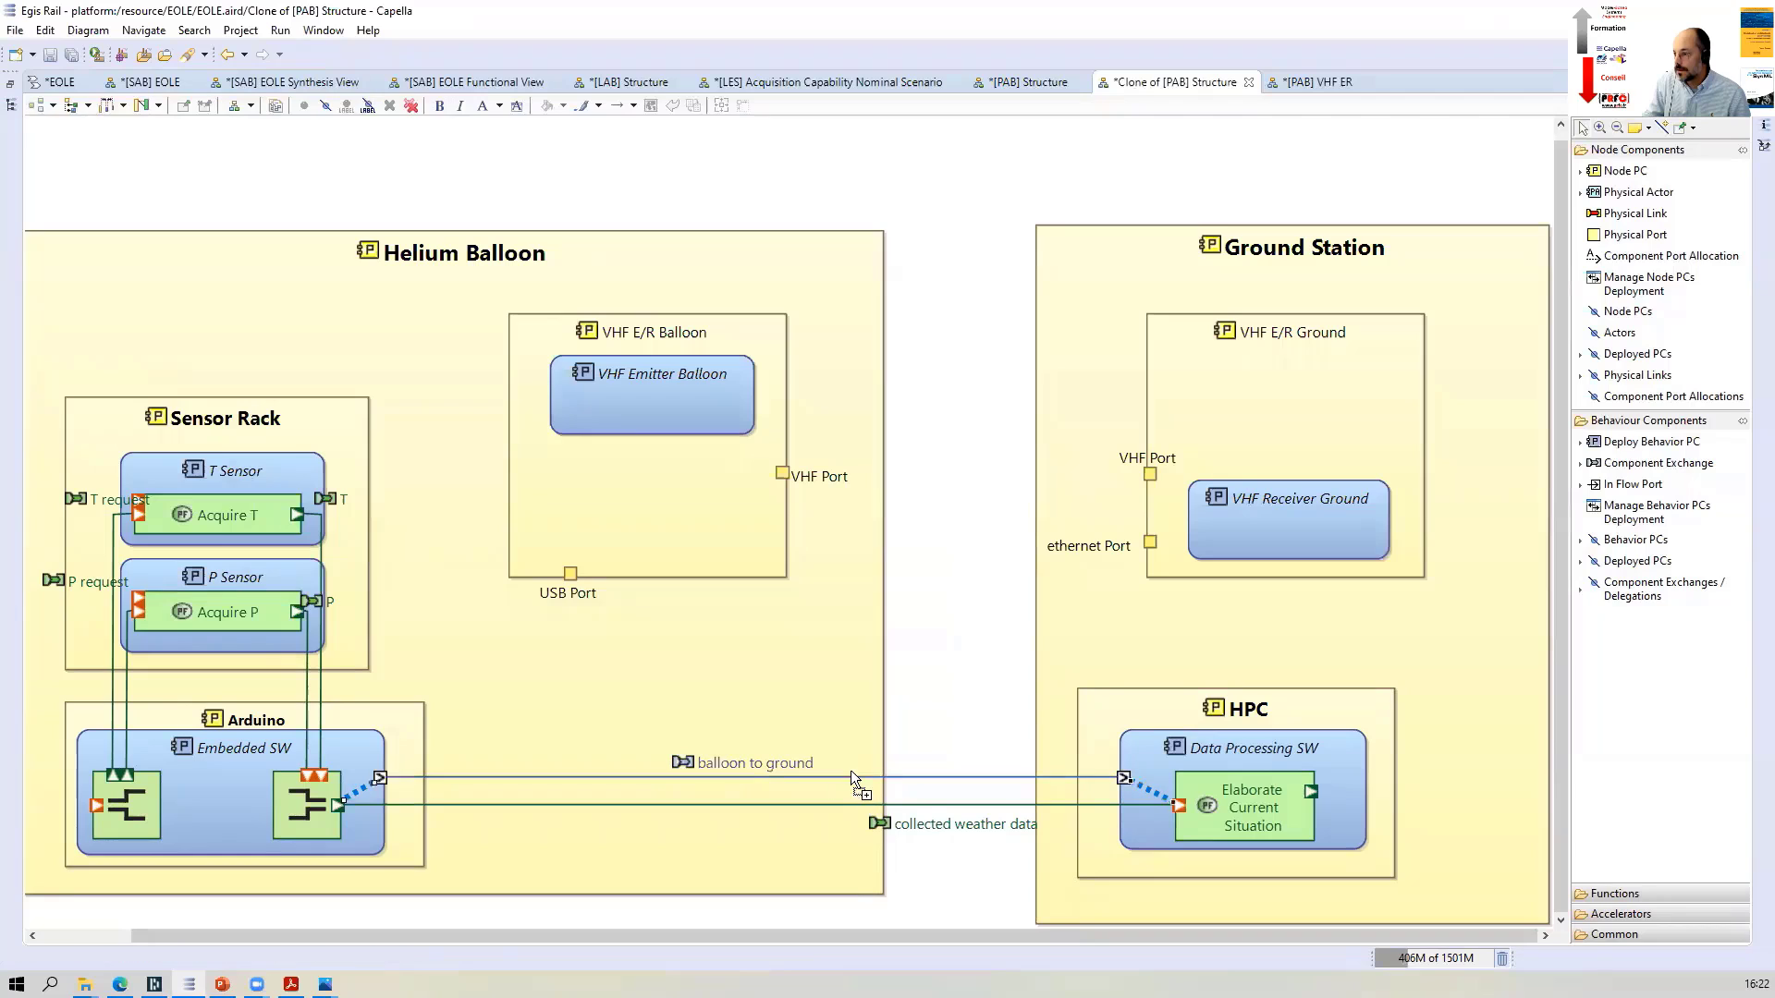
Set the balloon to ground component exchange to realize the logical exchange acquisition to ground
{"action": "double_click", "coordinate": [917, 776]}
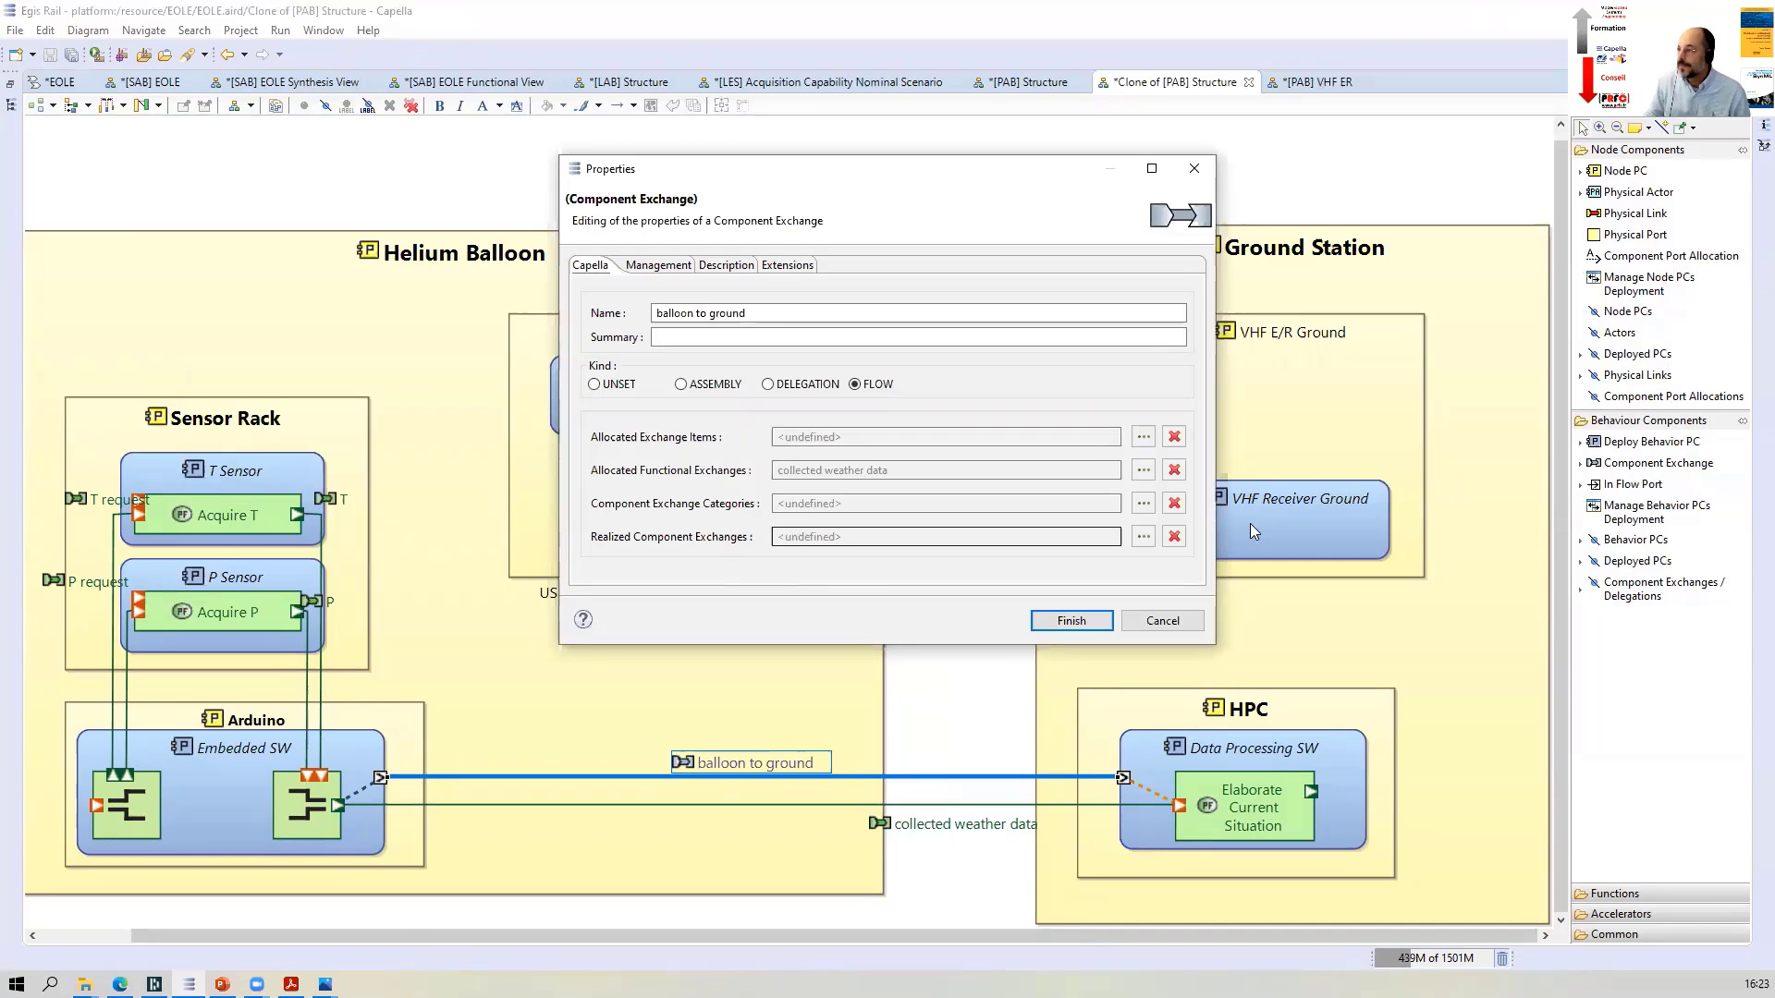
{"action": "left_click", "coordinate": [1144, 536]}
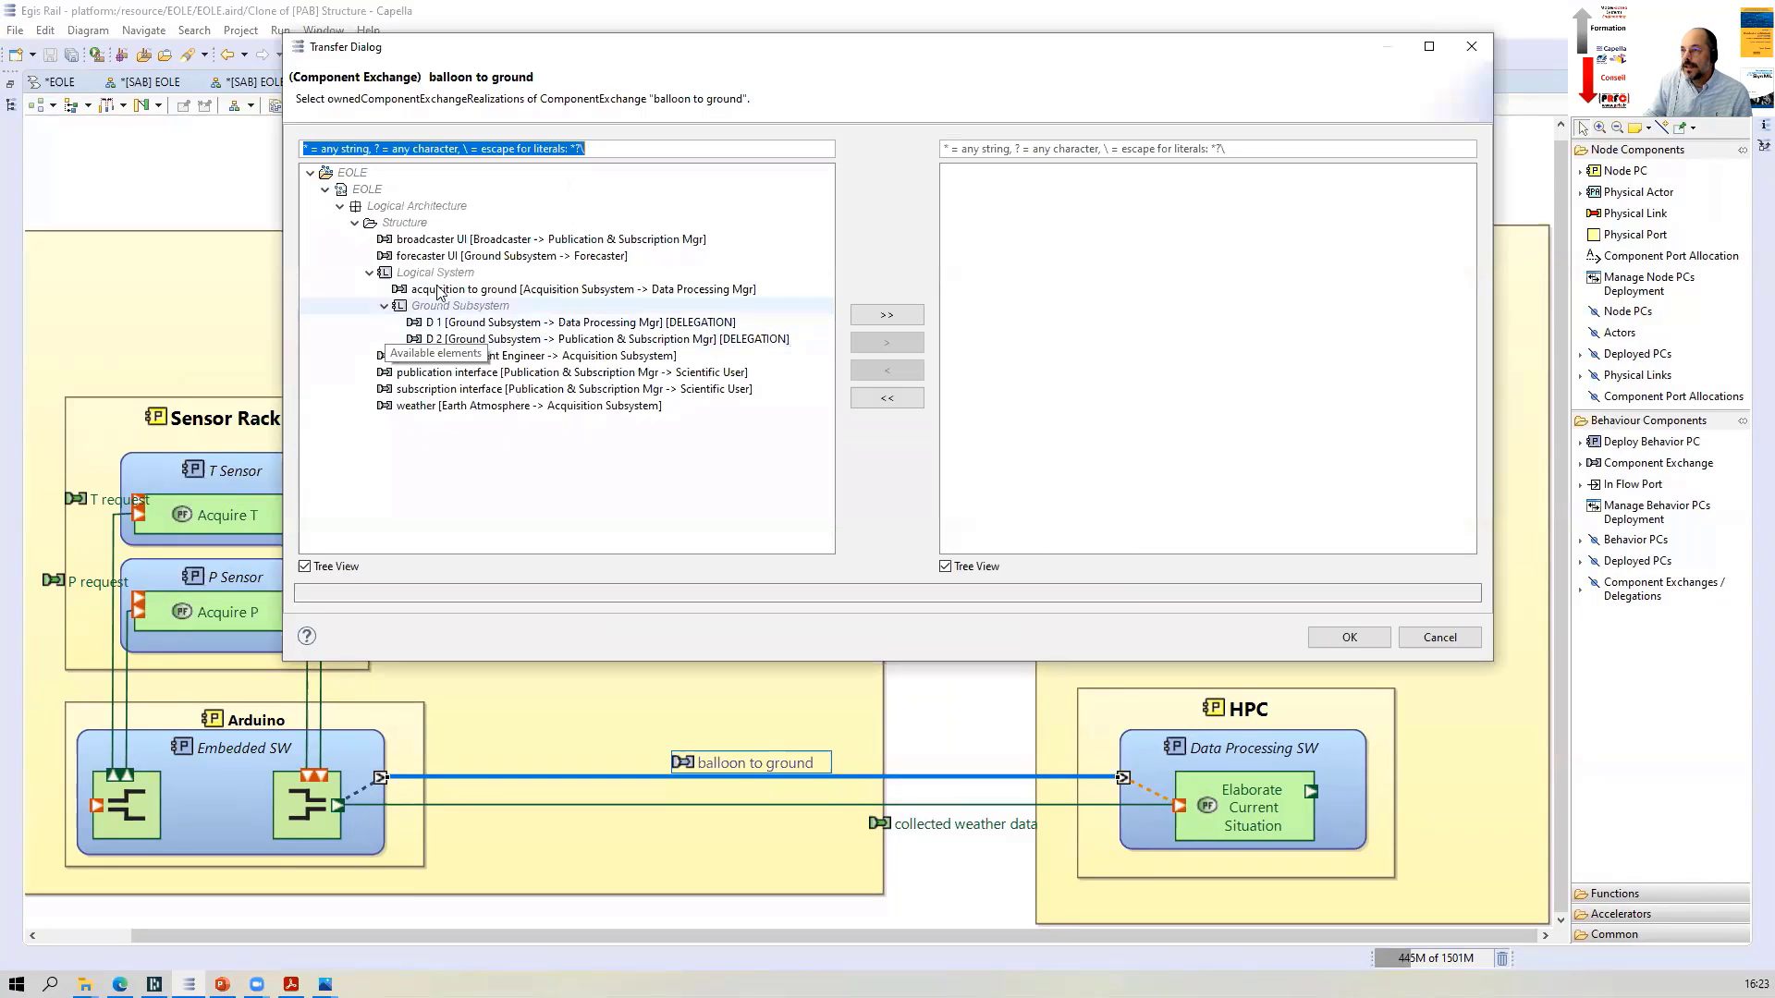
{"action": "left_click", "coordinate": [451, 292]}
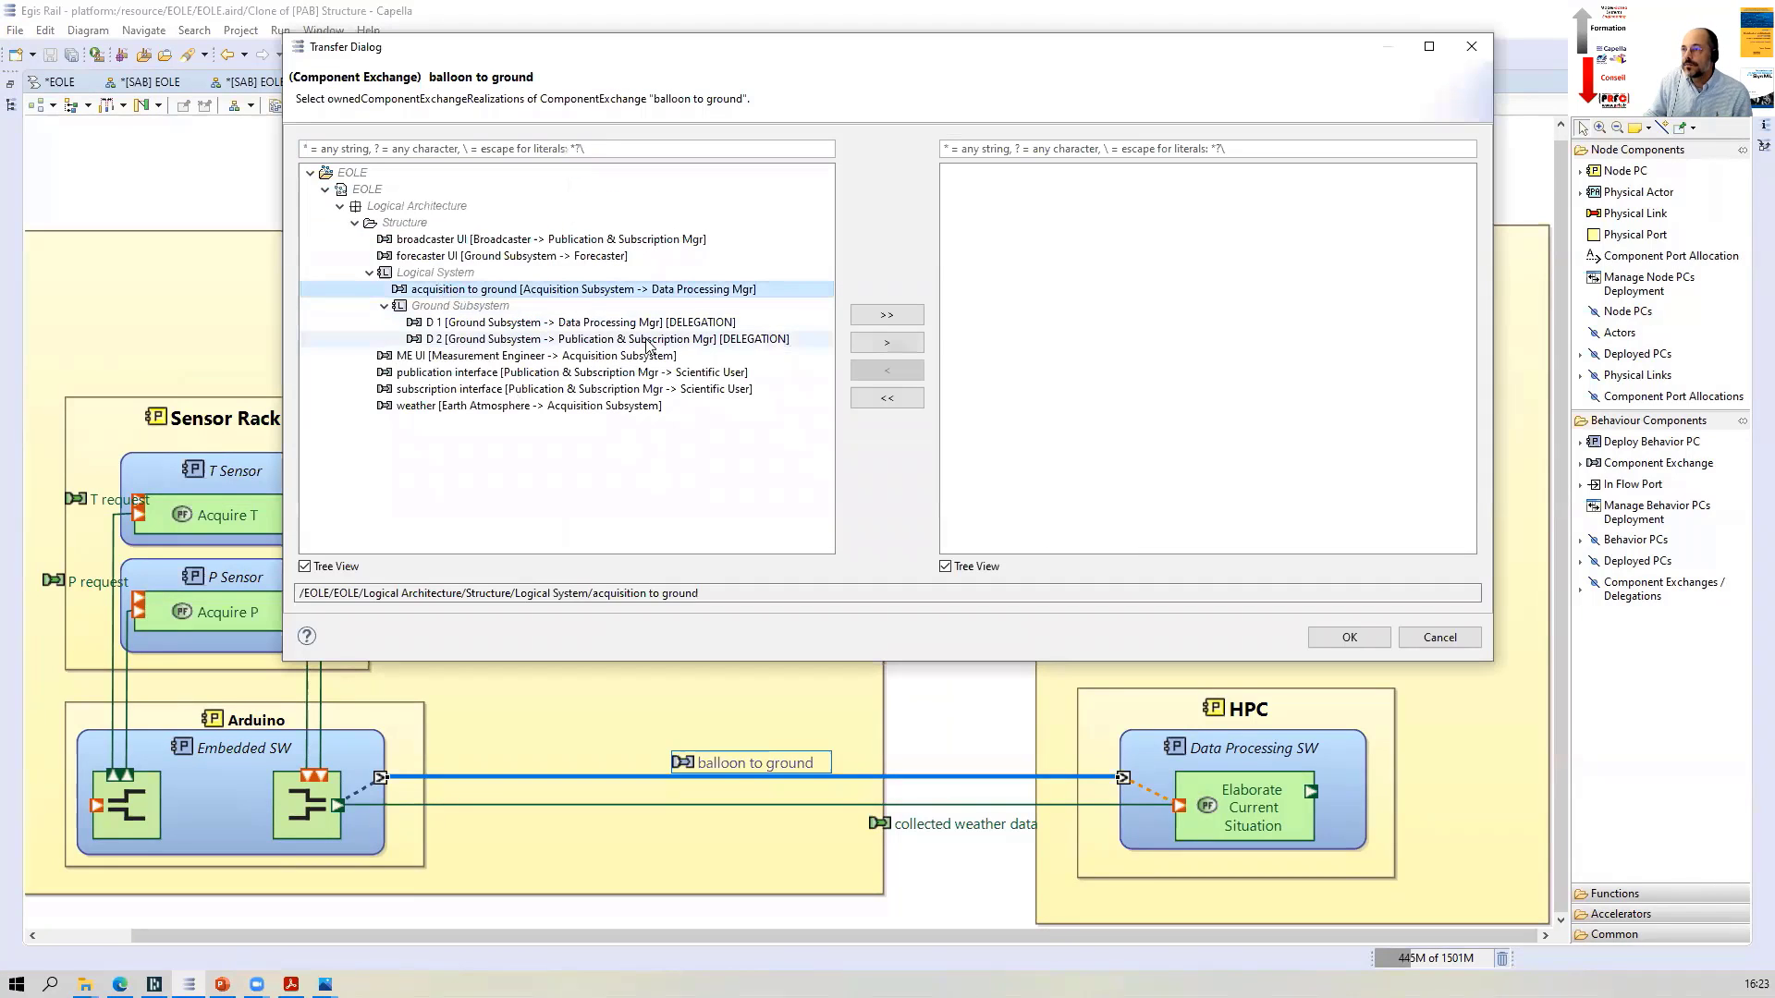
{"action": "left_click", "coordinate": [912, 347]}
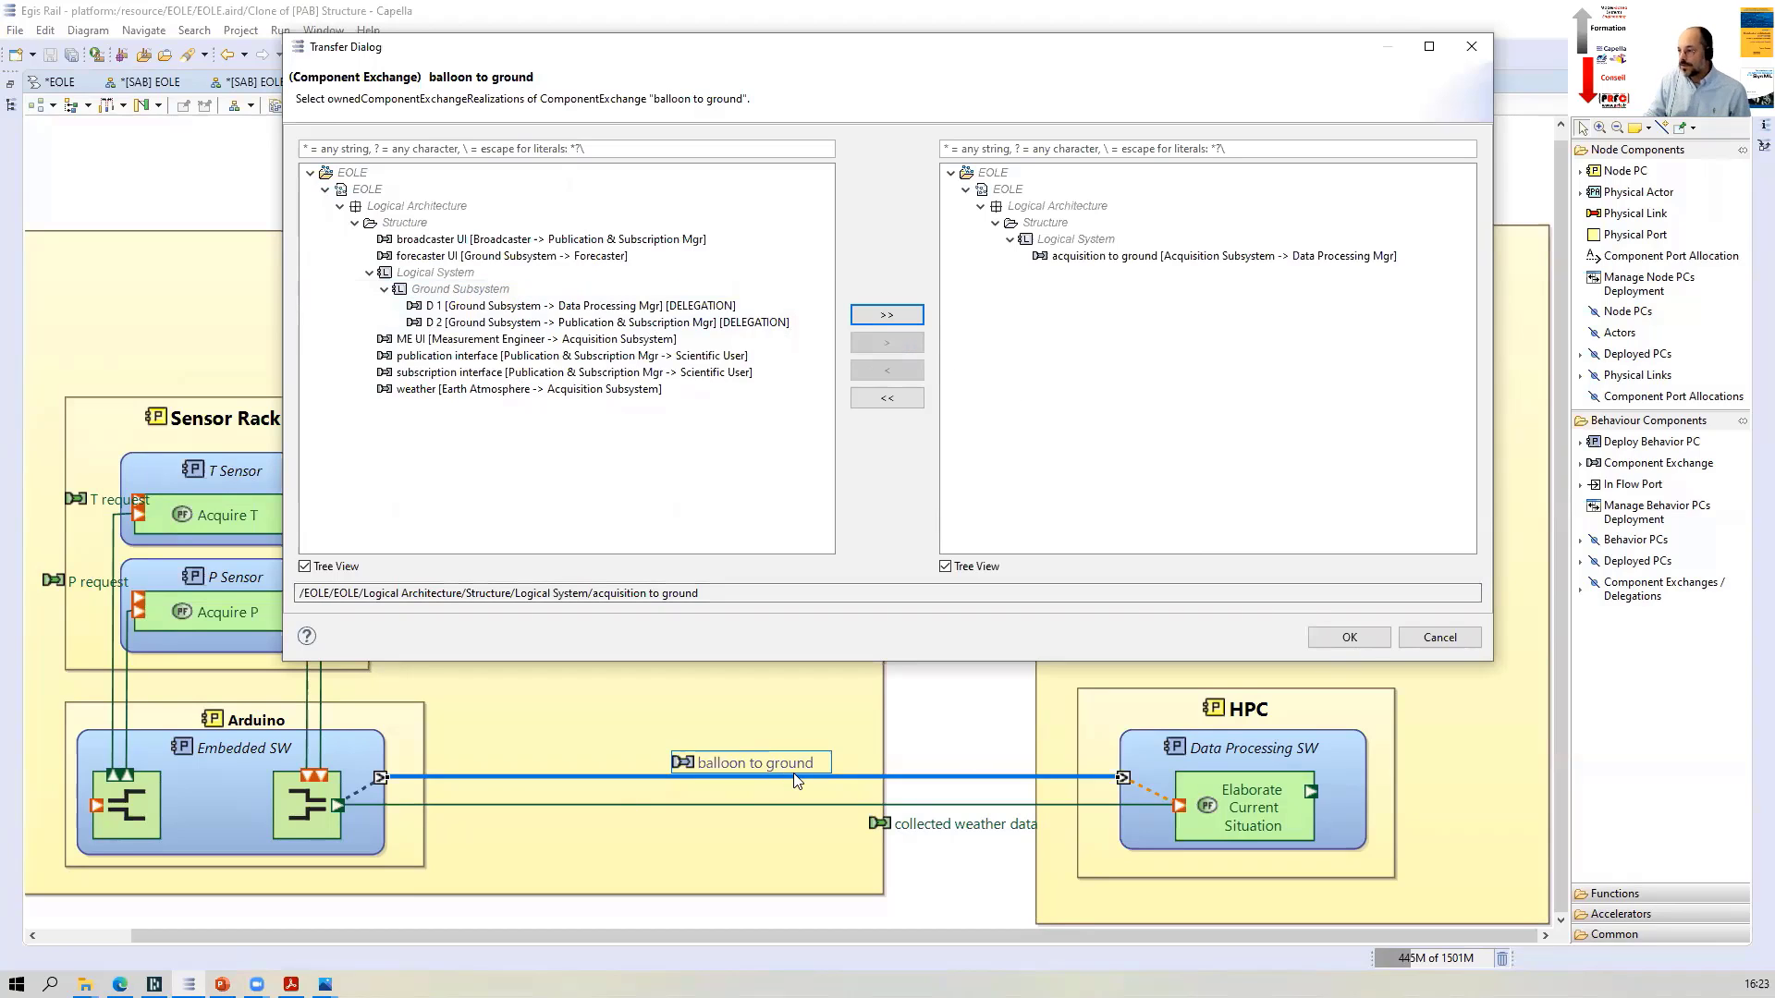
{"action": "left_click", "coordinate": [1350, 640]}
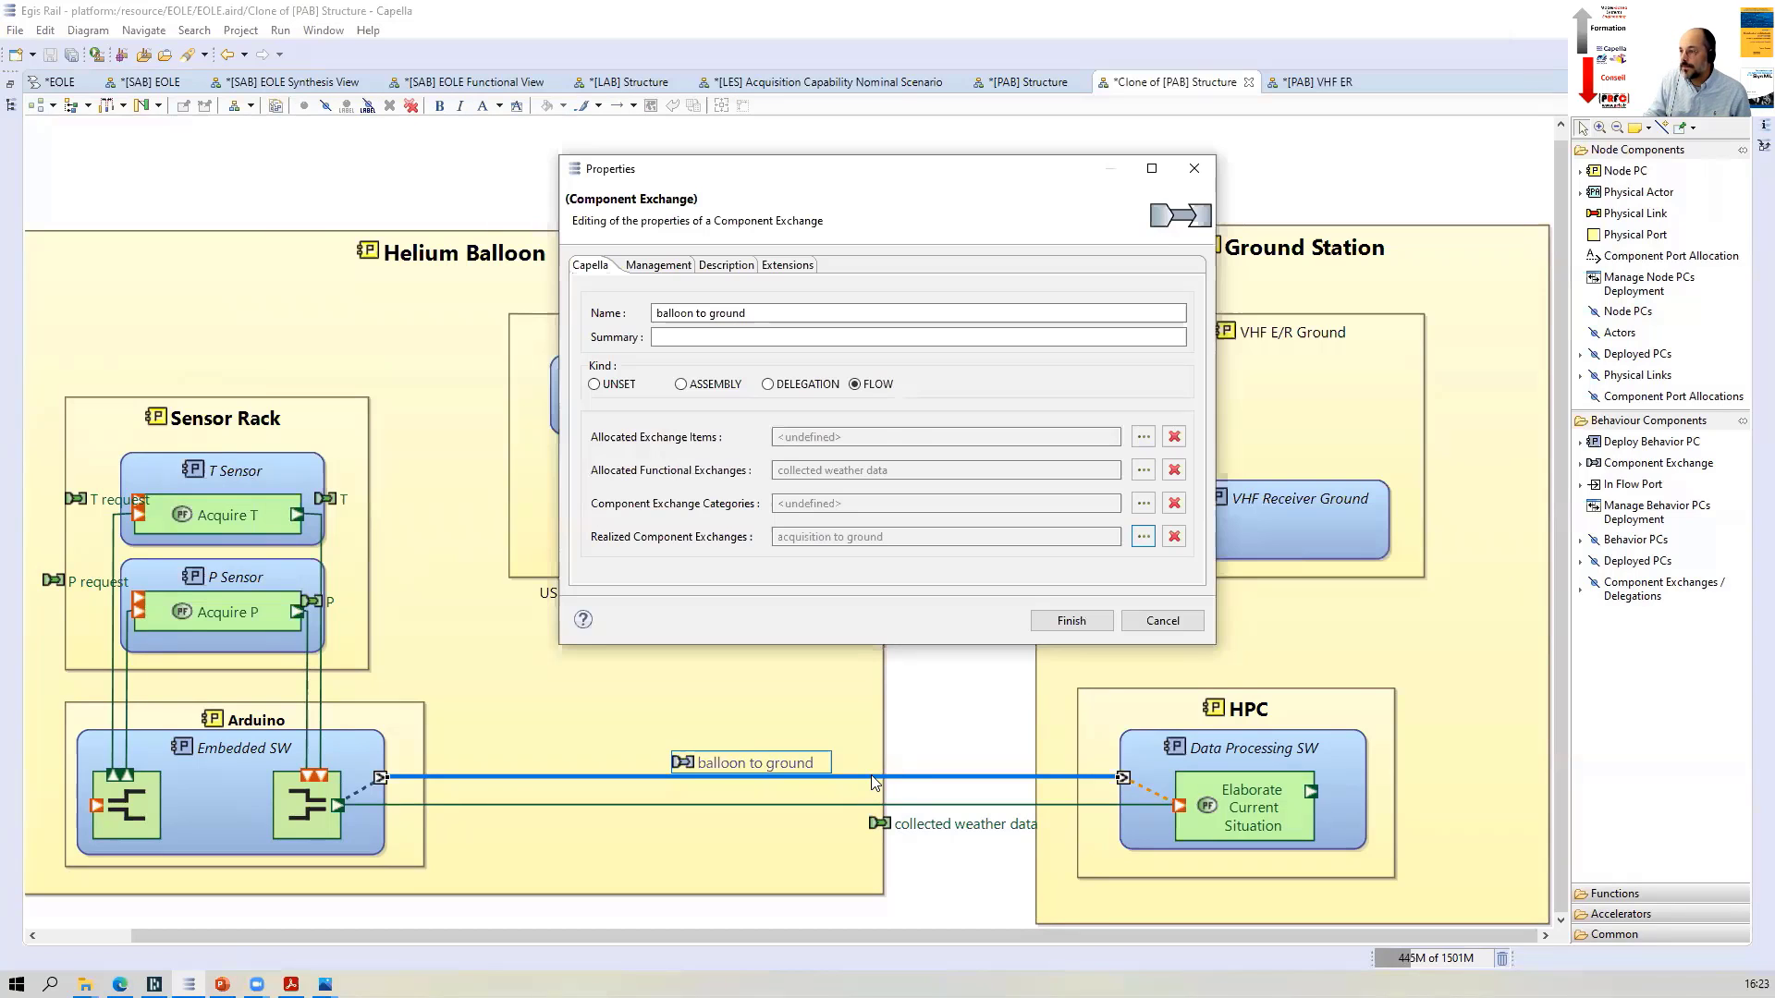
{"action": "left_click", "coordinate": [1072, 622]}
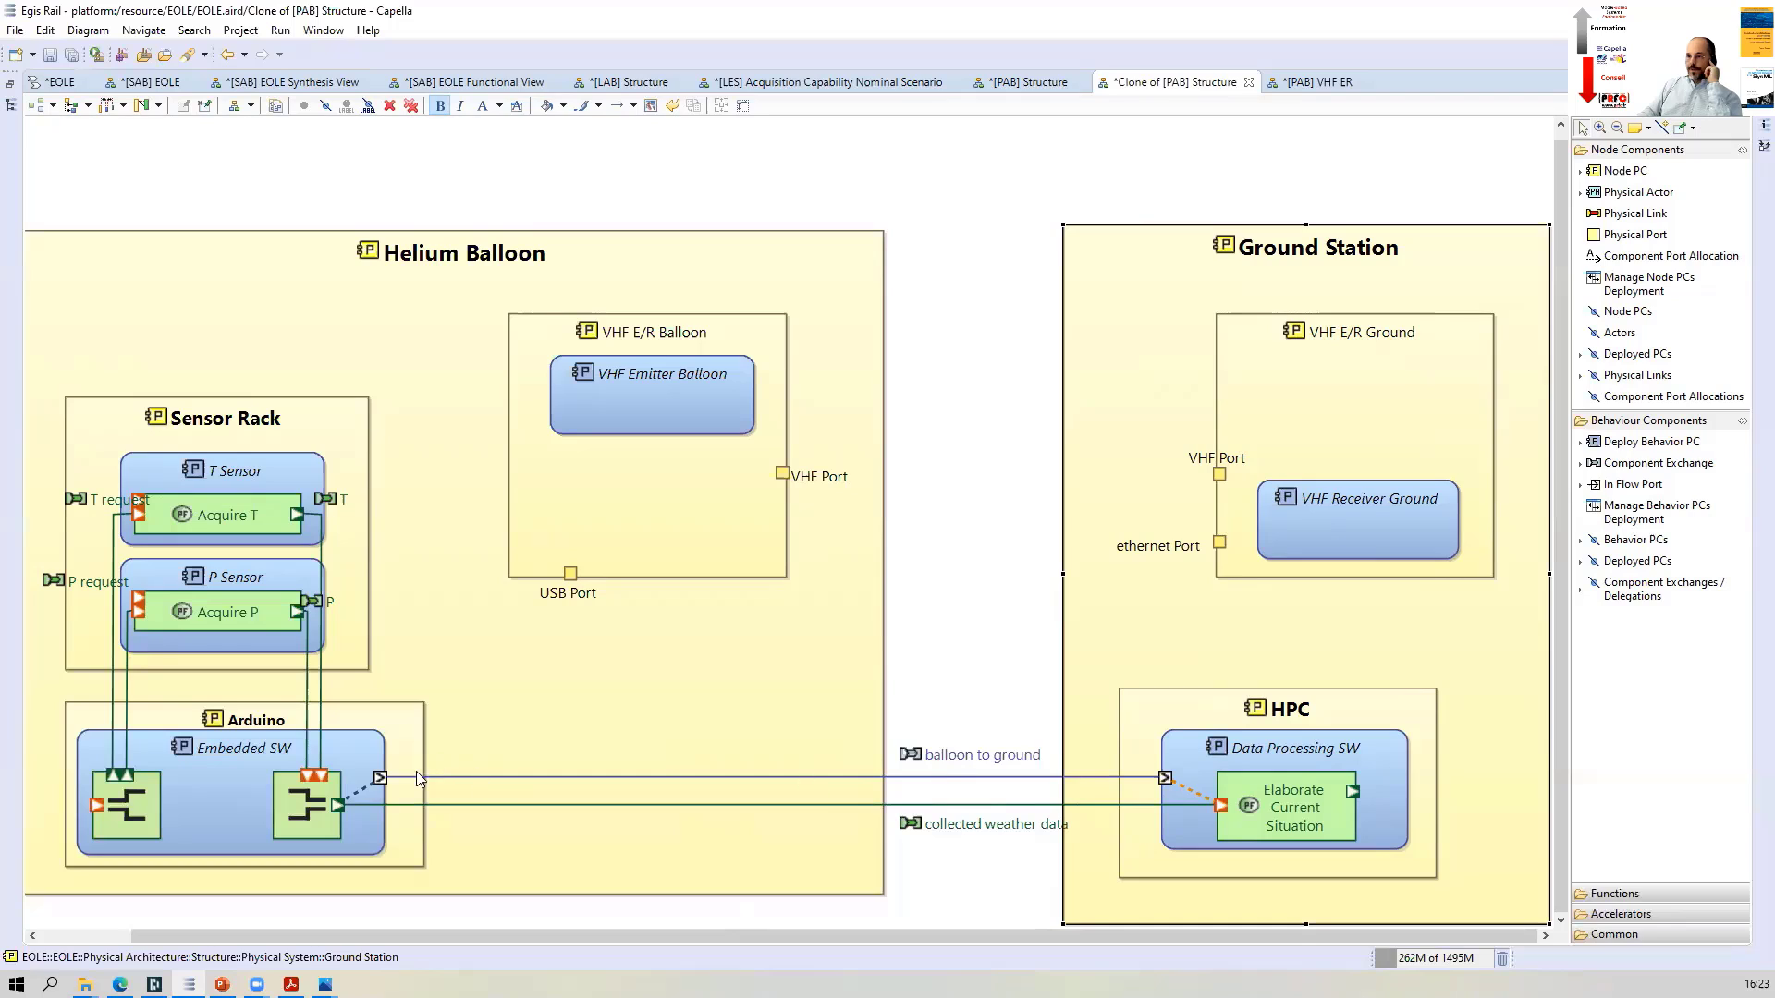
Create a physical link from Arduino to VHF E/R Balloon's USB Port, name it "USB" and shift its label clear of the line
{"action": "left_click", "coordinate": [1594, 216]}
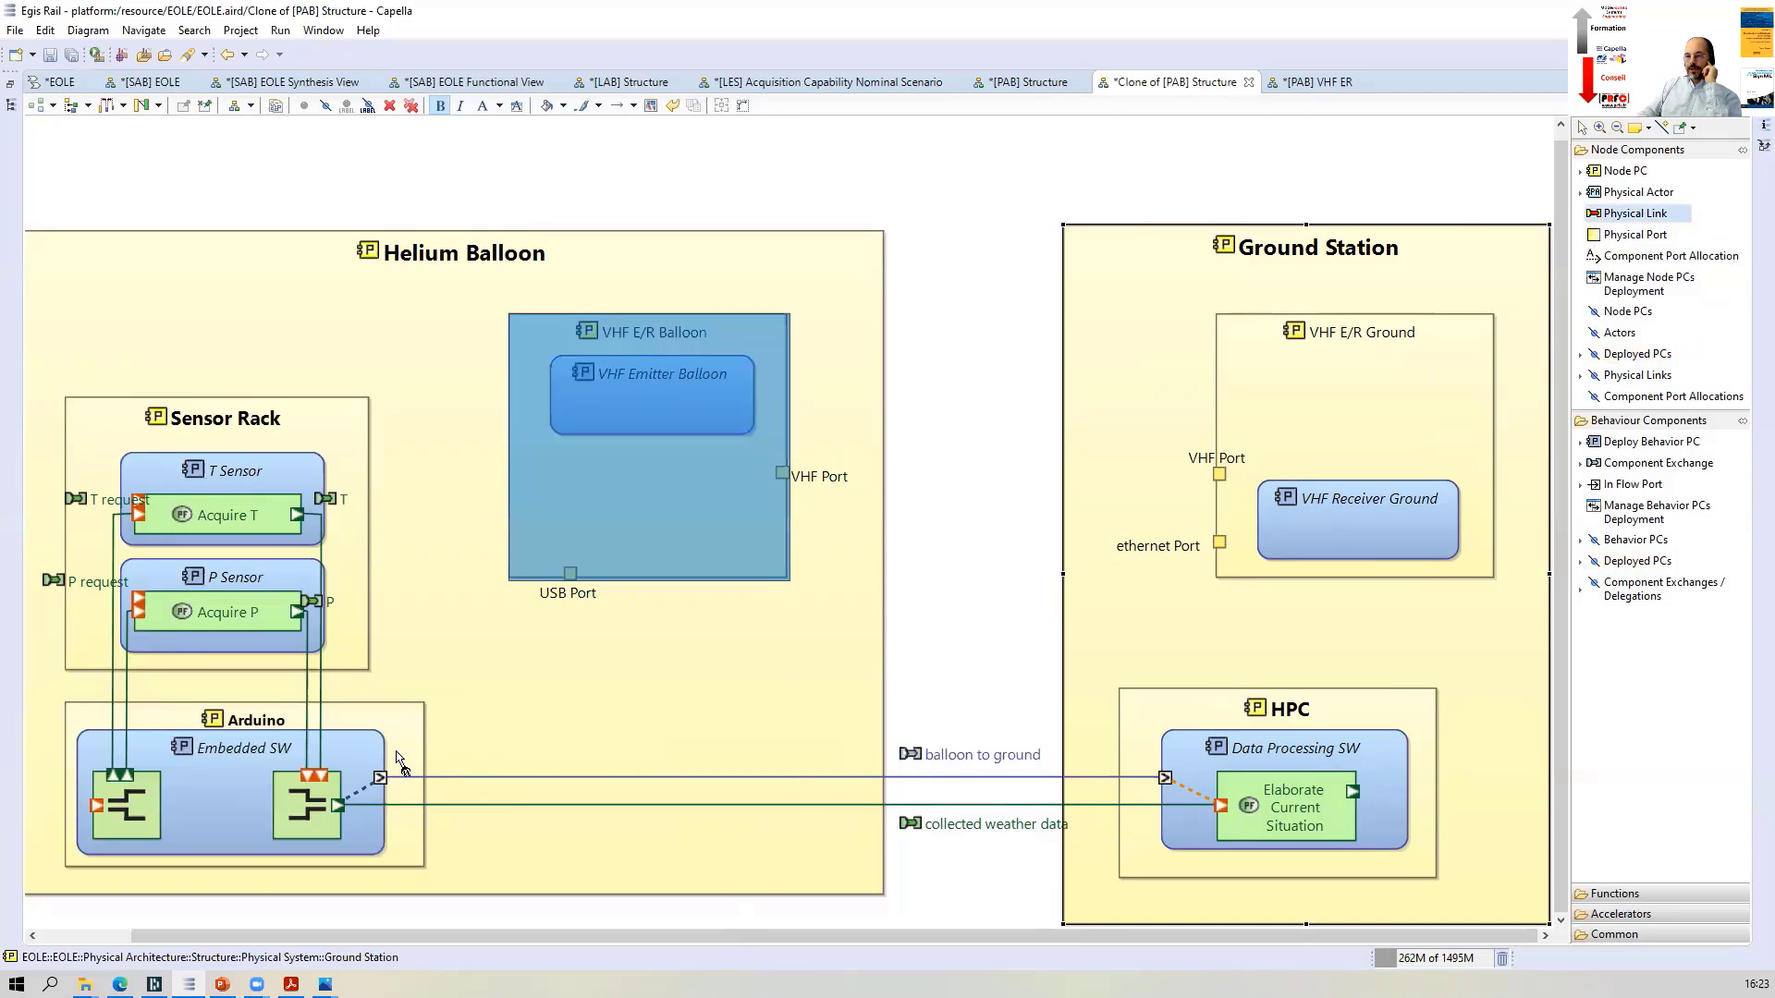
{"action": "left_click", "coordinate": [404, 720]}
{"action": "left_click", "coordinate": [570, 578]}
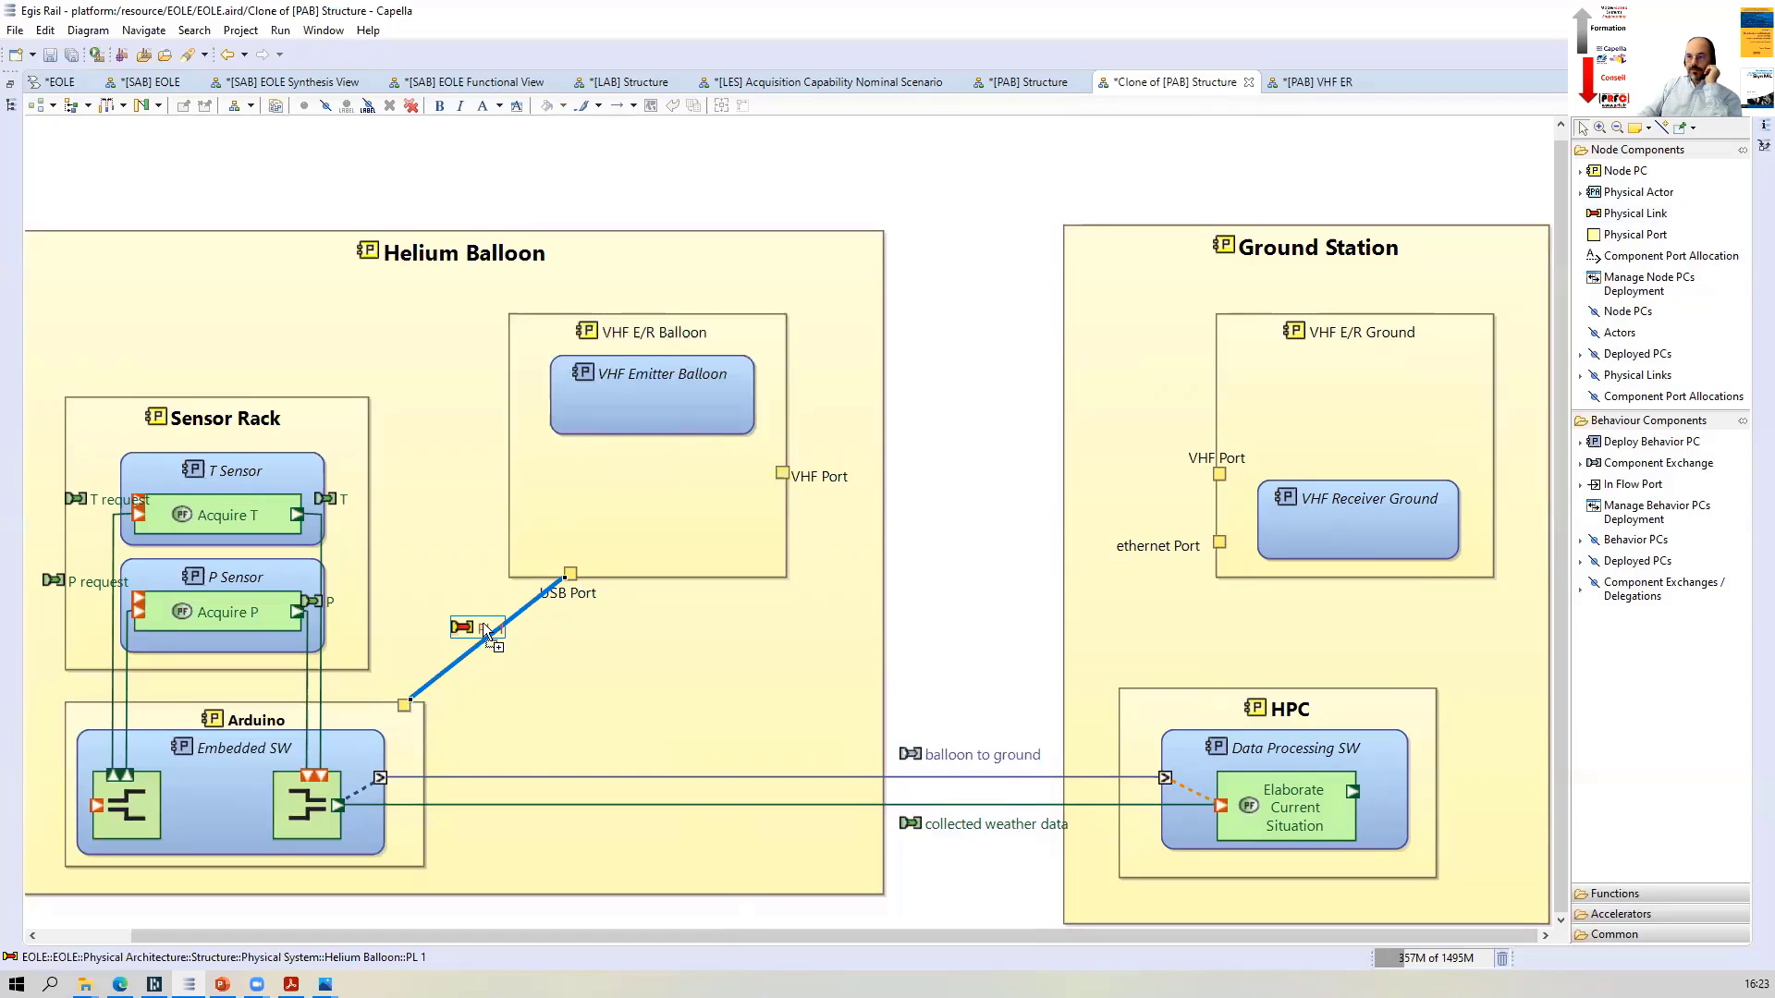
{"action": "type", "text": "USB"}
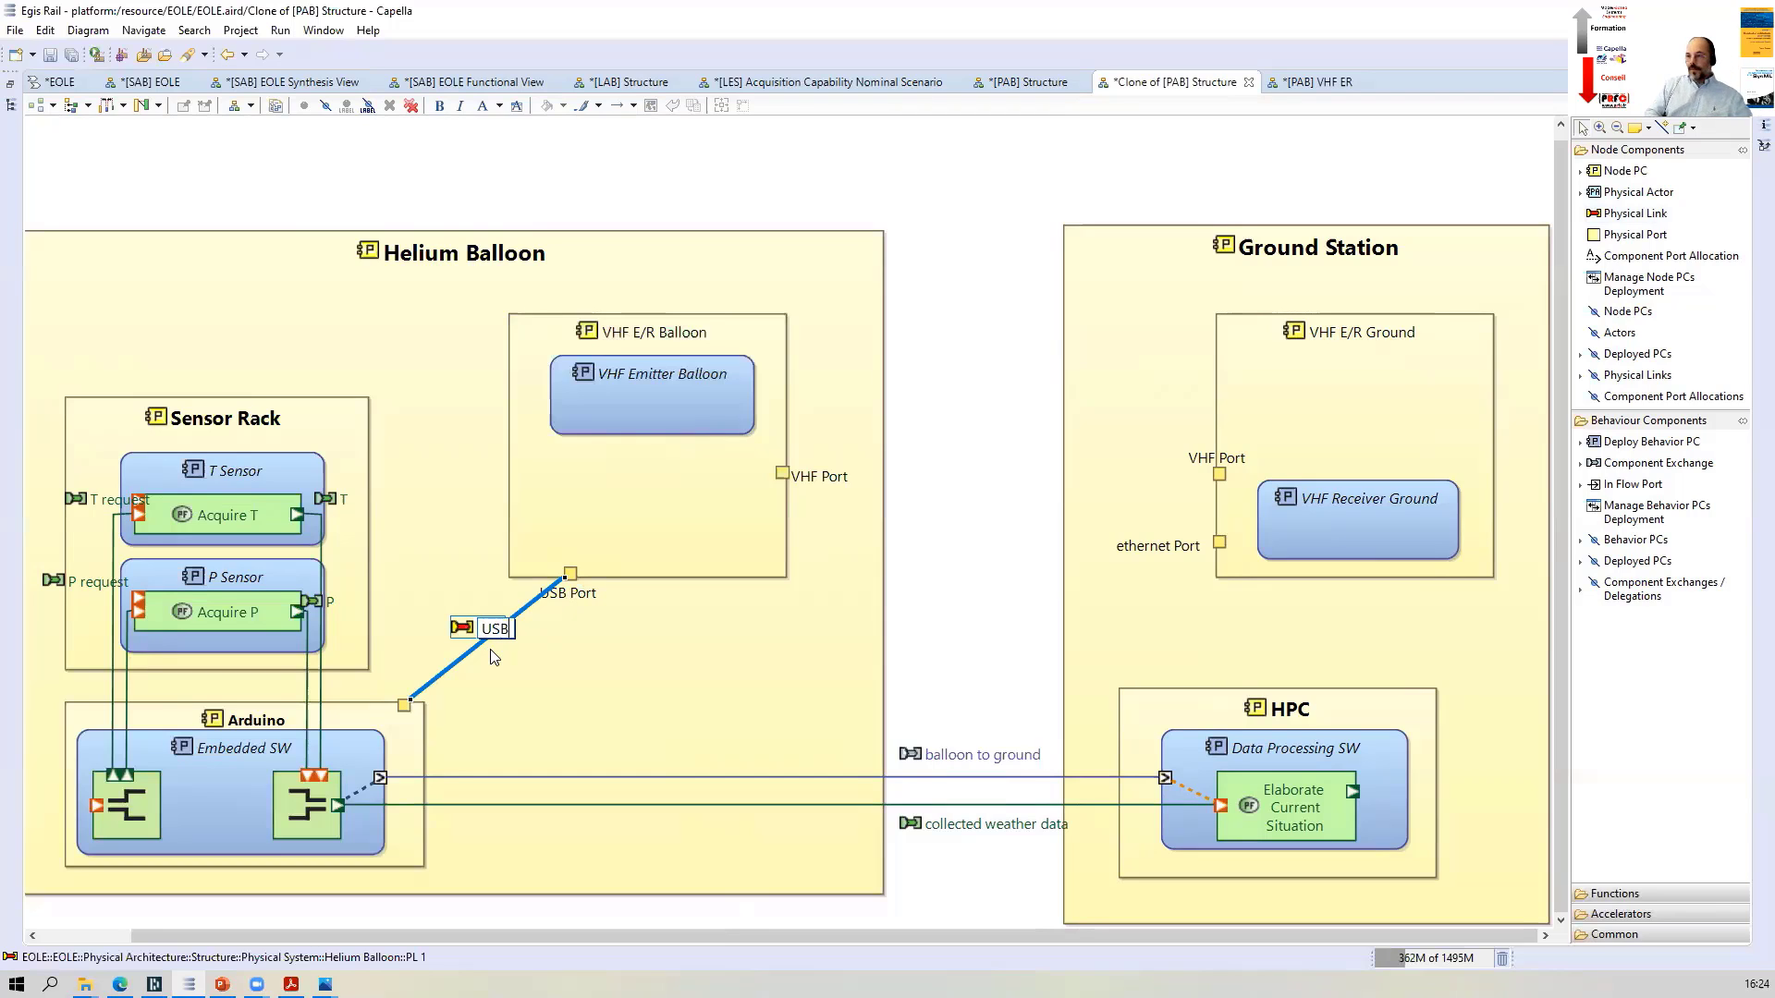
{"action": "key", "text": "Return"}
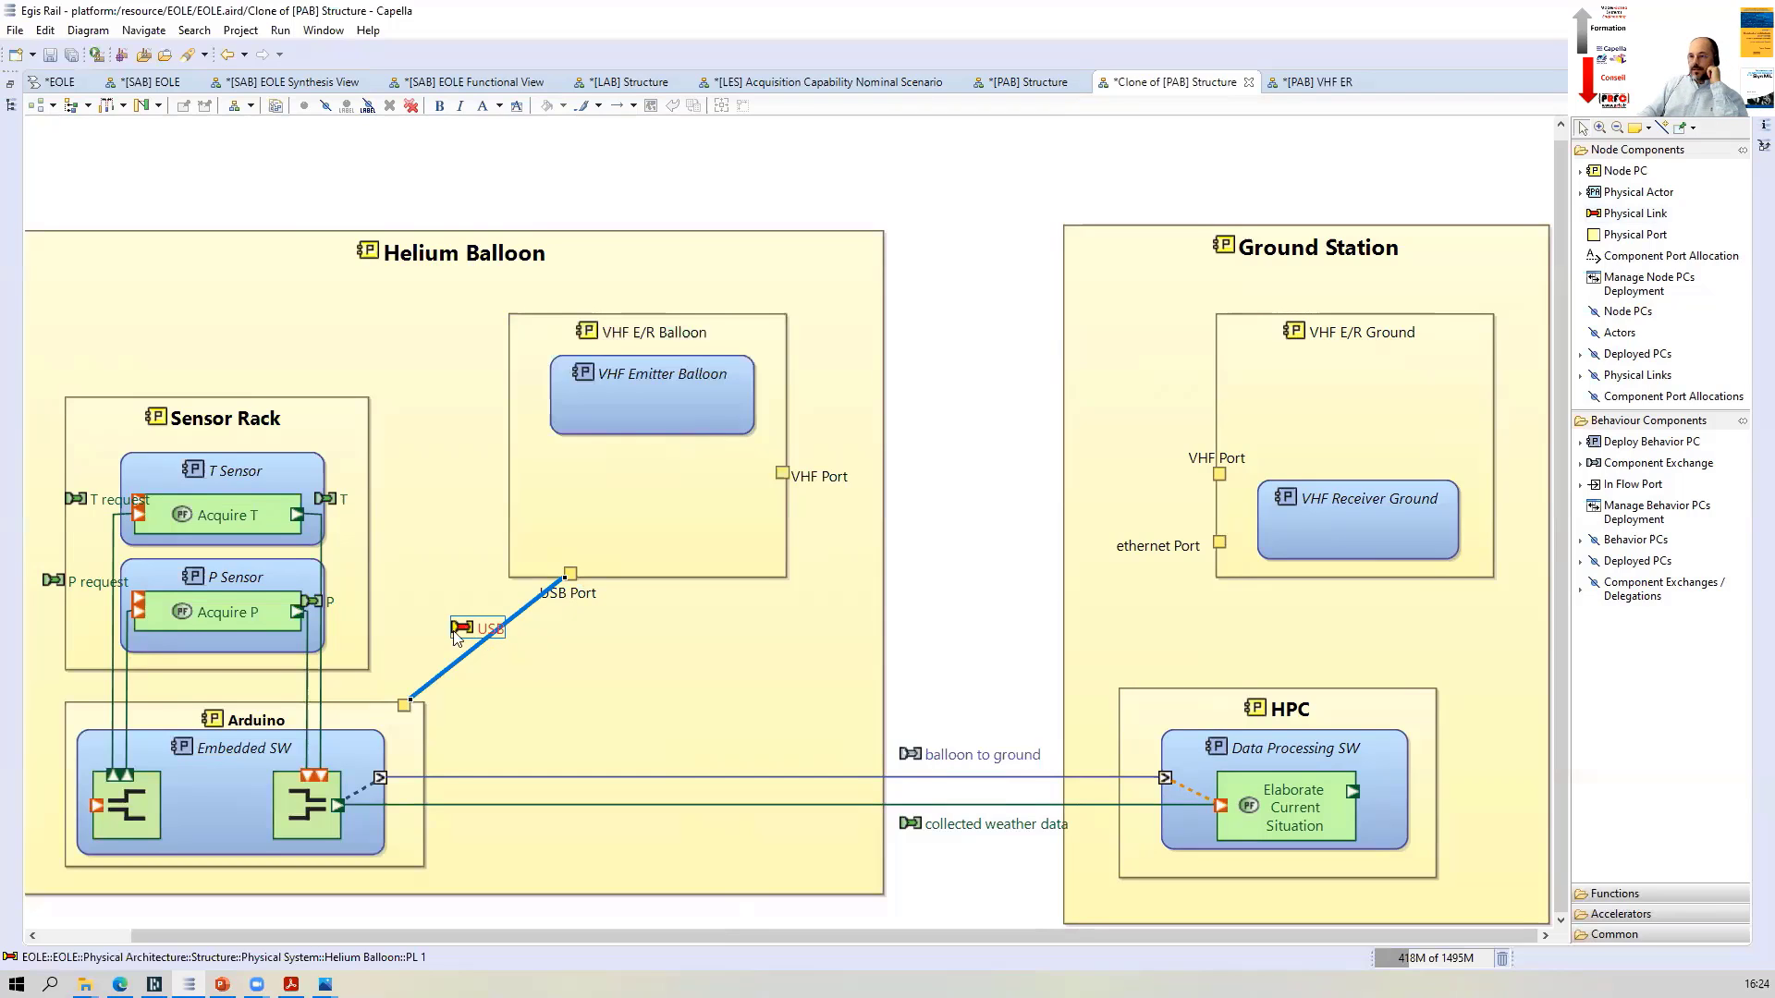
{"action": "left_click", "coordinate": [553, 670]}
{"action": "left_click_drag", "start_coordinate": [473, 619], "coordinate": [447, 611]}
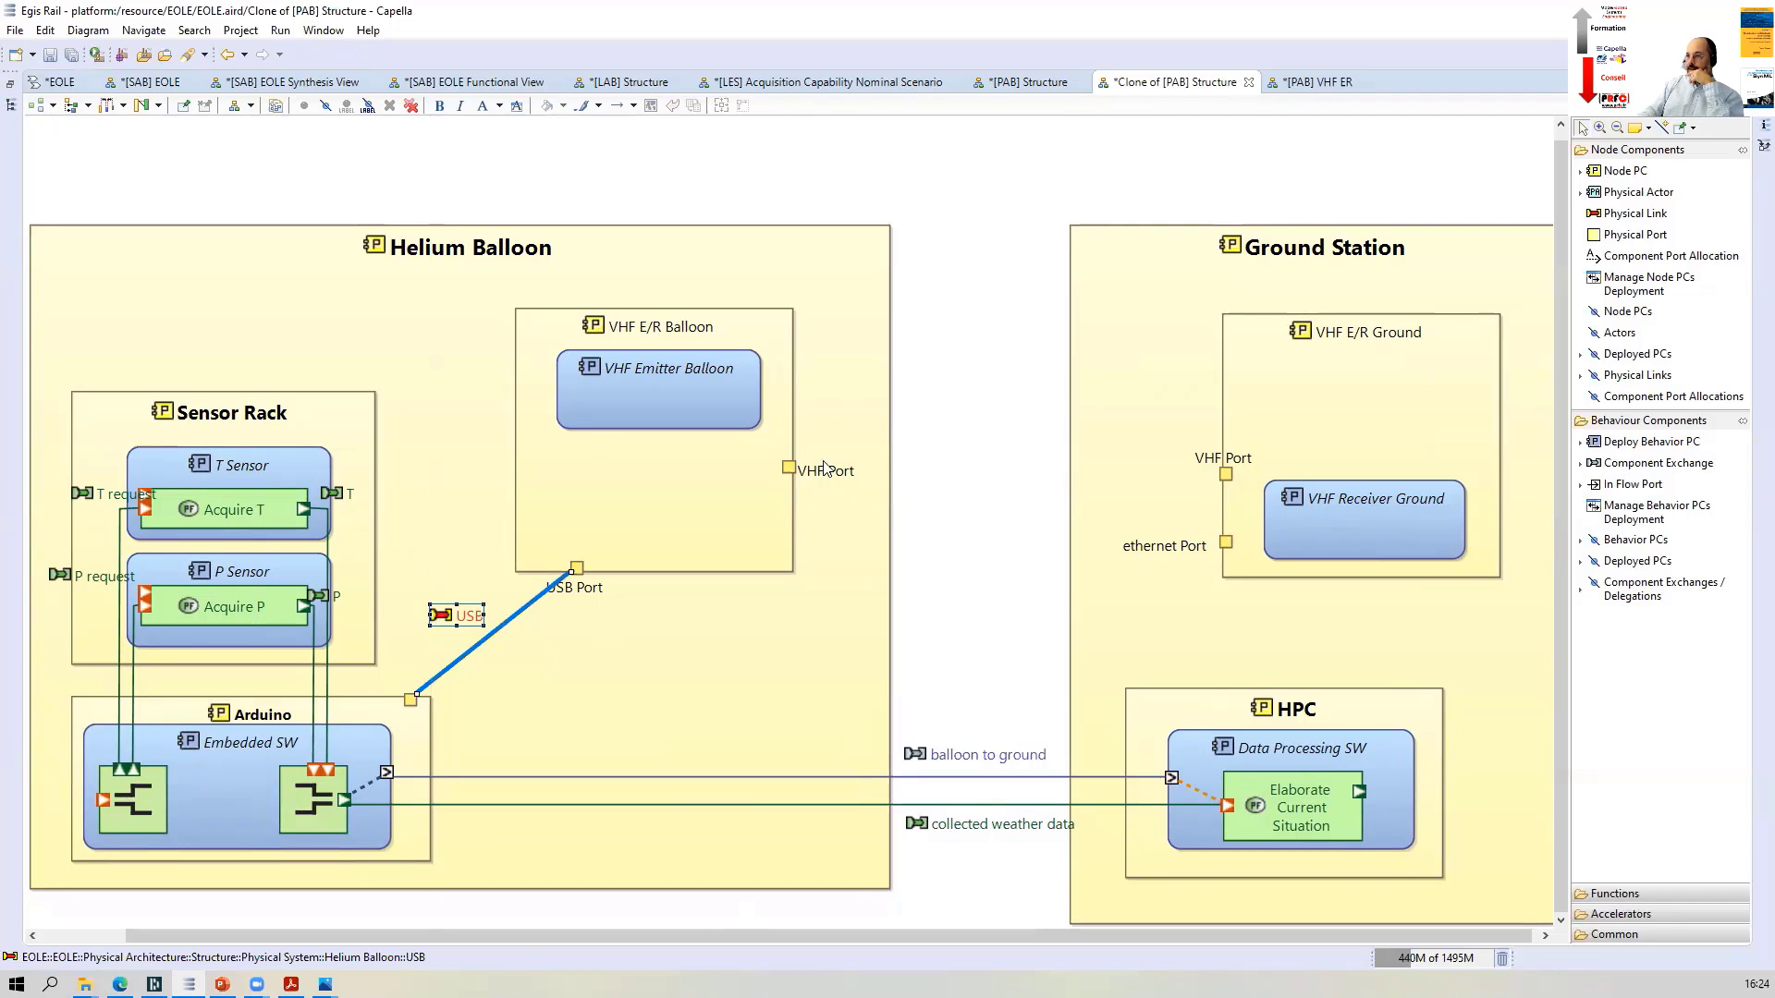
Place the balloon's VHF Port label above its port and link it to VHF E/R Ground's VHF Port with a physical link named "VHF"
{"action": "left_click_drag", "start_coordinate": [825, 470], "coordinate": [789, 452]}
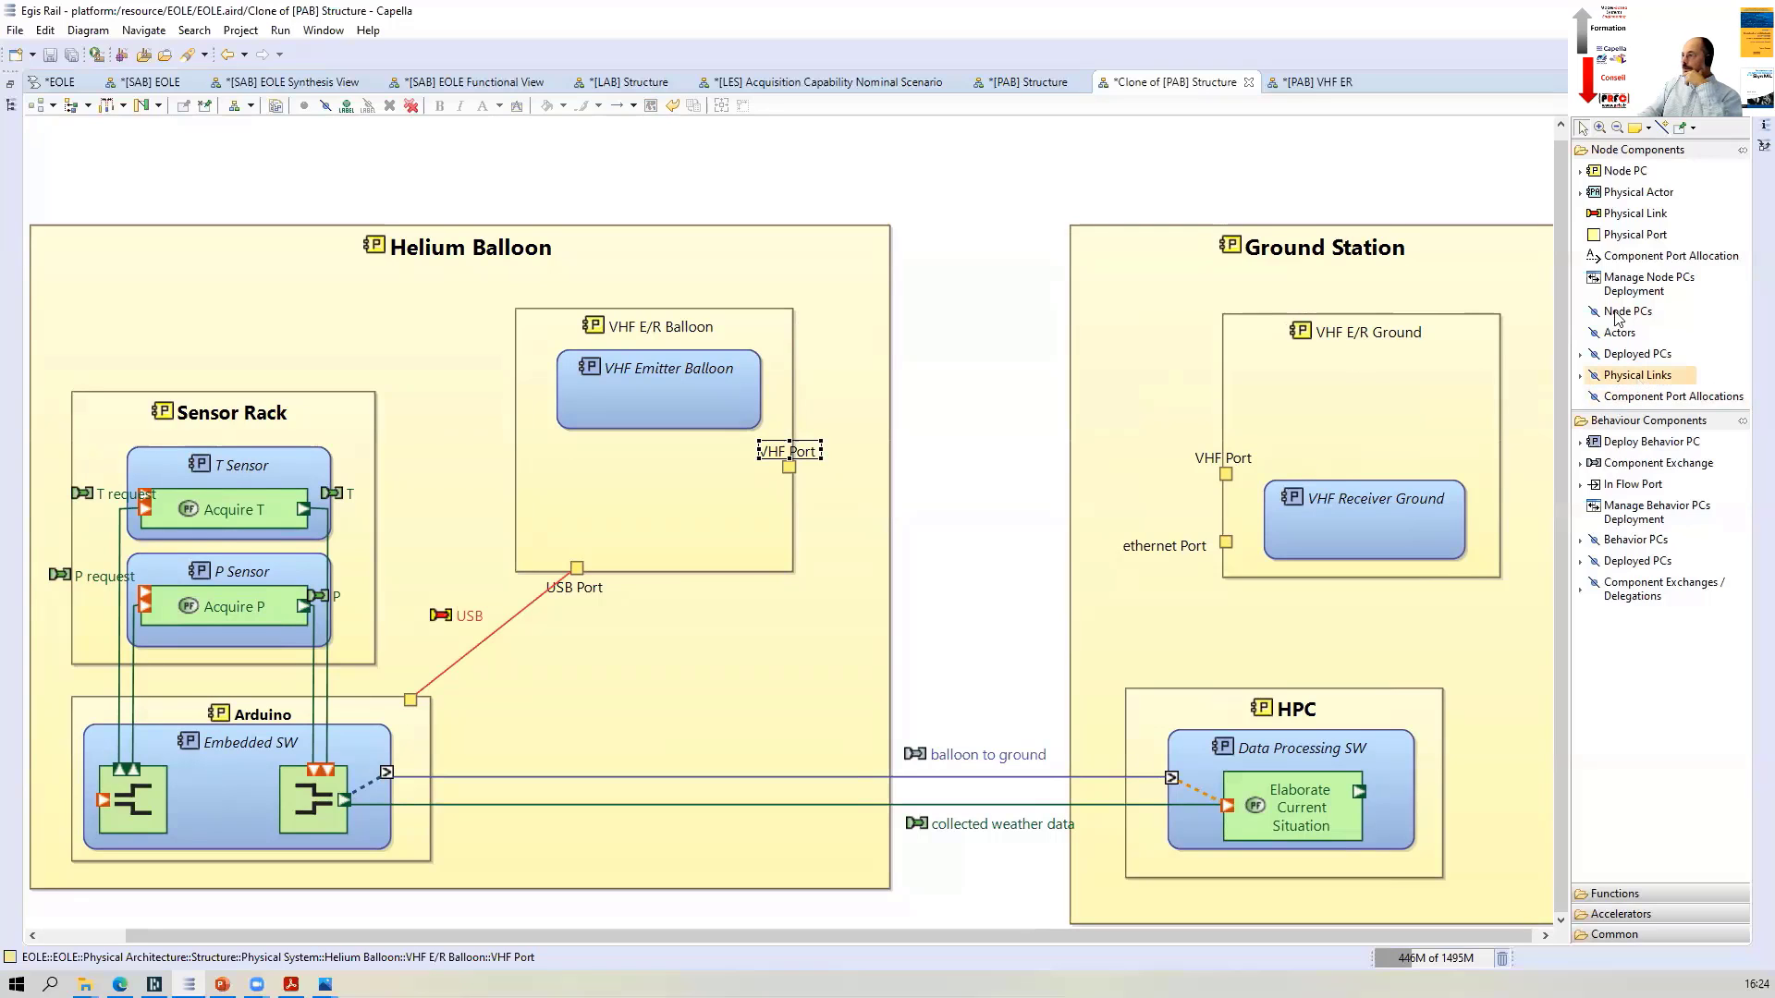
{"action": "left_click", "coordinate": [1635, 214]}
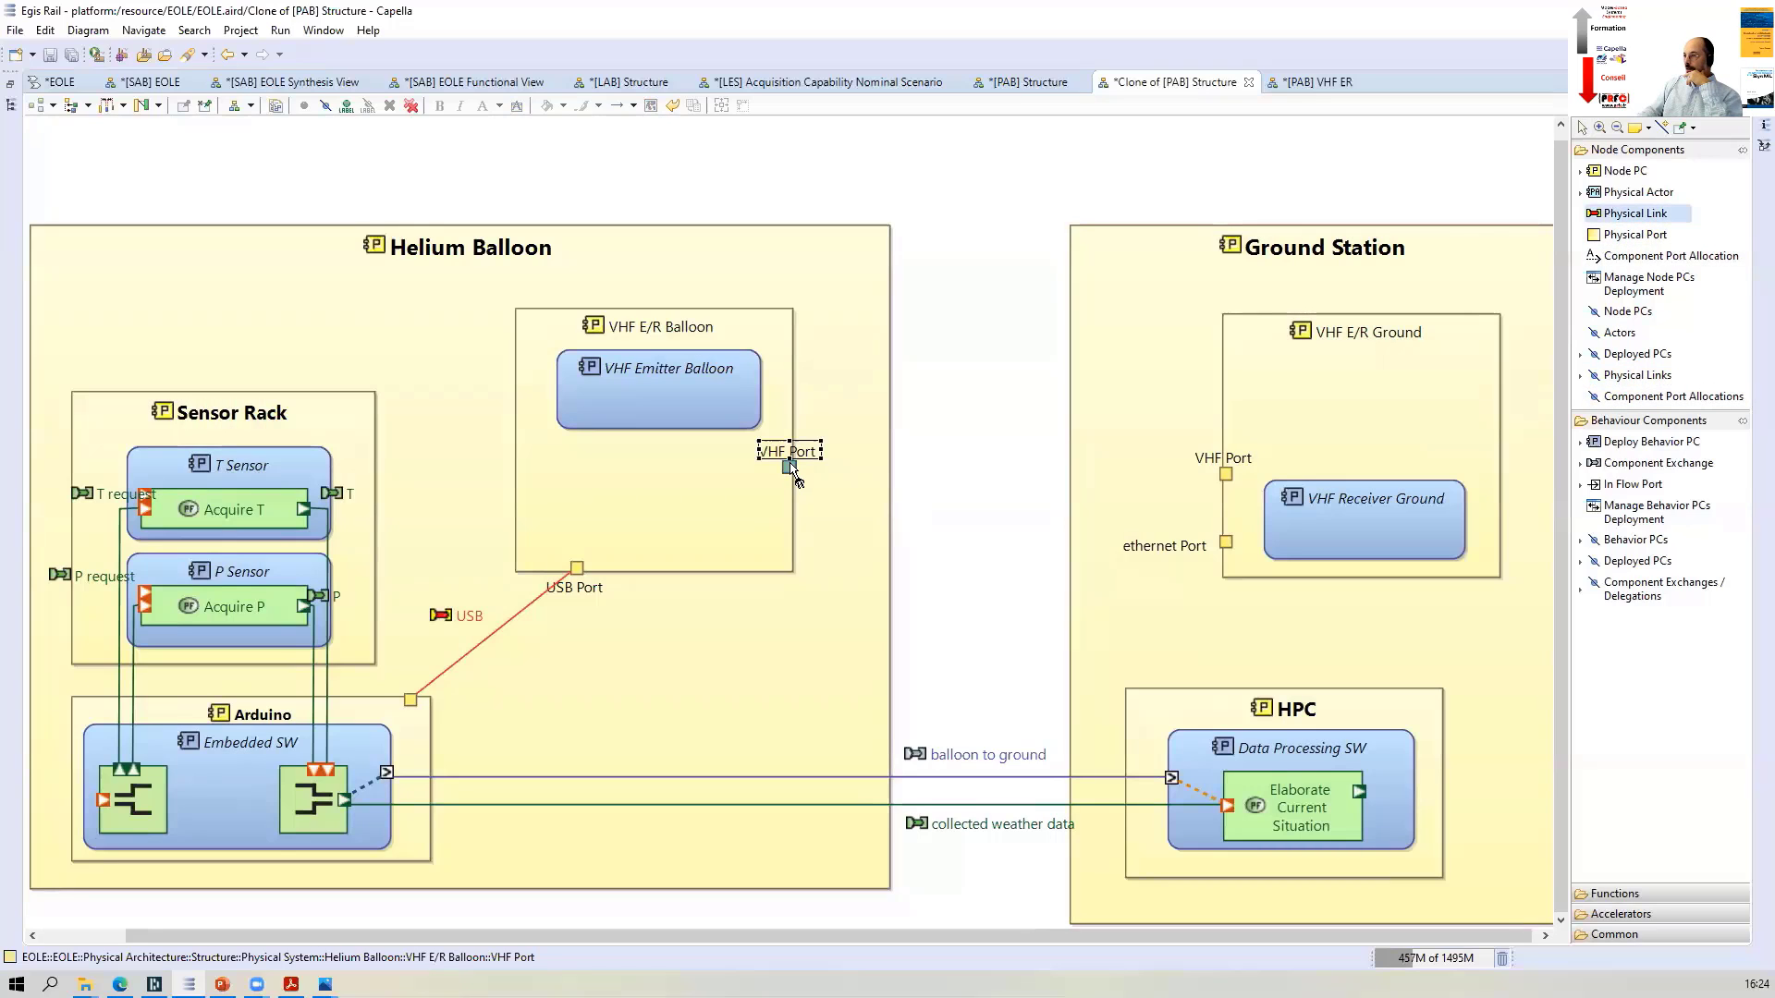
{"action": "left_click", "coordinate": [790, 467]}
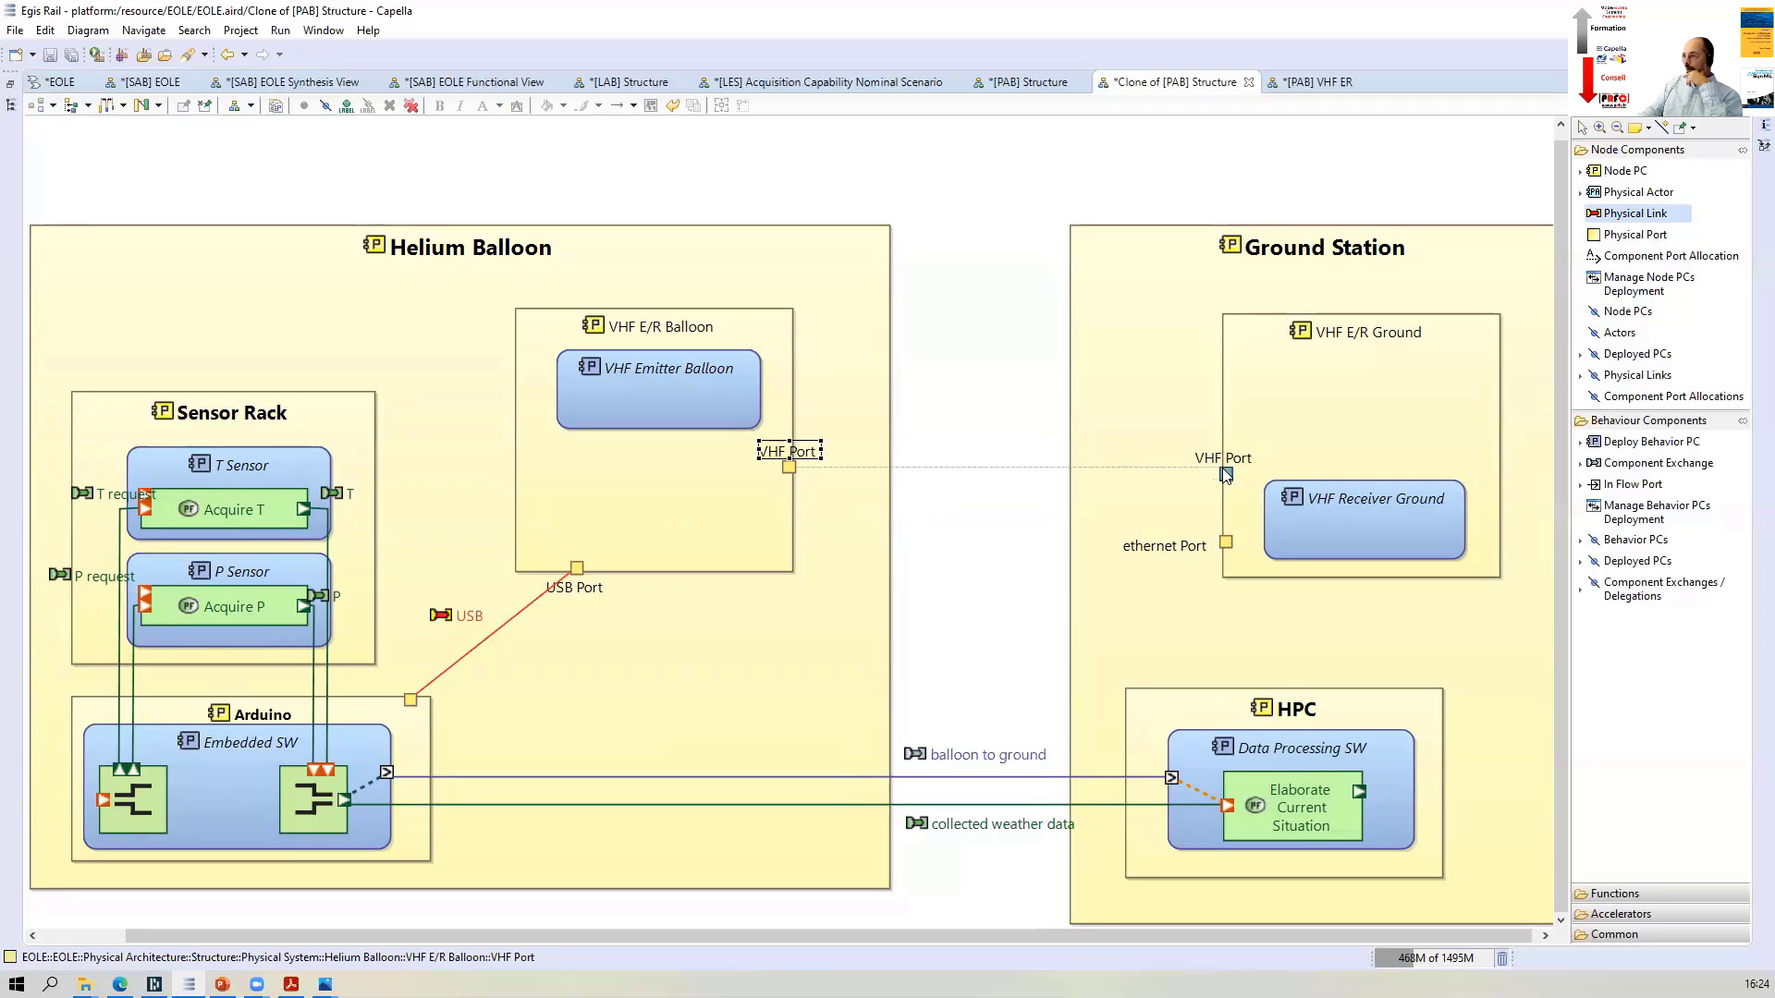
{"action": "left_click", "coordinate": [1226, 474]}
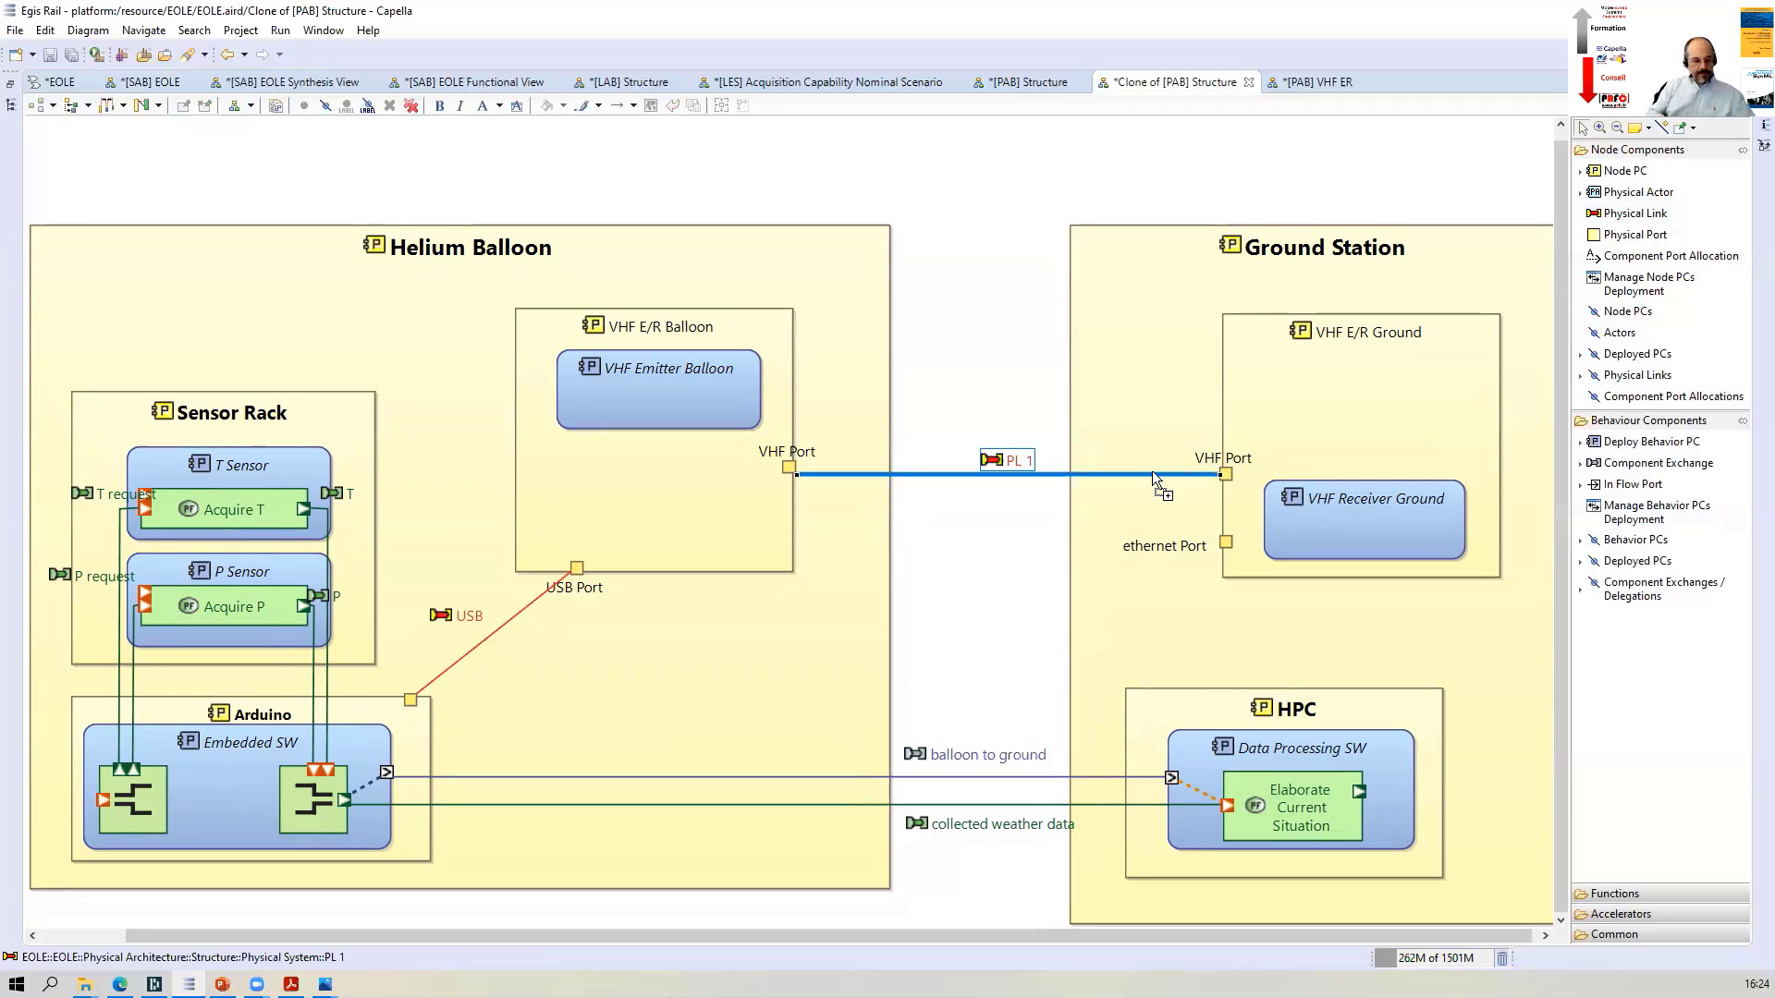
{"action": "type", "text": "VHF"}
{"action": "key", "text": "Return"}
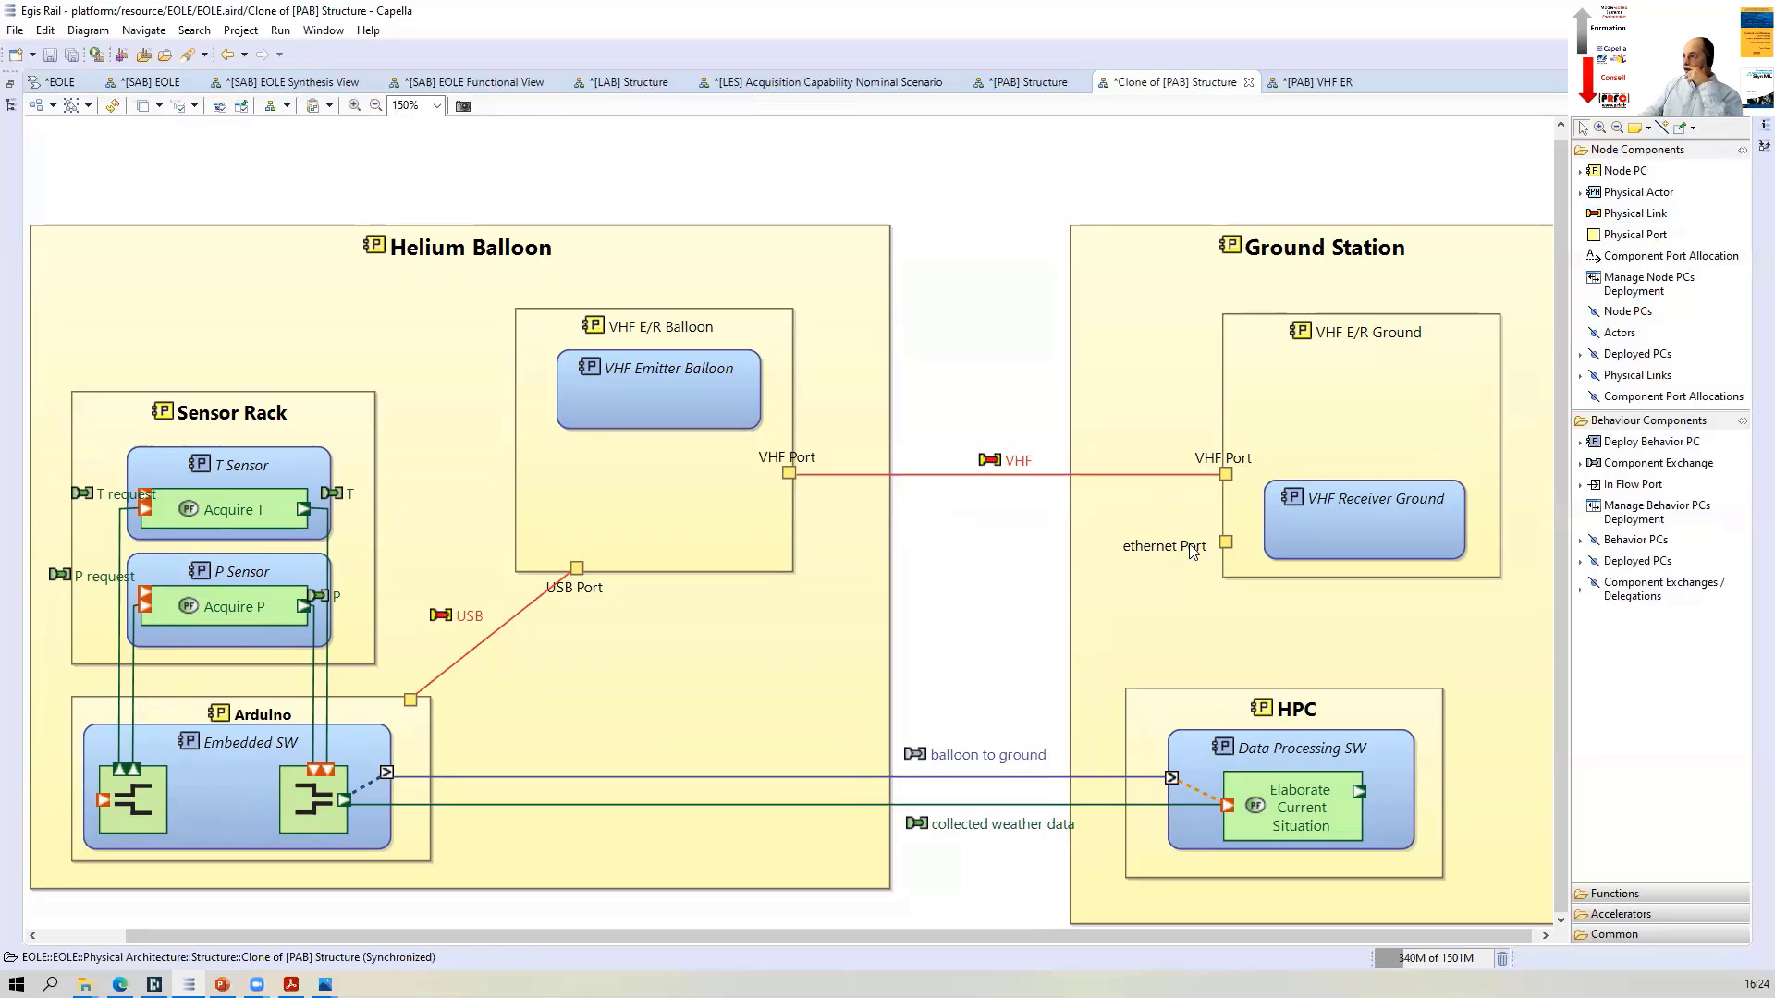
Move the ethernet Port to the bottom edge of VHF E/R Ground, with its label beside it, and shift VHF Receiver Ground slightly up
{"action": "left_click_drag", "start_coordinate": [1192, 552], "coordinate": [1306, 582]}
{"action": "left_click_drag", "start_coordinate": [1365, 519], "coordinate": [1364, 505]}
{"action": "left_click_drag", "start_coordinate": [1258, 591], "coordinate": [1307, 575]}
{"action": "left_click", "coordinate": [1368, 628]}
Create a physical link between VHF E/R Ground's ethernet Port and HPC and name it "ethernet"
{"action": "left_click", "coordinate": [1635, 215]}
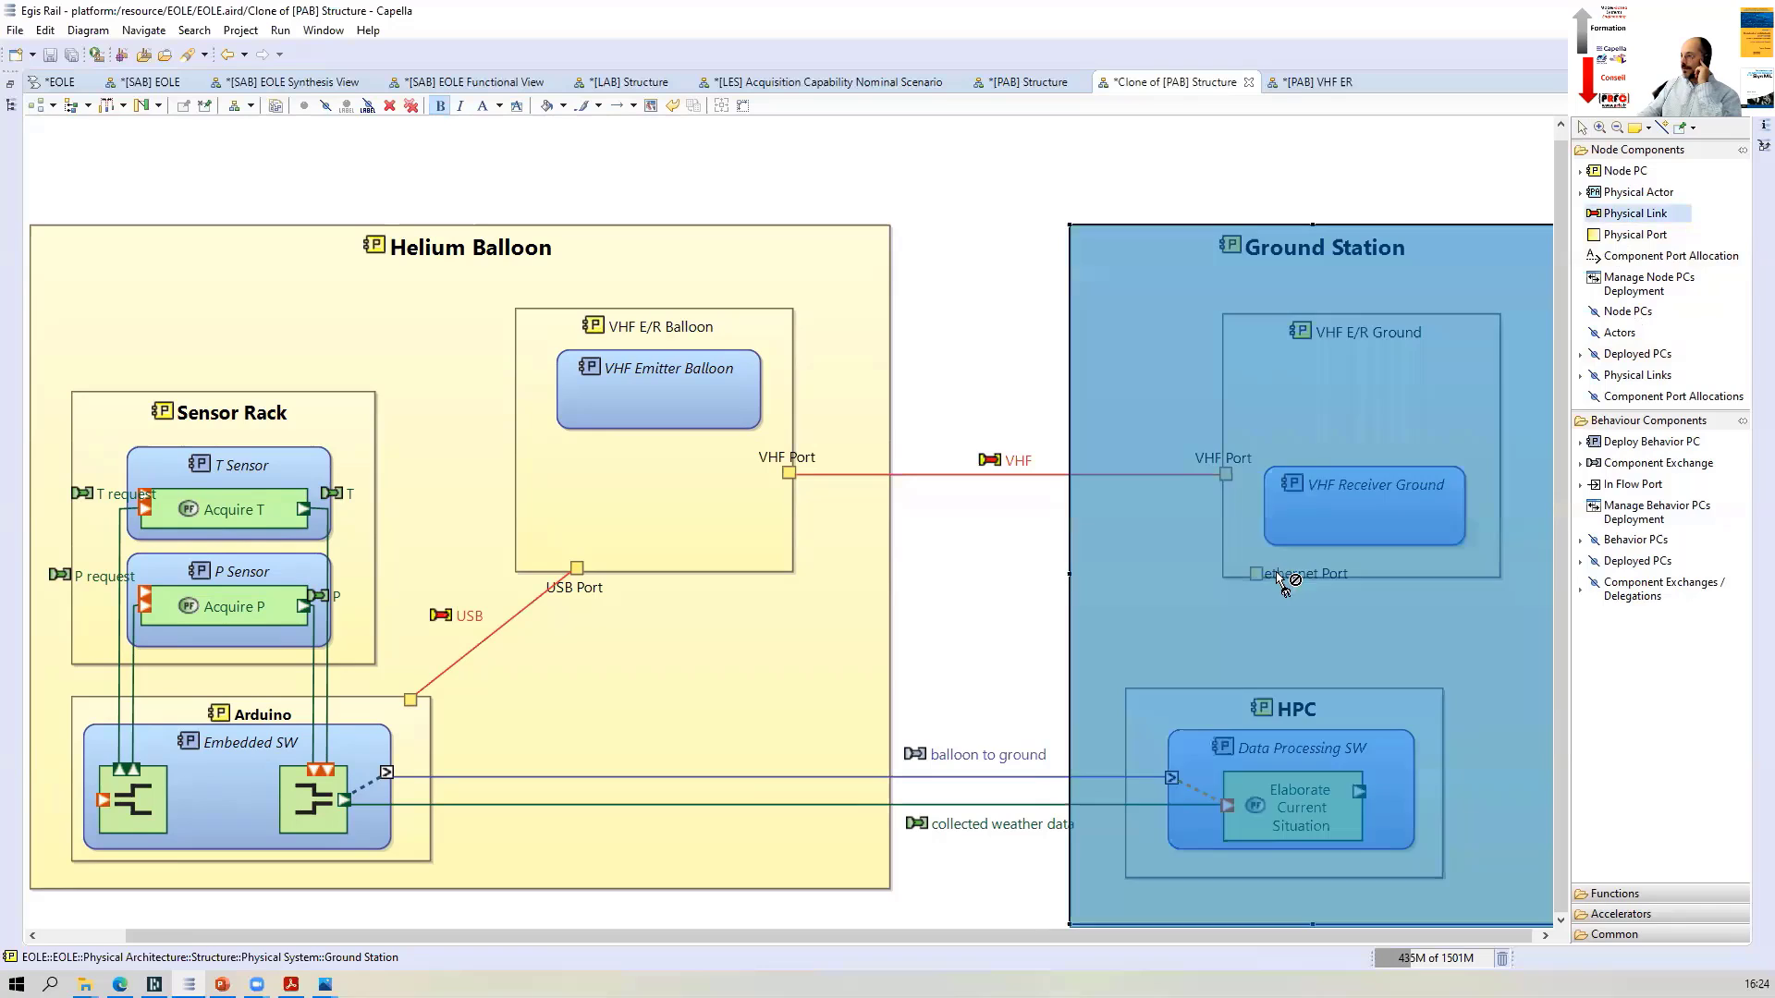
{"action": "left_click", "coordinate": [1253, 706]}
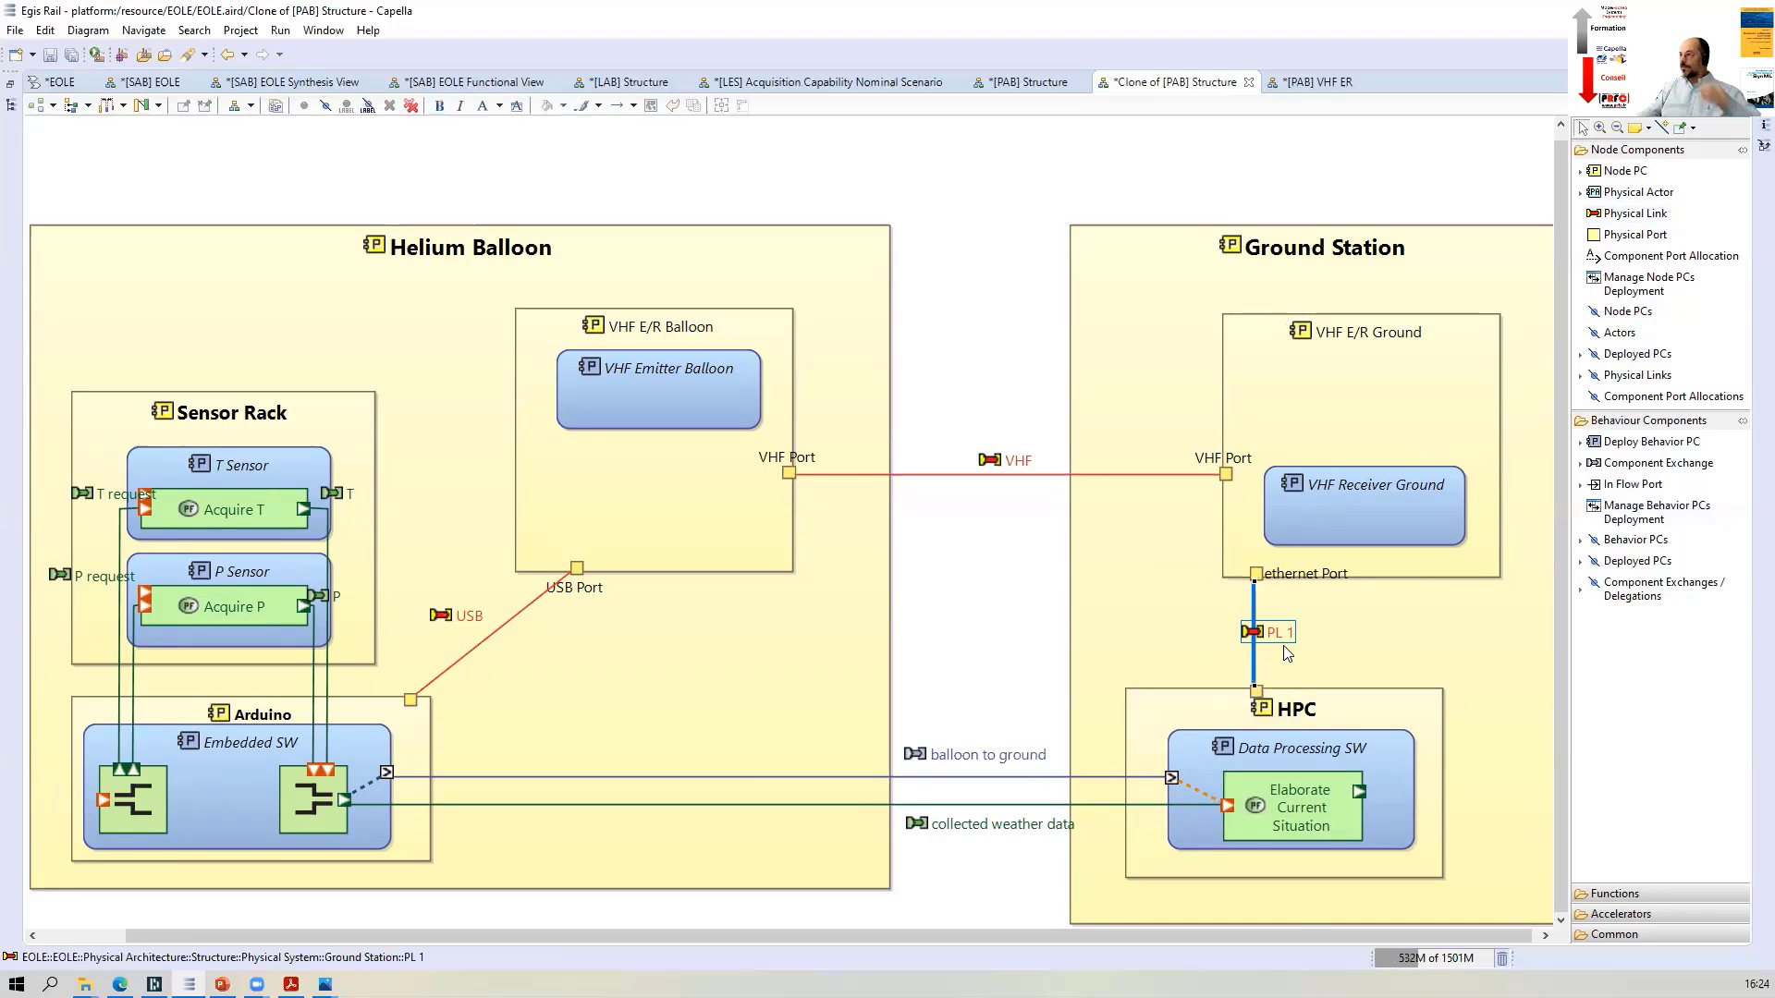
{"action": "type", "text": "ethern"}
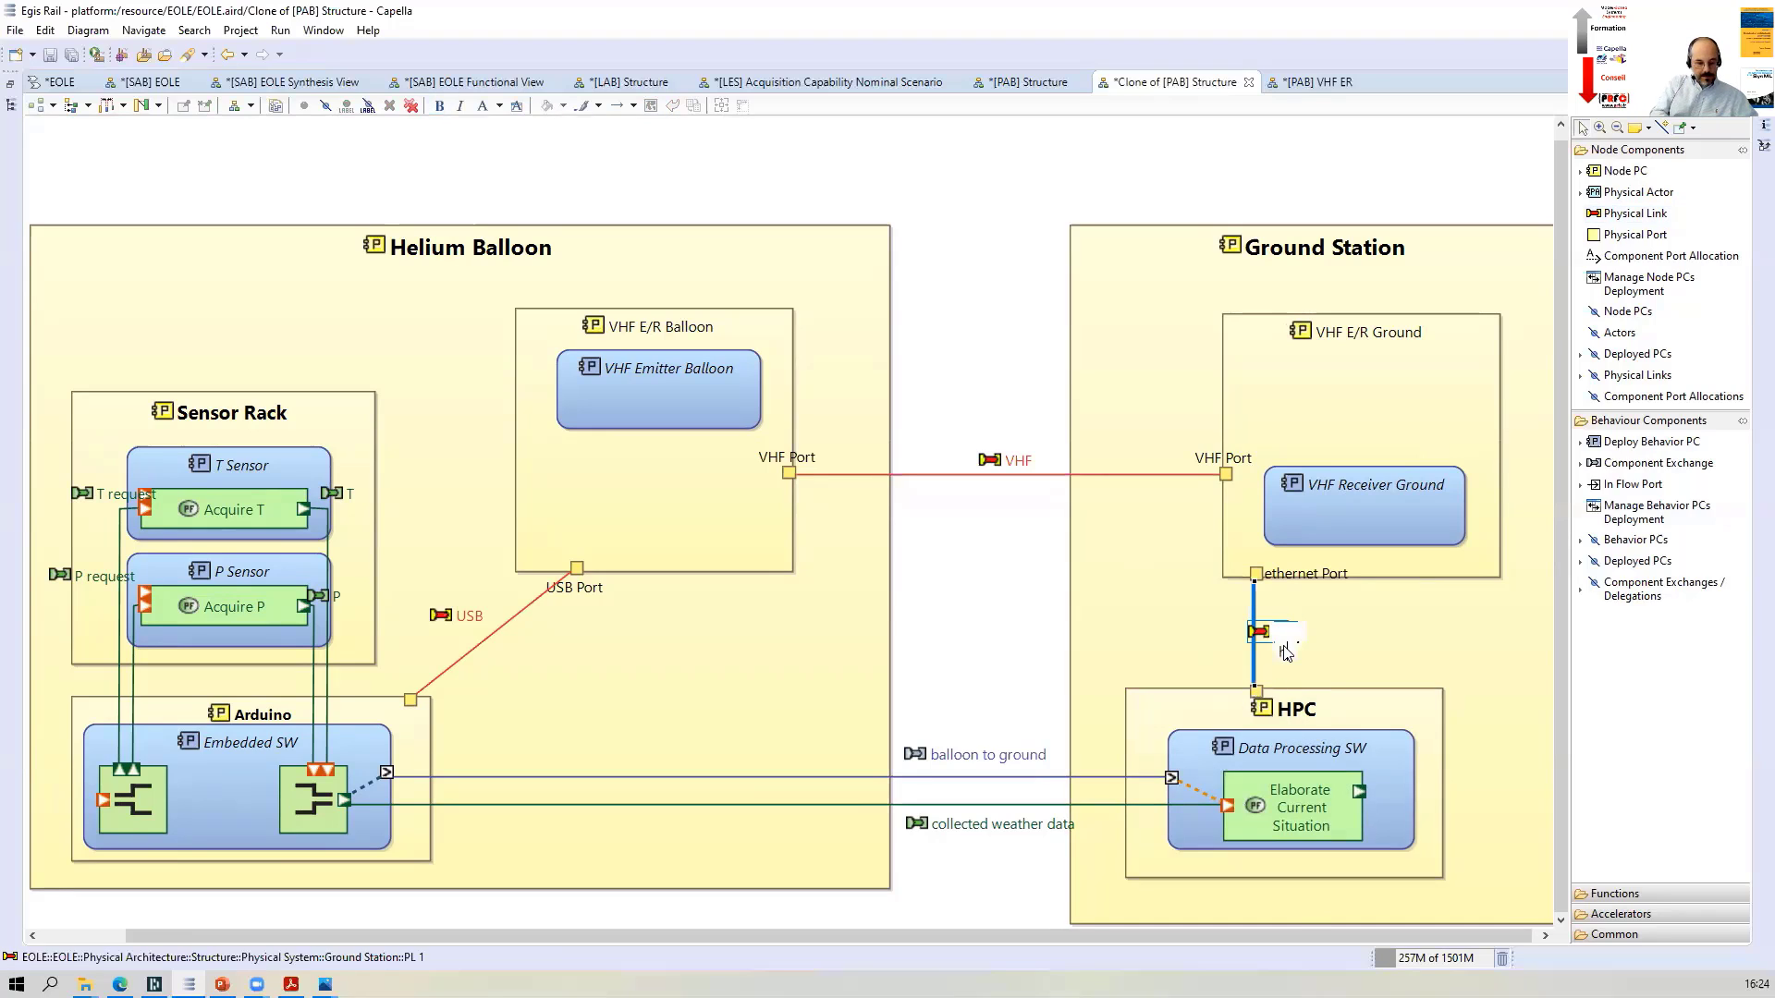
{"action": "type", "text": "et"}
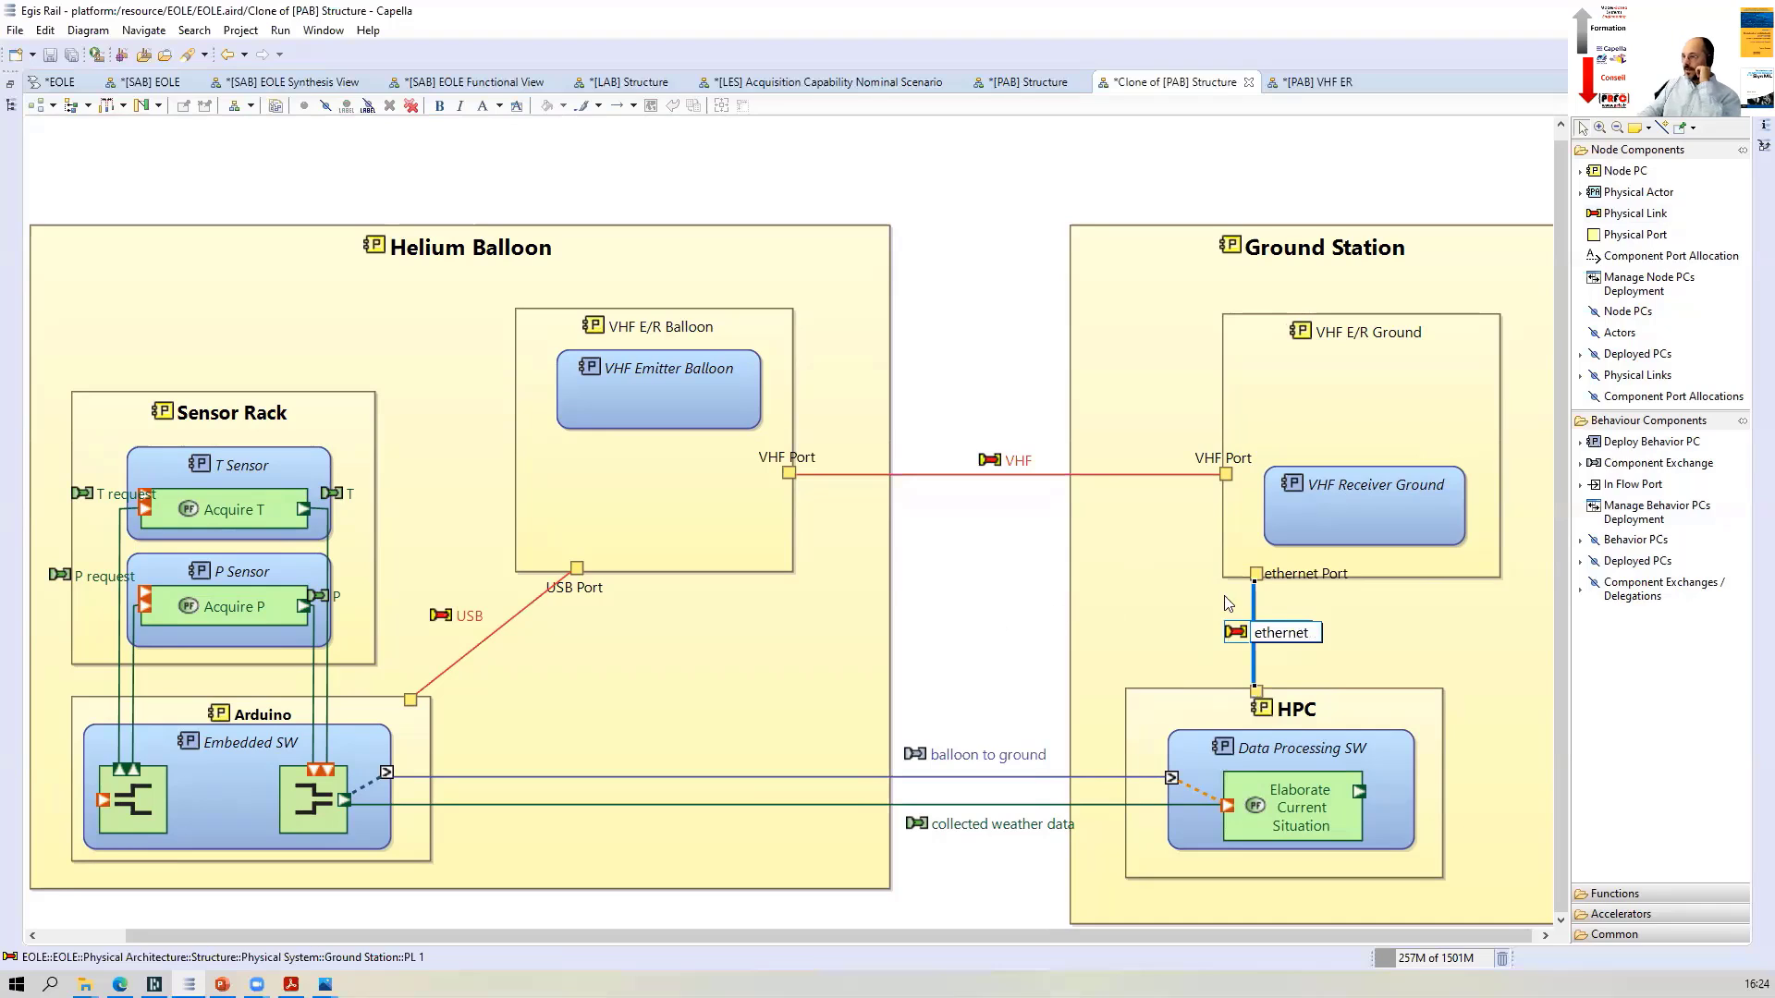
{"action": "key", "text": "Return"}
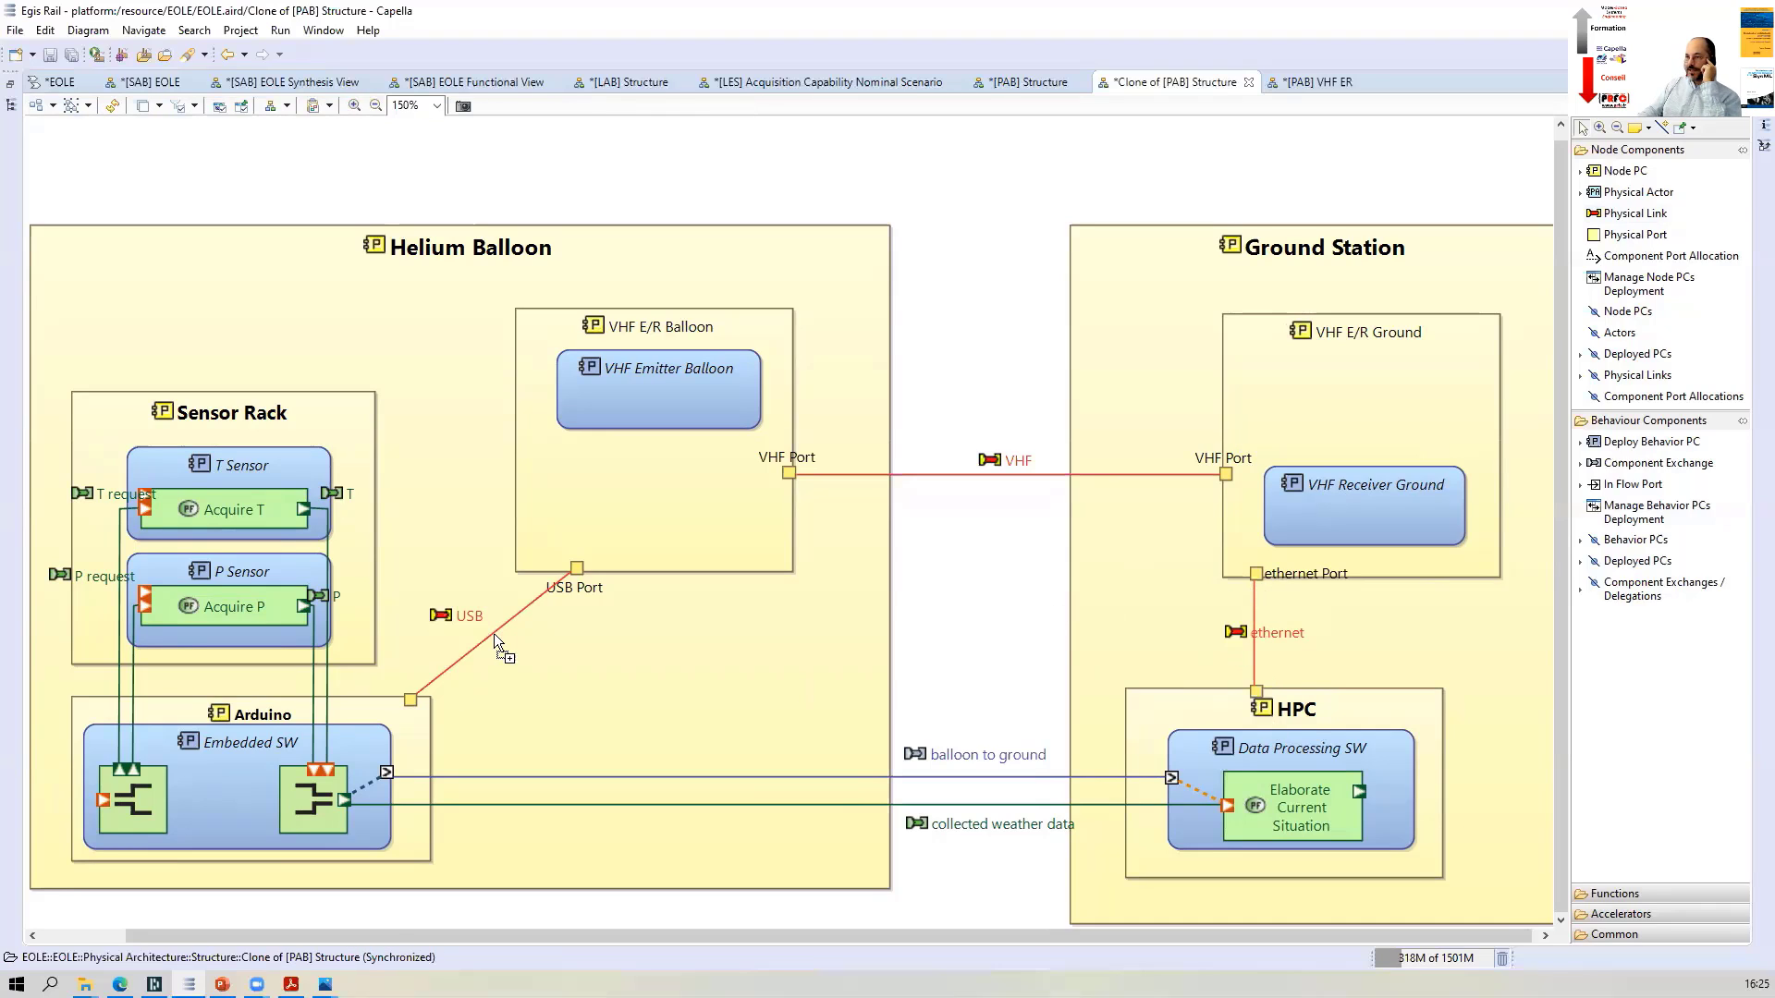
Reroute the USB link with a right-angle bend below USB Port and move Arduino's physical port to its right edge
{"action": "left_click_drag", "start_coordinate": [493, 634], "coordinate": [578, 692]}
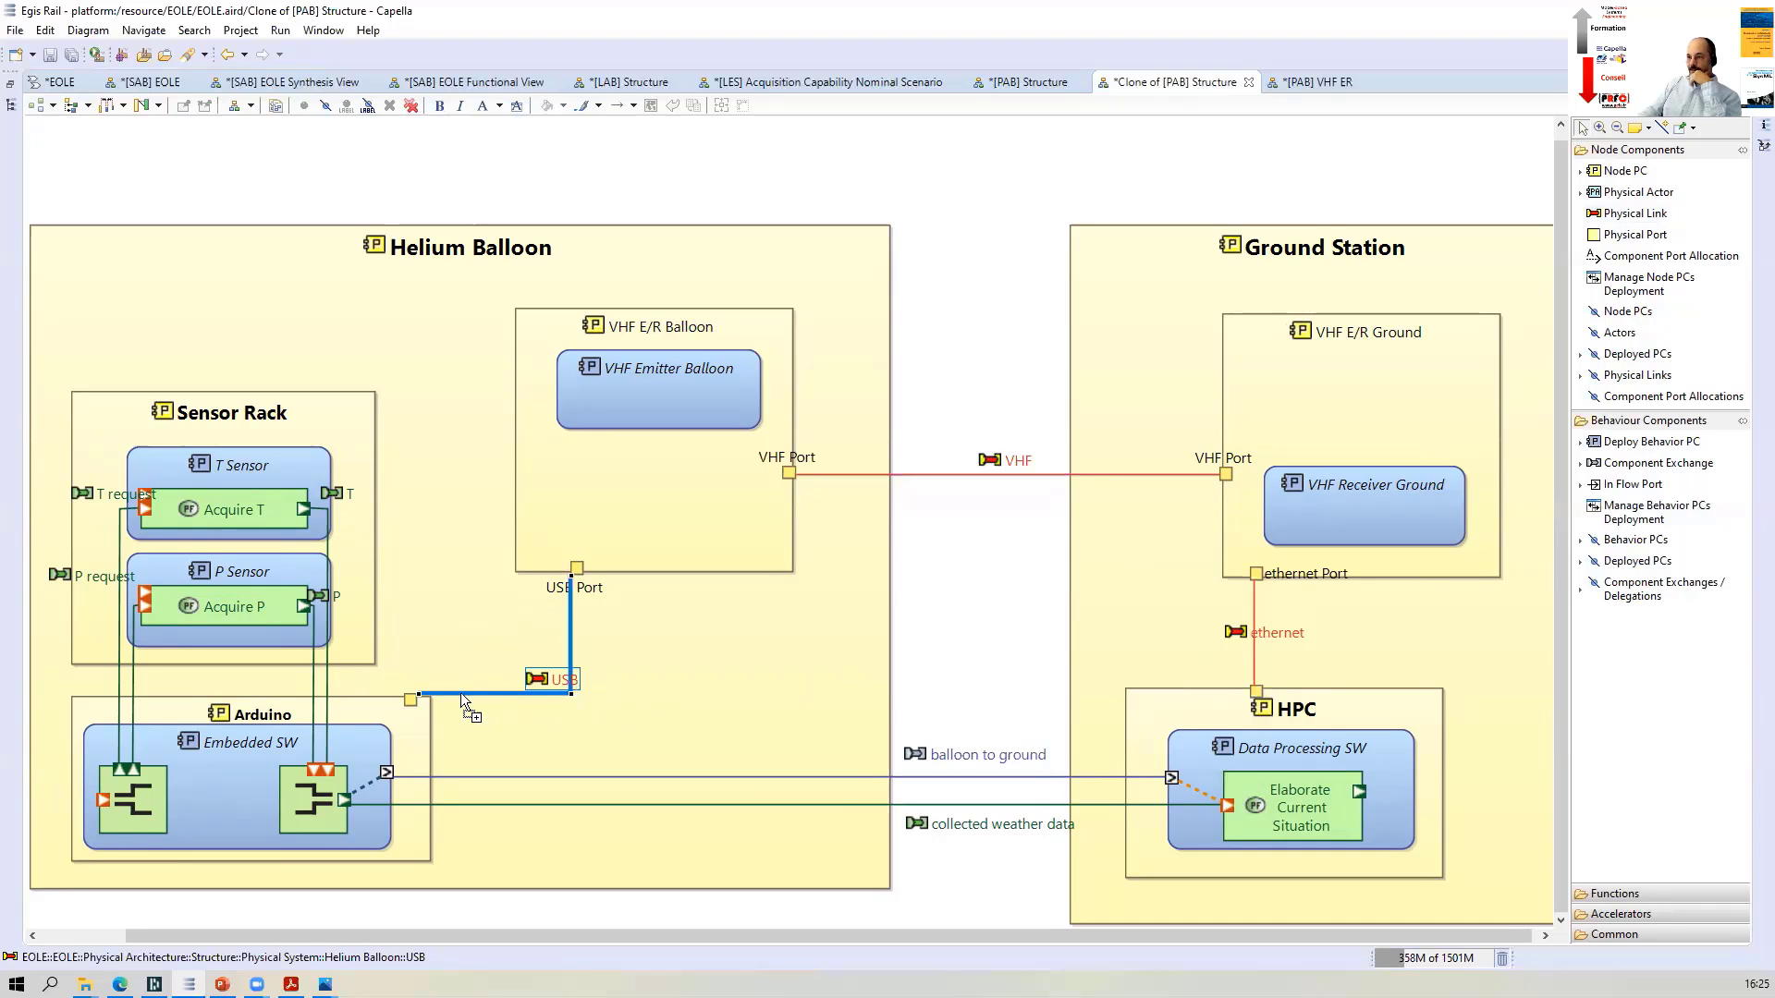
{"action": "left_click_drag", "start_coordinate": [425, 721], "coordinate": [427, 720]}
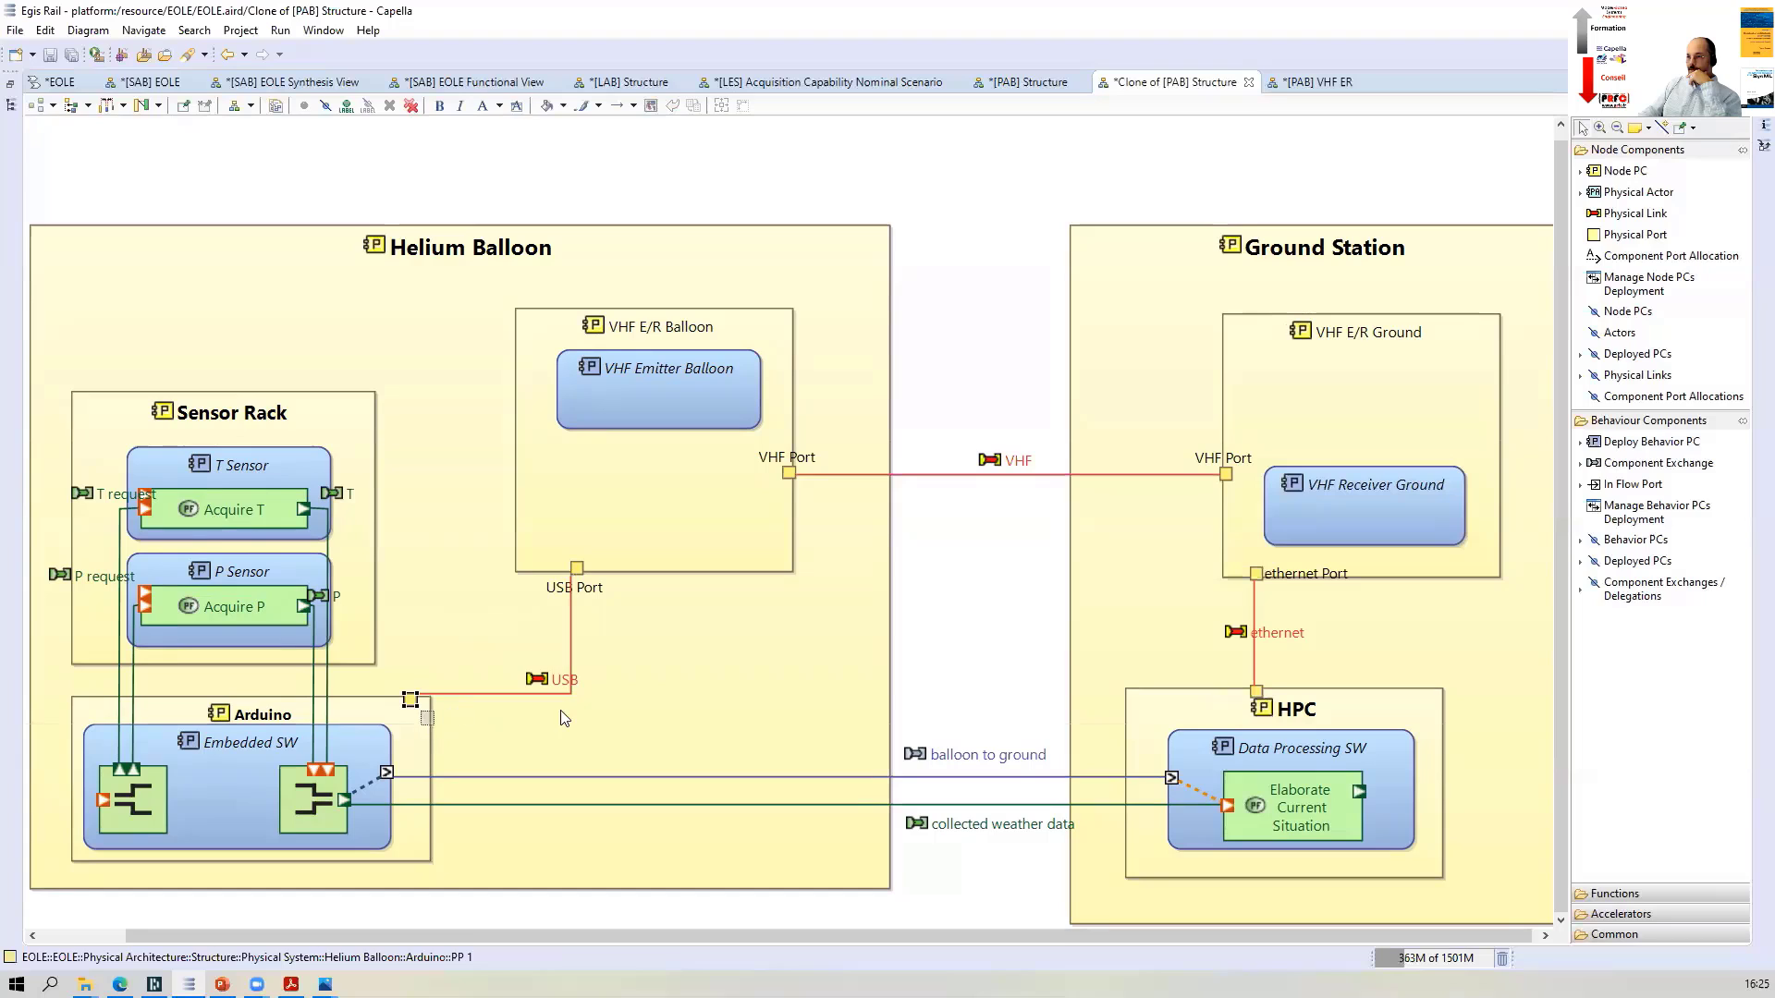
{"action": "left_click", "coordinate": [983, 475]}
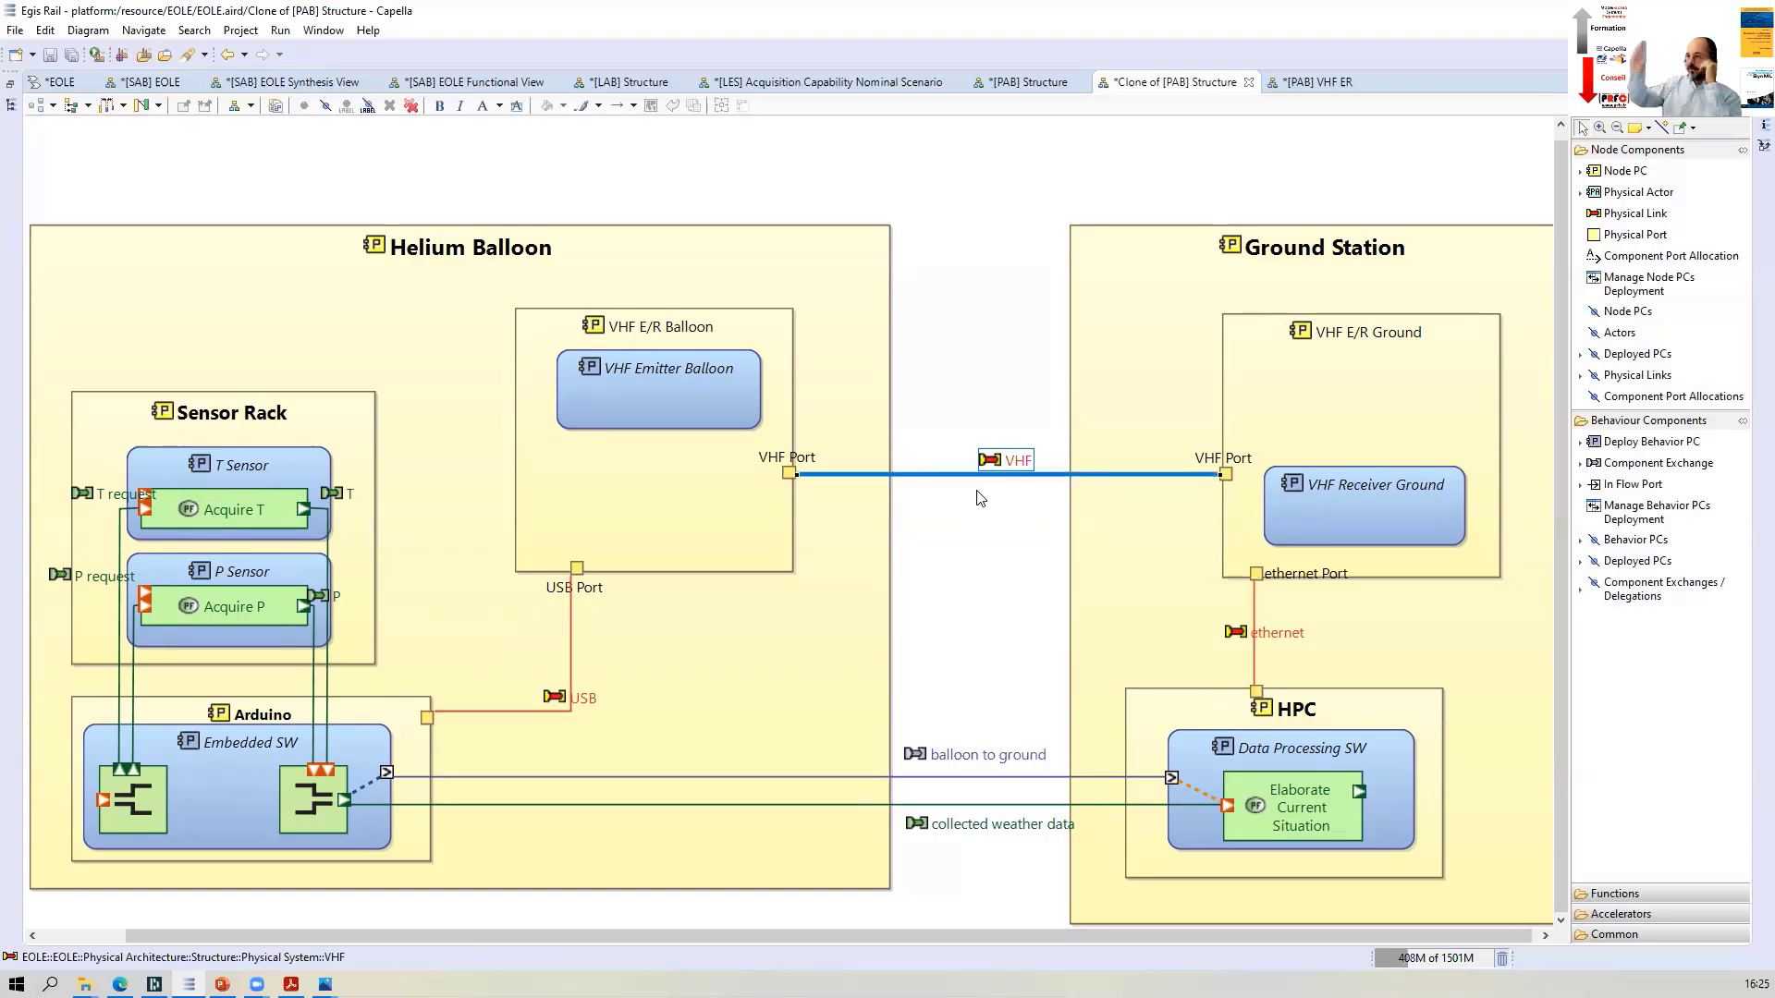
{"action": "left_click", "coordinate": [977, 545]}
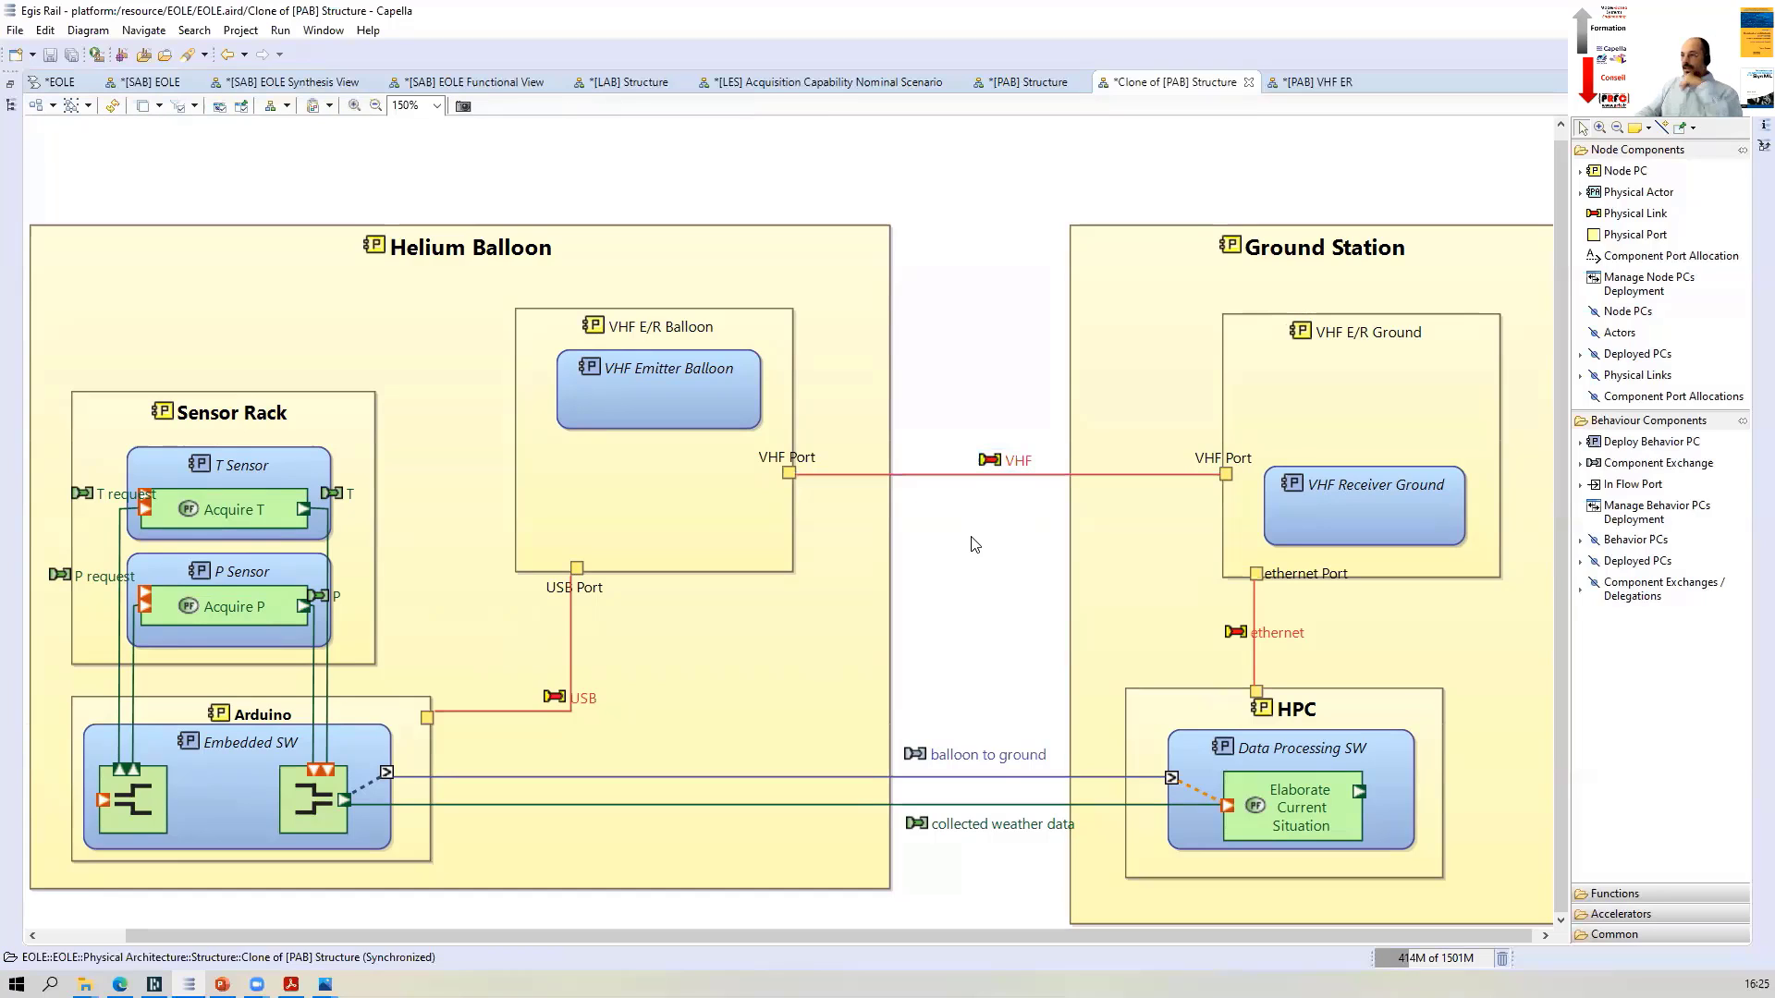
{"action": "left_click", "coordinate": [989, 780]}
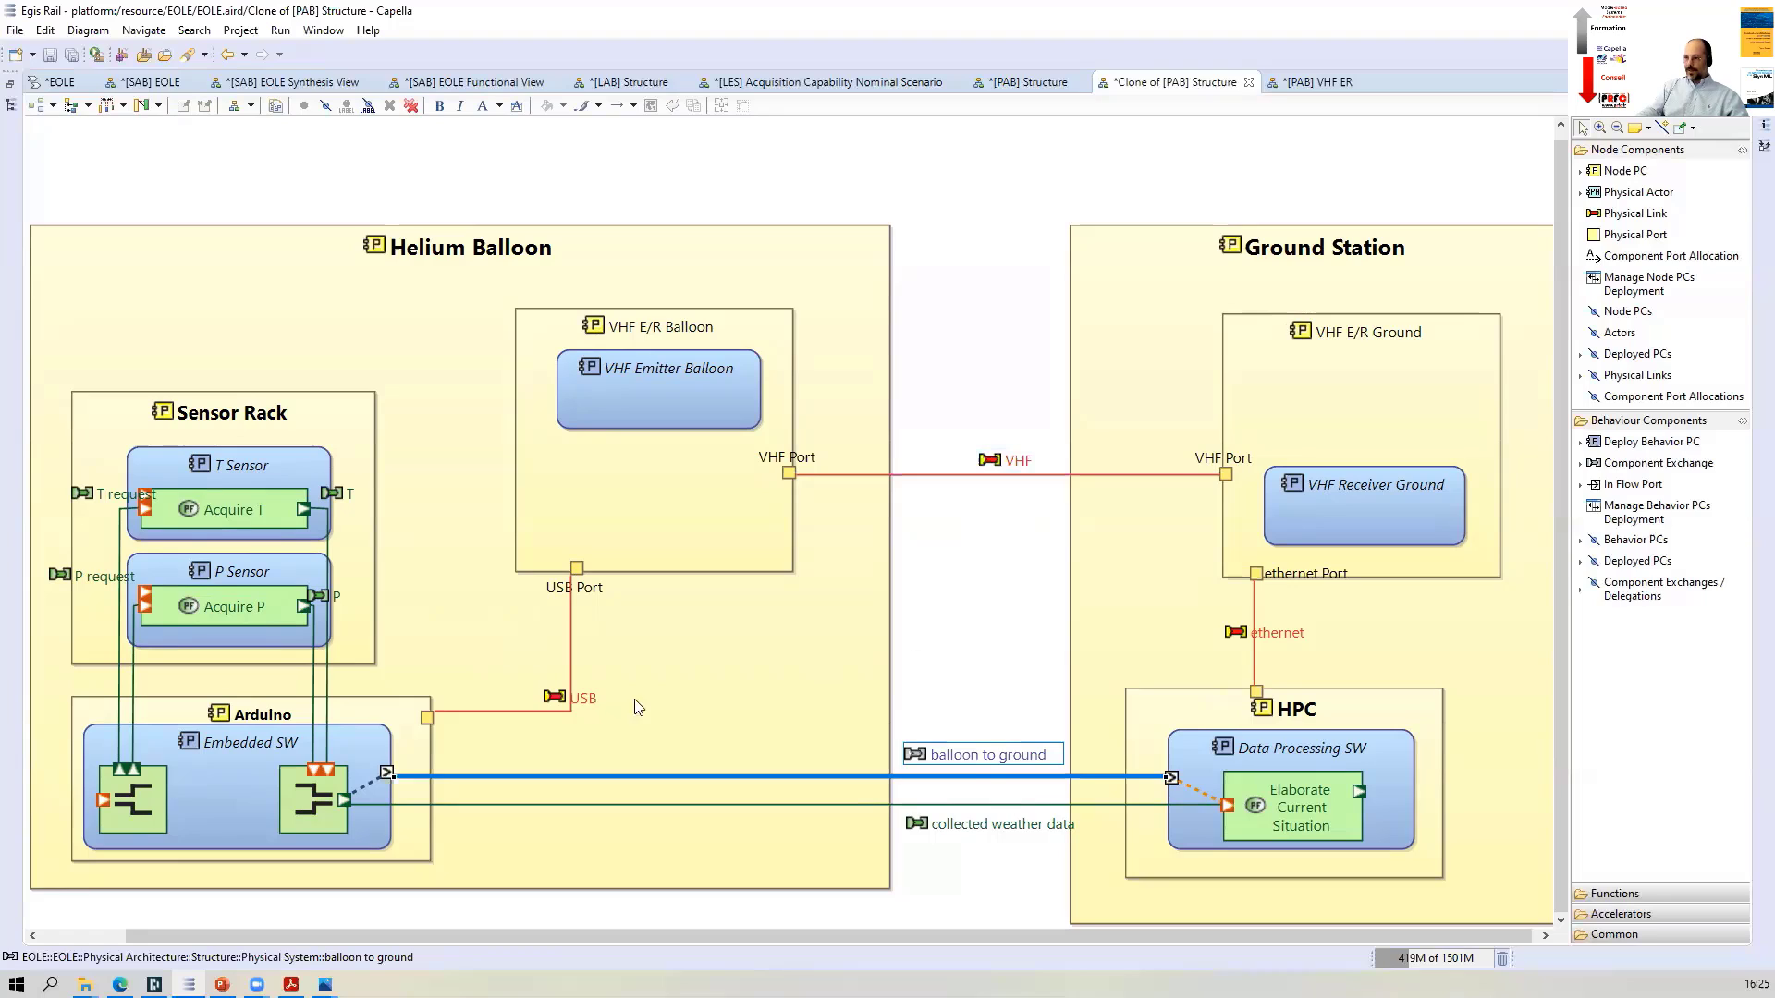
Create a physical path through the USB, VHF and ethernet physical links
{"action": "left_click", "coordinate": [570, 635]}
{"action": "left_click", "coordinate": [569, 634]}
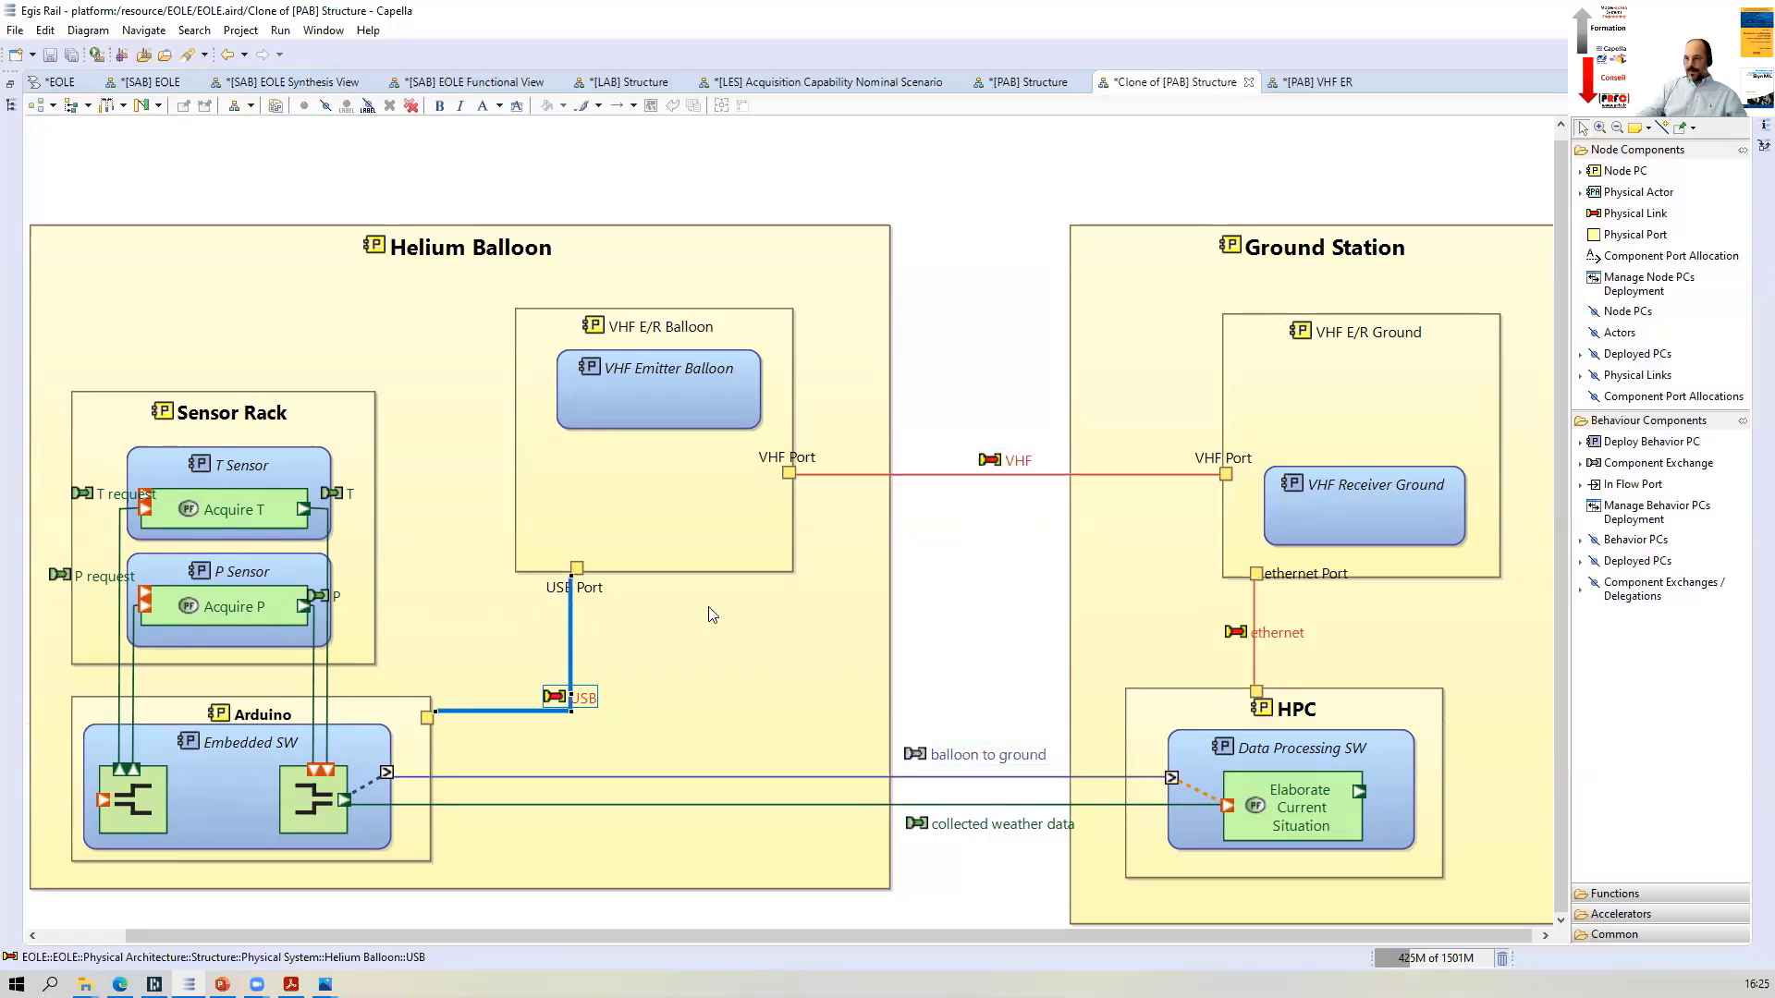
{"action": "left_click", "coordinate": [940, 474], "text": "ctrl"}
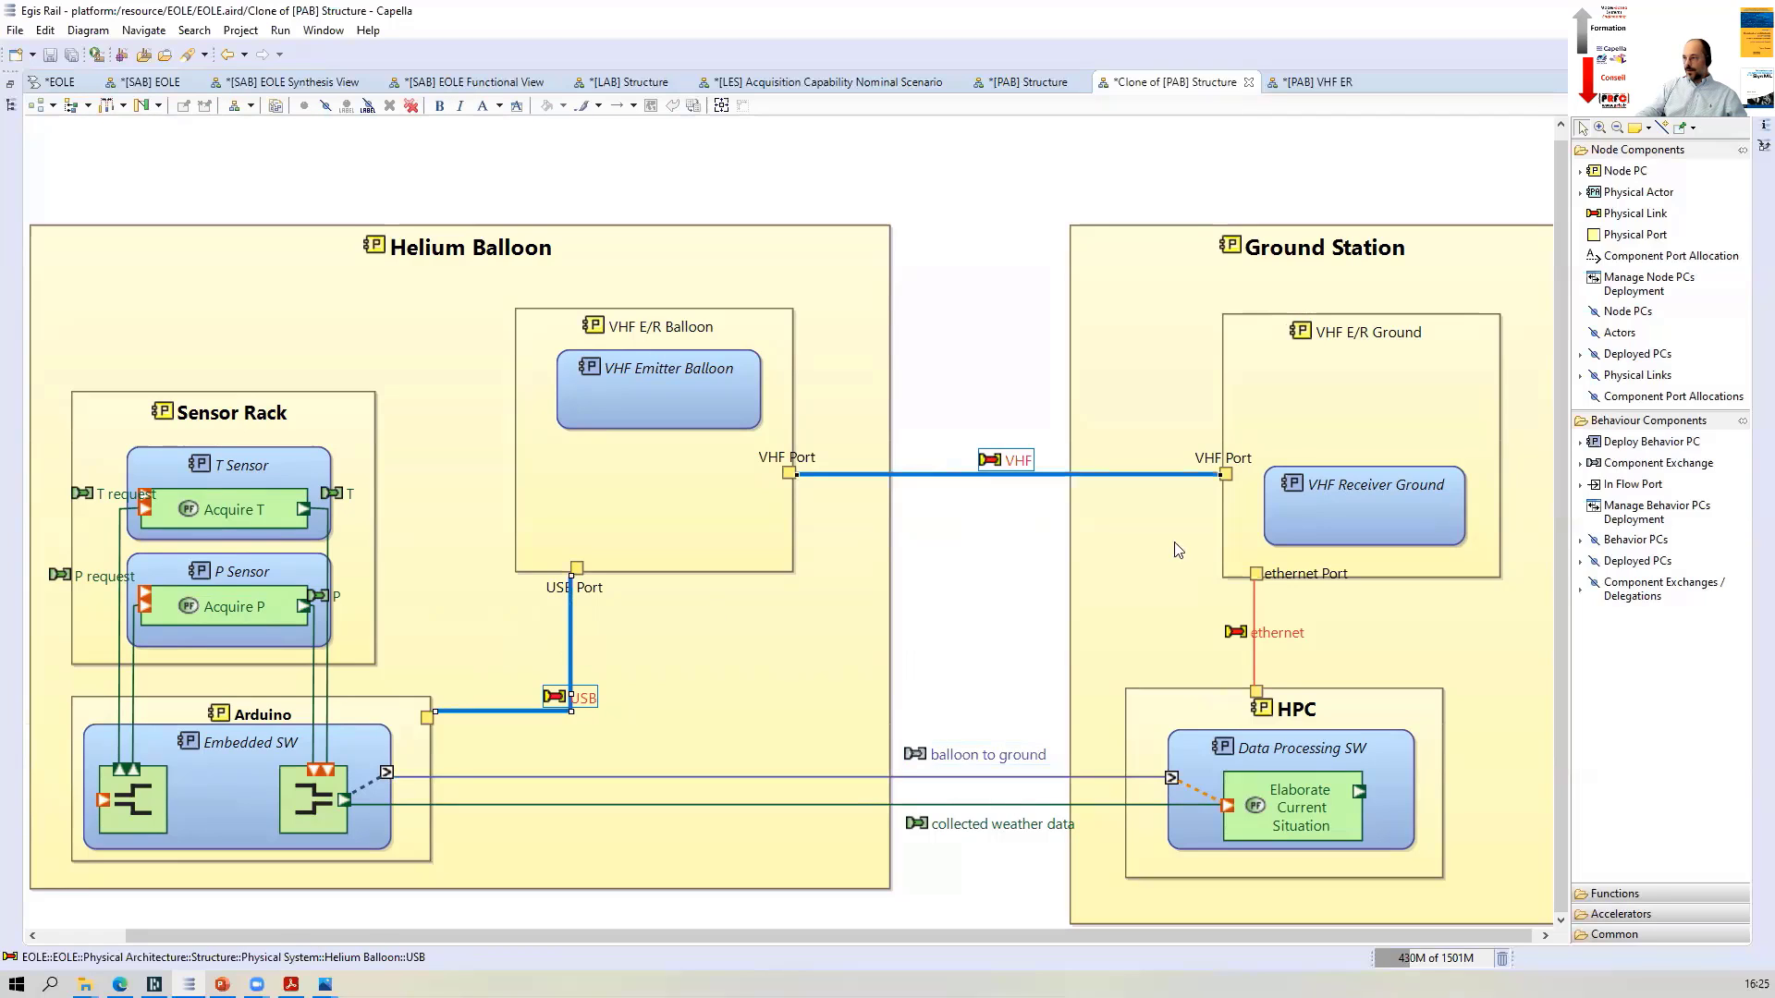
{"action": "left_click", "coordinate": [1253, 609], "text": "ctrl"}
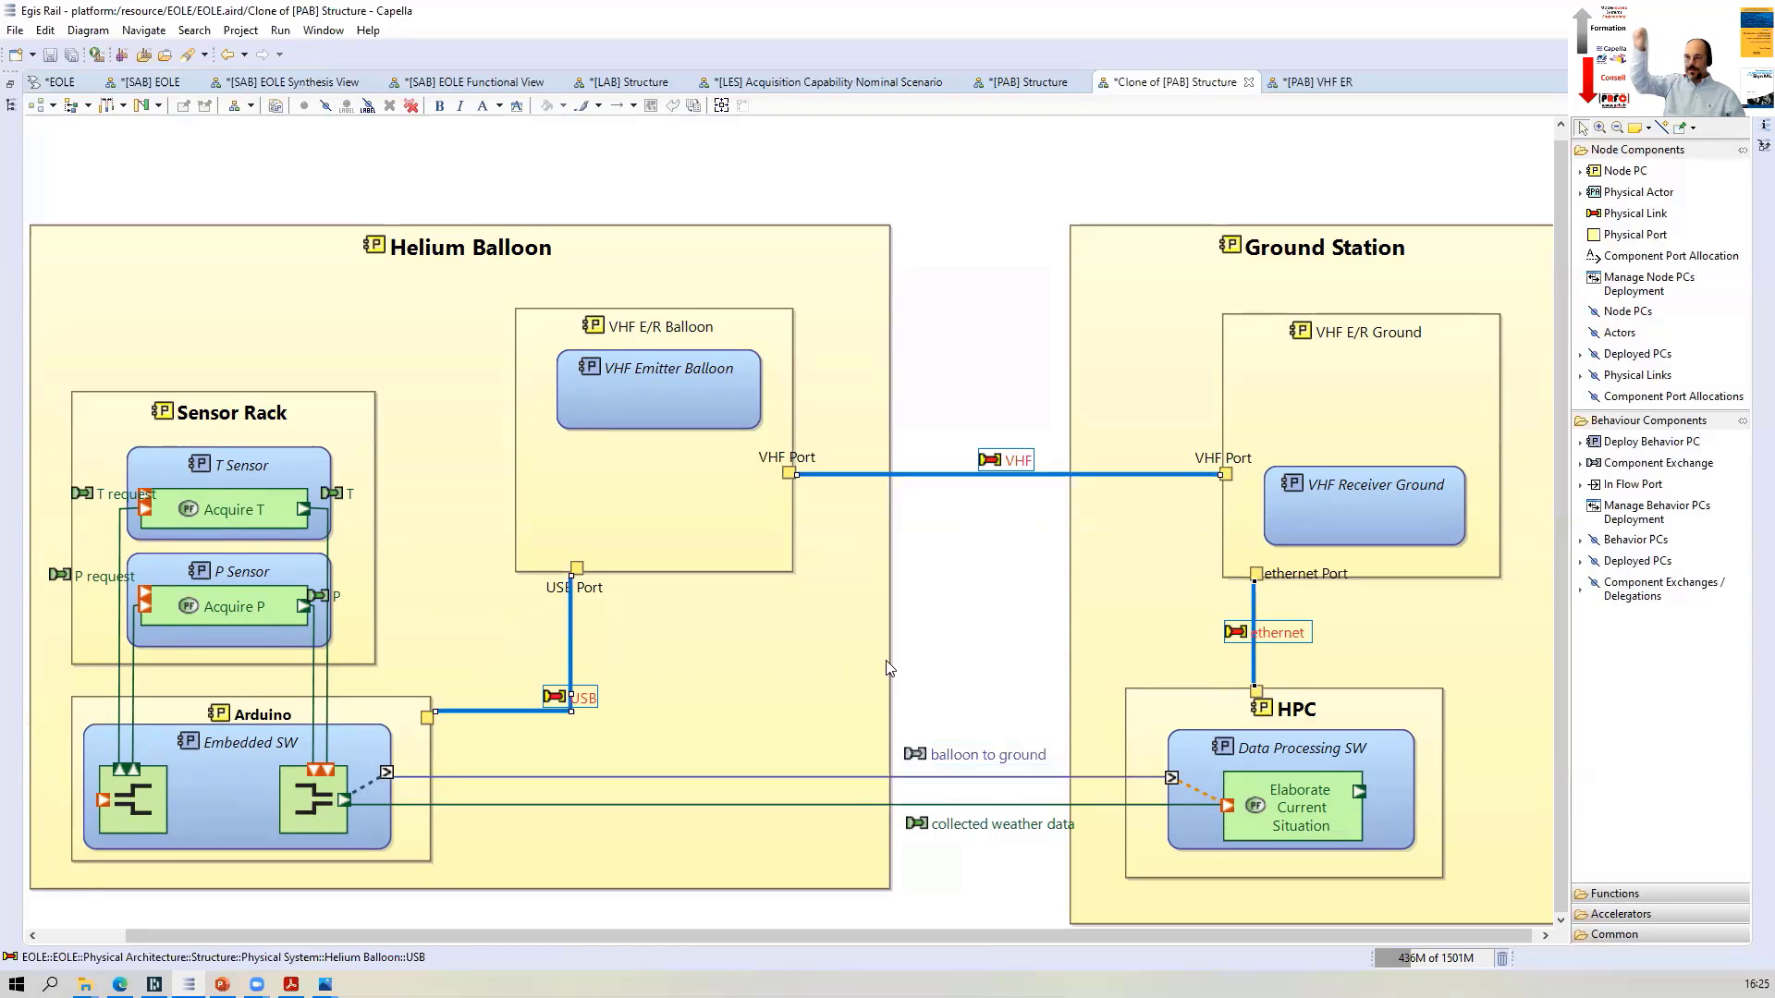
{"action": "right_click", "coordinate": [1256, 603]}
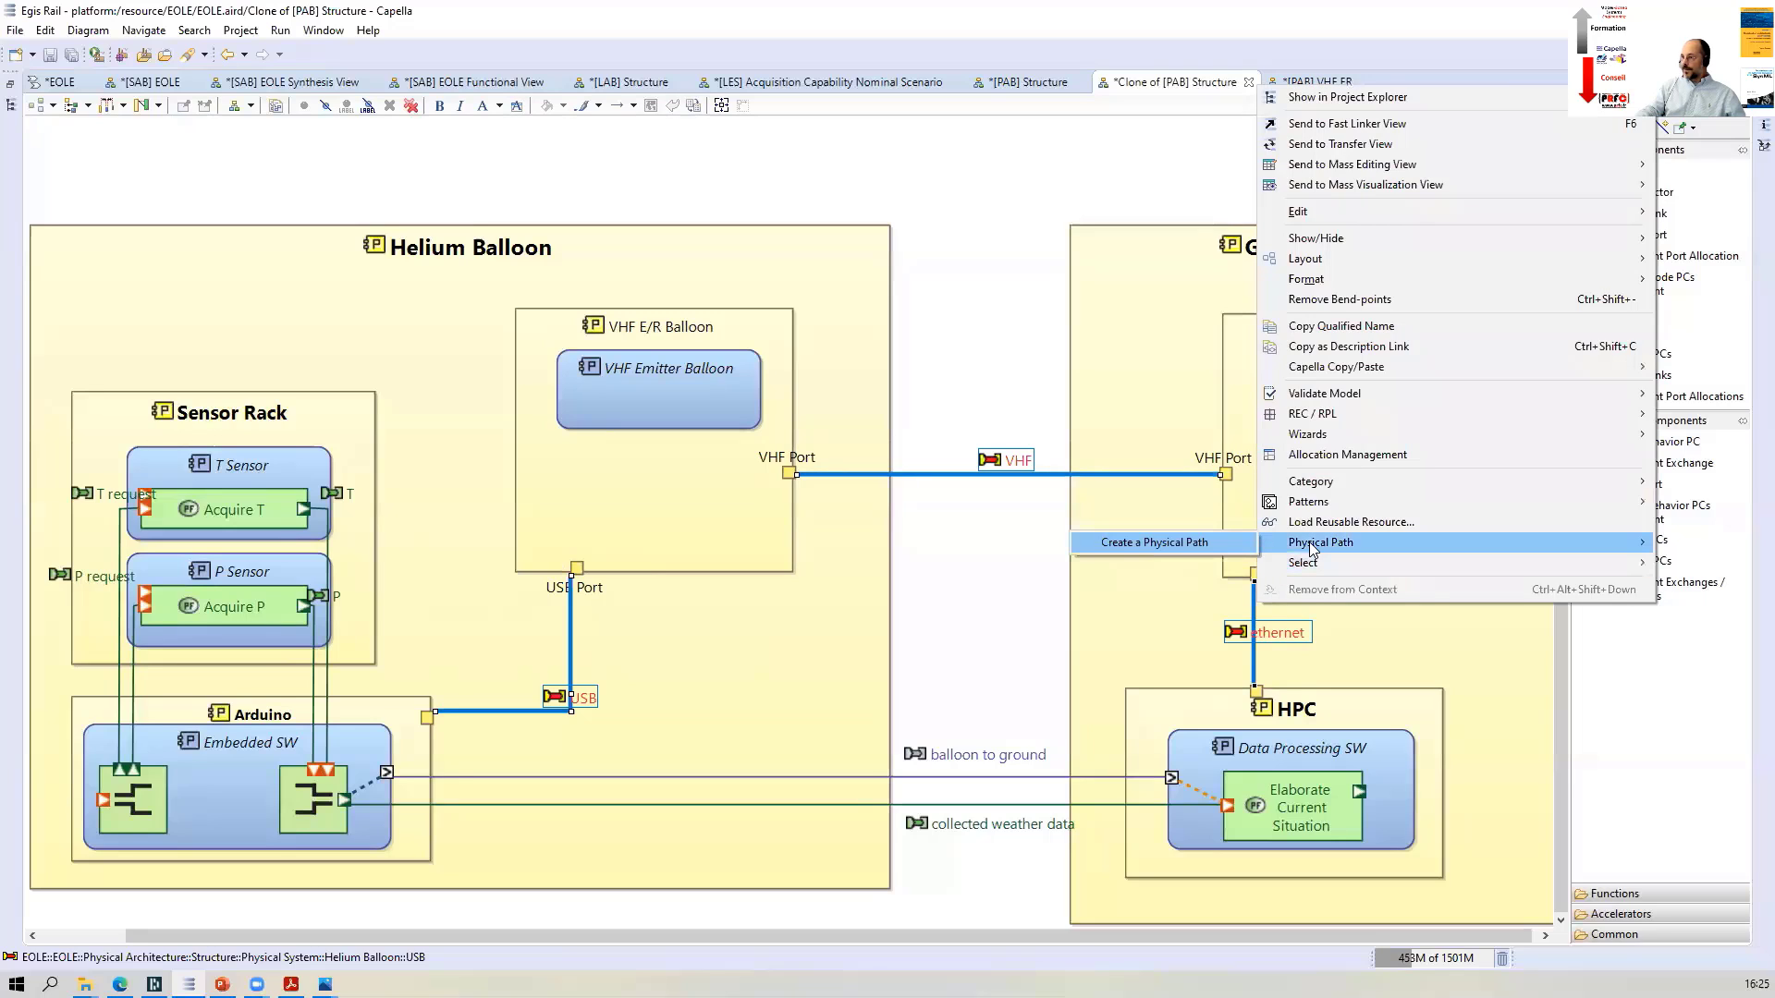
{"action": "left_click", "coordinate": [1237, 542]}
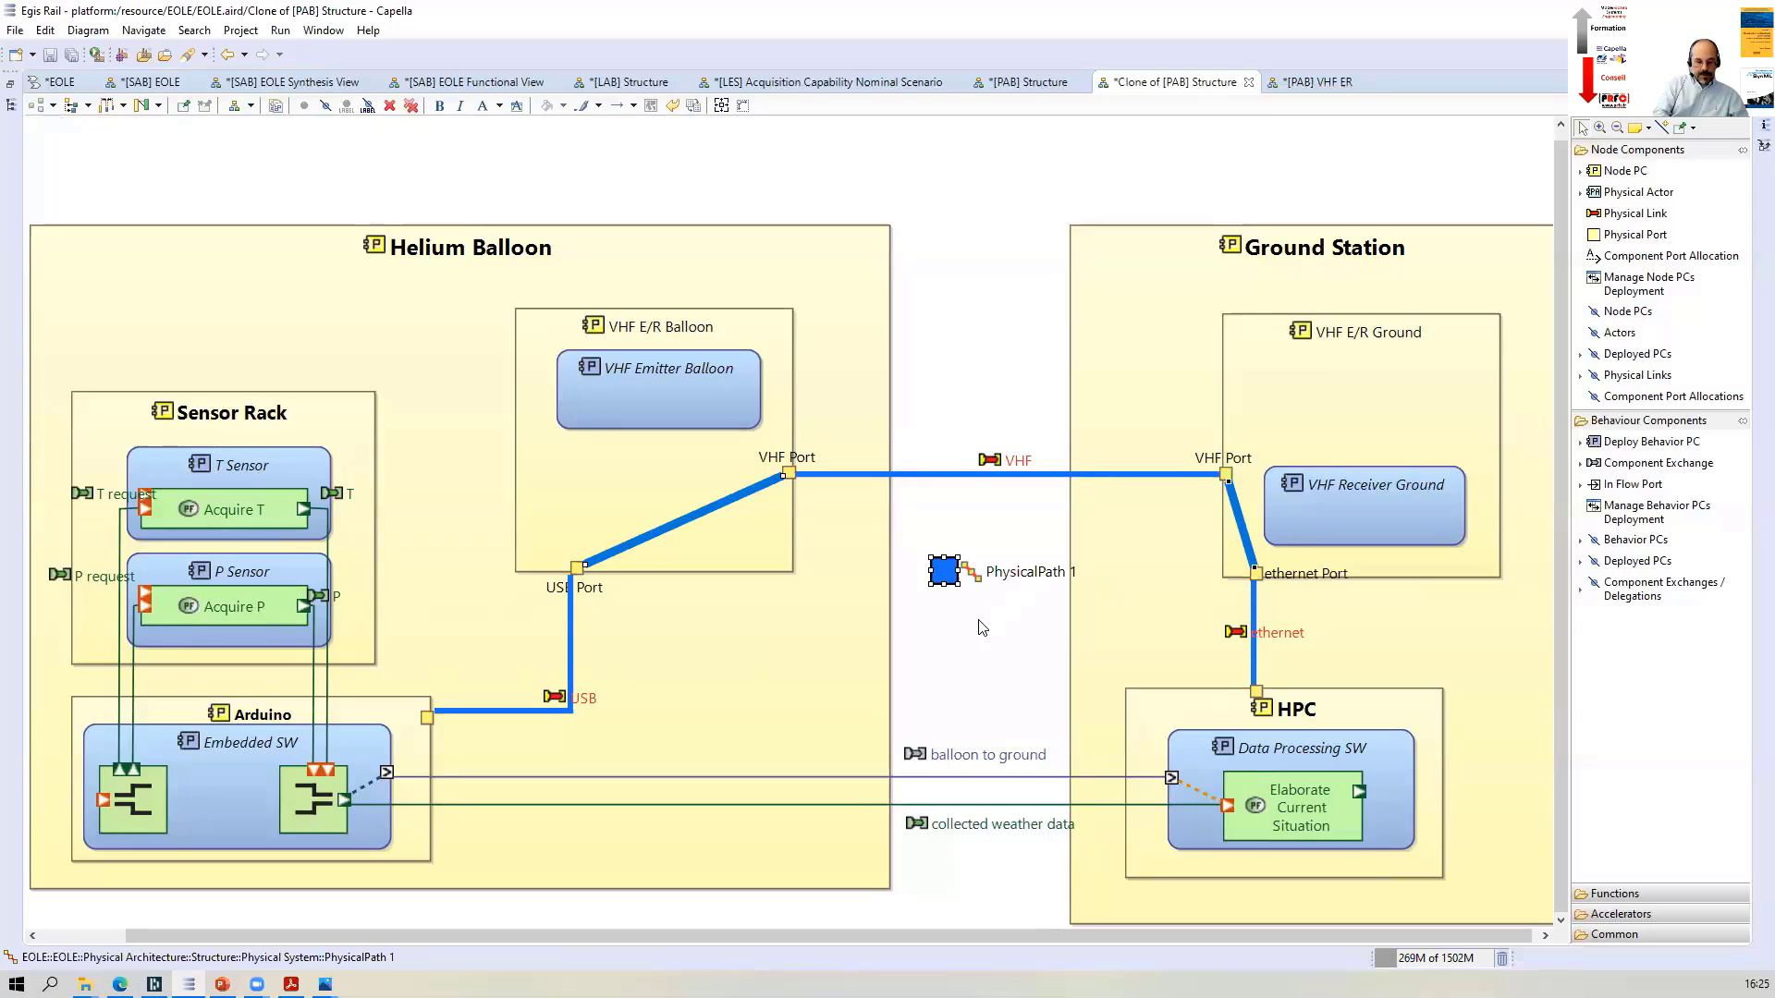
Rename the new physical path "VHF Downlink" and shift its label slightly toward Helium Balloon
{"action": "left_click", "coordinate": [963, 573]}
{"action": "type", "text": "VH"}
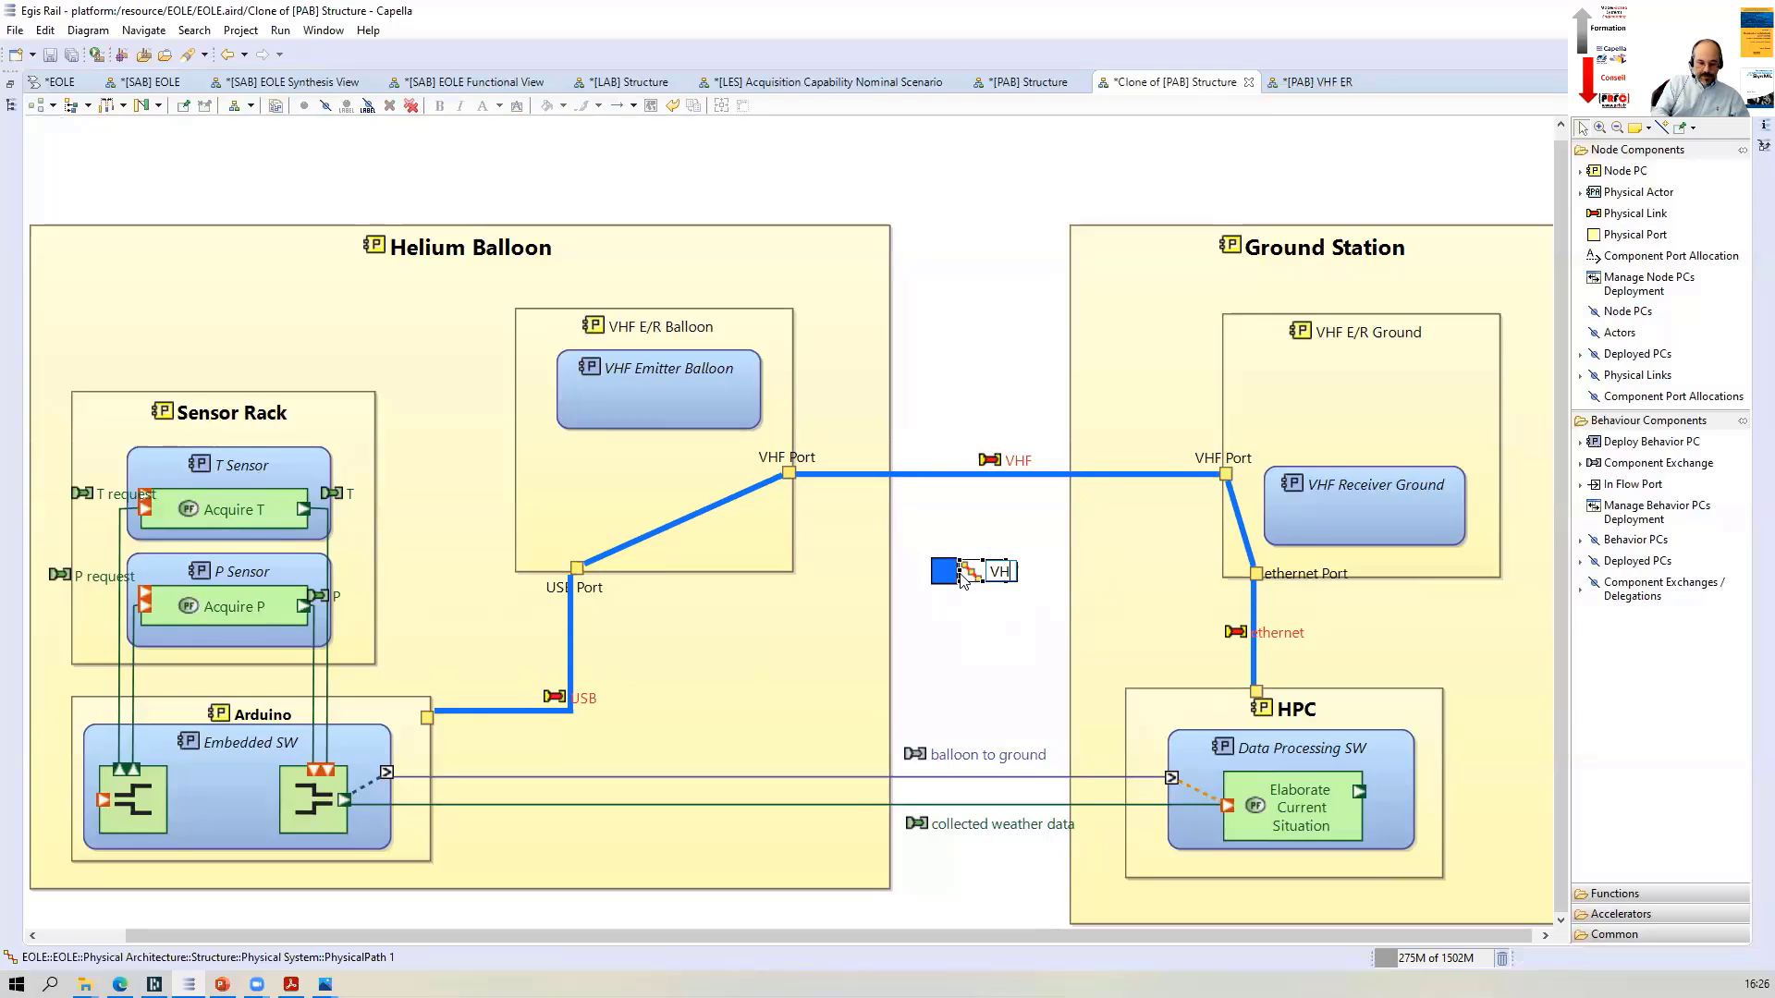
{"action": "type", "text": "F Downlink"}
{"action": "key", "text": "Return"}
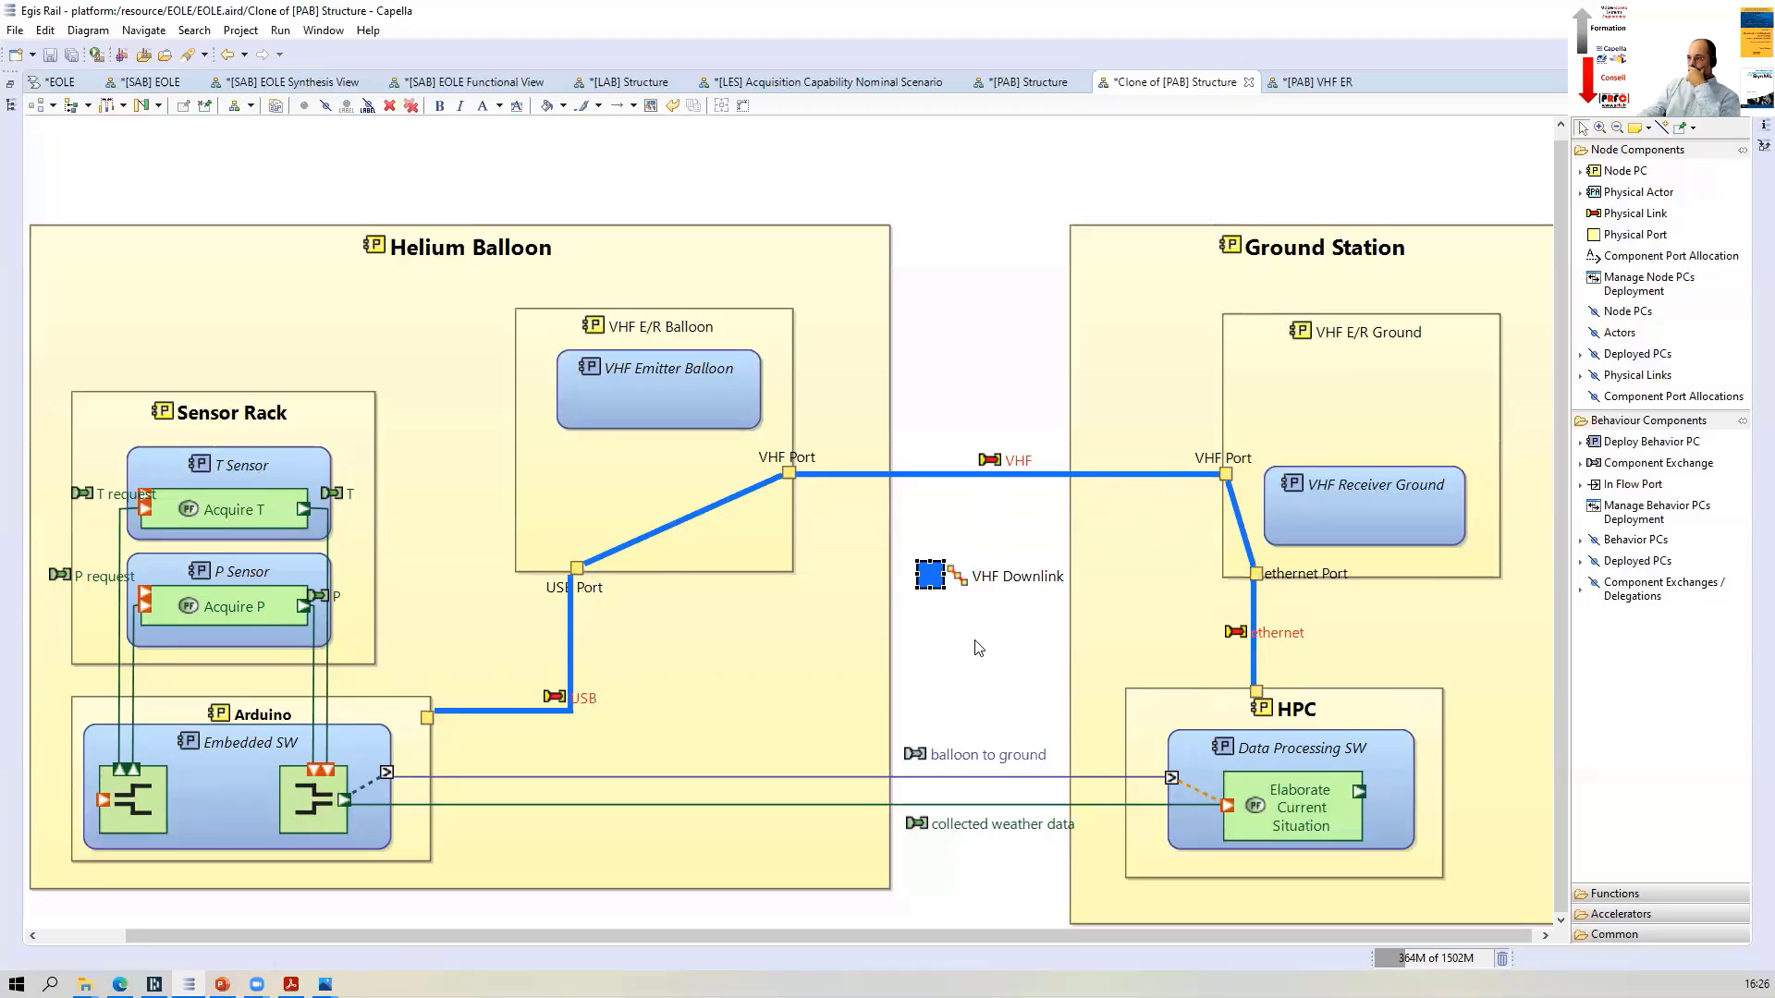
{"action": "left_click_drag", "start_coordinate": [1000, 578], "coordinate": [986, 581]}
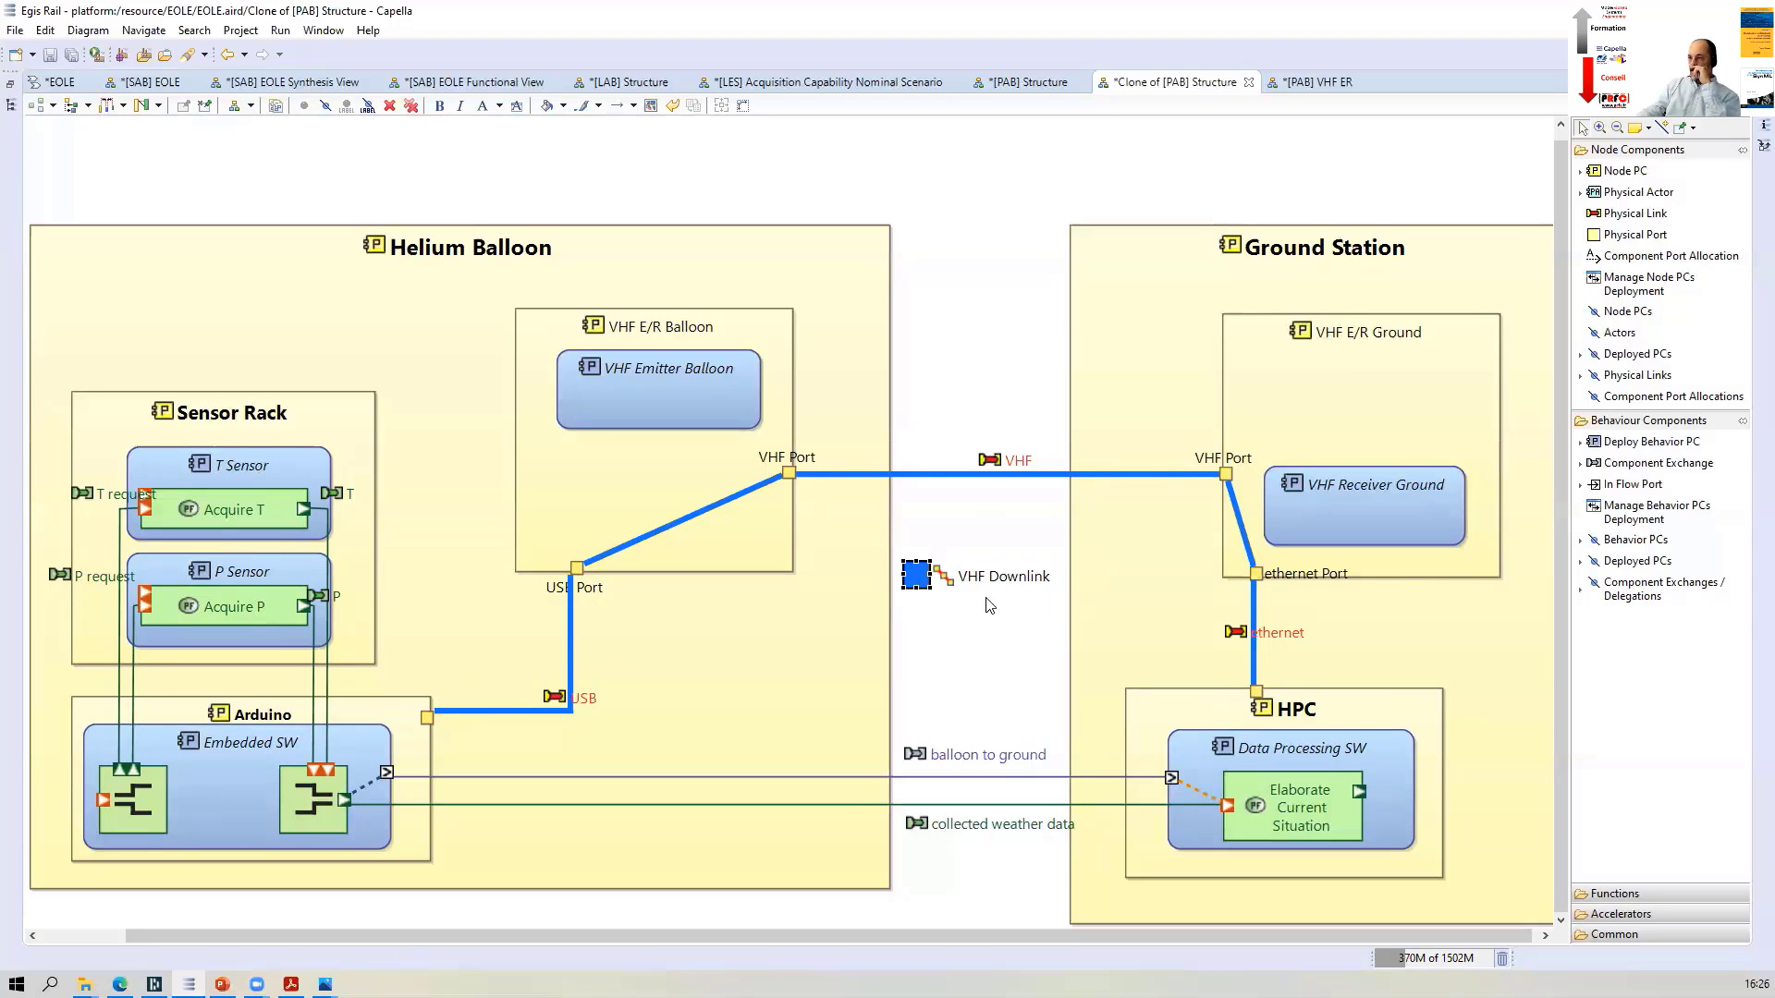
{"action": "left_click", "coordinate": [954, 774]}
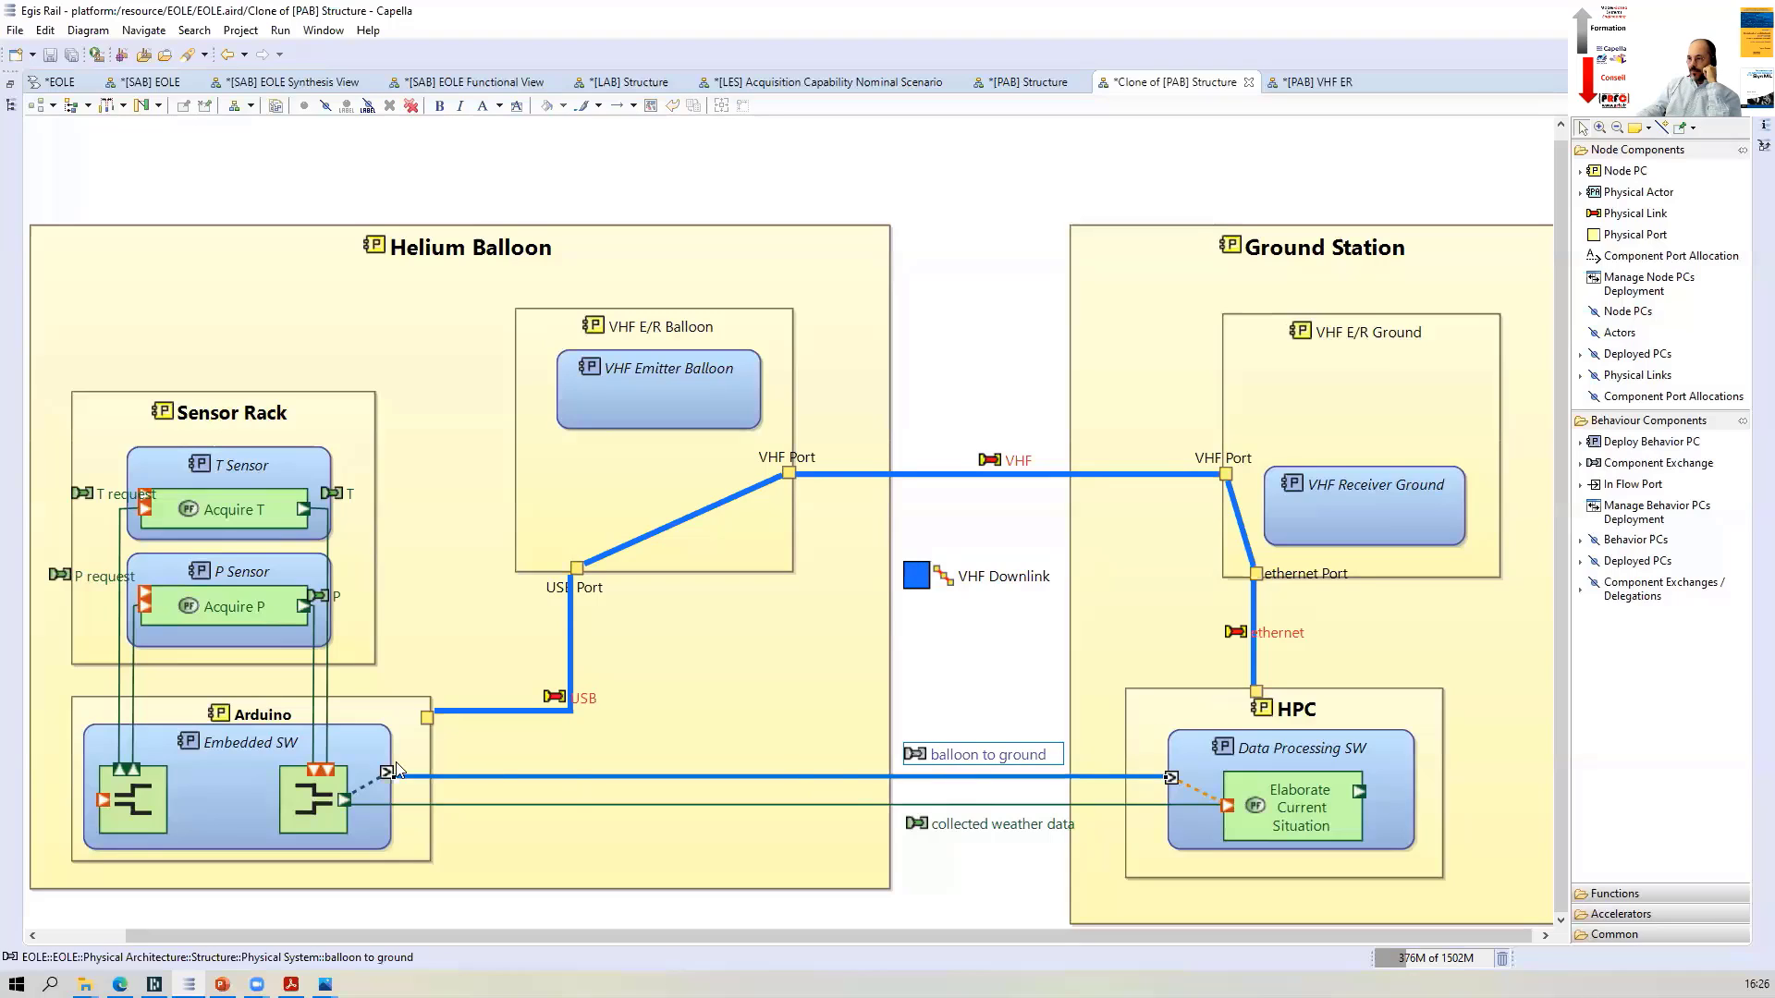
Check which component exchanges are available for allocation to the VHF physical link, and close its properties without making changes
{"action": "left_click", "coordinate": [923, 584]}
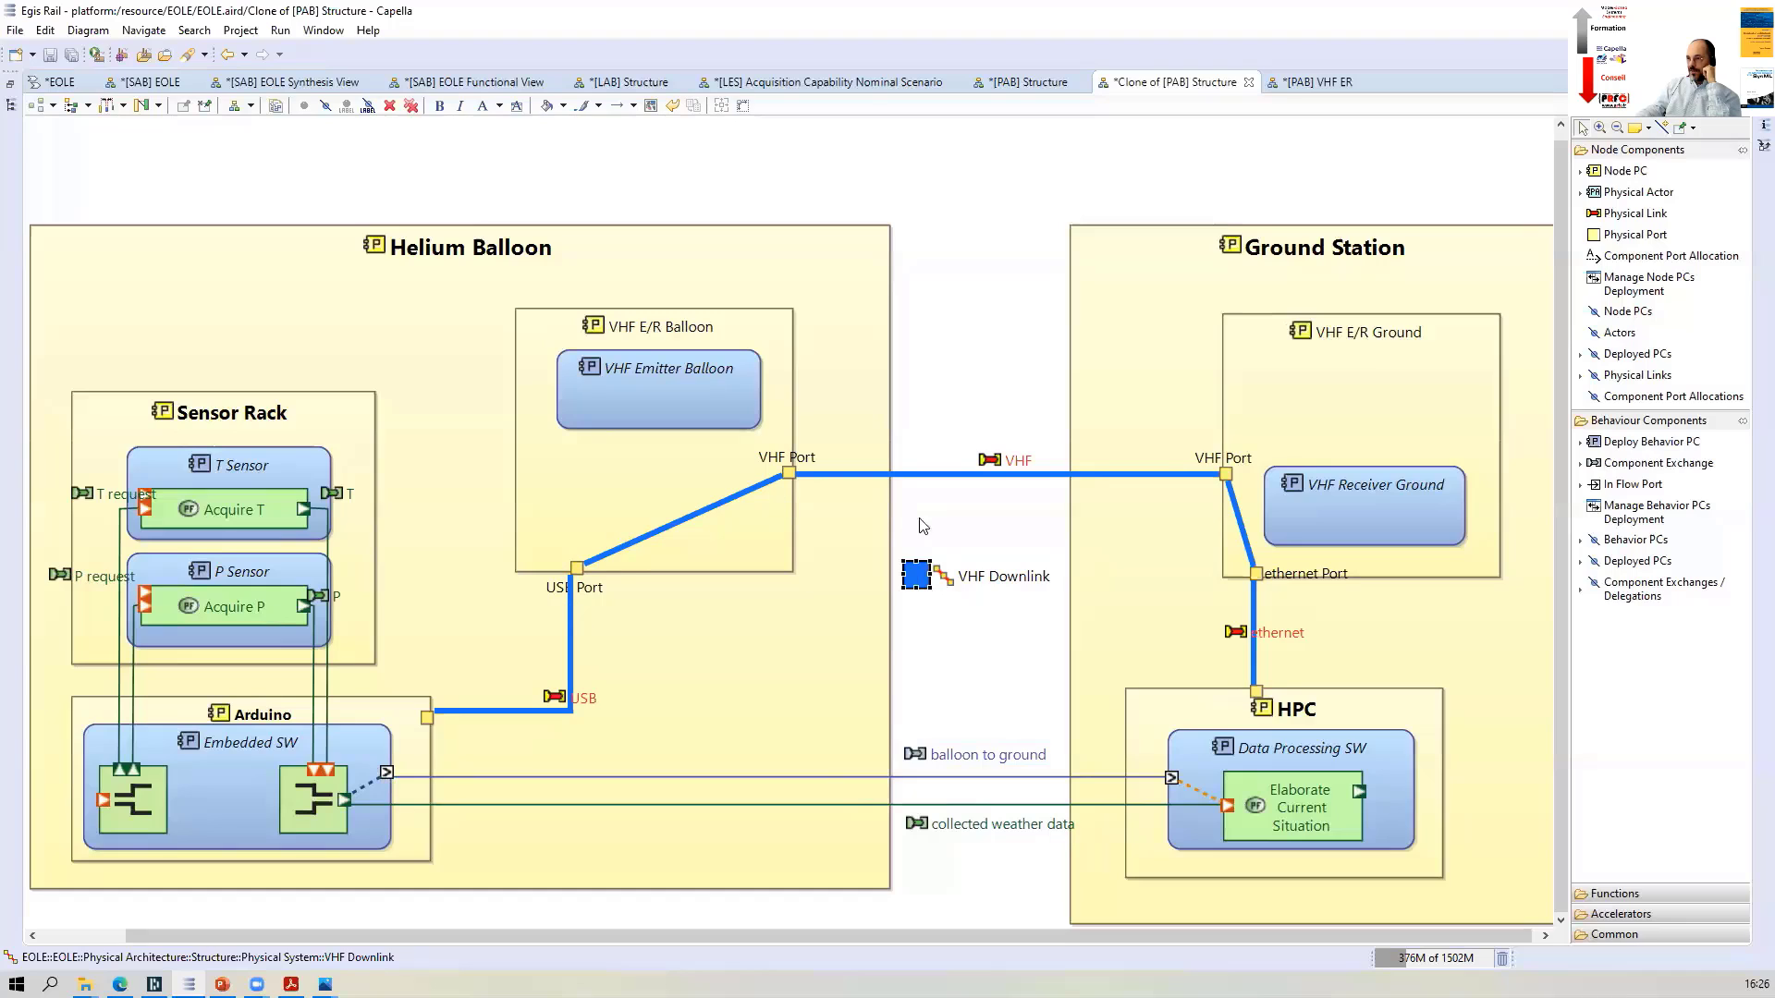
{"action": "double_click", "coordinate": [1008, 475]}
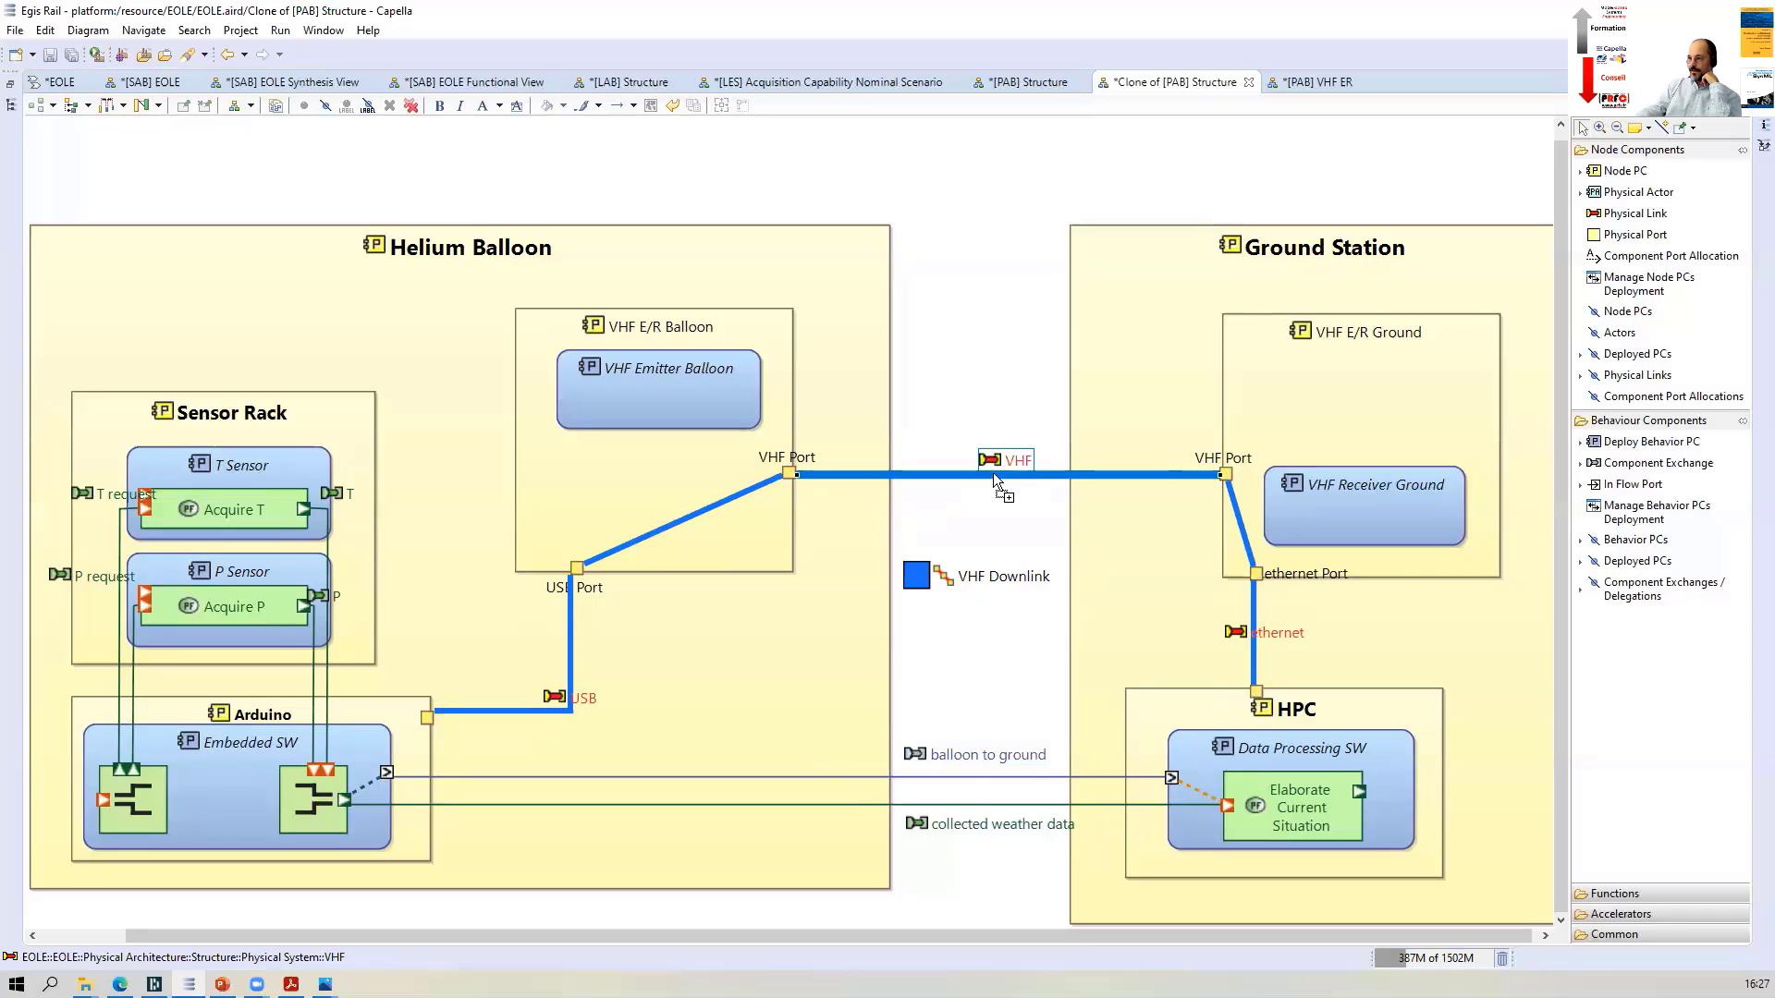
{"action": "left_click", "coordinate": [1133, 435]}
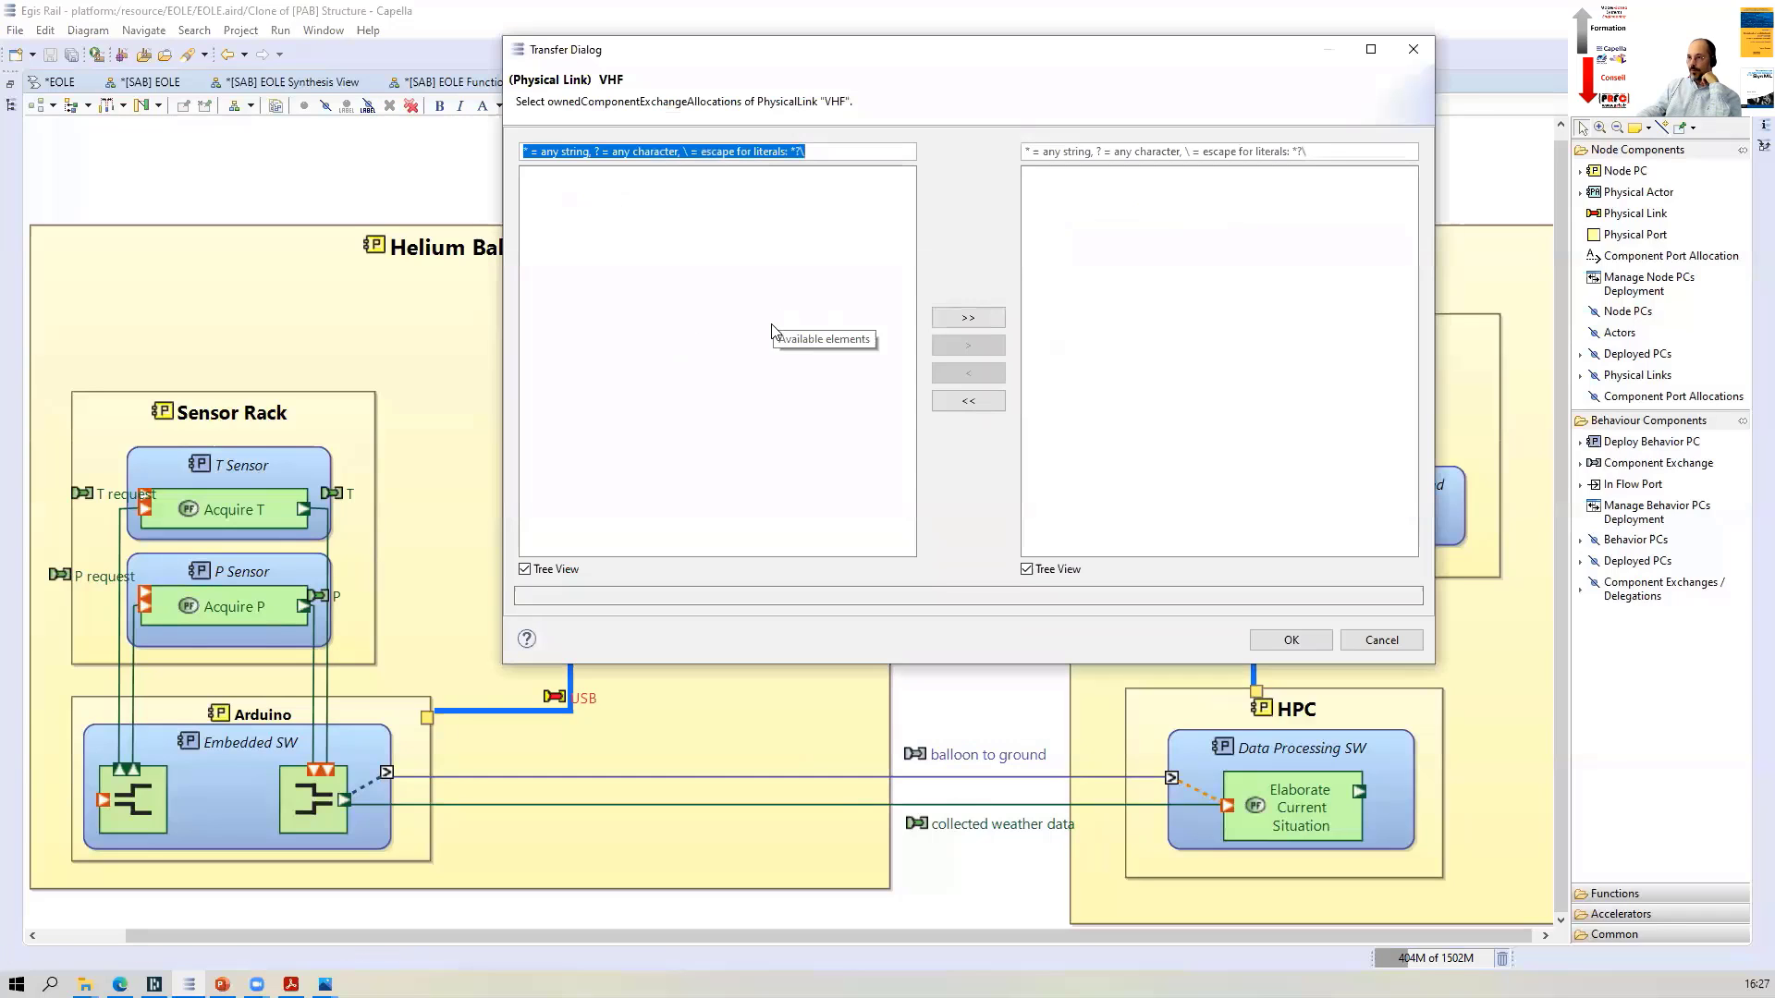
{"action": "left_click", "coordinate": [1400, 640]}
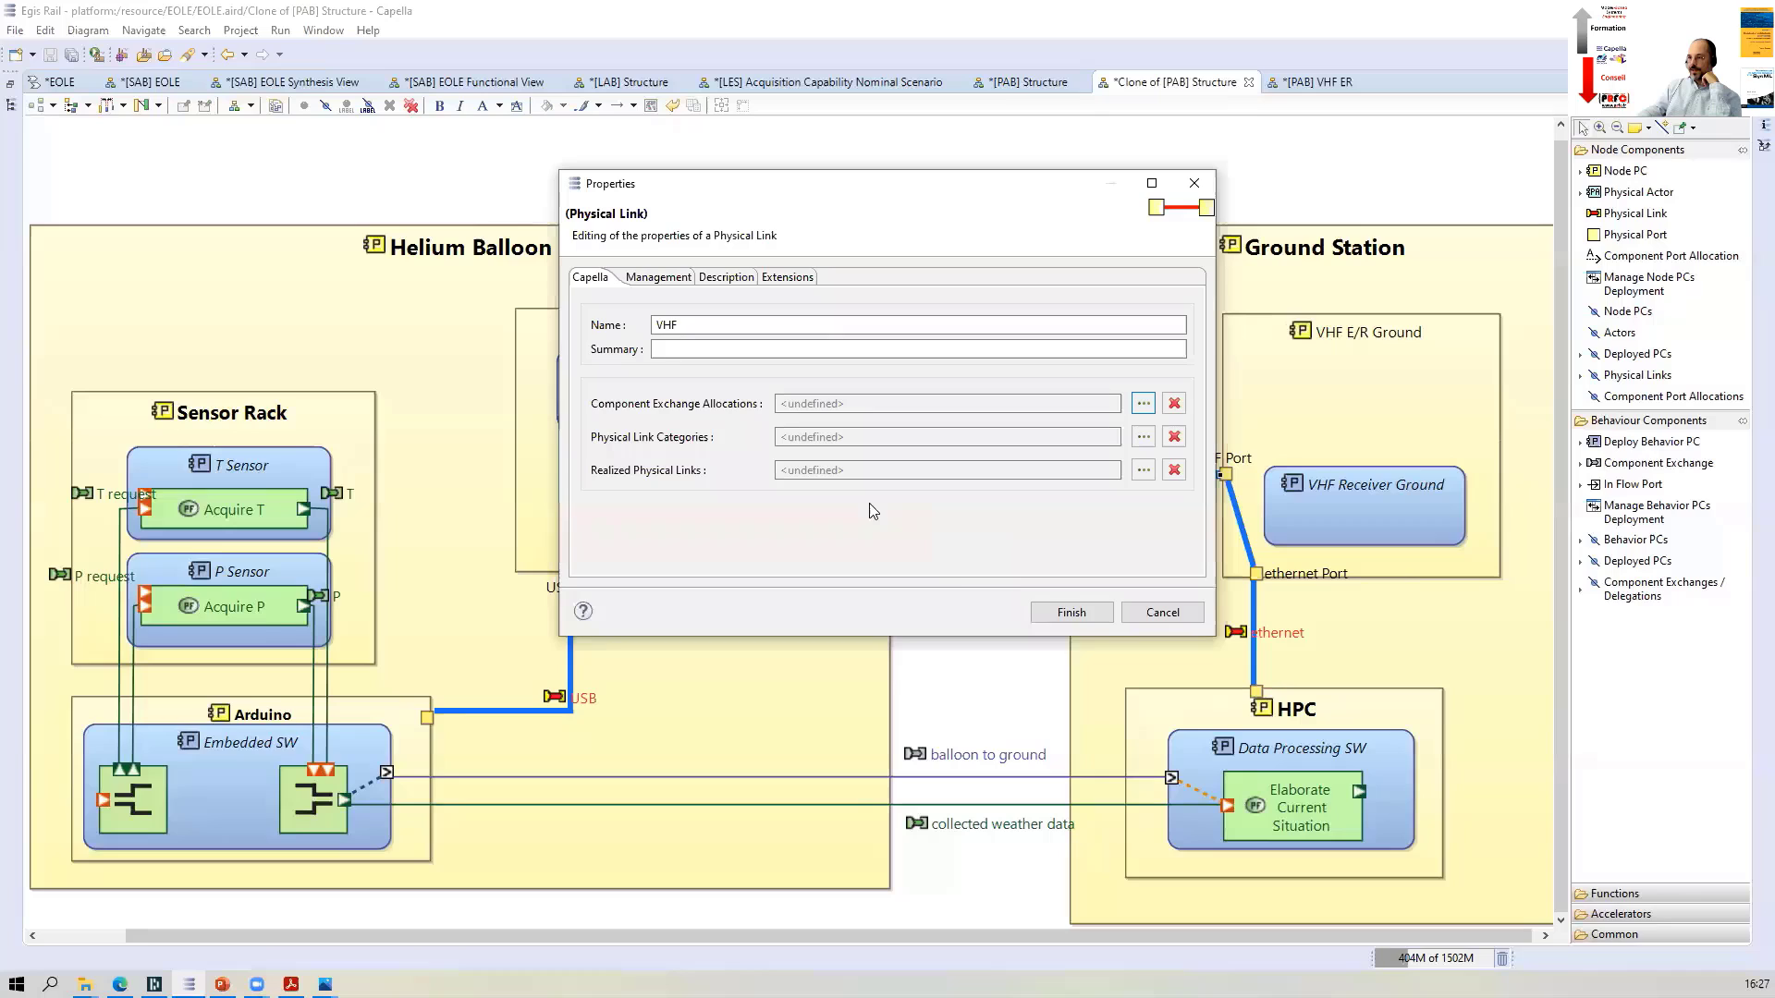
{"action": "left_click", "coordinate": [1134, 616]}
{"action": "left_click", "coordinate": [328, 784]}
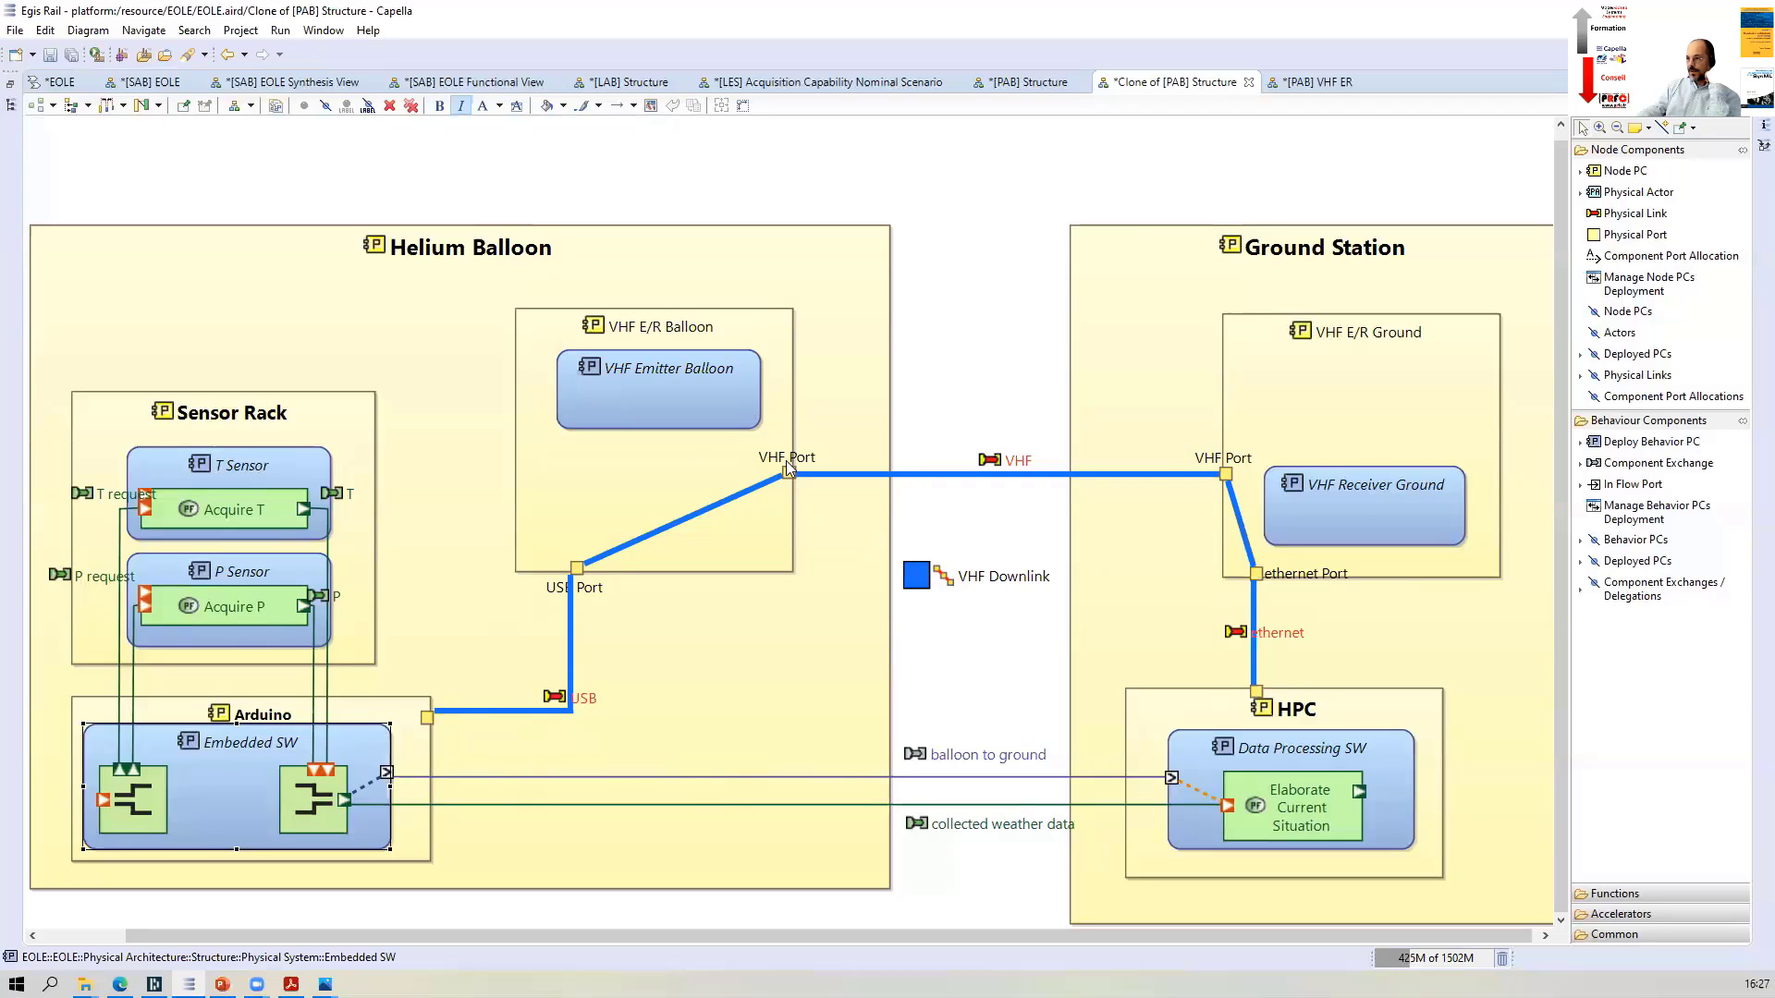
{"action": "left_click_drag", "start_coordinate": [425, 715], "coordinate": [550, 710]}
{"action": "left_click", "coordinate": [431, 715]}
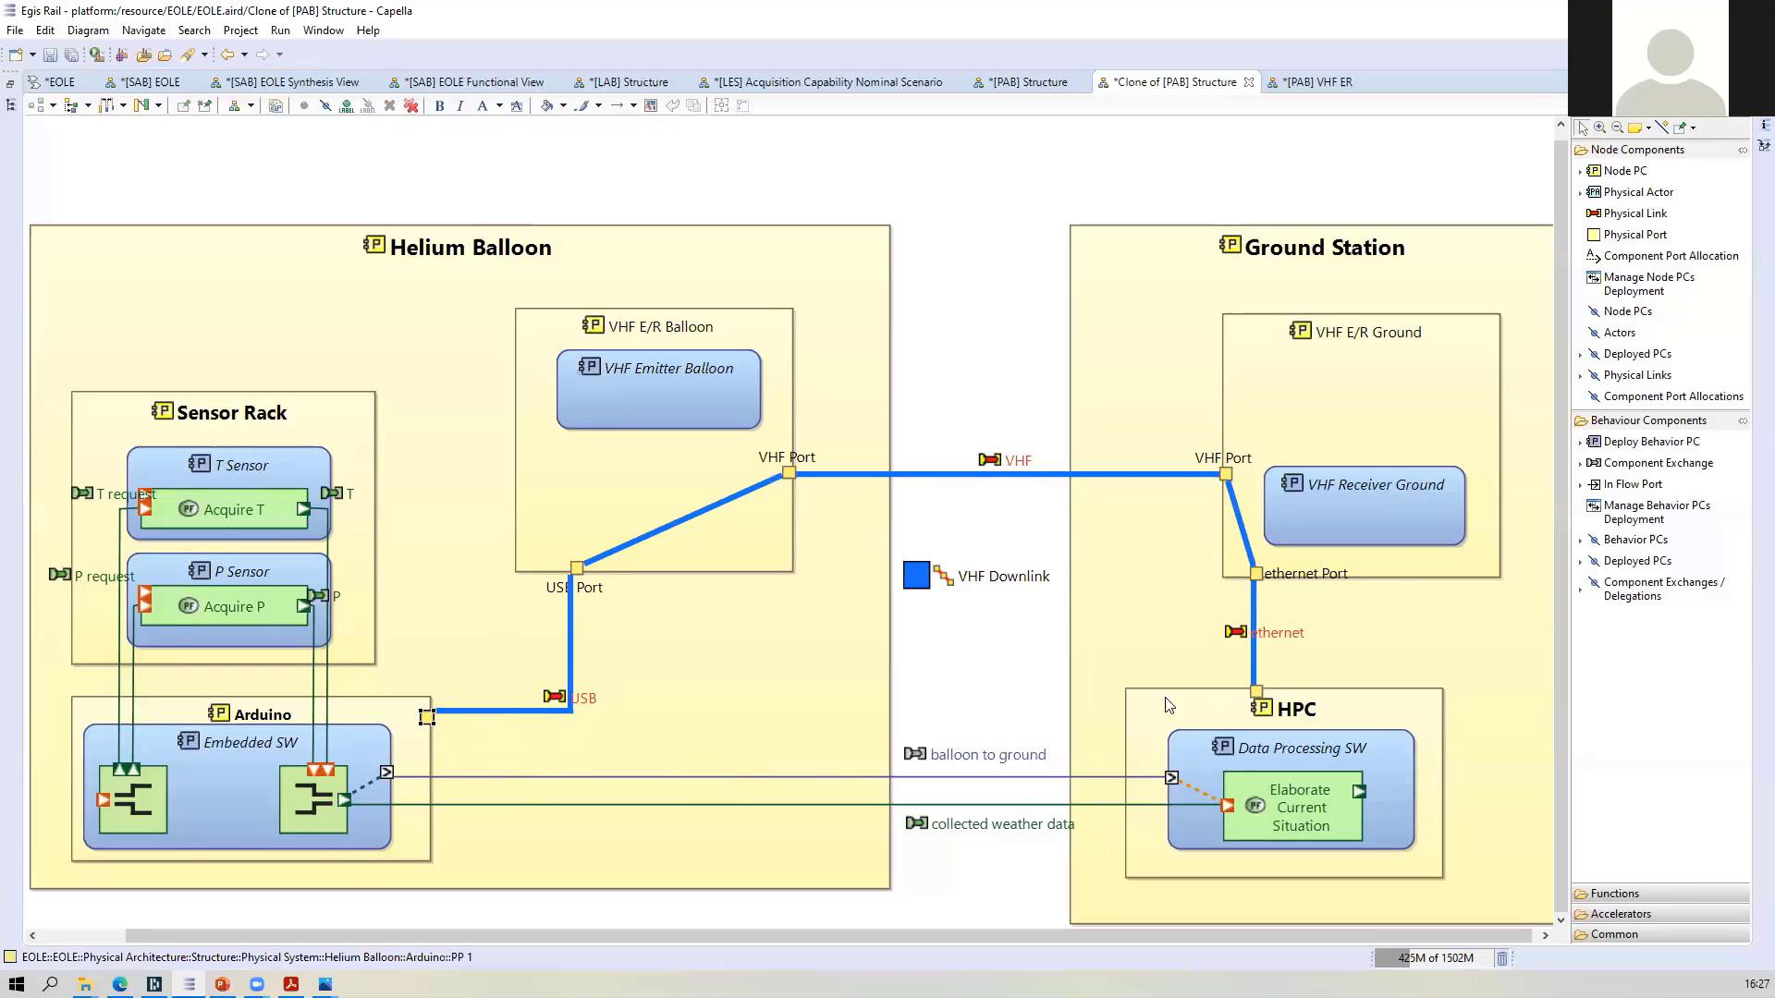
Allocate the "balloon to ground" component exchange to the VHF Downlink physical path
{"action": "double_click", "coordinate": [924, 578]}
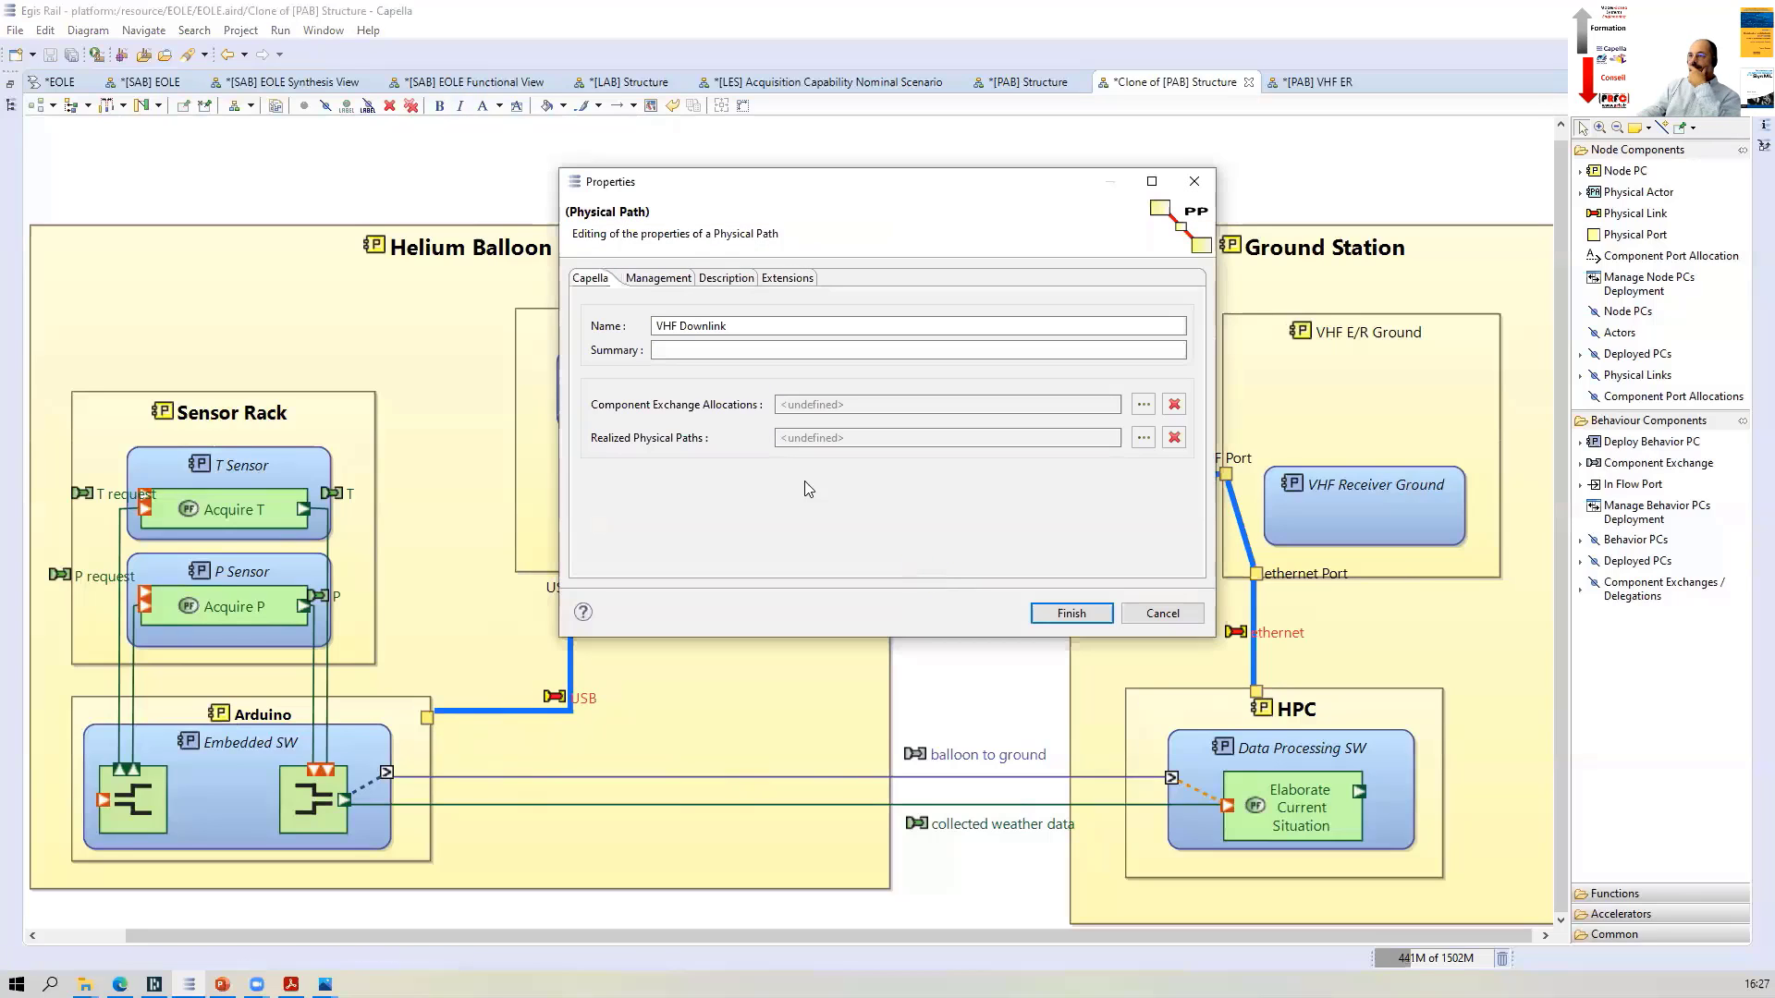
{"action": "left_click", "coordinate": [1139, 406]}
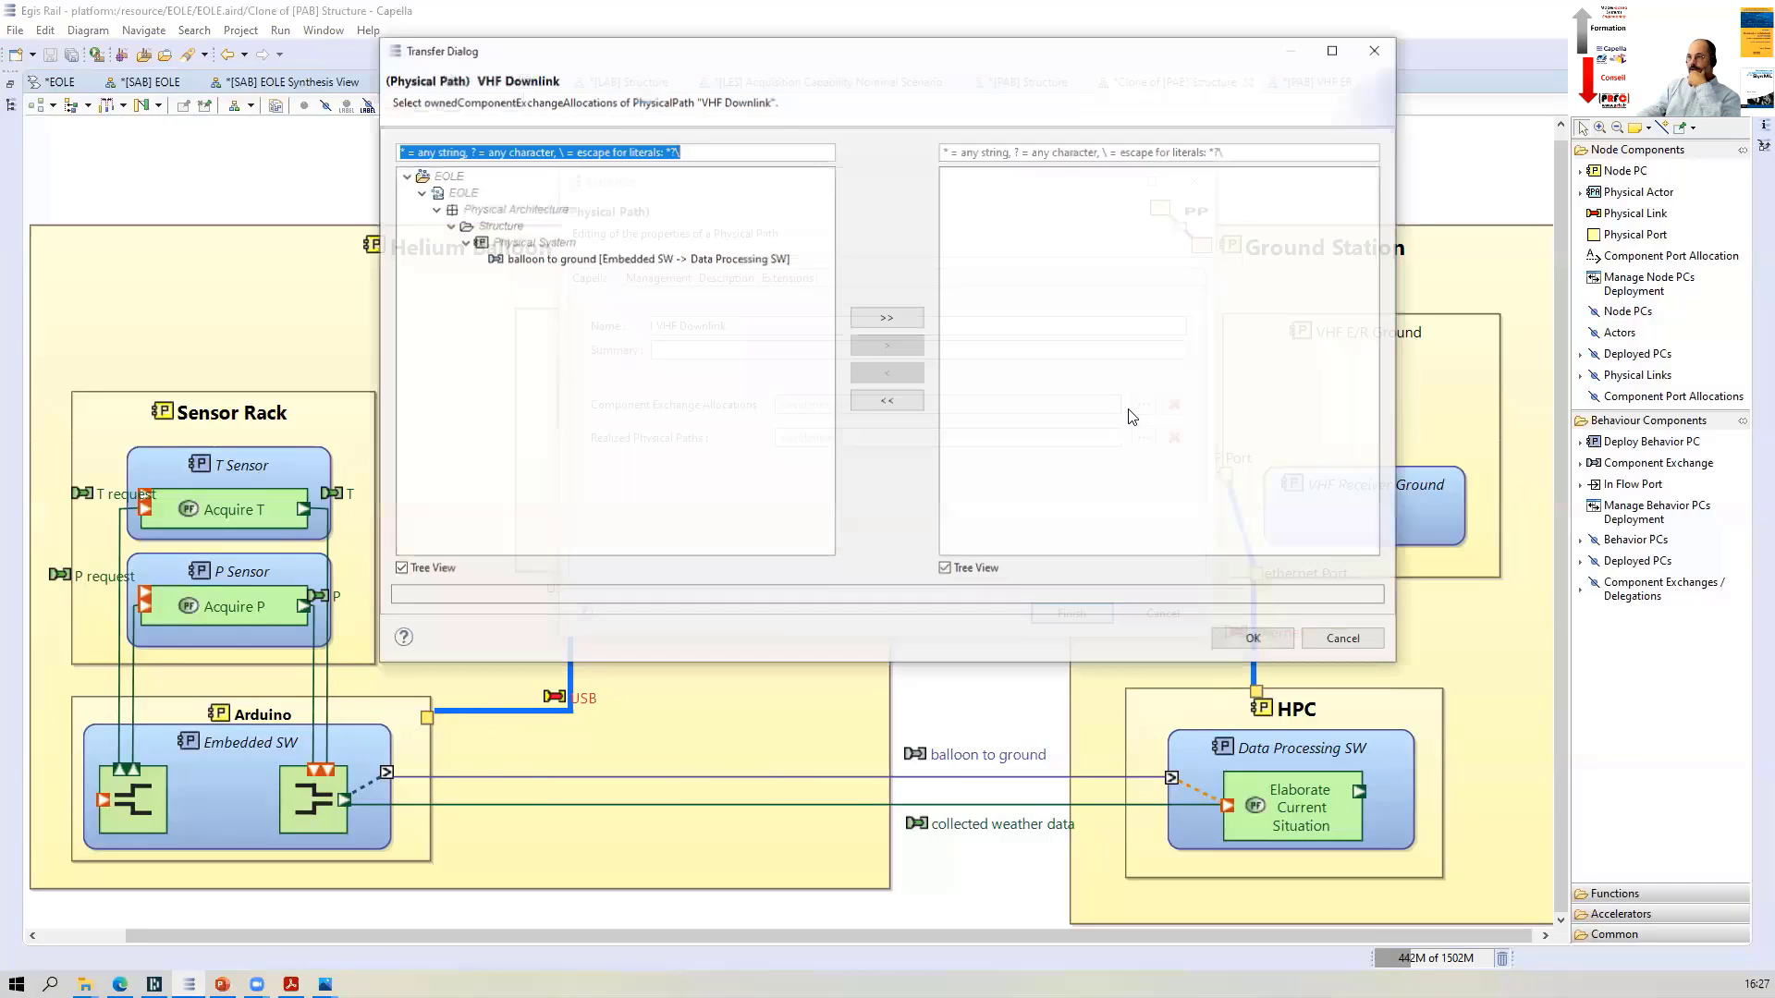
{"action": "left_click", "coordinate": [563, 262]}
{"action": "double_click", "coordinate": [564, 262]}
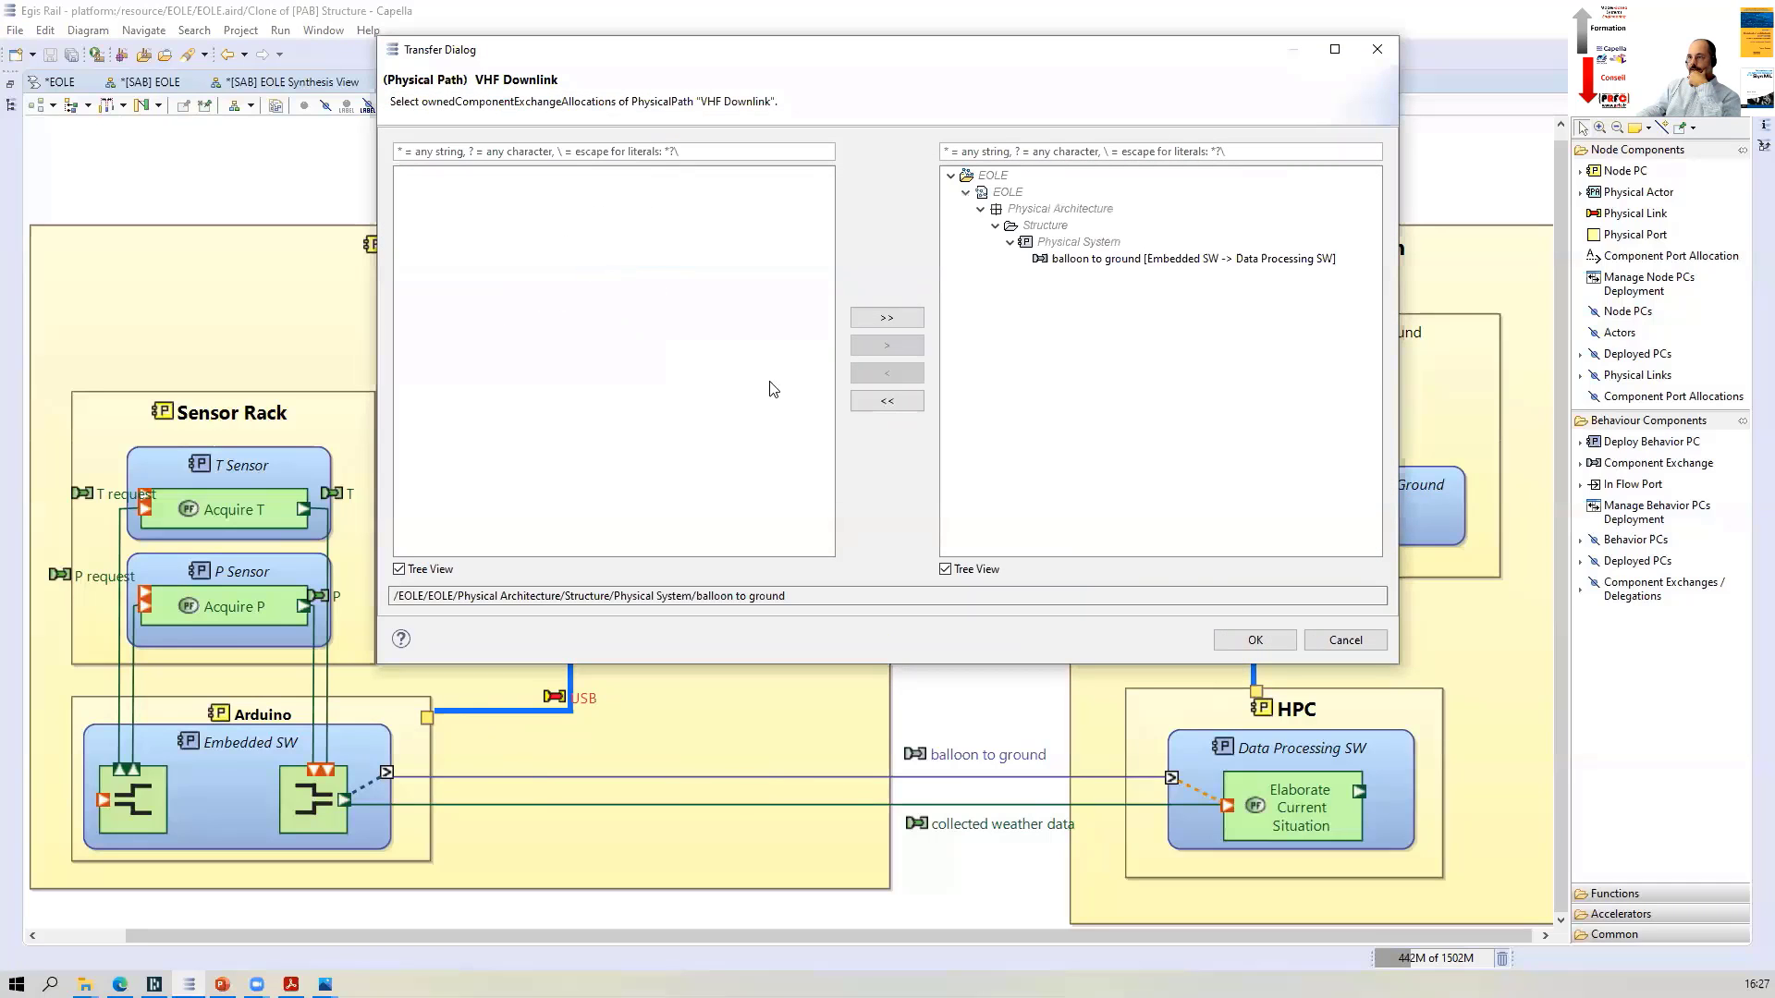
{"action": "left_click", "coordinate": [1248, 638]}
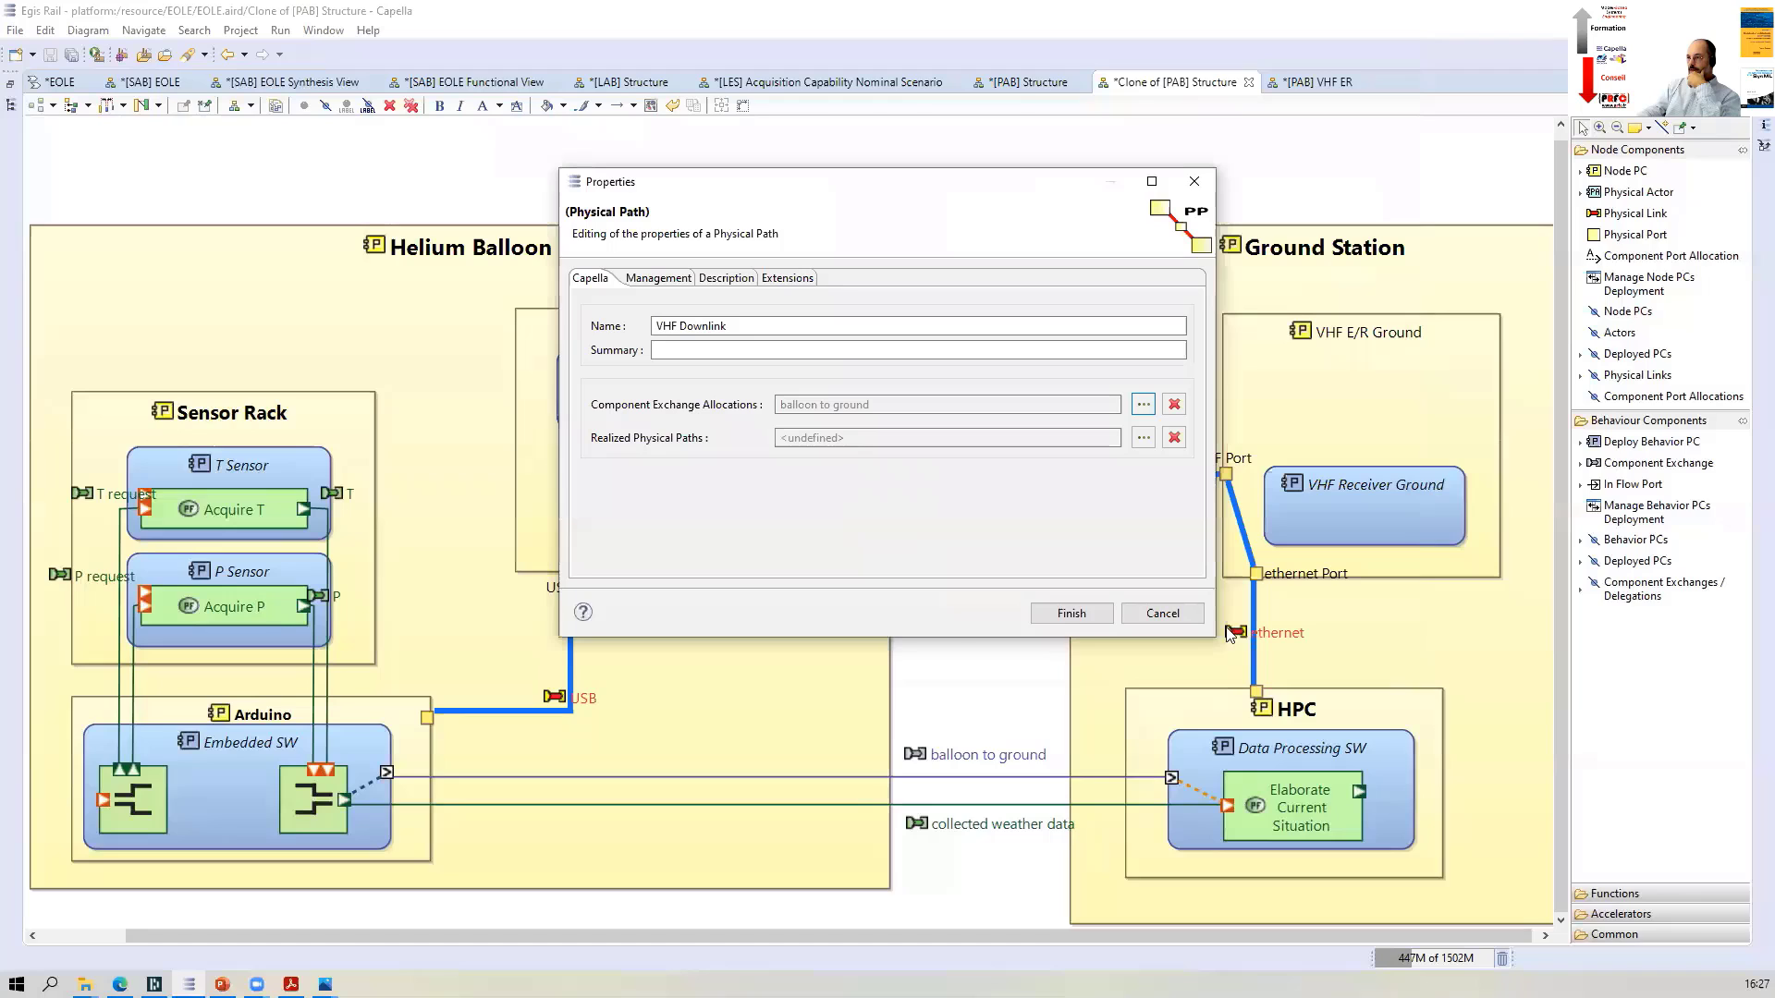
{"action": "left_click", "coordinate": [1071, 614]}
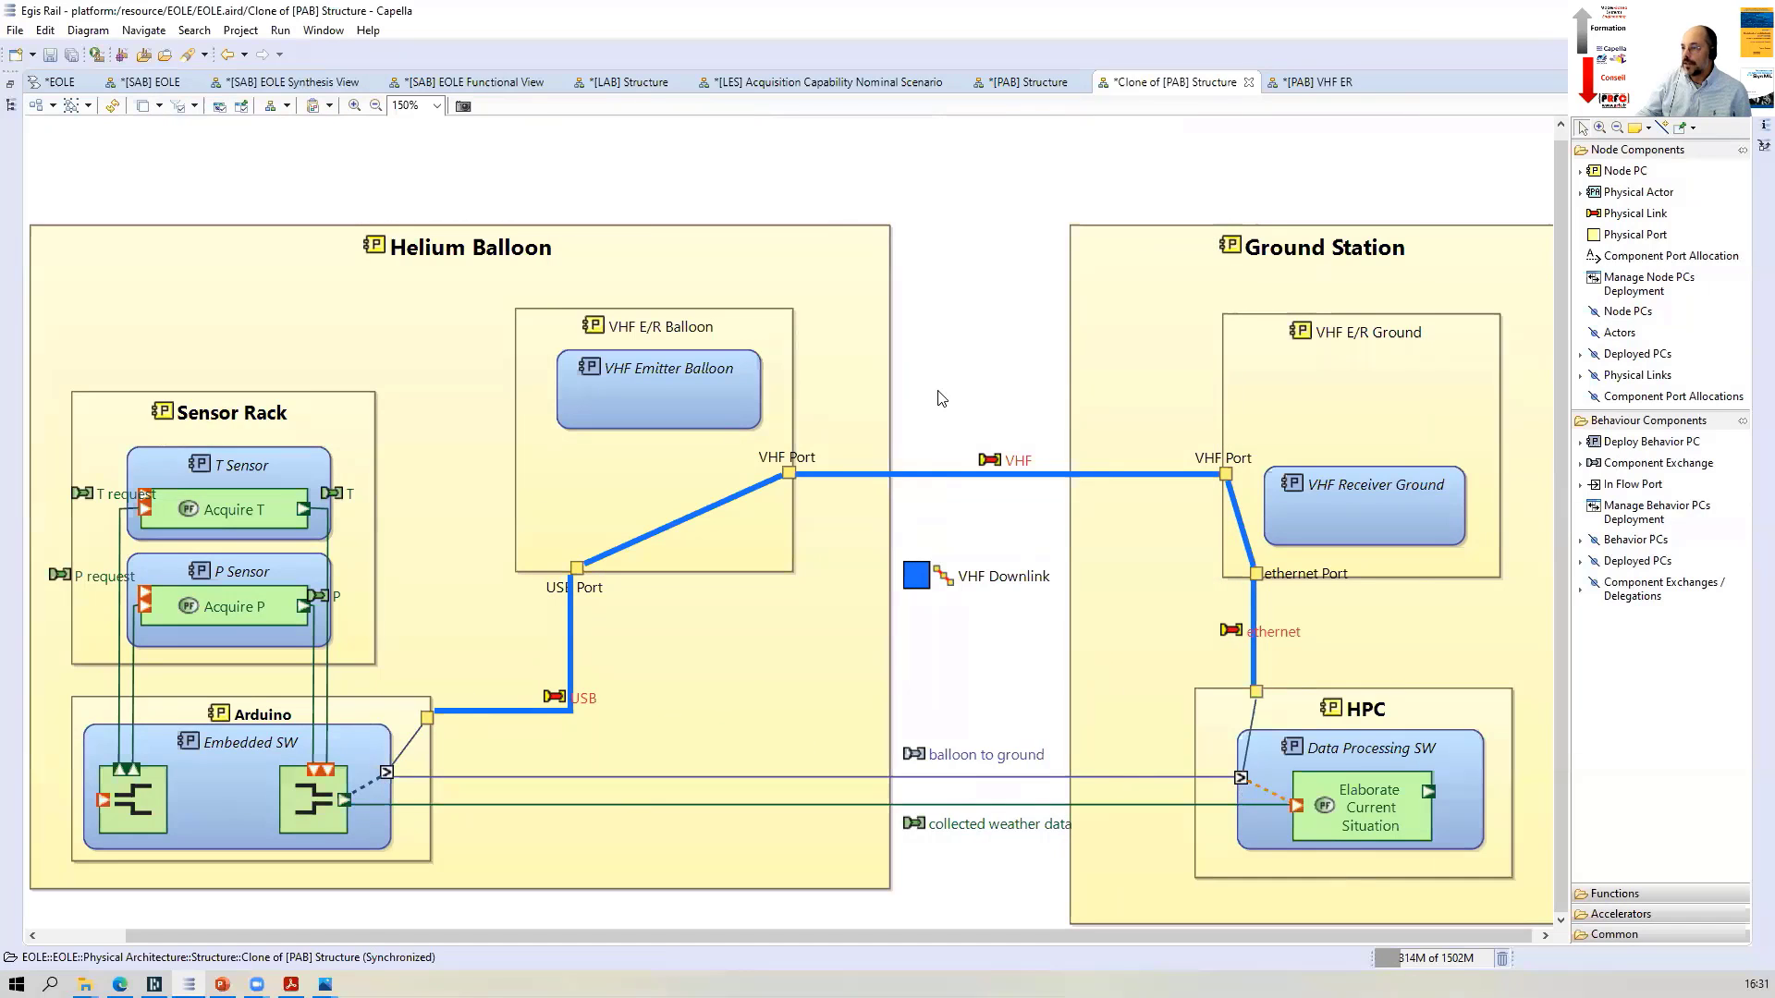
Switch to the PowerPoint course slides and show slide 207, "Structural Links in Physical Architecture"
{"action": "left_click", "coordinate": [223, 985]}
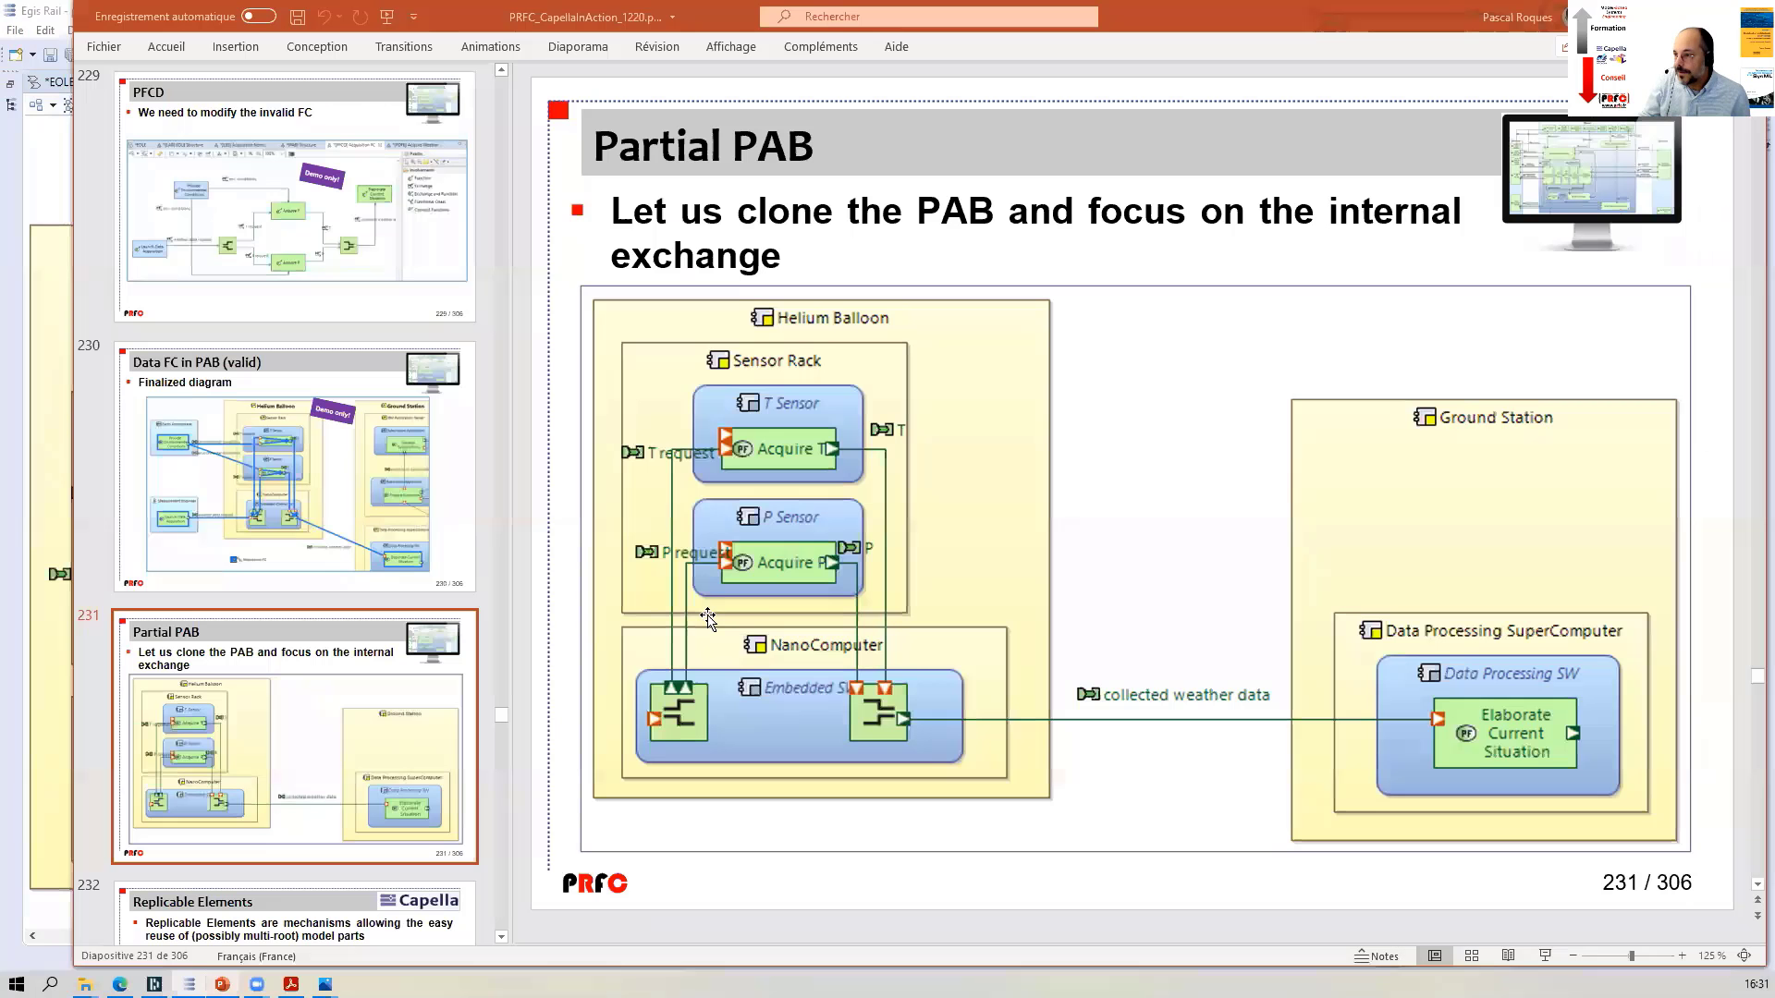
{"action": "scroll", "coordinate": [344, 506], "scroll_direction": "up", "scroll_amount": 10}
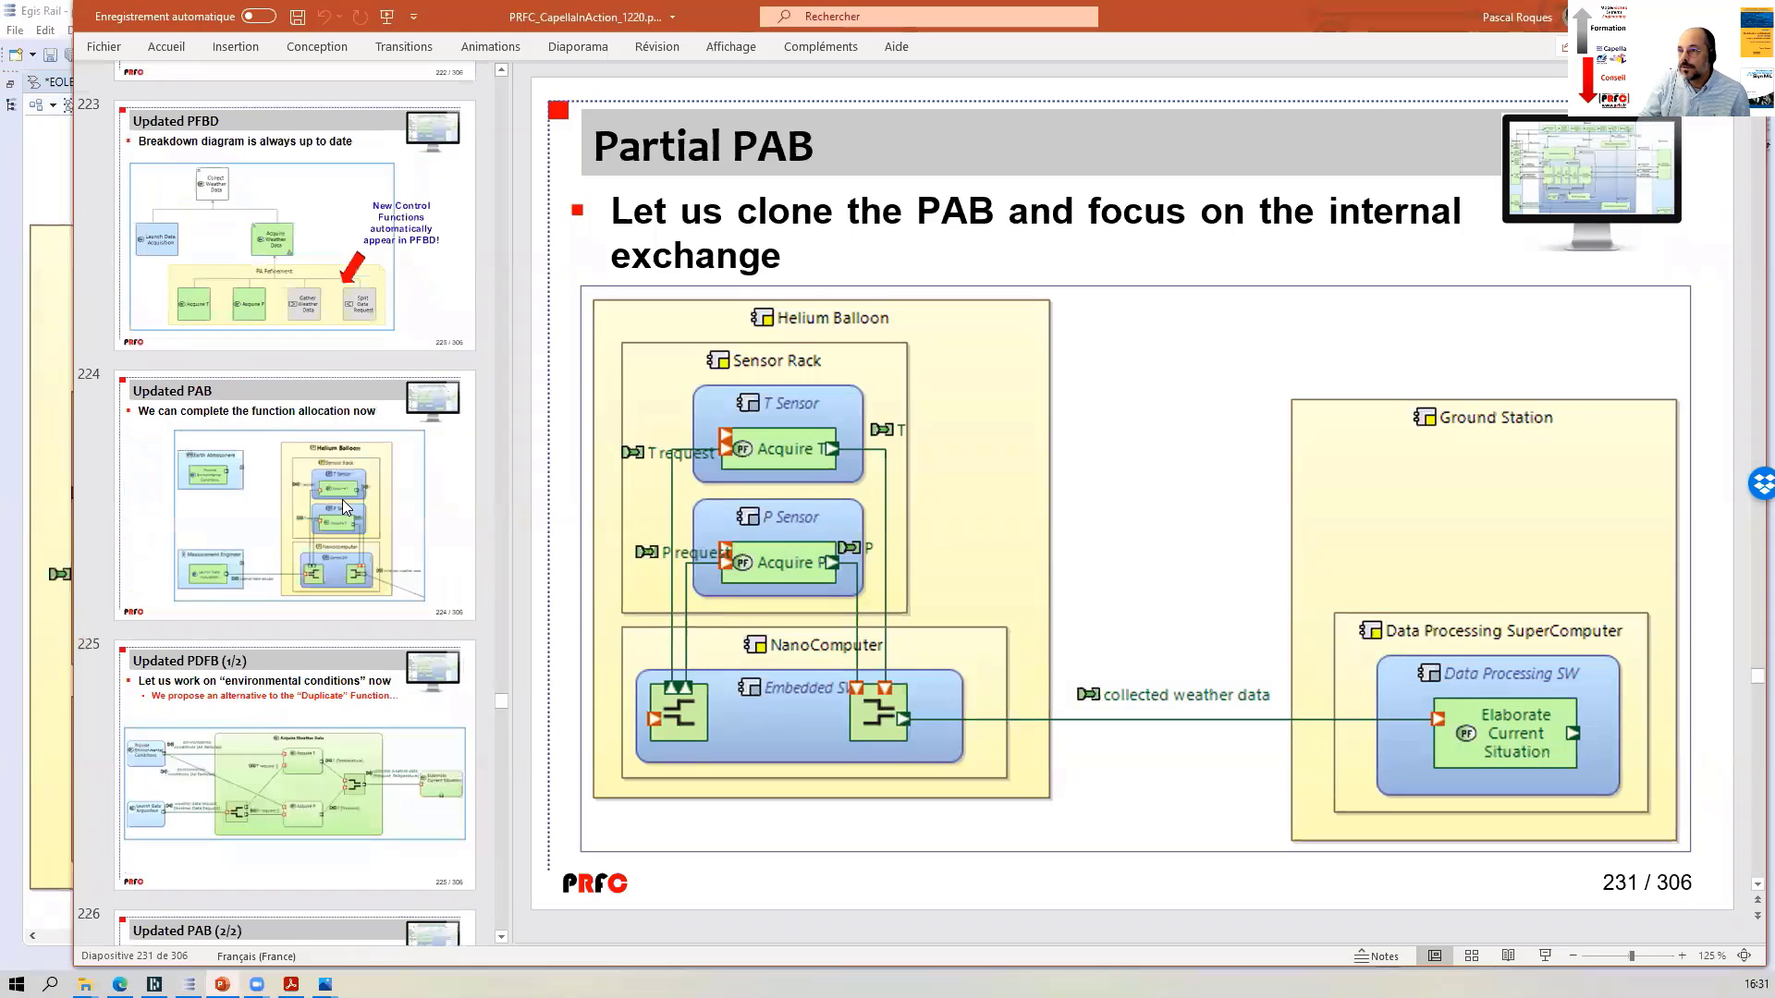
{"action": "scroll", "coordinate": [344, 507], "scroll_direction": "up", "scroll_amount": 15}
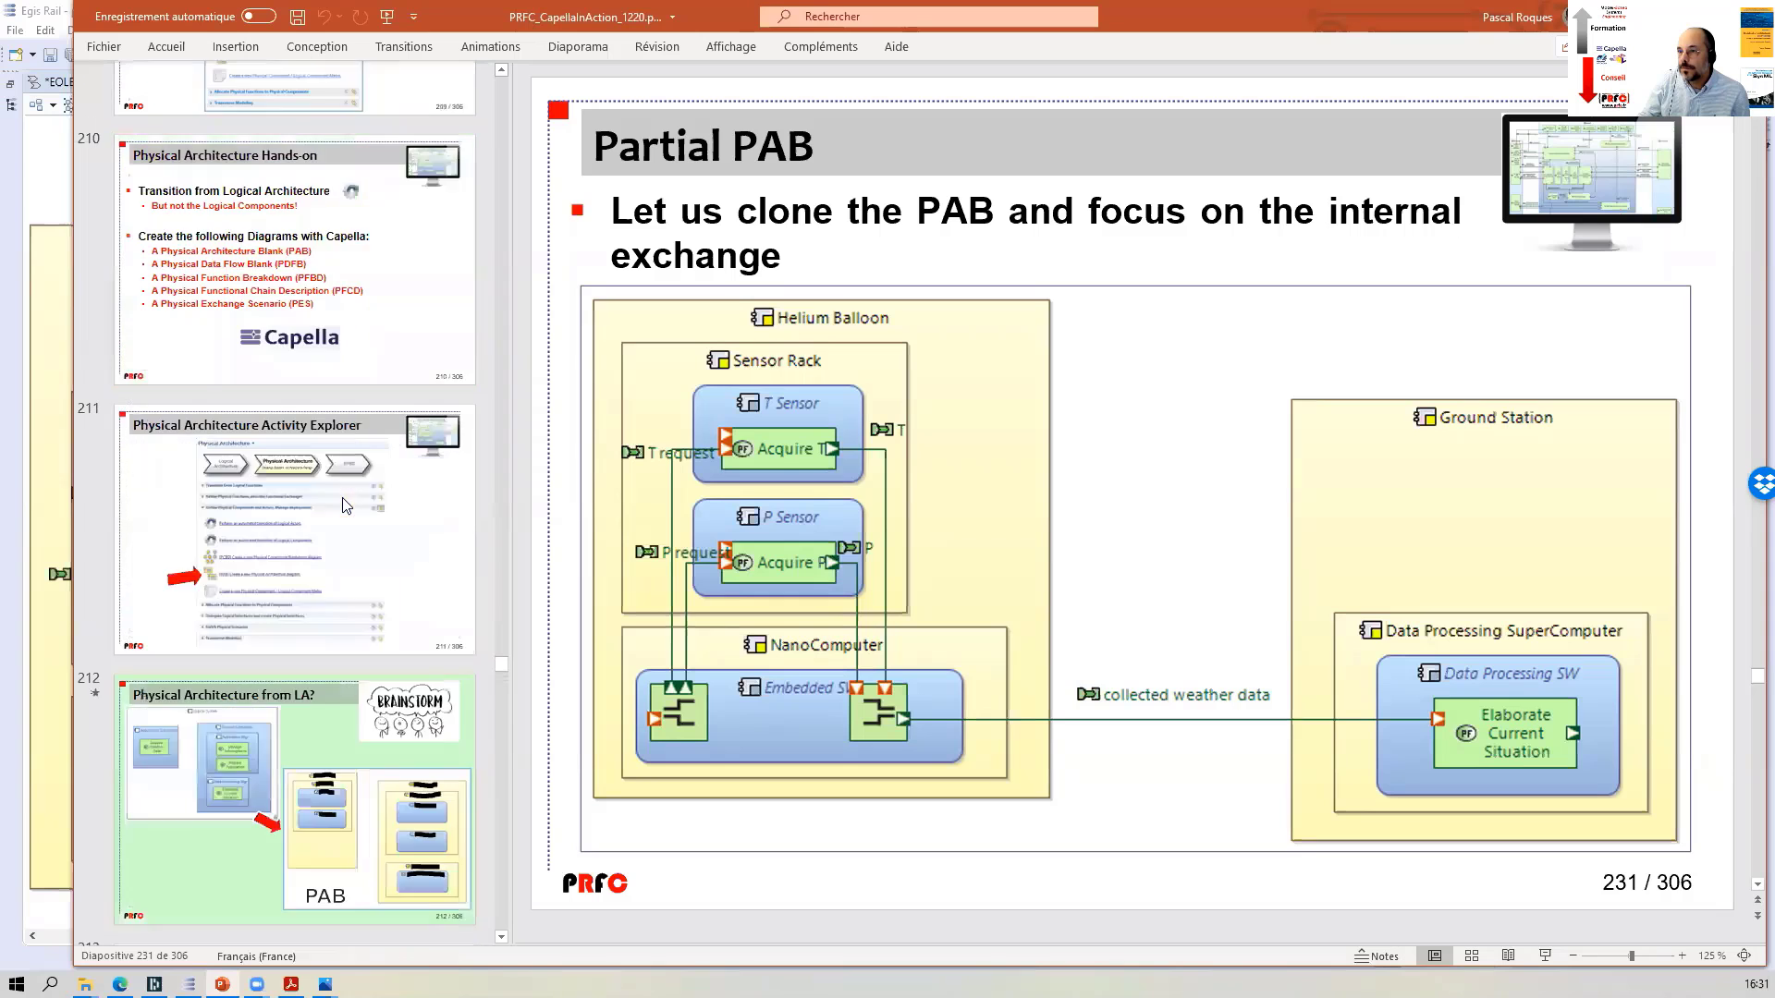
{"action": "scroll", "coordinate": [342, 504], "scroll_direction": "up", "scroll_amount": 5}
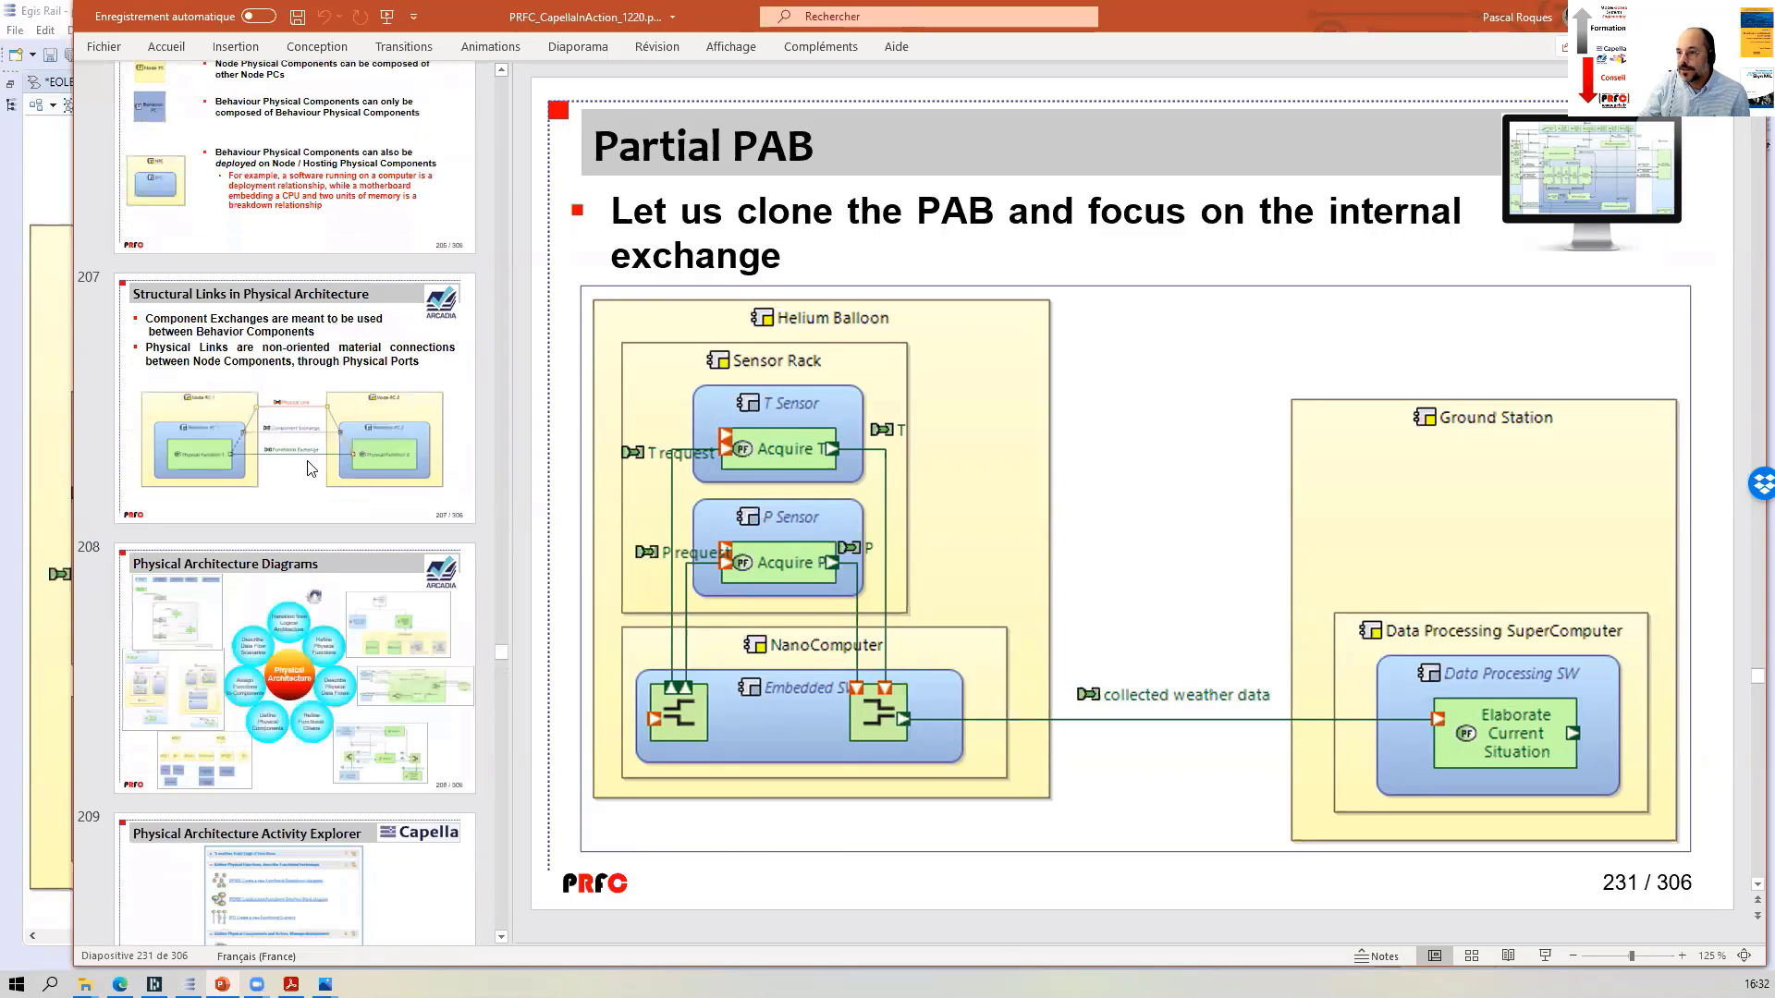
{"action": "left_click", "coordinate": [309, 469]}
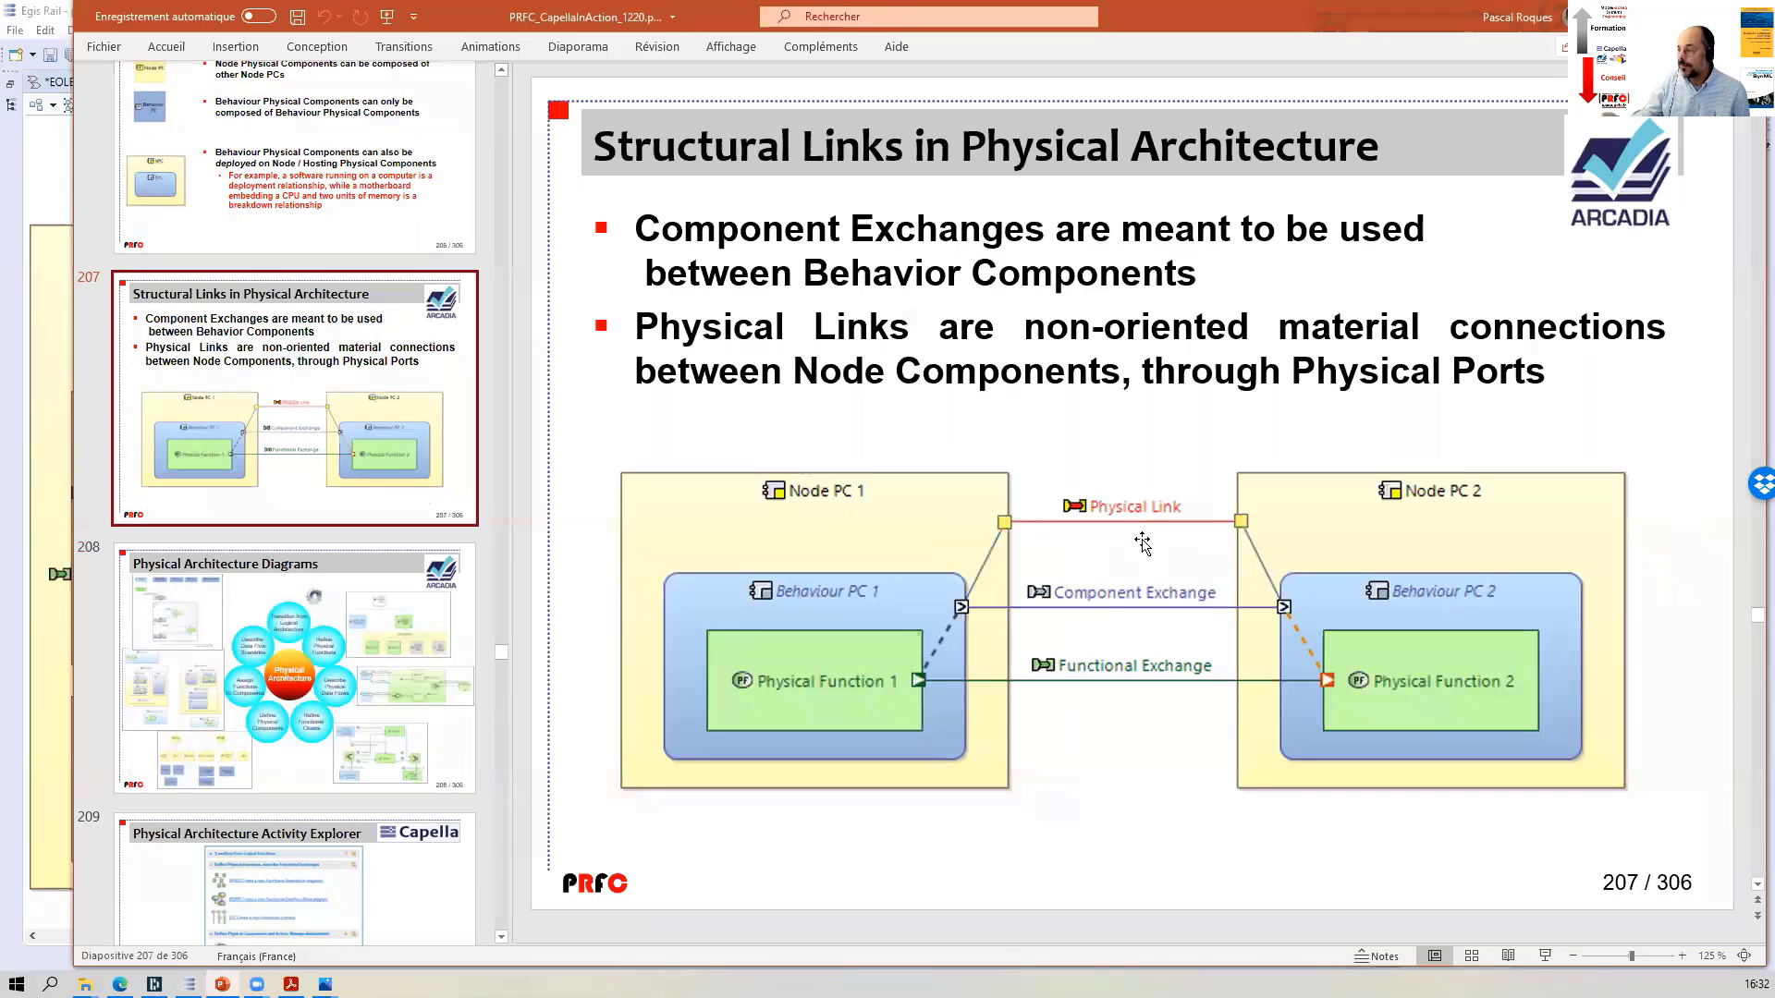